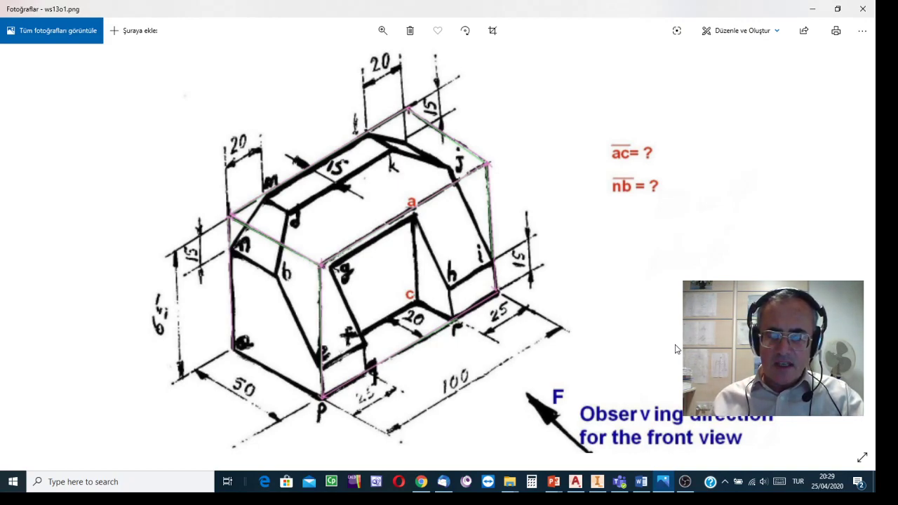
- Switch to AutoCAD Mechanical and turn on the Transfer Lines layer in the three-view drawing
{"action": "left_click", "coordinate": [576, 482]}
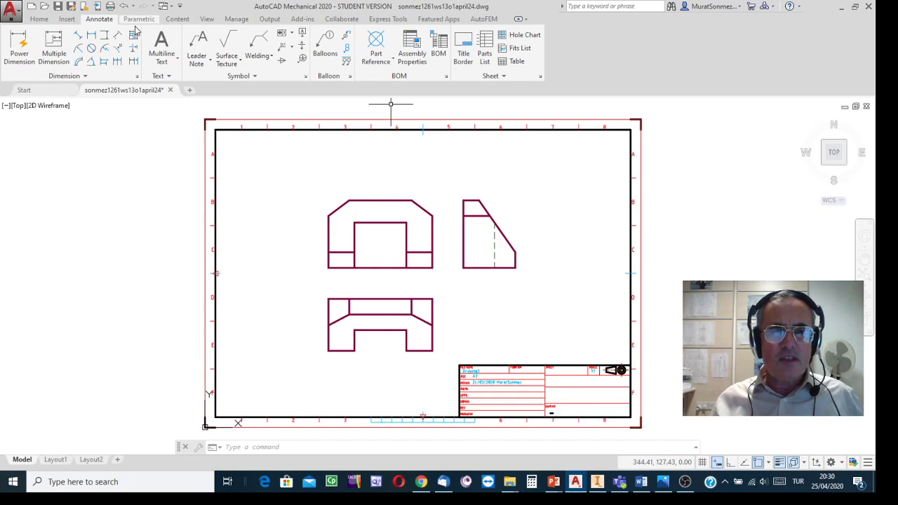
{"action": "left_click", "coordinate": [40, 19]}
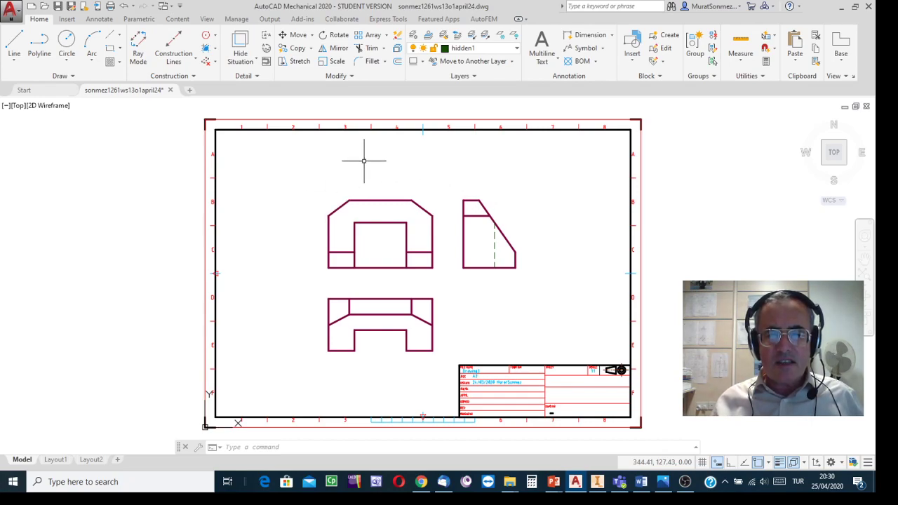
{"action": "left_click", "coordinate": [517, 49]}
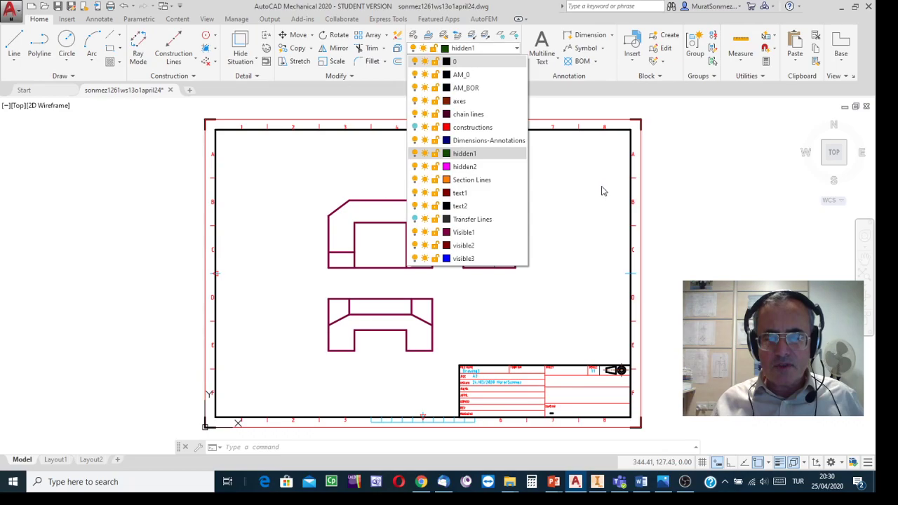
{"action": "left_click", "coordinate": [416, 221]}
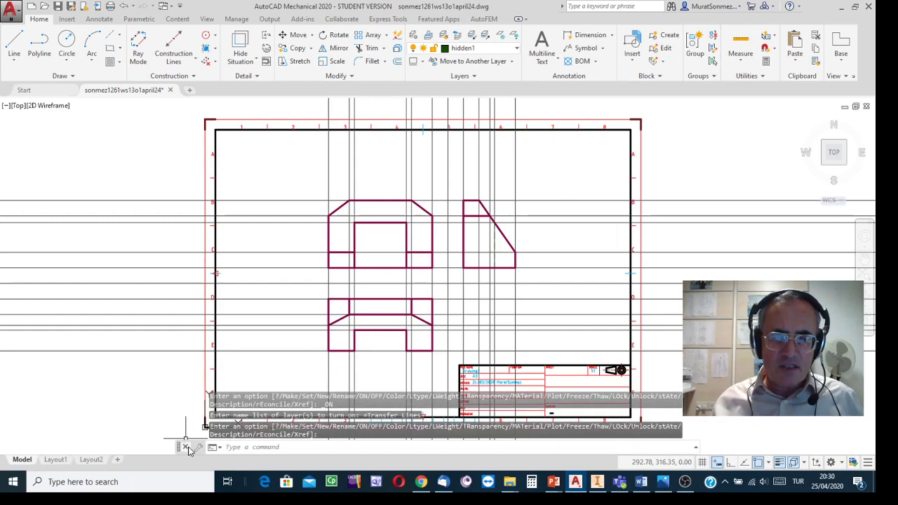
- Dock the floating command line below the drawing area
{"action": "left_click_drag", "start_coordinate": [180, 449], "coordinate": [167, 497]}
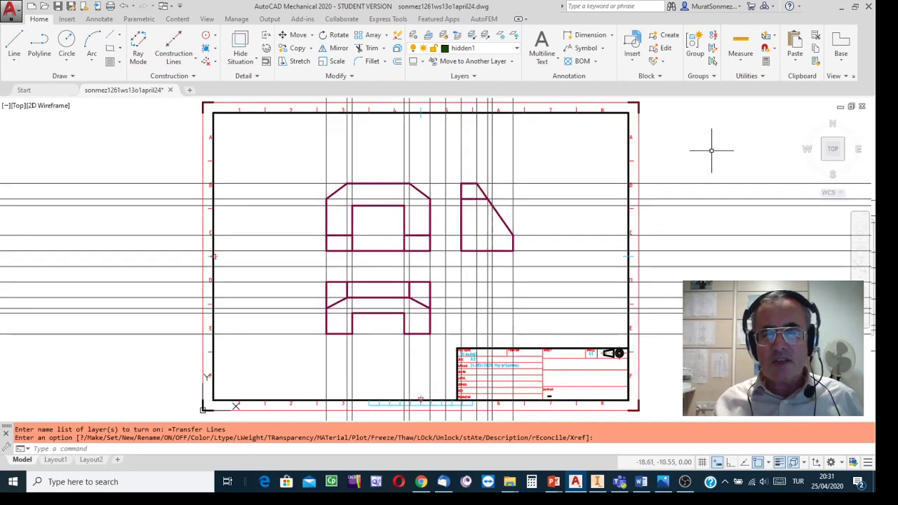
{"action": "middle_click_drag", "start_coordinate": [704, 152], "coordinate": [695, 144]}
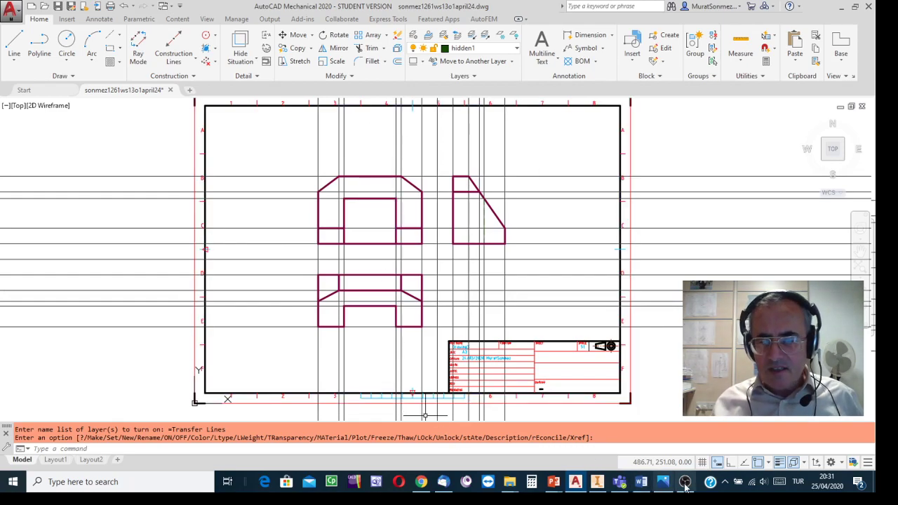
- Compare the dimensioned isometric picture ws13o1.png with the front, top and side views and their transfer lines in AutoCAD
{"action": "left_click", "coordinate": [663, 482]}
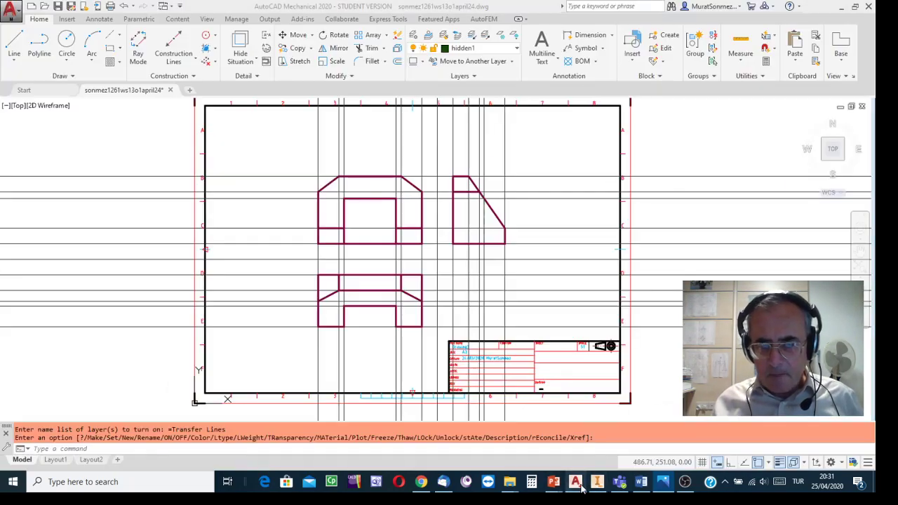
{"action": "left_click", "coordinate": [576, 481]}
{"action": "scroll", "coordinate": [396, 197], "scroll_direction": "up", "scroll_amount": 2}
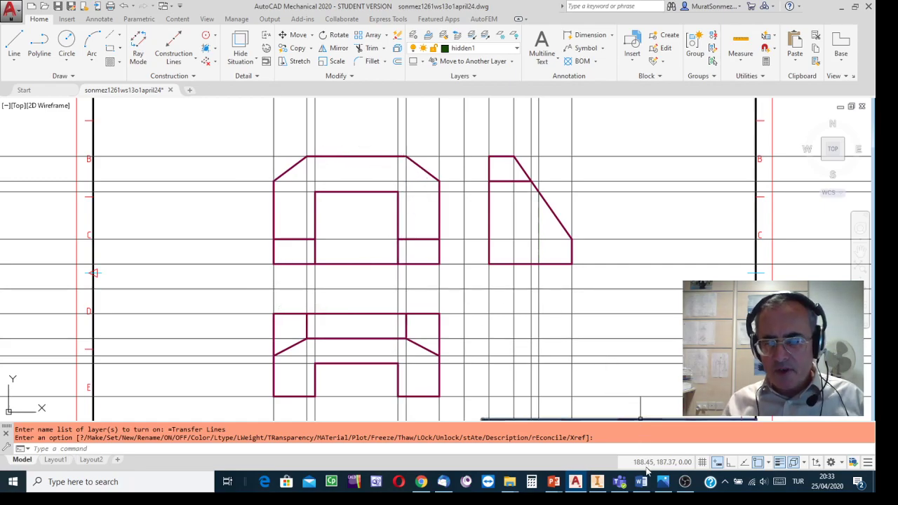
{"action": "left_click", "coordinate": [663, 482]}
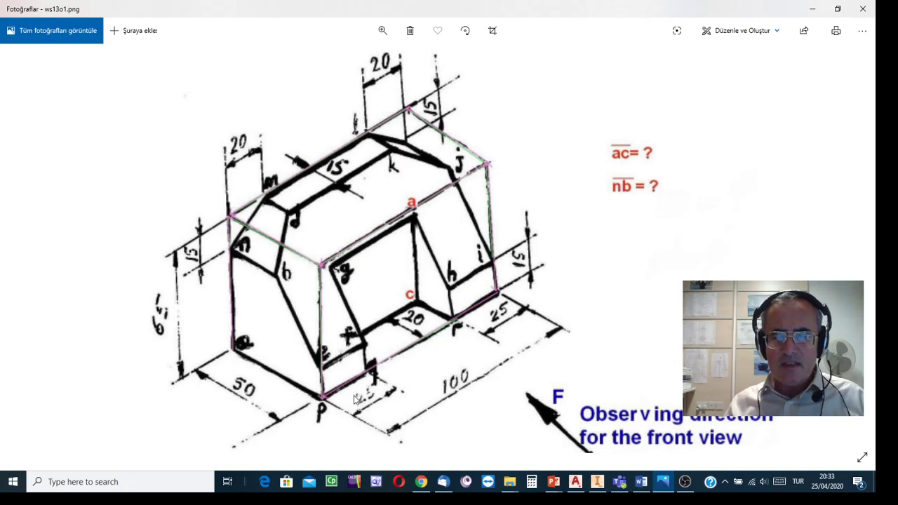
{"action": "mouse_move", "coordinate": [596, 486]}
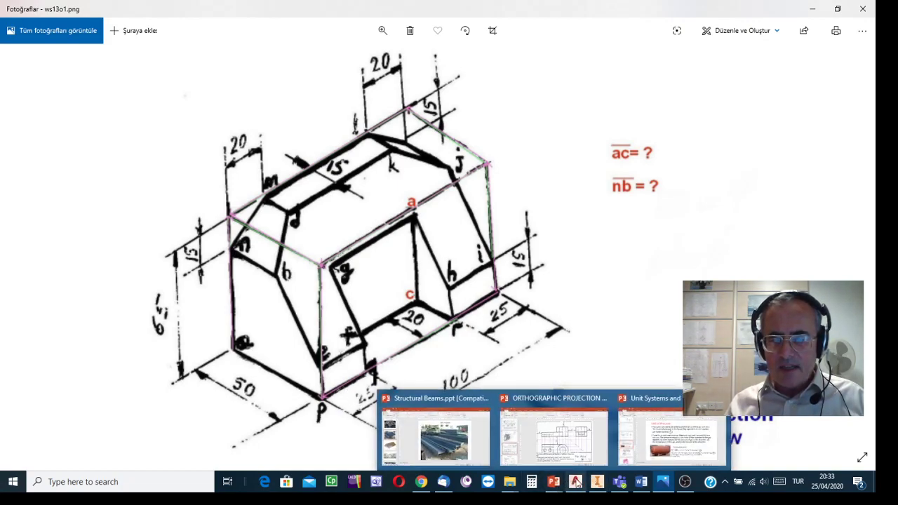
{"action": "left_click", "coordinate": [571, 481]}
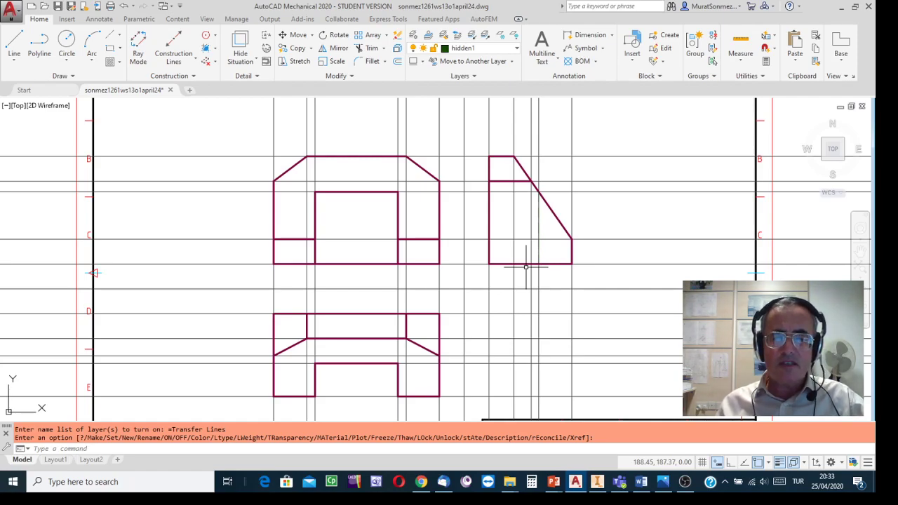
{"action": "middle_click_drag", "start_coordinate": [627, 213], "coordinate": [623, 187]}
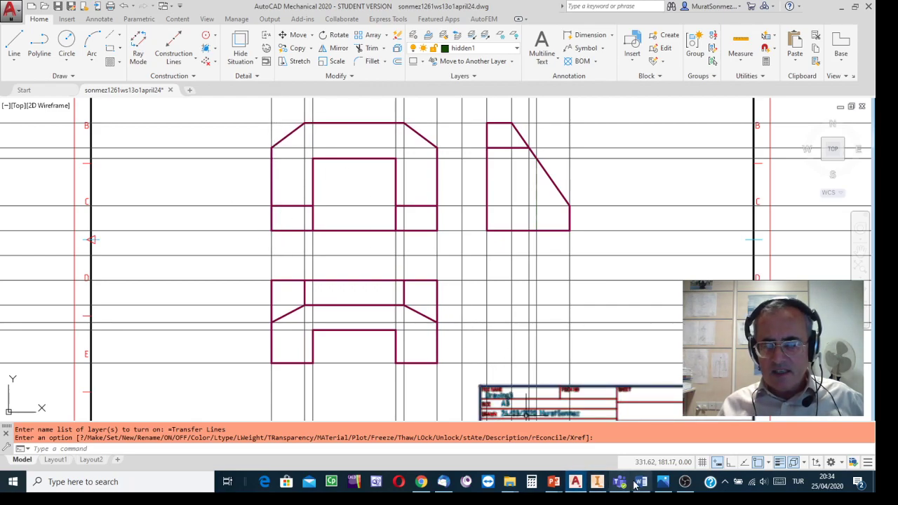
{"action": "left_click", "coordinate": [664, 483]}
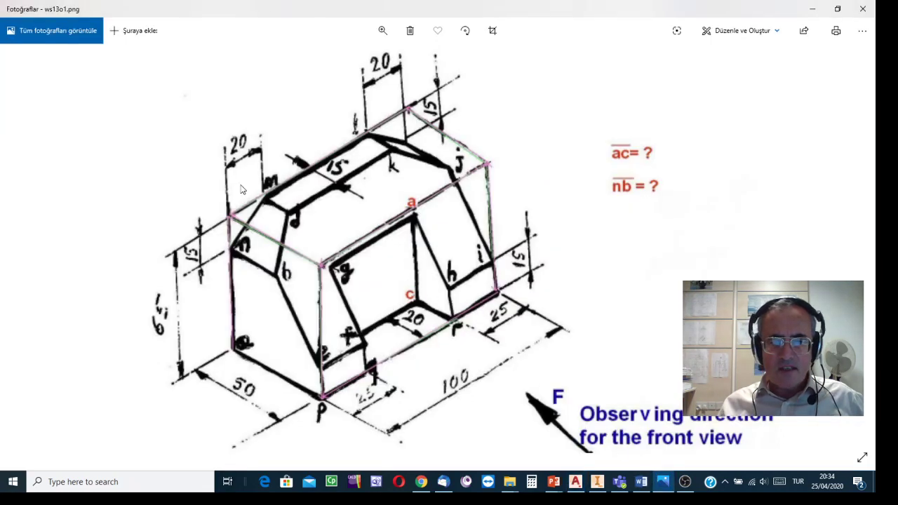
{"action": "left_click", "coordinate": [576, 481]}
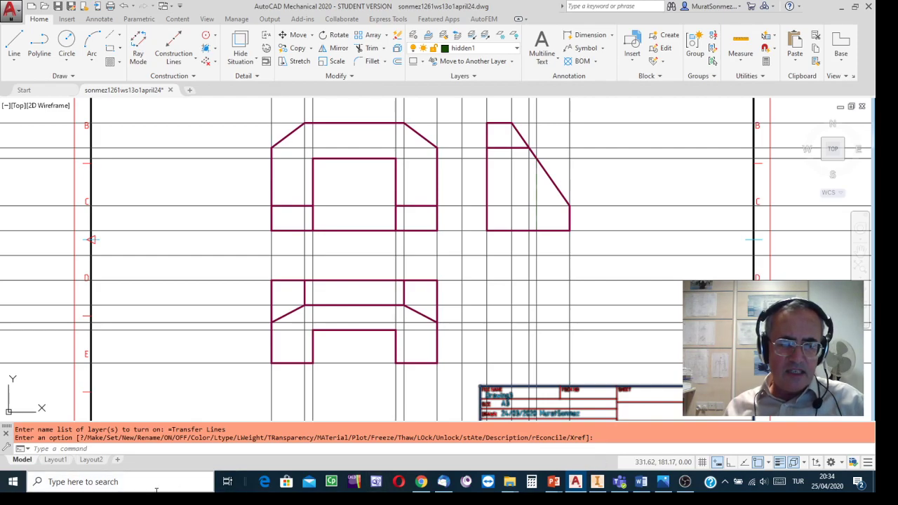
{"action": "mouse_move", "coordinate": [57, 469]}
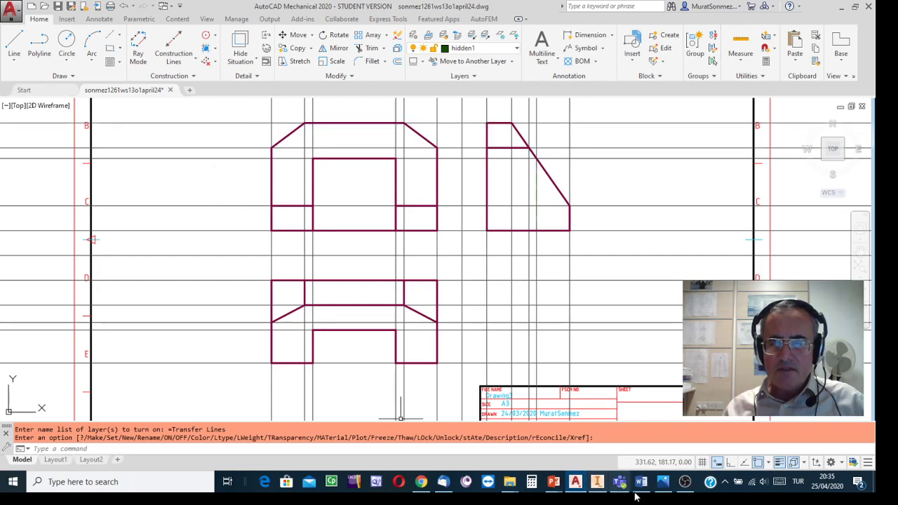
{"action": "left_click", "coordinate": [663, 482]}
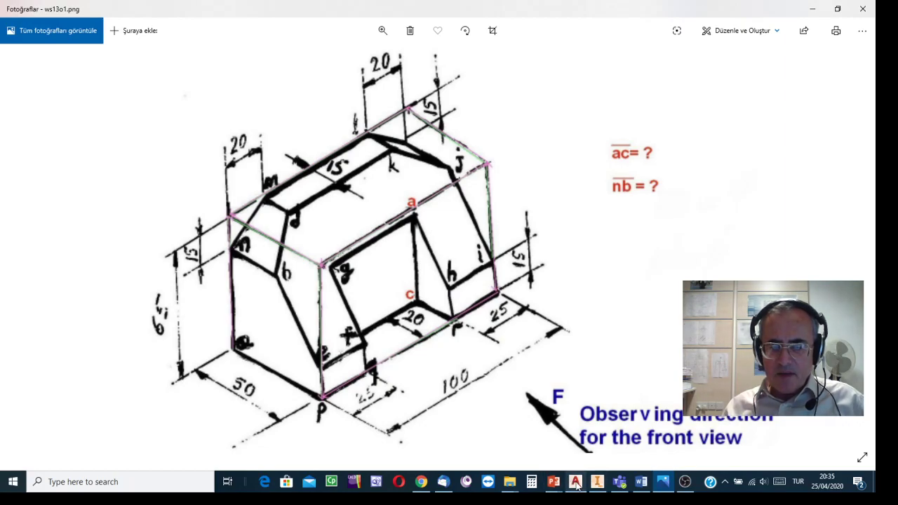
{"action": "left_click", "coordinate": [575, 482]}
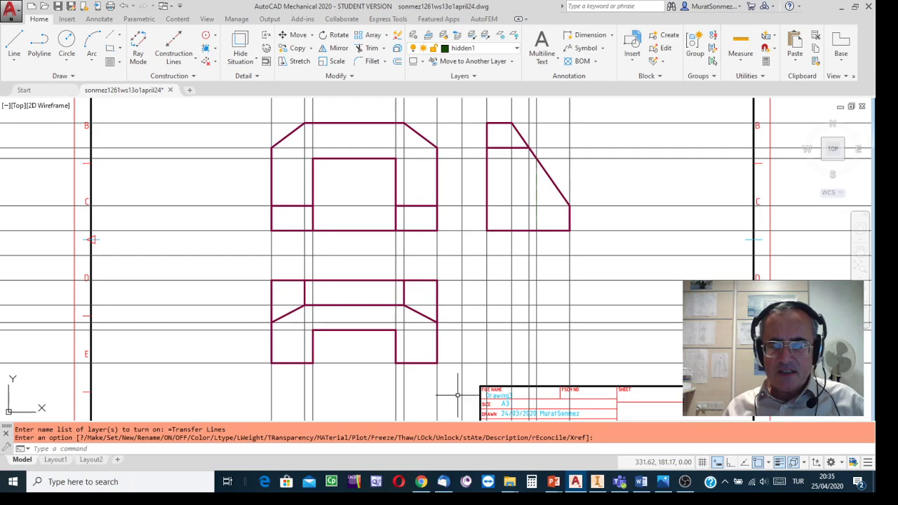
- Switch to OBS, hide the Video Capture Device source, and return to the AutoCAD drawing
{"action": "left_click", "coordinate": [664, 483]}
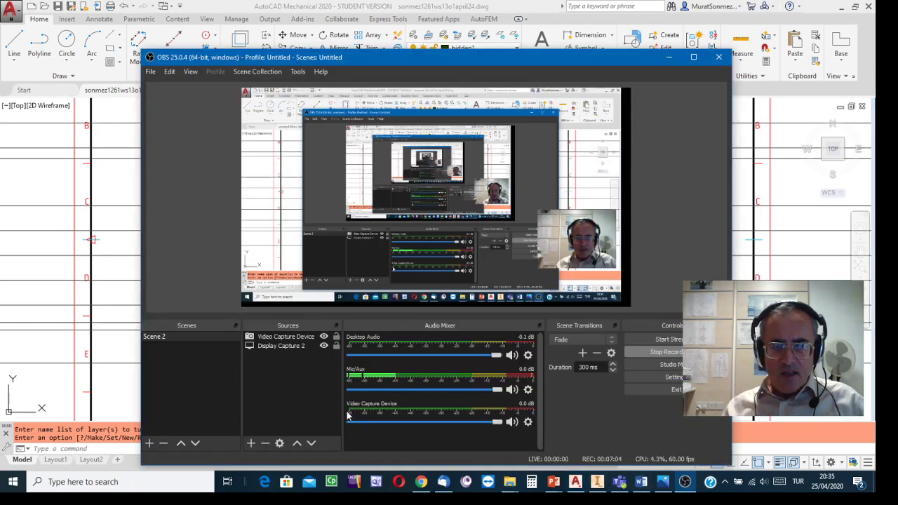
{"action": "left_click", "coordinate": [323, 337]}
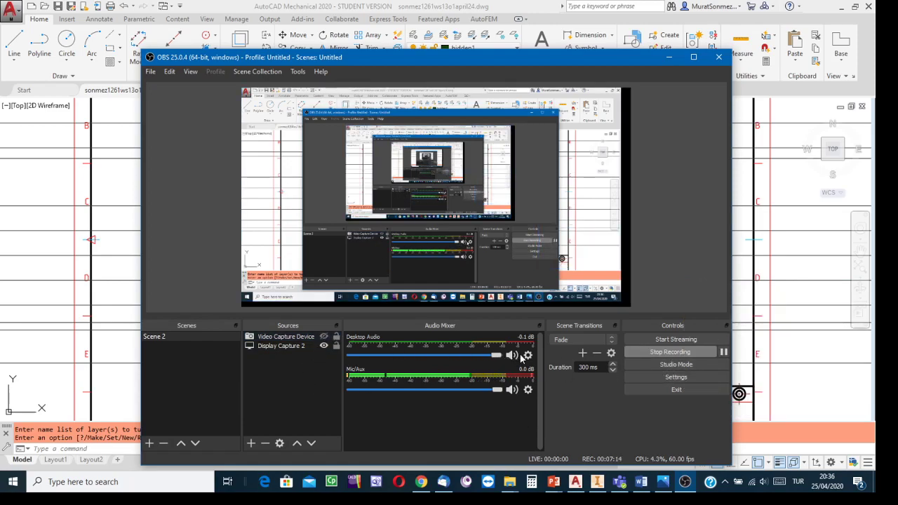
{"action": "left_click", "coordinate": [778, 276]}
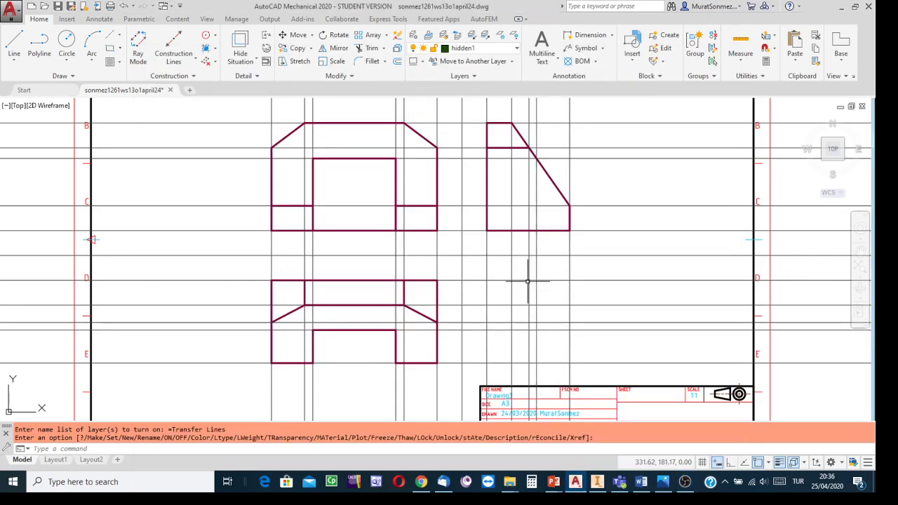
- Turn off the Transfer Lines layer so only the three views remain on the sheet
{"action": "scroll", "coordinate": [610, 215], "scroll_direction": "down", "scroll_amount": 2}
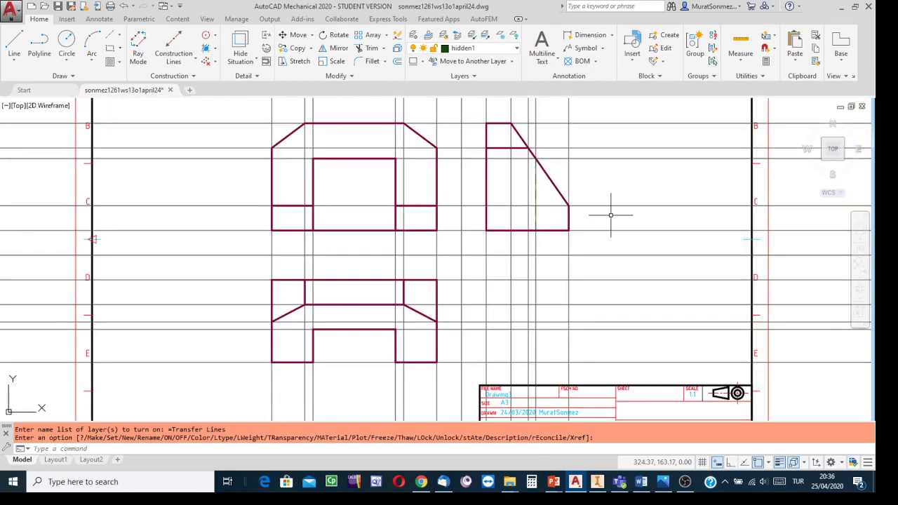
{"action": "mouse_move", "coordinate": [611, 216]}
{"action": "middle_mouse_down"}
{"action": "mouse_move", "coordinate": [567, 251]}
{"action": "mouse_move", "coordinate": [560, 242]}
{"action": "middle_mouse_up"}
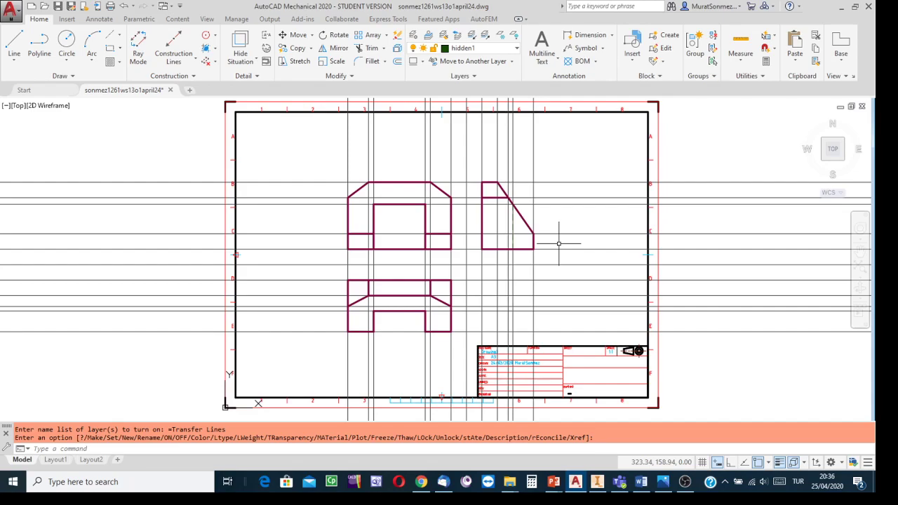
{"action": "left_click", "coordinate": [516, 49]}
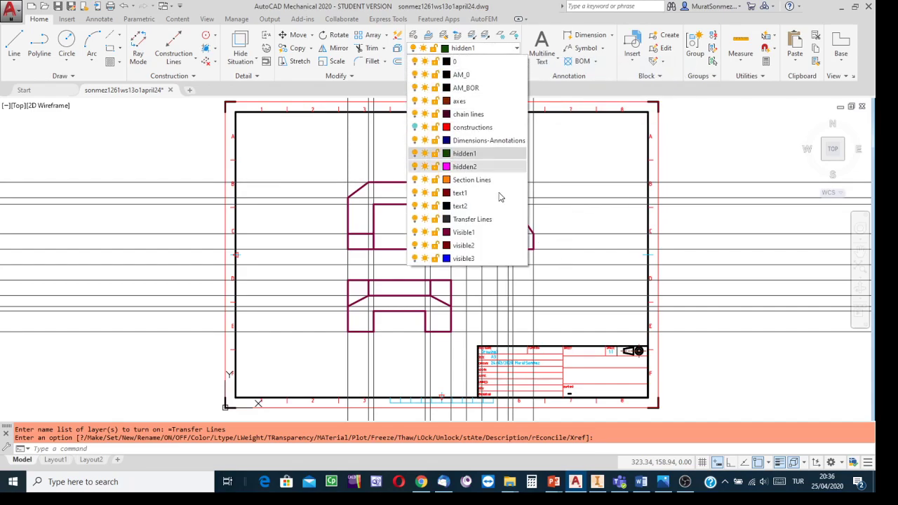
{"action": "left_click", "coordinate": [415, 220]}
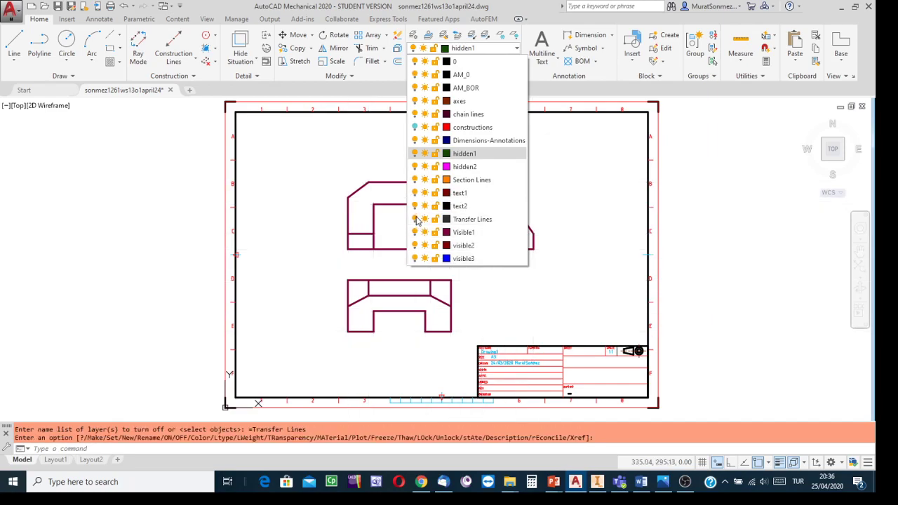
{"action": "left_click", "coordinate": [311, 182]}
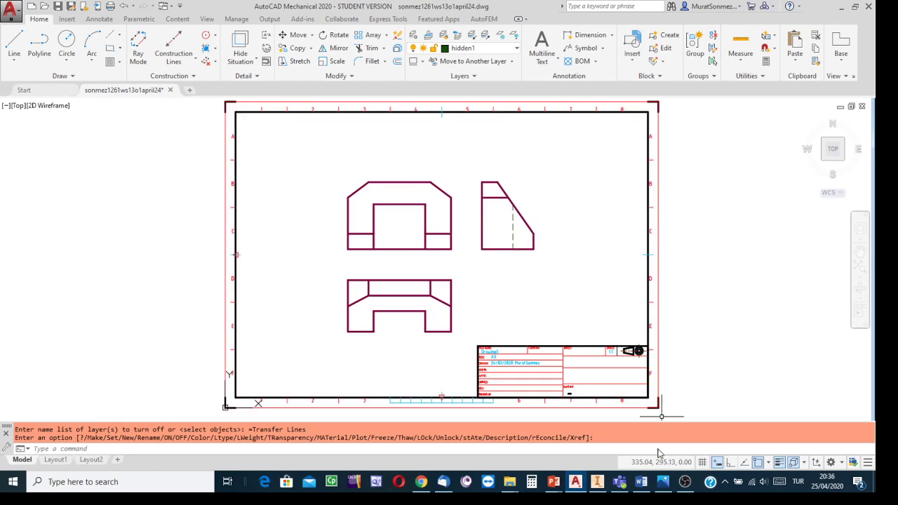
- Examine the isometric picture against the finished three views and review the drawing's layer list
{"action": "left_click", "coordinate": [663, 481]}
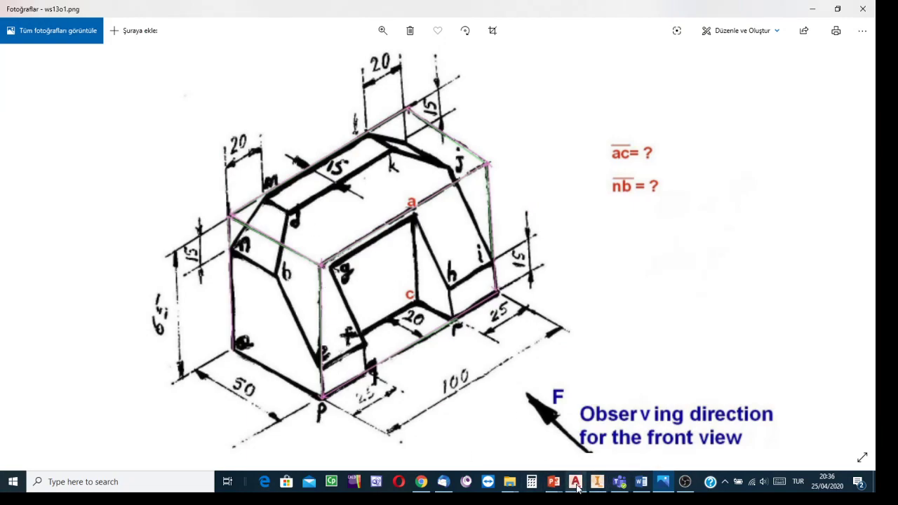
{"action": "mouse_move", "coordinate": [577, 488]}
{"action": "left_click", "coordinate": [575, 431]}
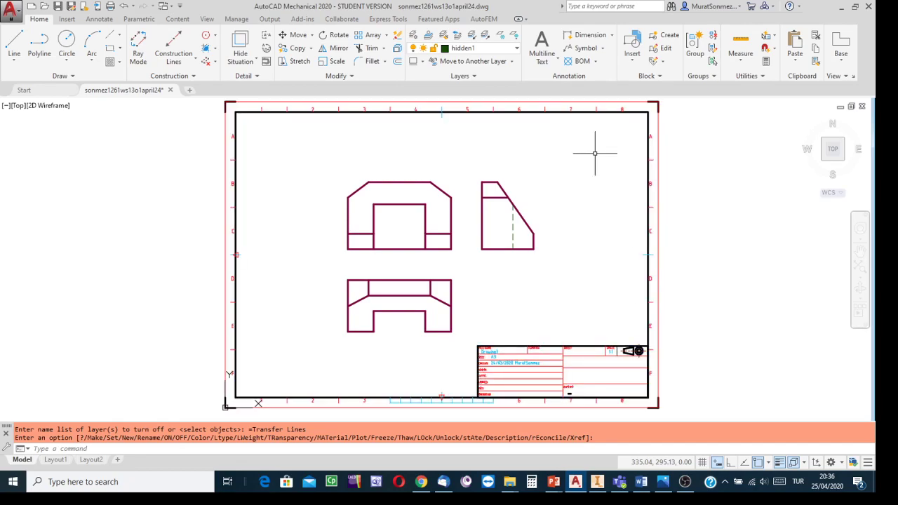
{"action": "left_click", "coordinate": [516, 49]}
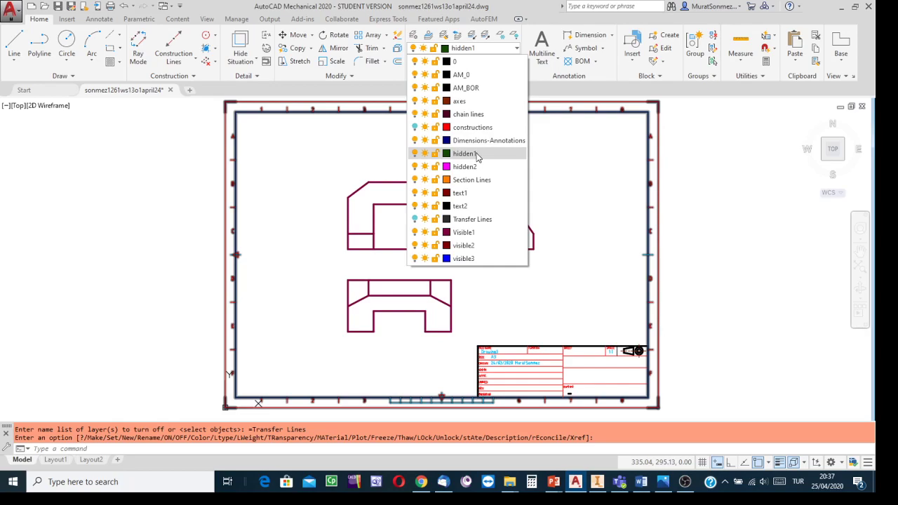
{"action": "left_click", "coordinate": [597, 197]}
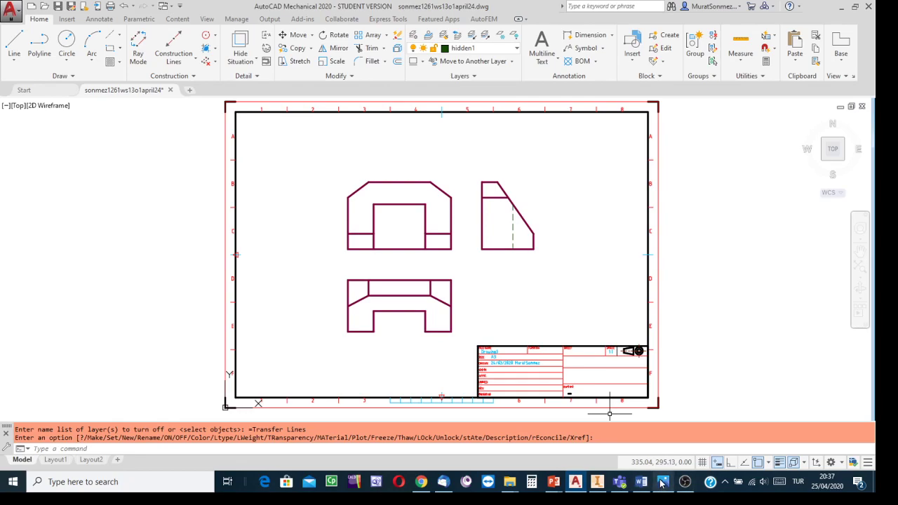
{"action": "mouse_move", "coordinate": [663, 482]}
{"action": "left_click", "coordinate": [653, 393]}
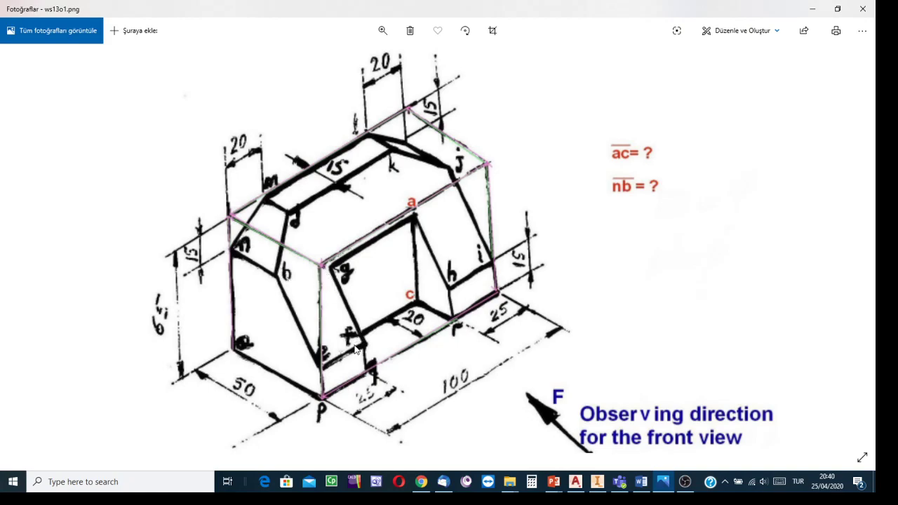
{"action": "left_click", "coordinate": [576, 481]}
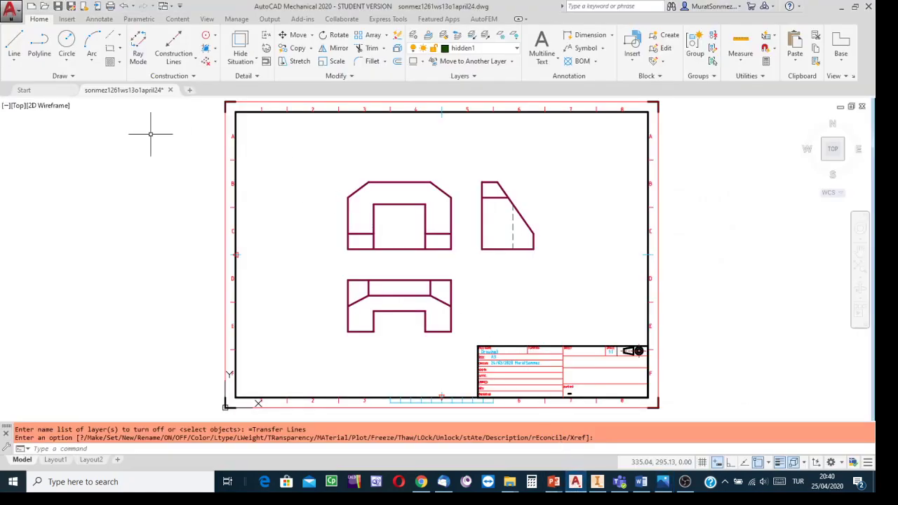
- Create a new drawing from the am_iso_lbg.dwt template in the LightBackground template folder
{"action": "left_click", "coordinate": [39, 91]}
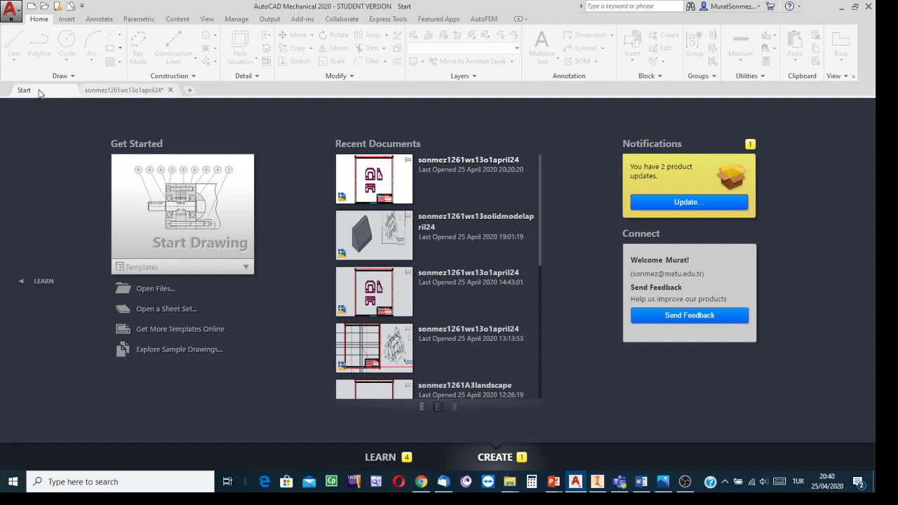
{"action": "left_click", "coordinate": [31, 7]}
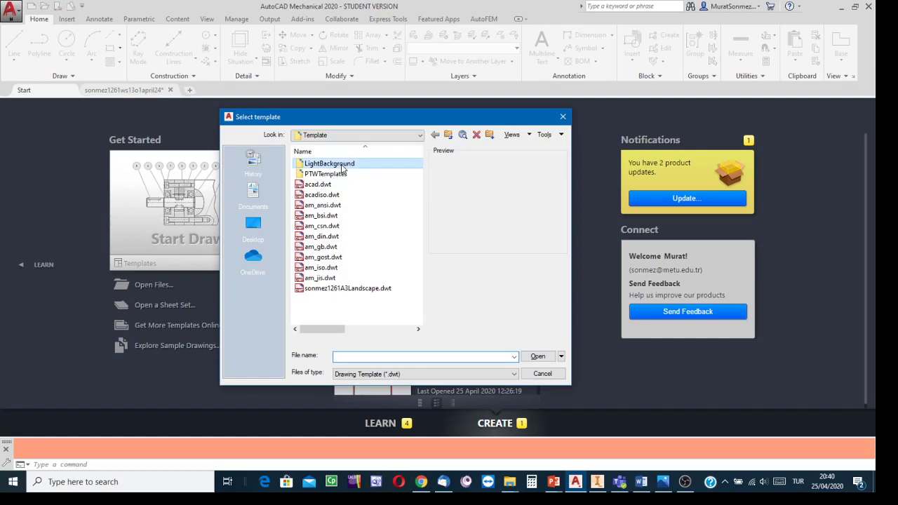
{"action": "double_click", "coordinate": [335, 164]}
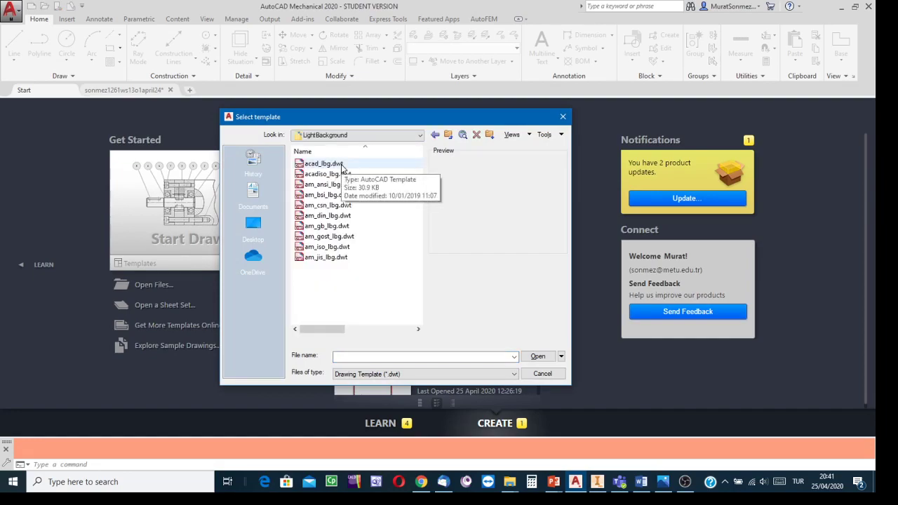
{"action": "left_click", "coordinate": [326, 249]}
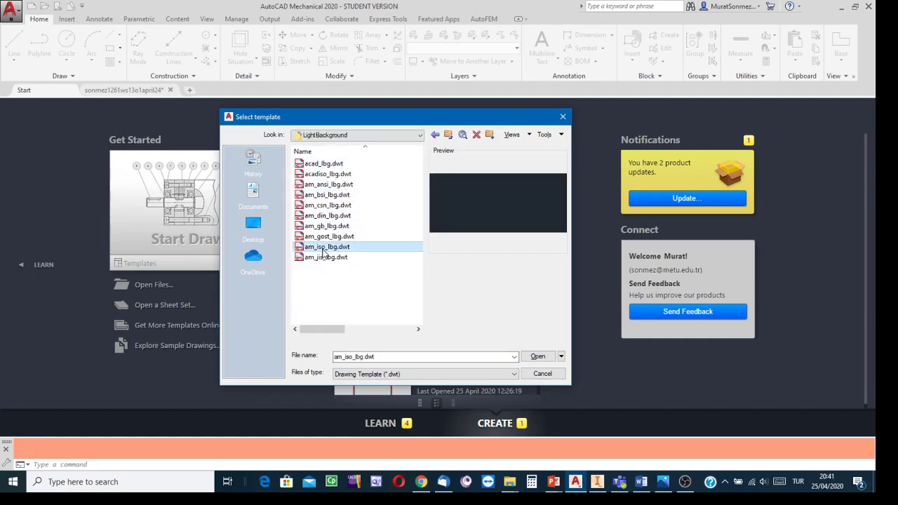
{"action": "left_click", "coordinate": [532, 358]}
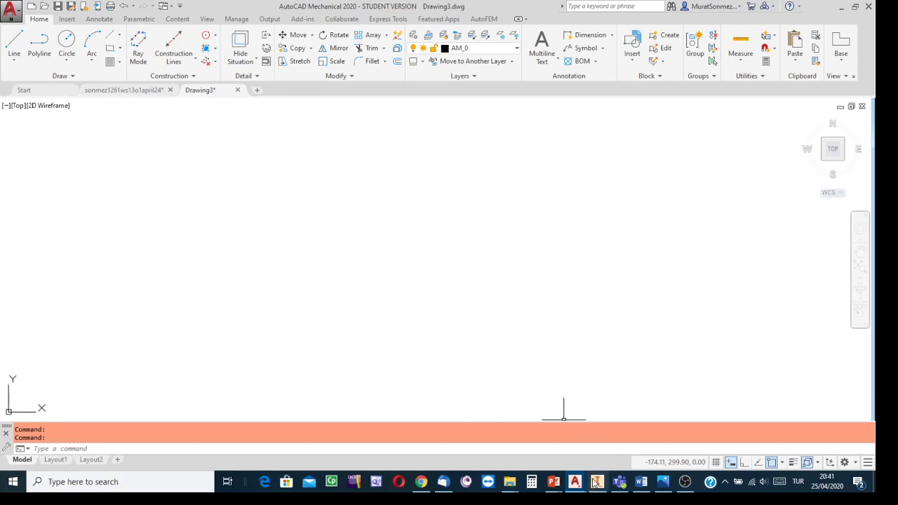
- Switch to Photos to study the dimensioned picture ws13o1.png, and return to the new AutoCAD drawing
{"action": "left_click", "coordinate": [663, 482]}
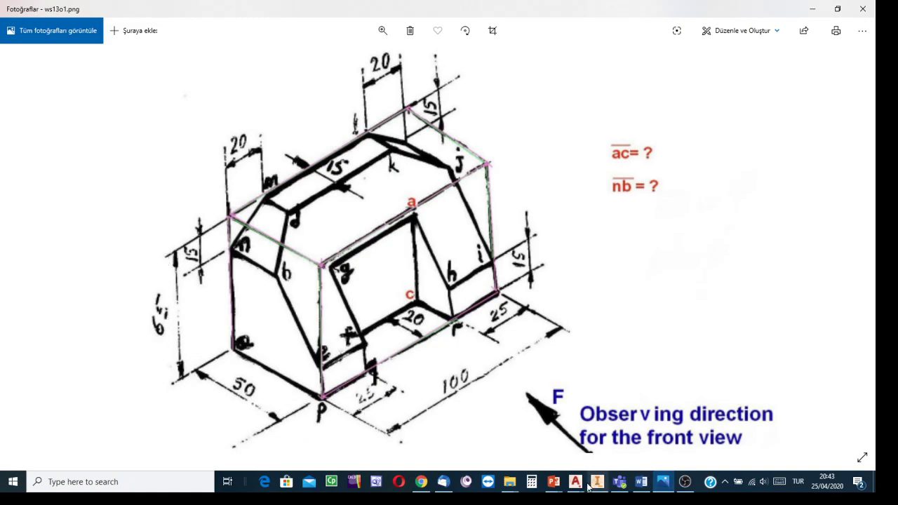
{"action": "mouse_move", "coordinate": [581, 487]}
{"action": "left_click", "coordinate": [626, 449]}
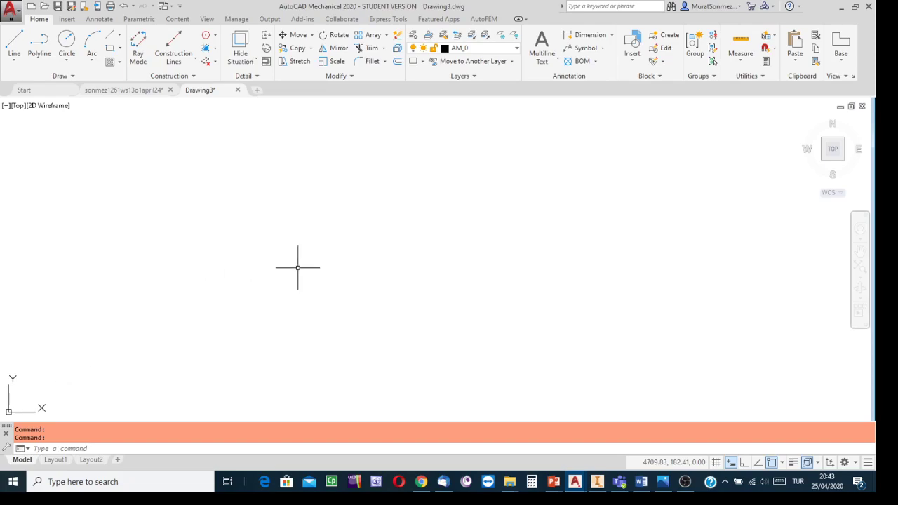
- Change the workspace to 3D Modeling and restore the docked command line below the drawing area
{"action": "left_click", "coordinate": [856, 465]}
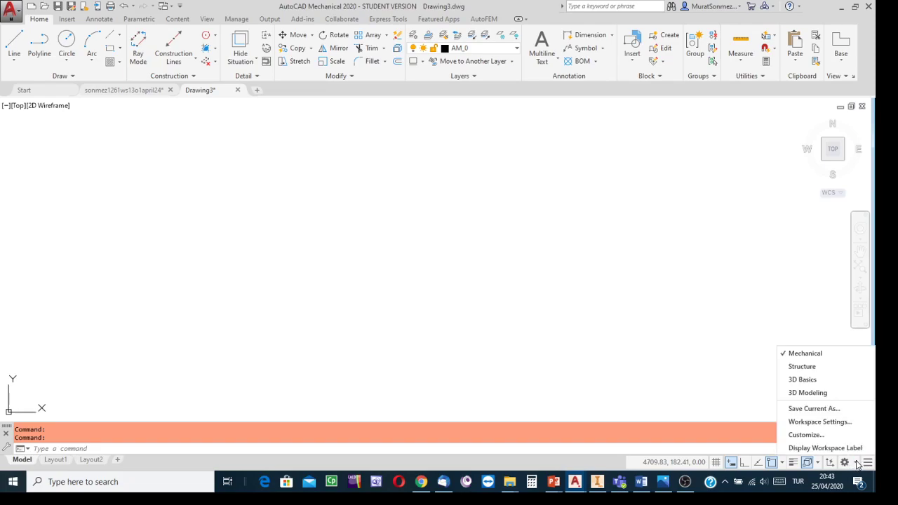
{"action": "left_click", "coordinate": [808, 393]}
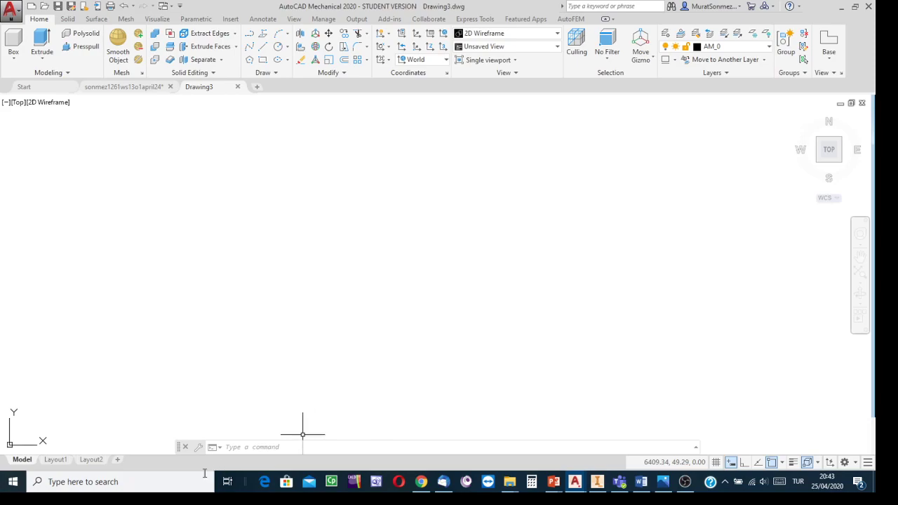
{"action": "left_click", "coordinate": [180, 447]}
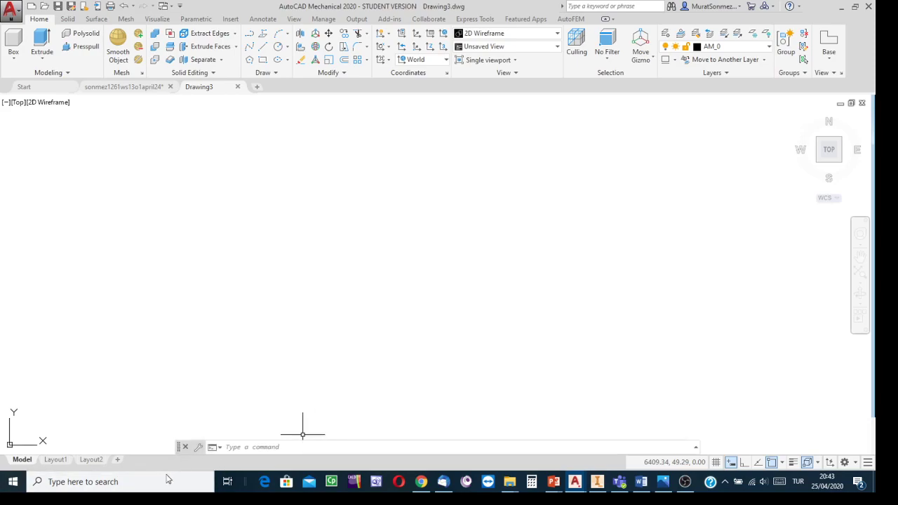
{"action": "key", "text": "ctrl+9"}
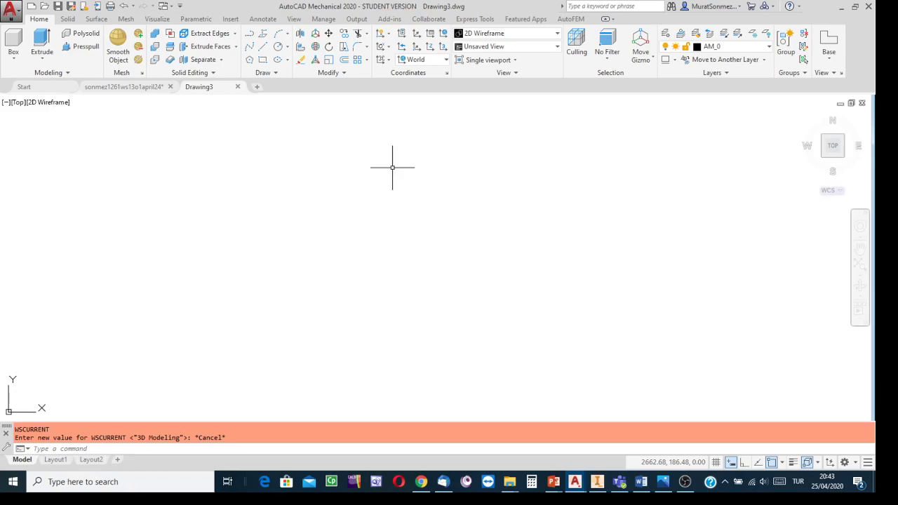
- Draw a 100 by 50 rectangle in the top view as the part's base outline
{"action": "left_click", "coordinate": [263, 63]}
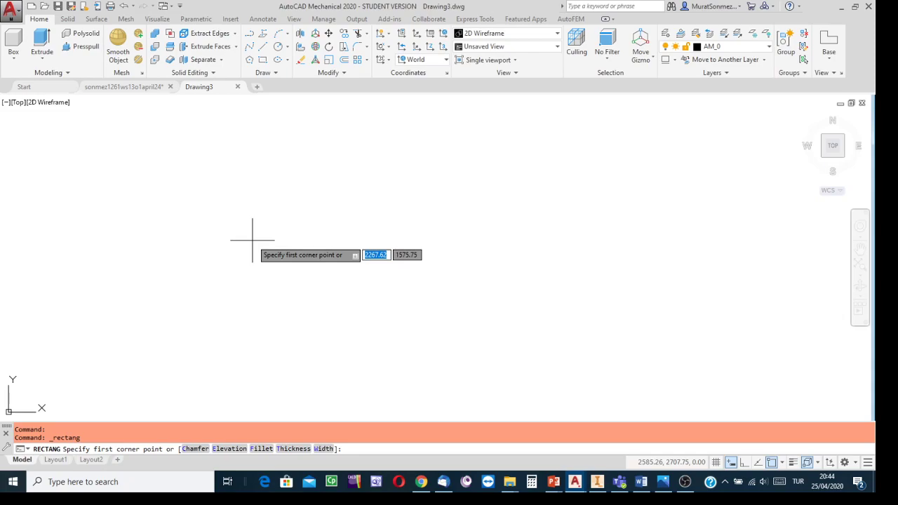
{"action": "left_click", "coordinate": [253, 240]}
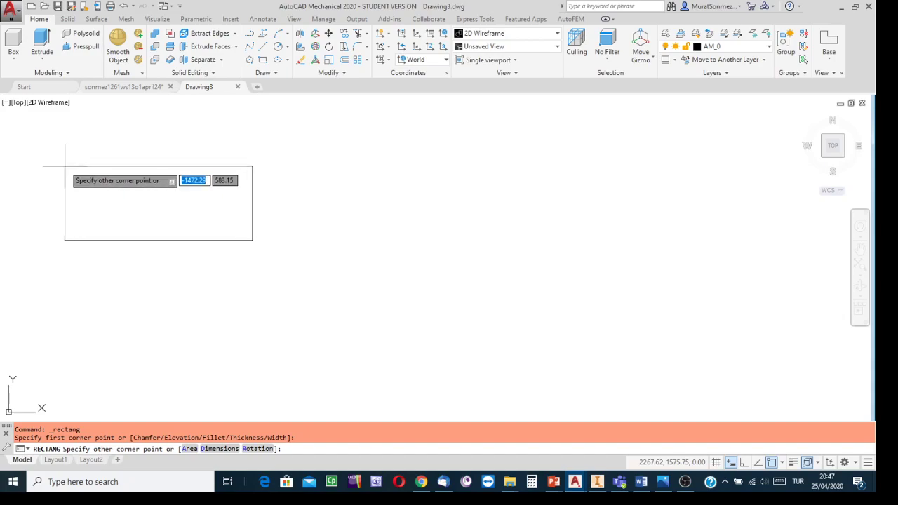
{"action": "type", "text": "100"}
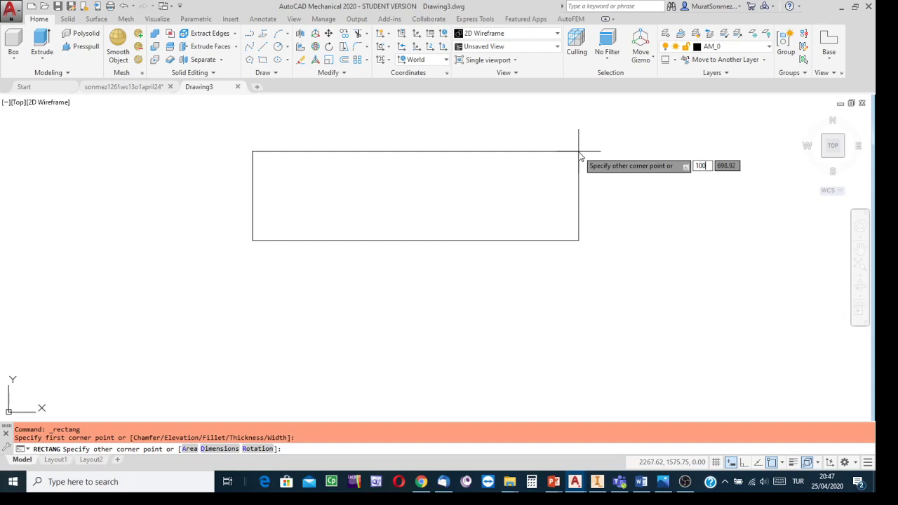
{"action": "key", "text": "Tab"}
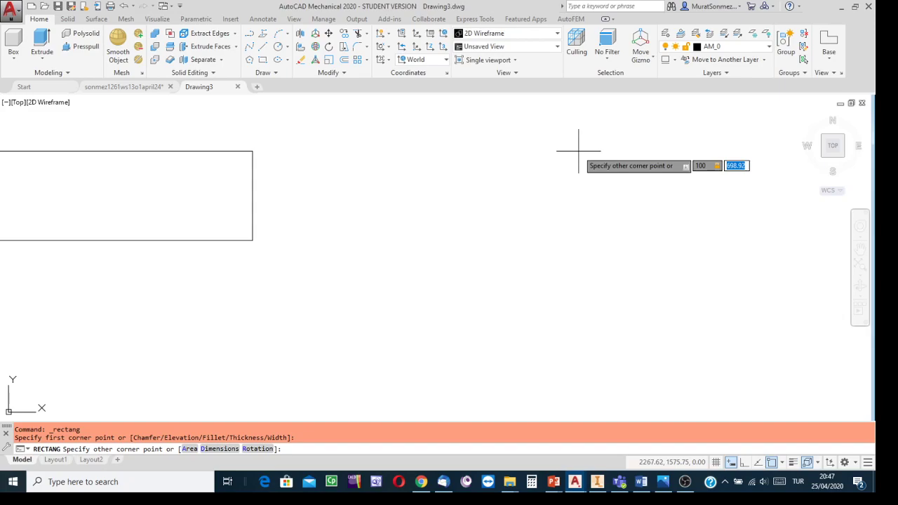
{"action": "type", "text": "50"}
{"action": "key", "text": "Return"}
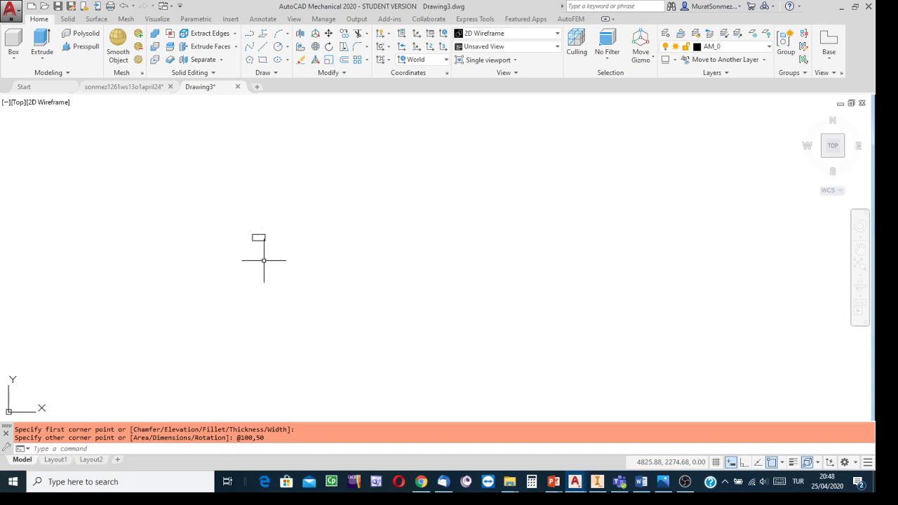
- Locate the small rectangle in the drawing area and run Zoom with the All option
{"action": "scroll", "coordinate": [263, 245], "scroll_direction": "down", "scroll_amount": 3}
{"action": "scroll", "coordinate": [264, 246], "scroll_direction": "up", "scroll_amount": 4}
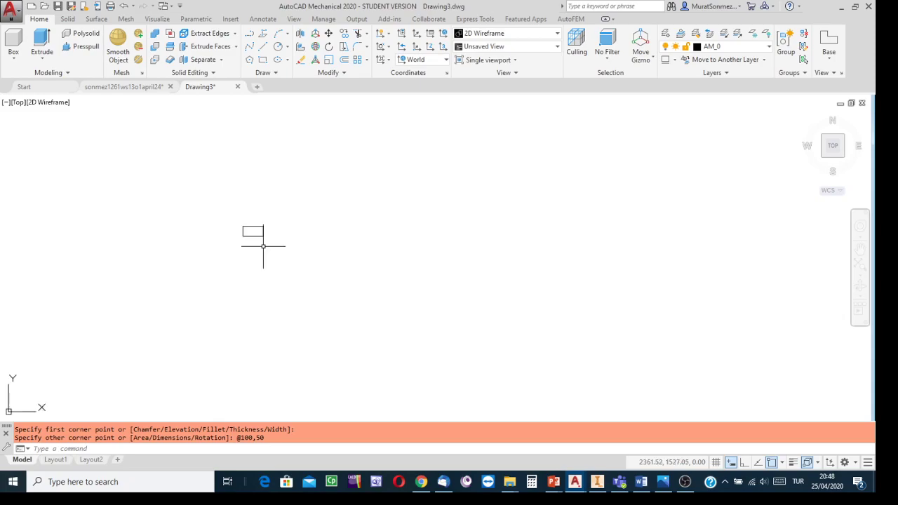
{"action": "scroll", "coordinate": [263, 246], "scroll_direction": "up", "scroll_amount": 10}
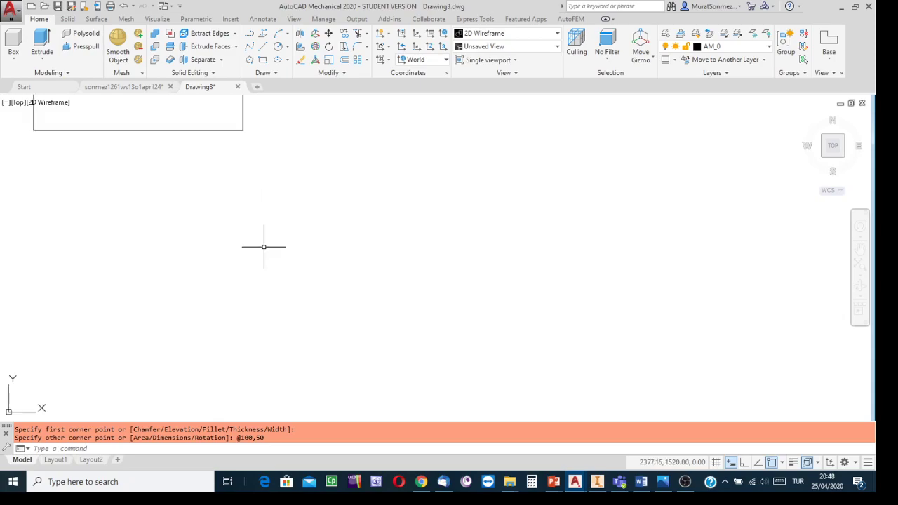
{"action": "scroll", "coordinate": [264, 247], "scroll_direction": "down", "scroll_amount": 2}
{"action": "scroll", "coordinate": [381, 266], "scroll_direction": "up", "scroll_amount": 5}
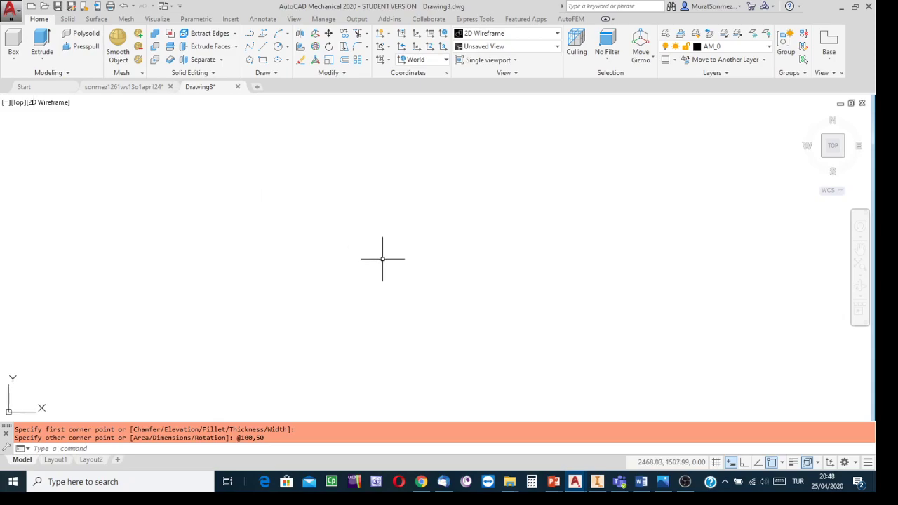
{"action": "scroll", "coordinate": [379, 255], "scroll_direction": "down", "scroll_amount": 5}
{"action": "middle_click_drag", "start_coordinate": [374, 256], "coordinate": [461, 280]}
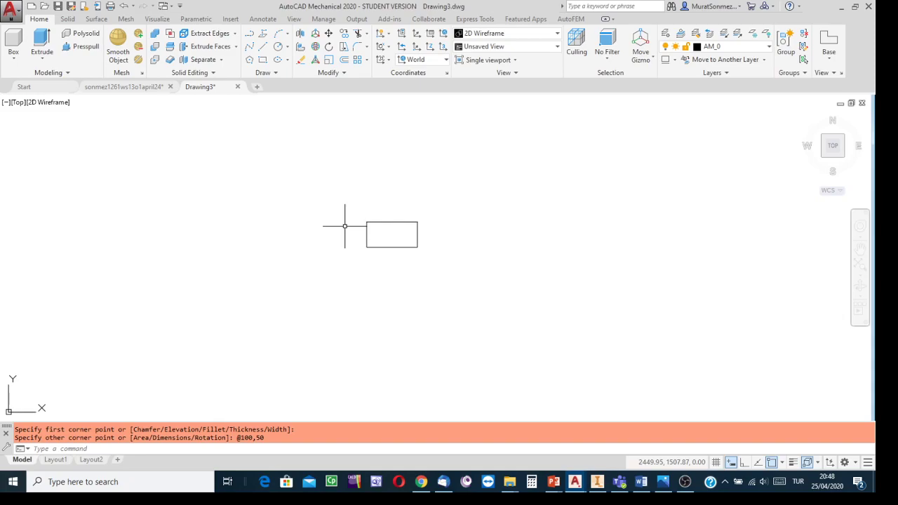
{"action": "type", "text": "ZOo"}
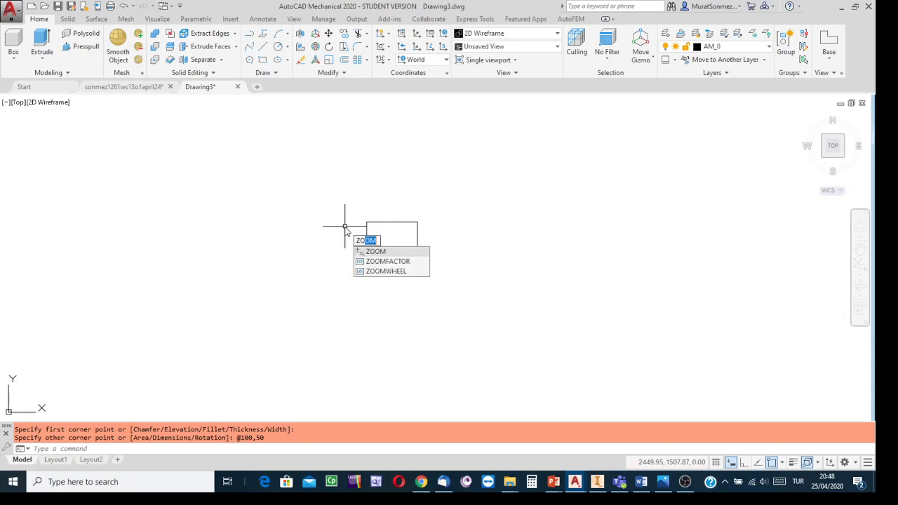
{"action": "type", "text": "m"}
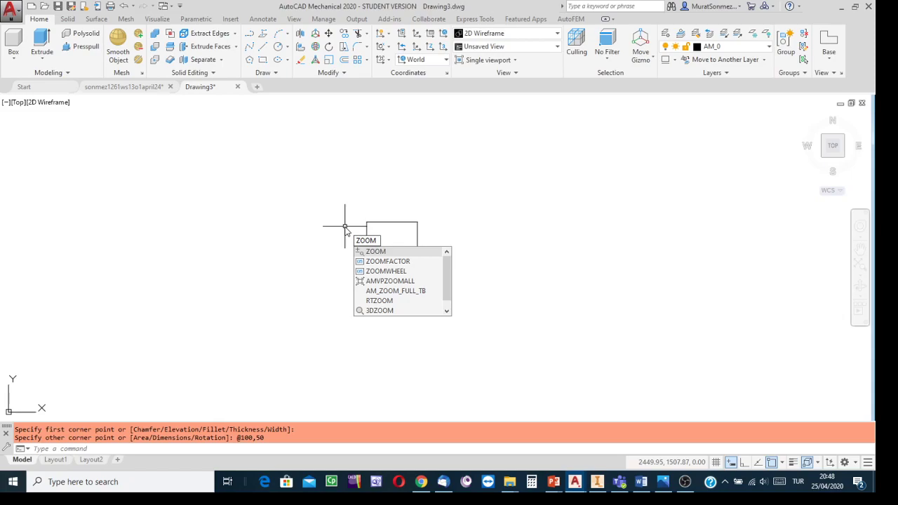
{"action": "key", "text": "Return"}
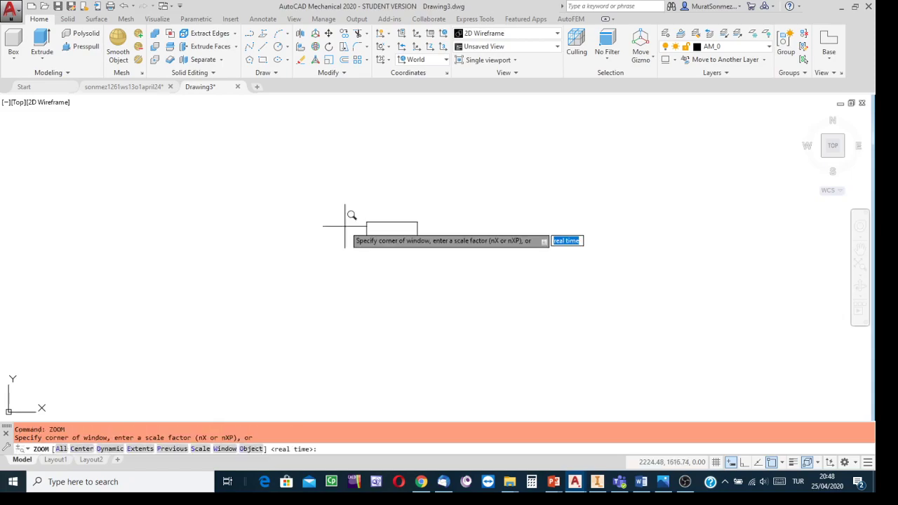
{"action": "key", "text": "Down"}
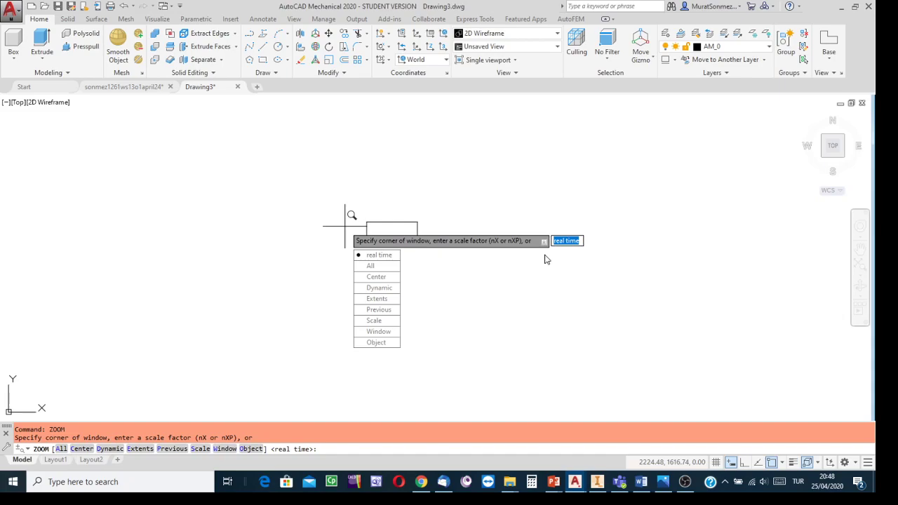
{"action": "left_click", "coordinate": [371, 269]}
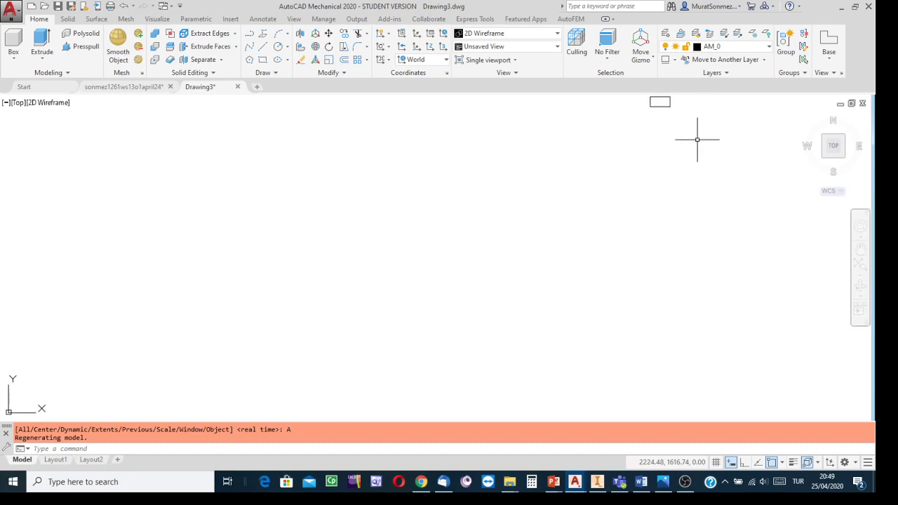
- Zoom to the extents of the rectangle and set the home isometric view that shows the top, left and front directions
{"action": "left_click", "coordinate": [860, 264]}
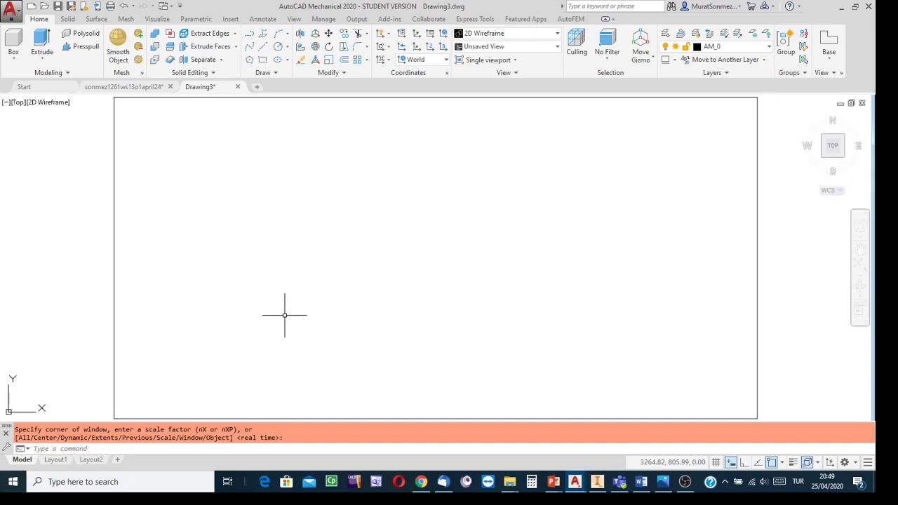
{"action": "scroll", "coordinate": [354, 285], "scroll_direction": "down", "scroll_amount": 1}
{"action": "scroll", "coordinate": [355, 284], "scroll_direction": "down", "scroll_amount": 1}
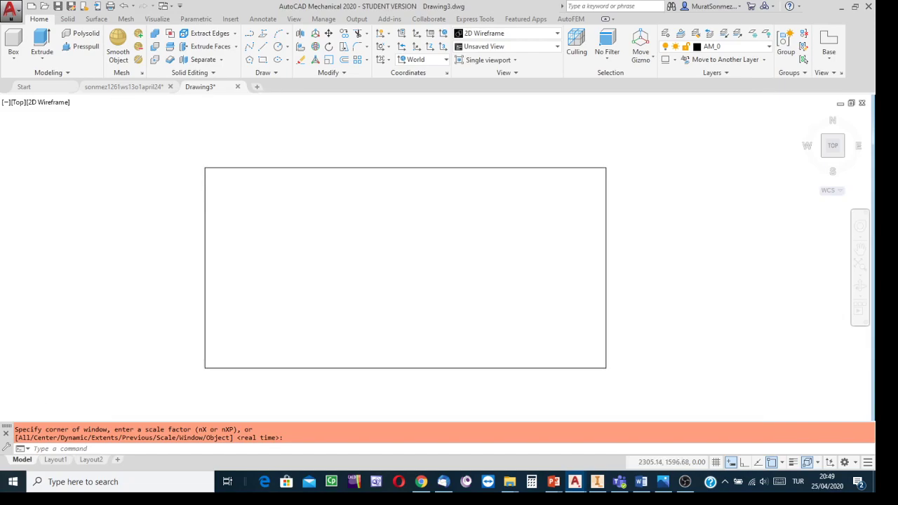
{"action": "scroll", "coordinate": [355, 284], "scroll_direction": "down", "scroll_amount": 1}
{"action": "scroll", "coordinate": [355, 284], "scroll_direction": "up", "scroll_amount": 1}
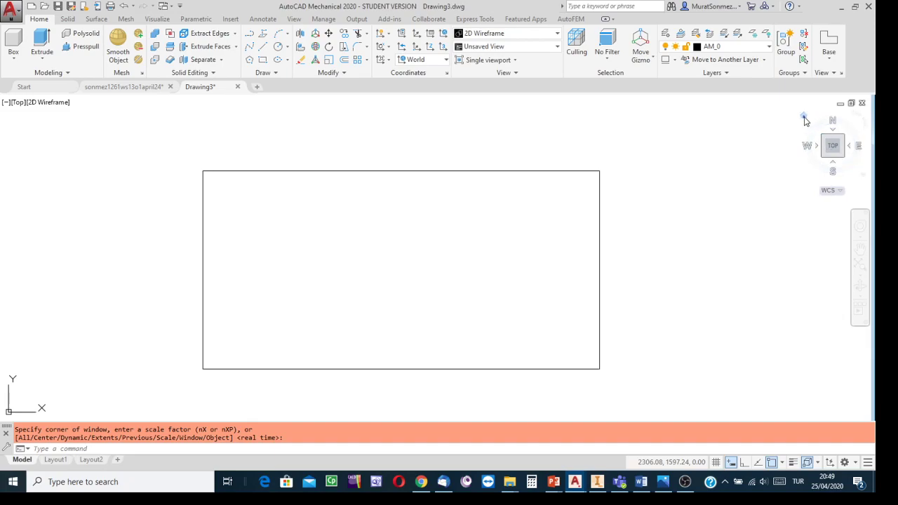
{"action": "left_click", "coordinate": [804, 118]}
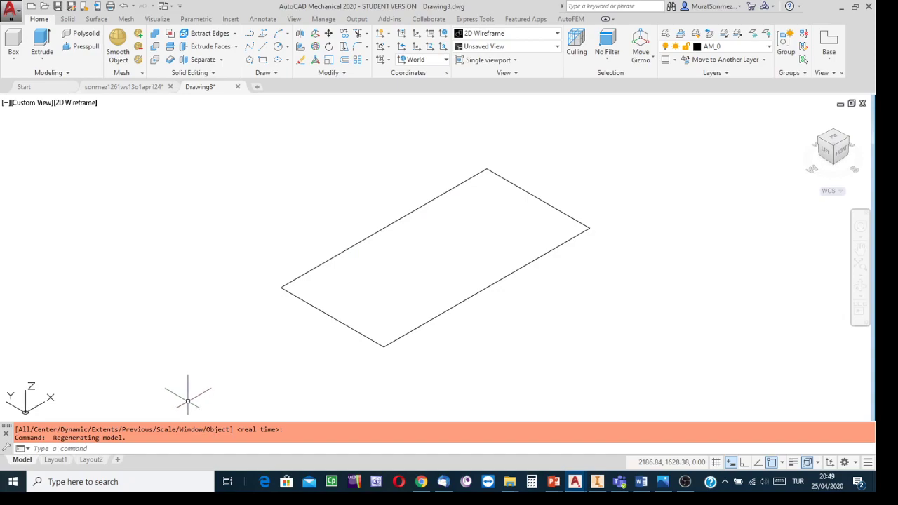
- Compare the base rectangle's isometric orientation in AutoCAD with the part's bounding box in the ws13o1.png picture
{"action": "left_click", "coordinate": [663, 481]}
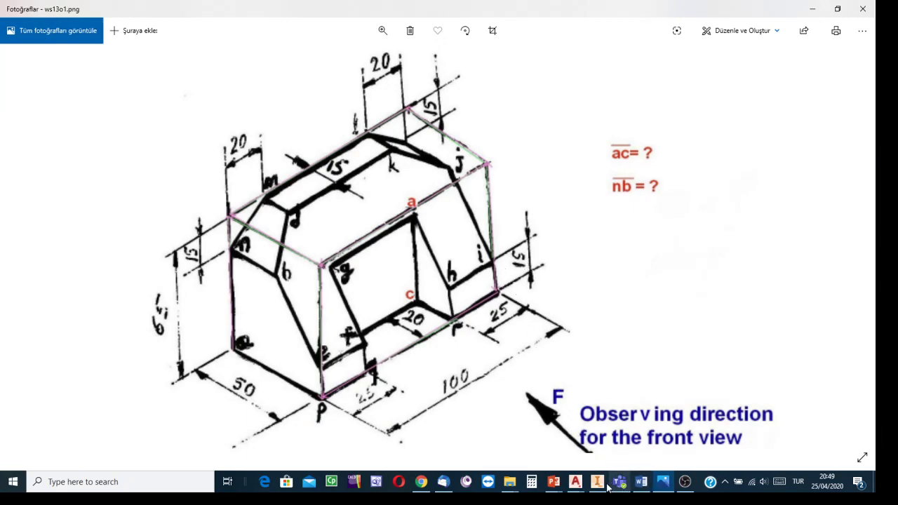
{"action": "mouse_move", "coordinate": [578, 488]}
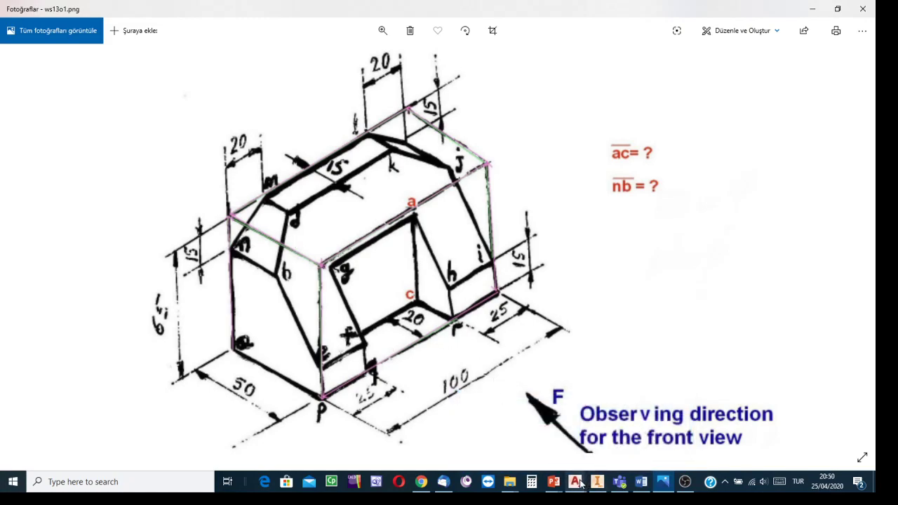
{"action": "left_click", "coordinate": [605, 447]}
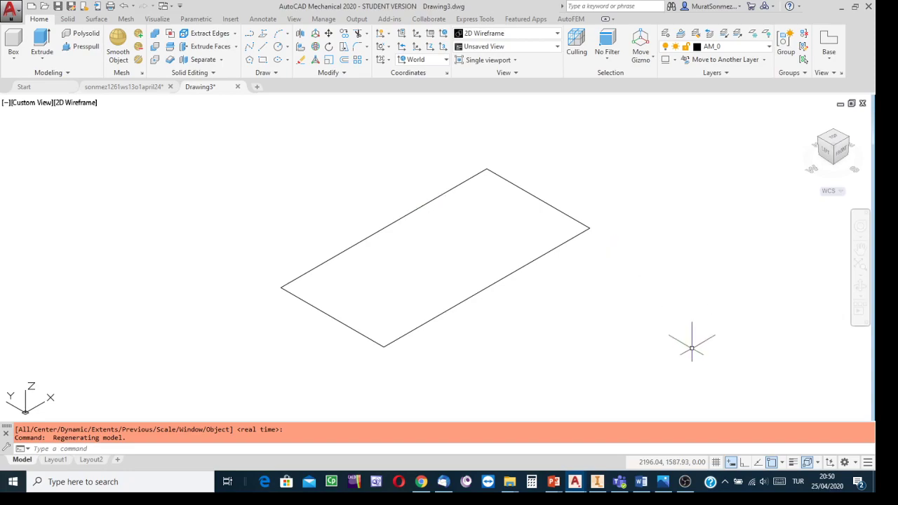
{"action": "mouse_move", "coordinate": [666, 485]}
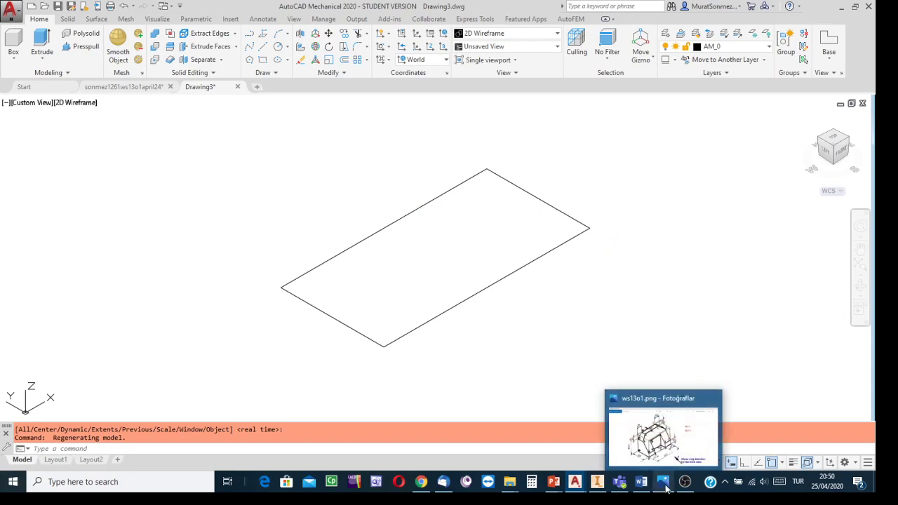
{"action": "left_click", "coordinate": [666, 485]}
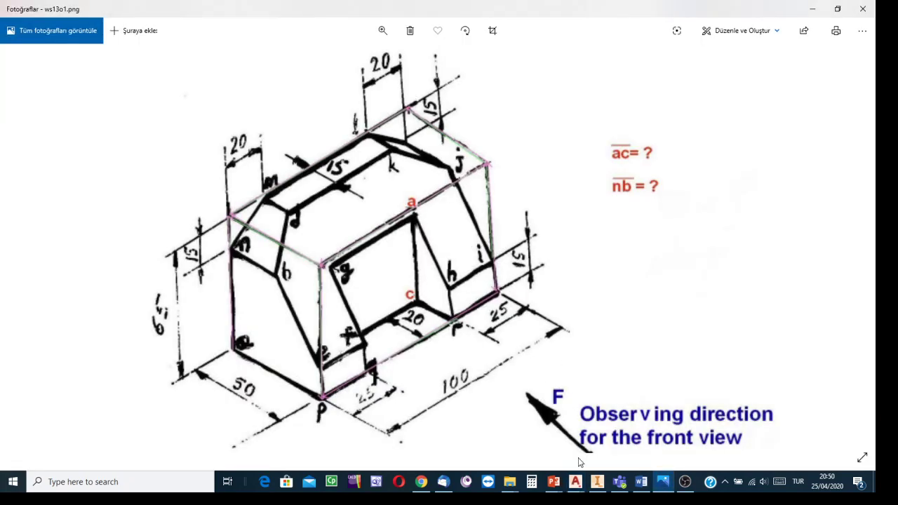
{"action": "mouse_move", "coordinate": [581, 481]}
{"action": "left_click", "coordinate": [651, 432]}
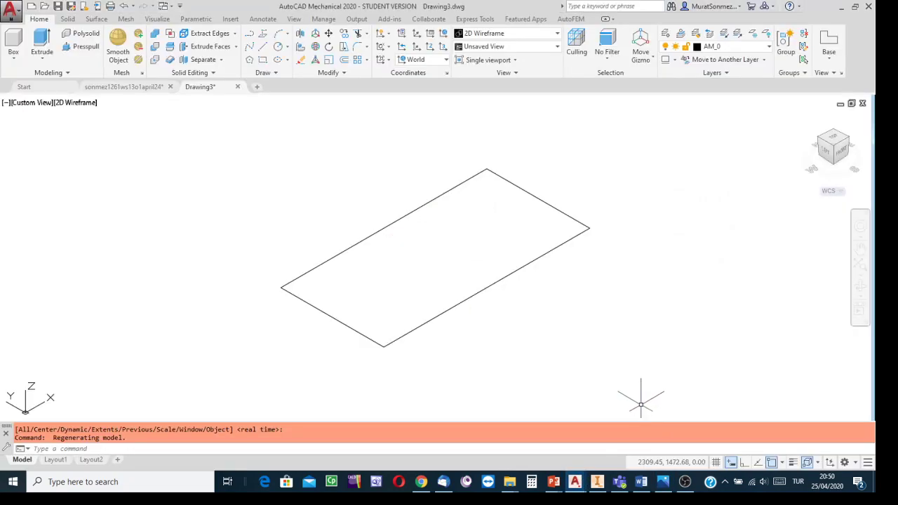
- Switch to the CW folder in File Explorer and copy the ws13o1.png picture file
{"action": "scroll", "coordinate": [586, 329], "scroll_direction": "up", "scroll_amount": 2}
{"action": "scroll", "coordinate": [587, 332], "scroll_direction": "down", "scroll_amount": 2}
{"action": "middle_click_drag", "start_coordinate": [587, 333], "coordinate": [488, 334]}
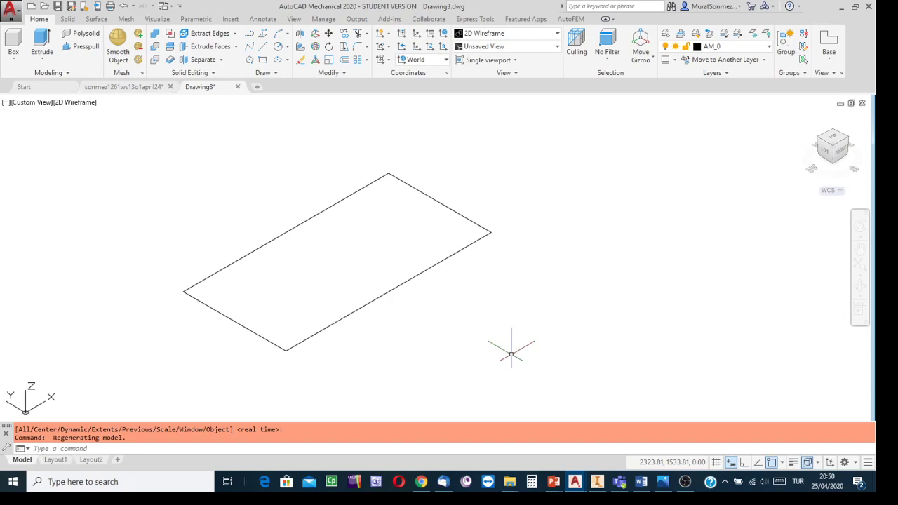
{"action": "mouse_move", "coordinate": [516, 483]}
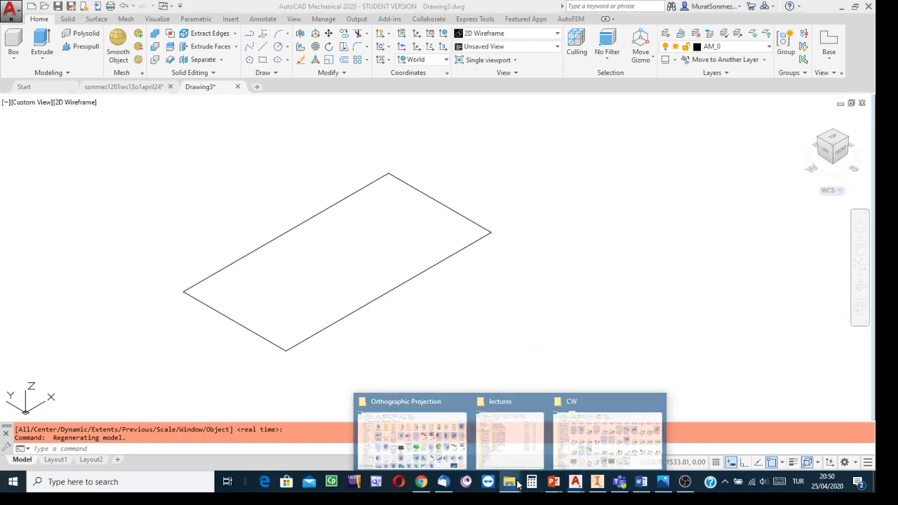
{"action": "left_click", "coordinate": [623, 458]}
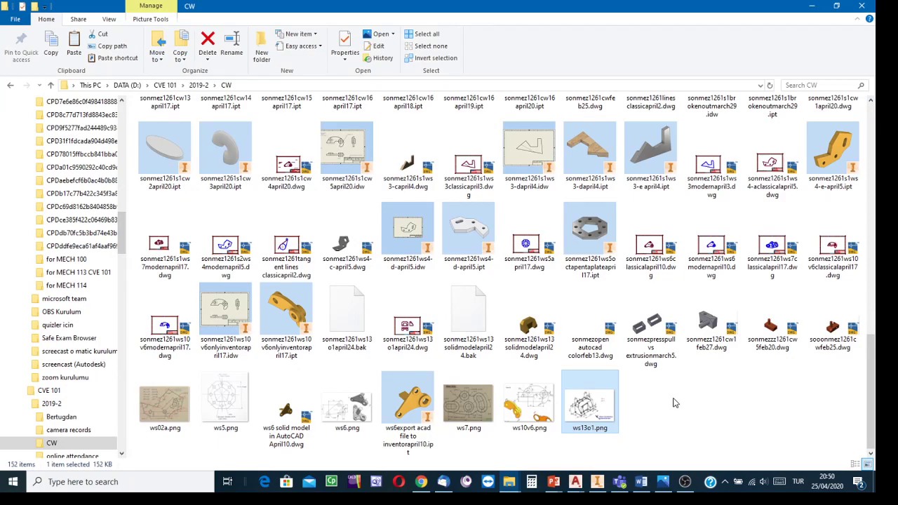
{"action": "right_click", "coordinate": [590, 409]}
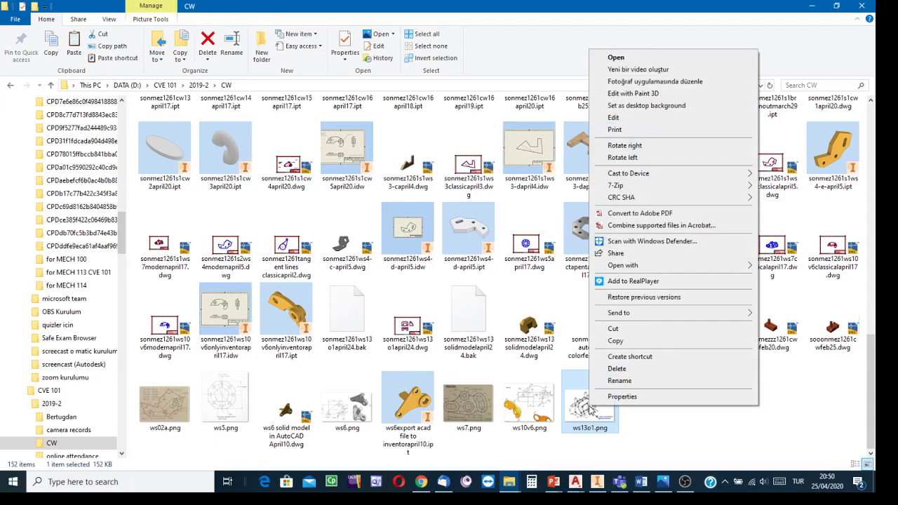
{"action": "left_click", "coordinate": [616, 342]}
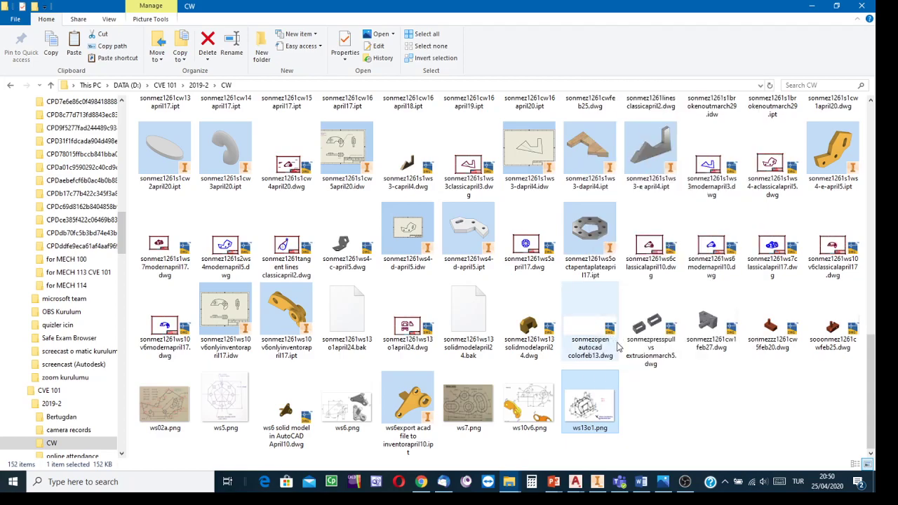
- Return to Drawing3 in AutoCAD and turn on the menu bar display
{"action": "mouse_move", "coordinate": [575, 481]}
{"action": "left_click", "coordinate": [630, 453]}
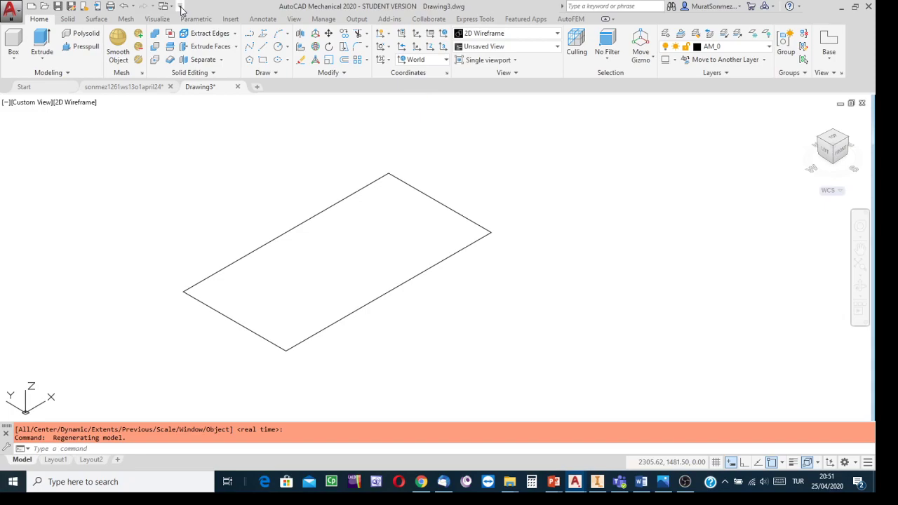
{"action": "left_click", "coordinate": [181, 7]}
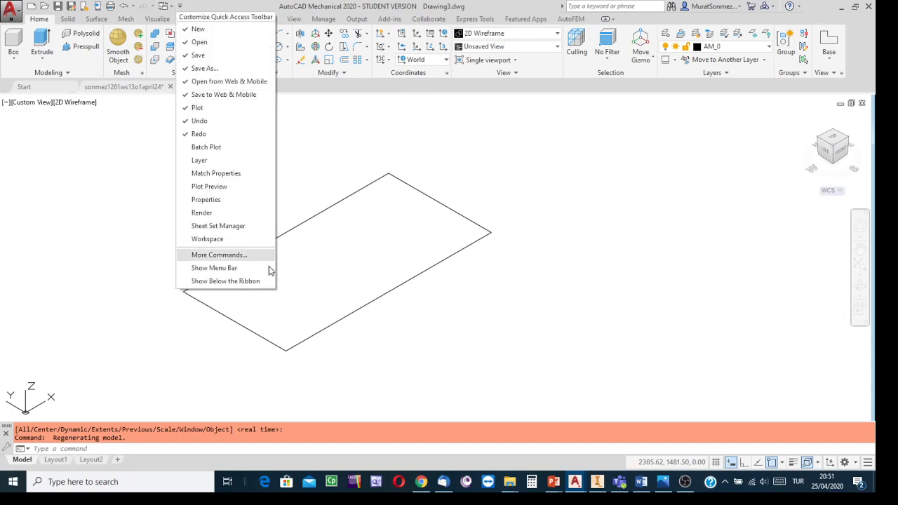
{"action": "left_click", "coordinate": [202, 269]}
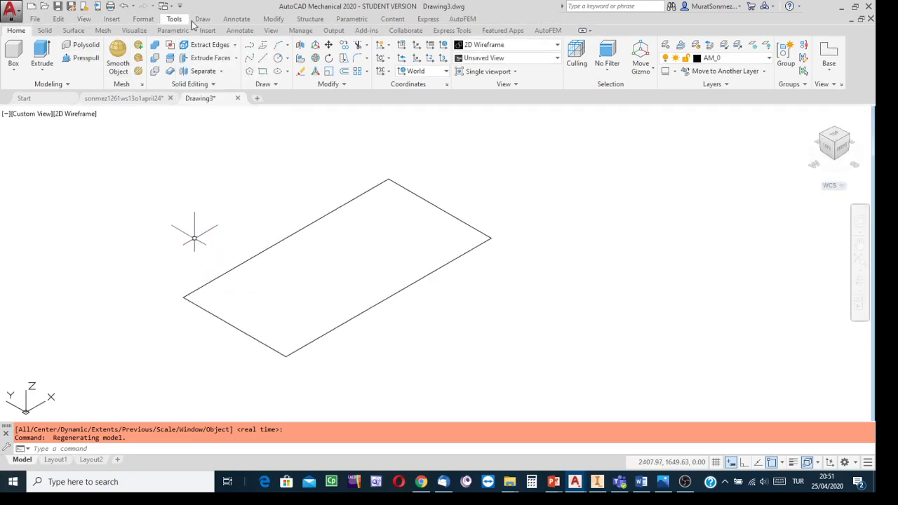
- Paste the copied picture into the drawing beside the base rectangle with scale factor 1 and rotation angle 0
{"action": "left_click", "coordinate": [59, 20]}
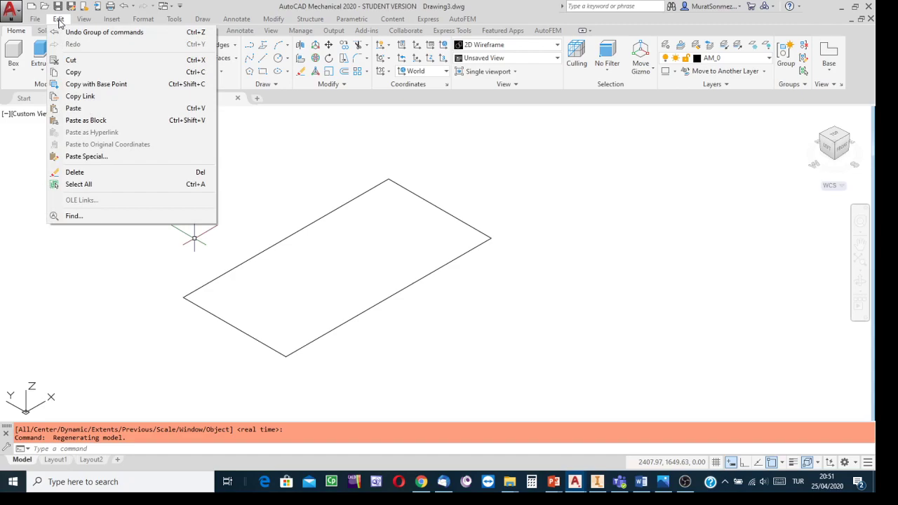
{"action": "left_click", "coordinate": [74, 108]}
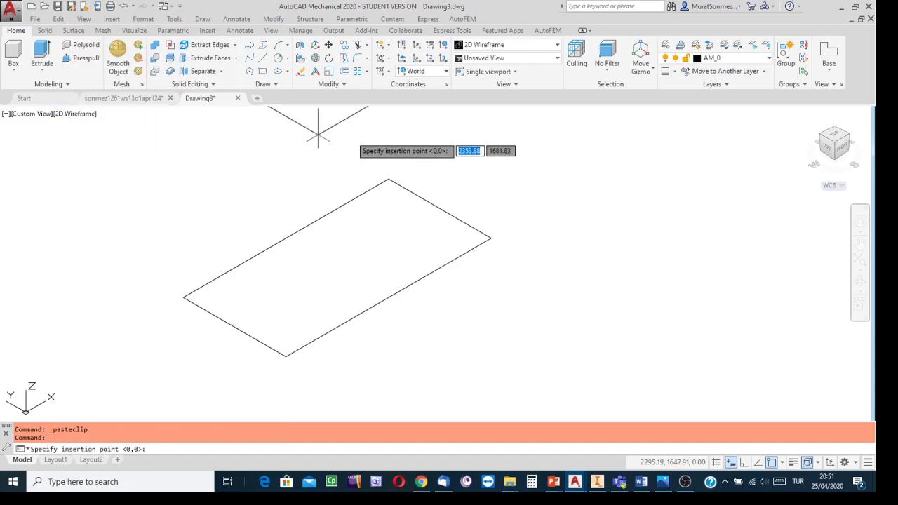
{"action": "scroll", "coordinate": [628, 313], "scroll_direction": "down", "scroll_amount": 6}
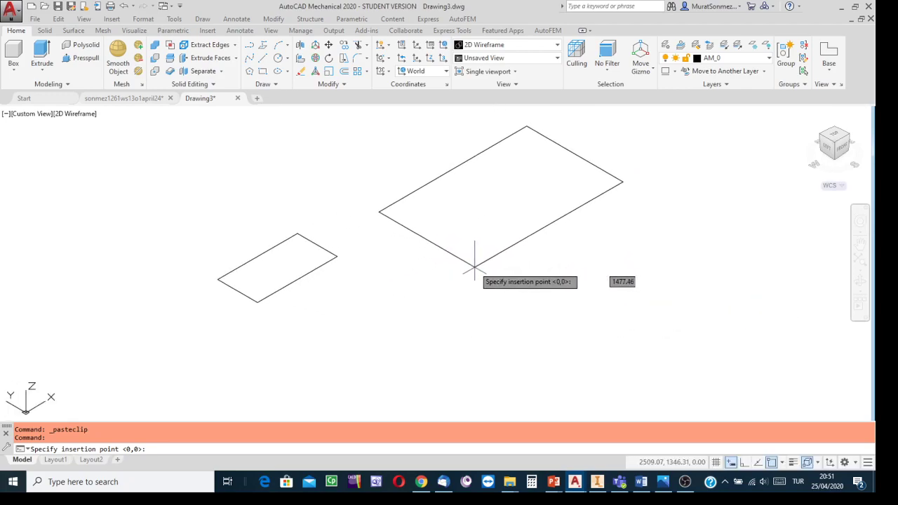
{"action": "left_click", "coordinate": [474, 266]}
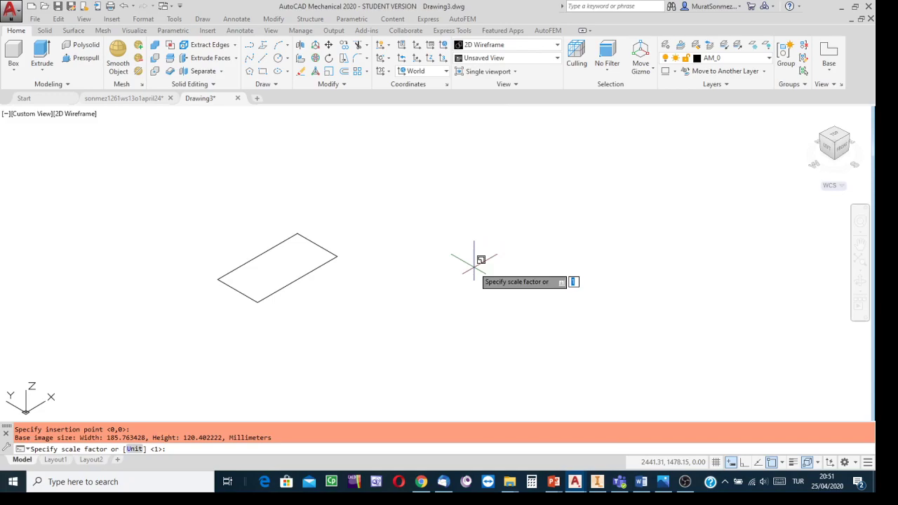
{"action": "key", "text": "Return"}
{"action": "key", "text": "Return"}
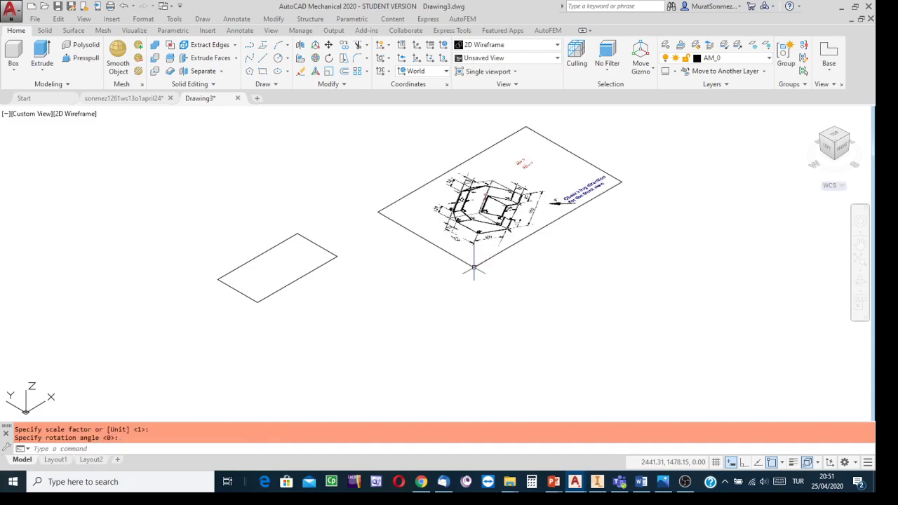
- Examine the pasted picture next to the base rectangle in both the isometric and top views, ending in the isometric view
{"action": "scroll", "coordinate": [490, 263], "scroll_direction": "down", "scroll_amount": 2}
{"action": "scroll", "coordinate": [489, 260], "scroll_direction": "up", "scroll_amount": 4}
{"action": "mouse_move", "coordinate": [413, 293]}
{"action": "middle_mouse_down"}
{"action": "mouse_move", "coordinate": [617, 304]}
{"action": "mouse_move", "coordinate": [597, 317]}
{"action": "mouse_move", "coordinate": [576, 296]}
{"action": "middle_mouse_up"}
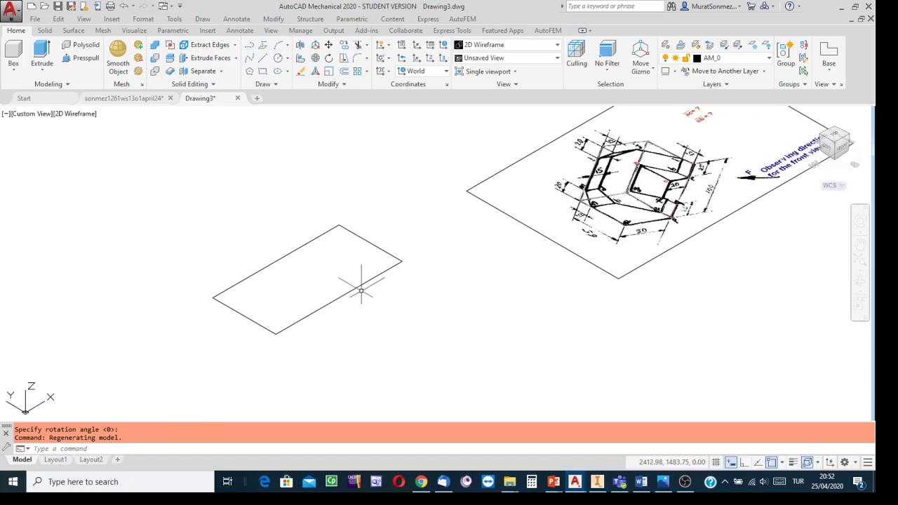
{"action": "middle_click_drag", "start_coordinate": [512, 287], "coordinate": [467, 324]}
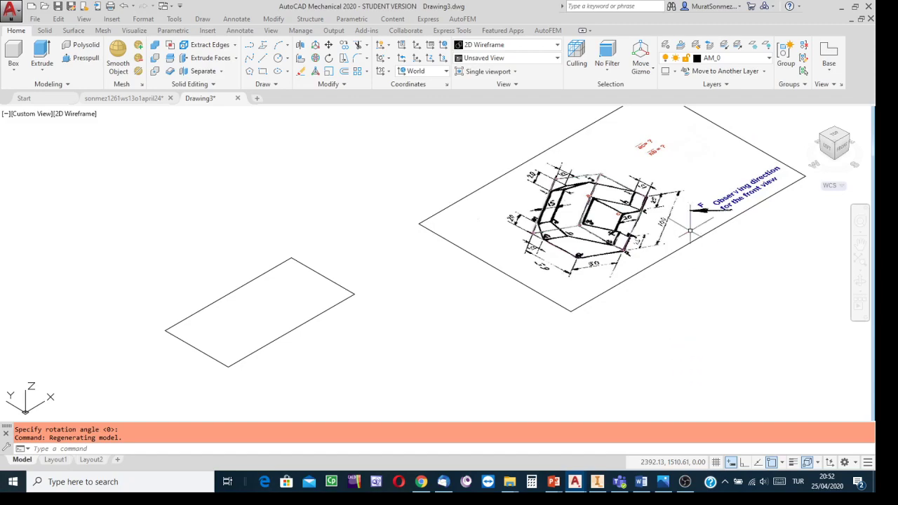
{"action": "left_click", "coordinate": [835, 137]}
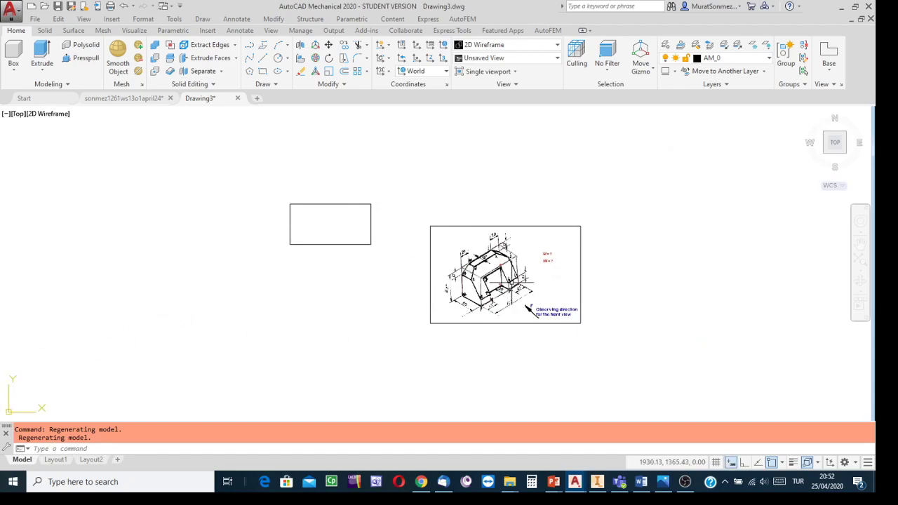
{"action": "scroll", "coordinate": [519, 281], "scroll_direction": "up", "scroll_amount": 5}
{"action": "scroll", "coordinate": [521, 279], "scroll_direction": "down", "scroll_amount": 3}
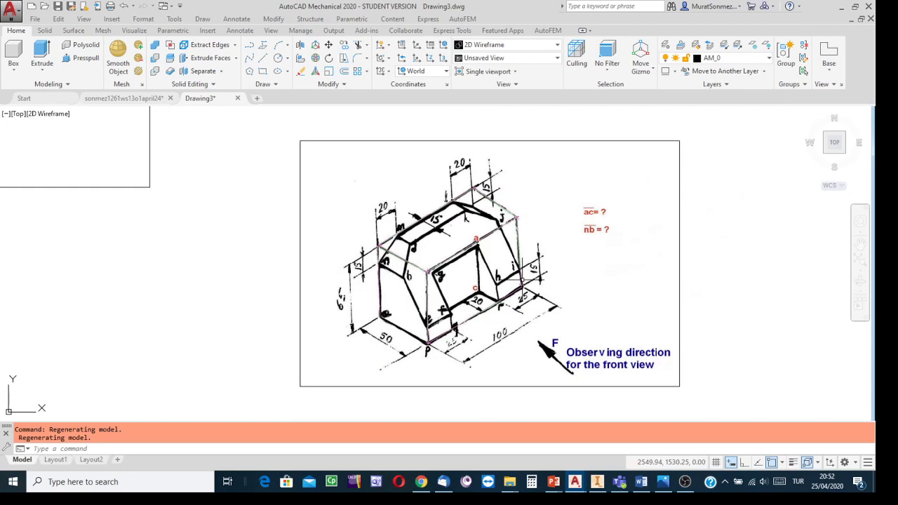
{"action": "left_click", "coordinate": [815, 125]}
{"action": "scroll", "coordinate": [433, 325], "scroll_direction": "down", "scroll_amount": 2}
{"action": "scroll", "coordinate": [417, 314], "scroll_direction": "up", "scroll_amount": 5}
{"action": "middle_click_drag", "start_coordinate": [407, 307], "coordinate": [446, 333]}
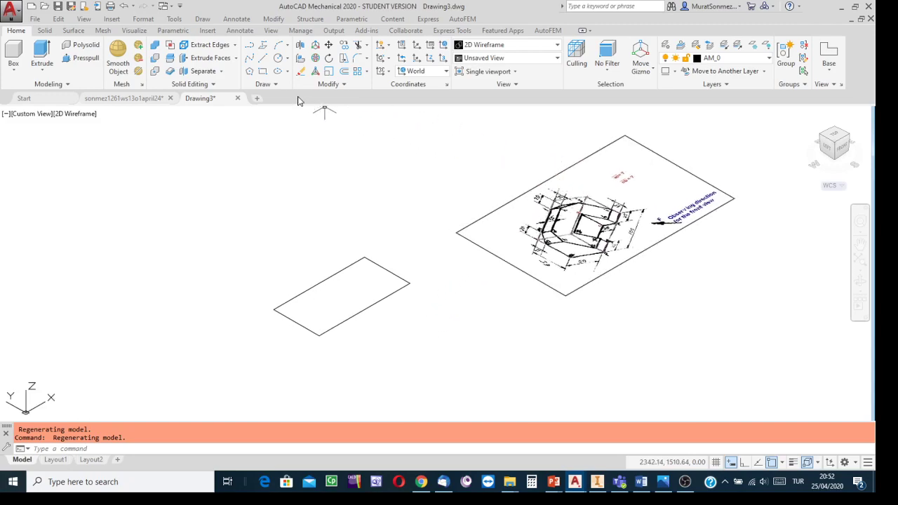
- Try to rotate the picture about its front corner with the Rotate command, and undo the rotation
{"action": "left_click", "coordinate": [328, 57]}
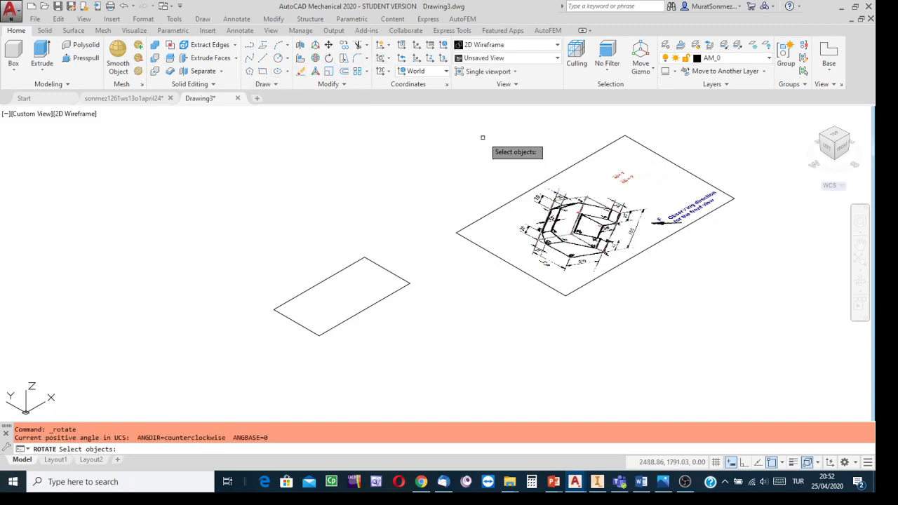
{"action": "left_click", "coordinate": [561, 171]}
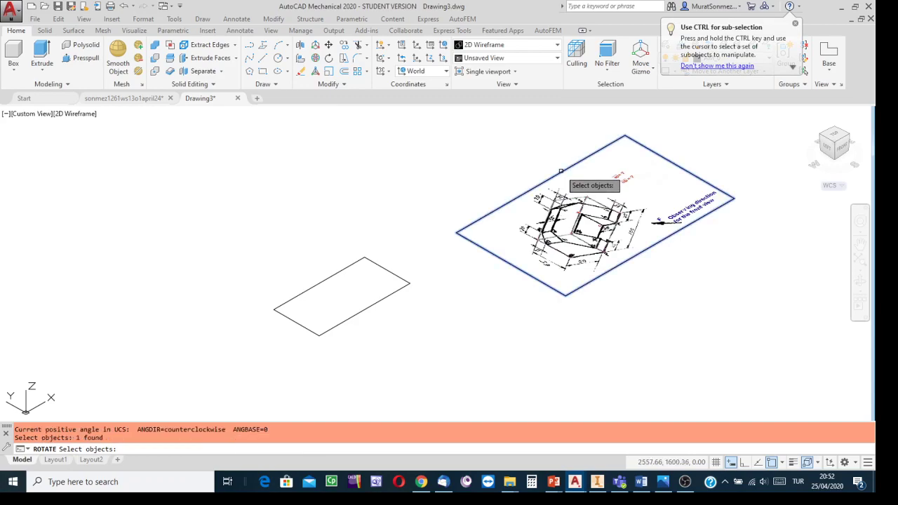
{"action": "key", "text": "Return"}
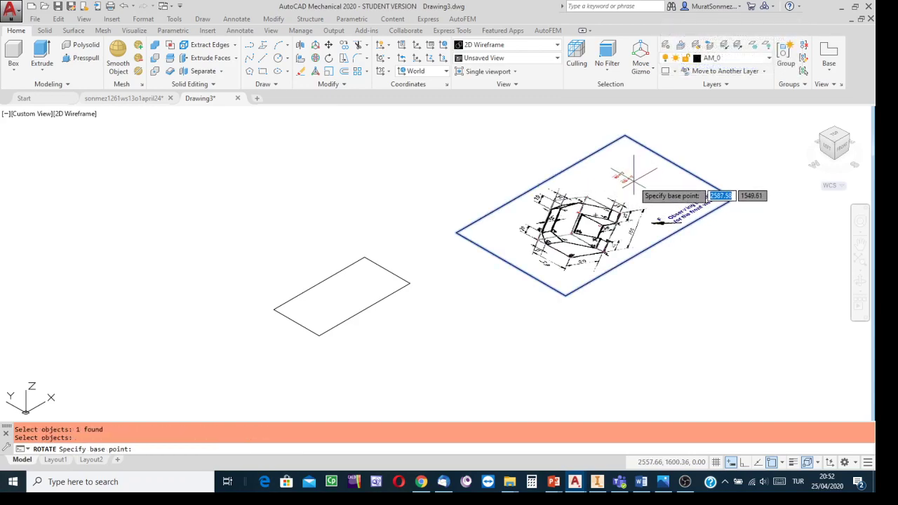
{"action": "left_click", "coordinate": [565, 296]}
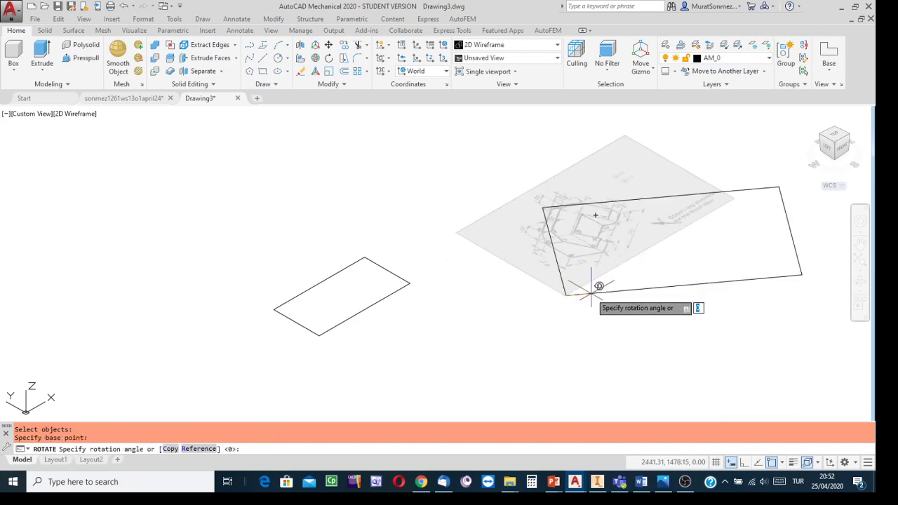
{"action": "left_click", "coordinate": [591, 291]}
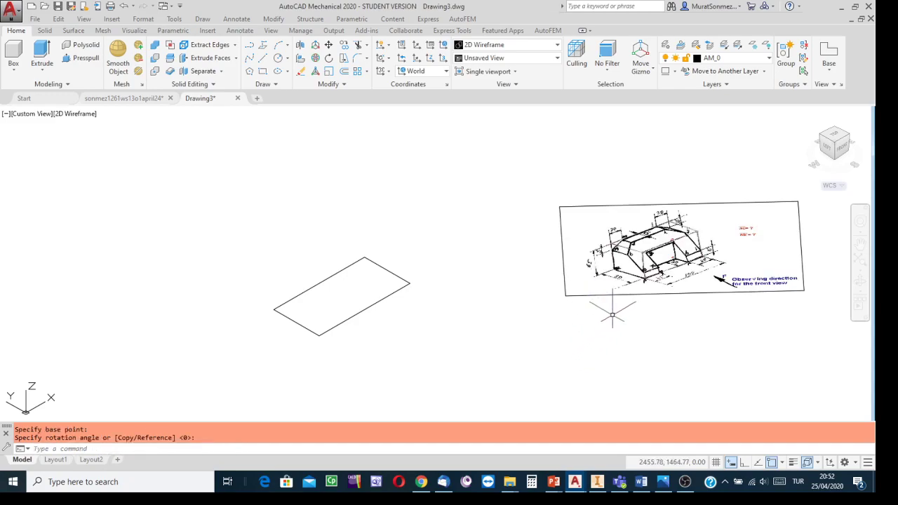
{"action": "left_click", "coordinate": [123, 7]}
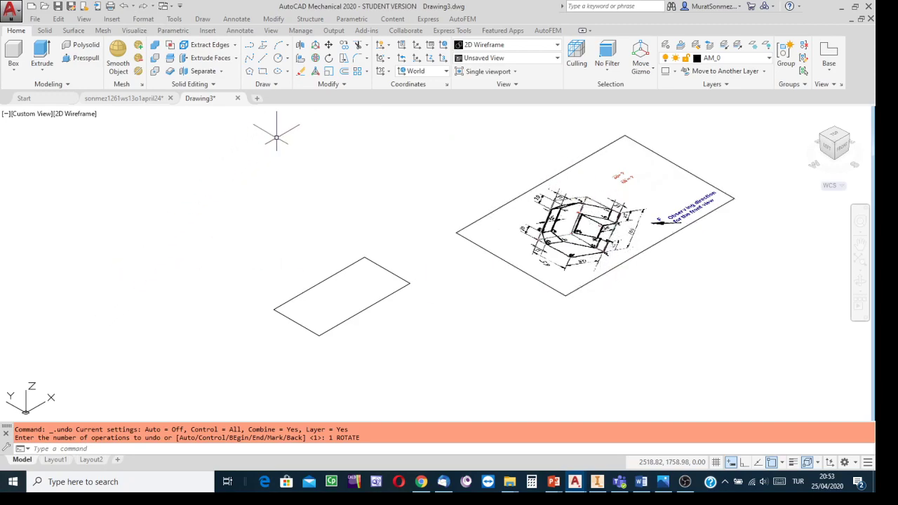
- Rotate the picture about the vertical Z axis through its centre with 3D Rotate so the part sketch reads more upright
{"action": "left_click", "coordinate": [315, 59]}
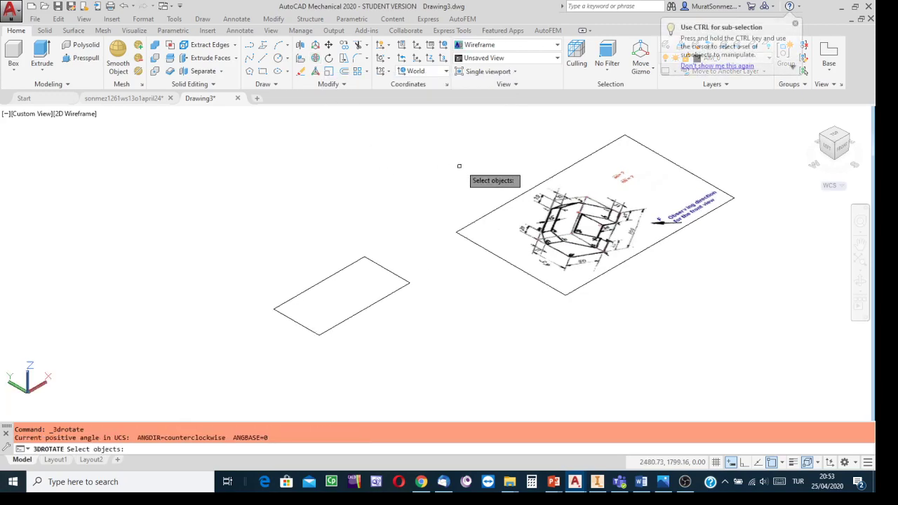
{"action": "left_click", "coordinate": [509, 203]}
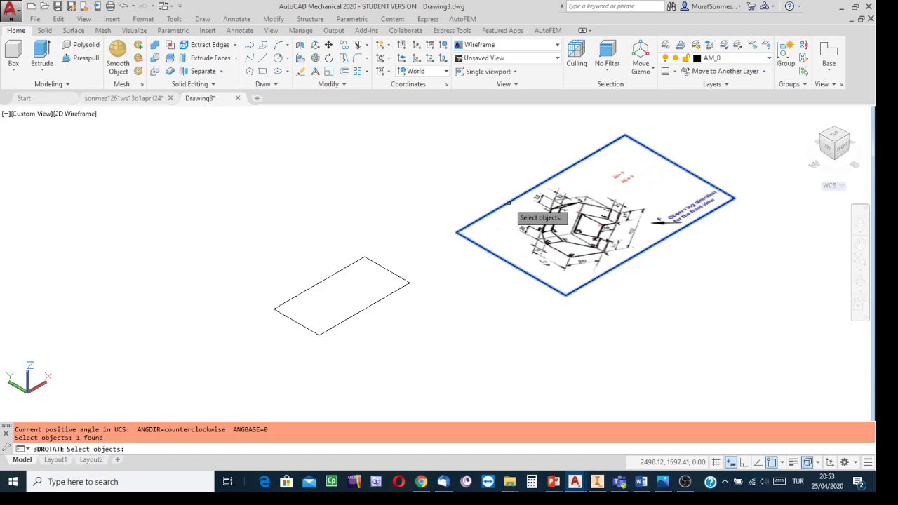
{"action": "key", "text": "Return"}
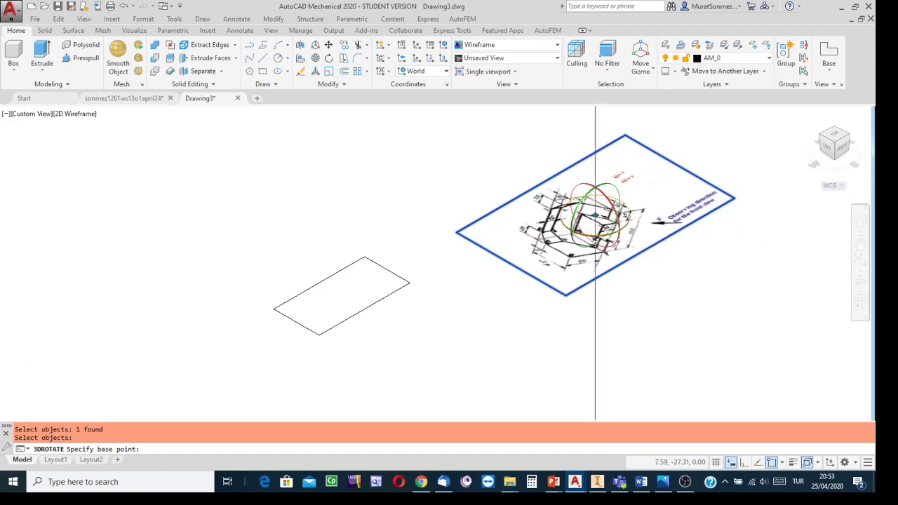
{"action": "left_click", "coordinate": [629, 230]}
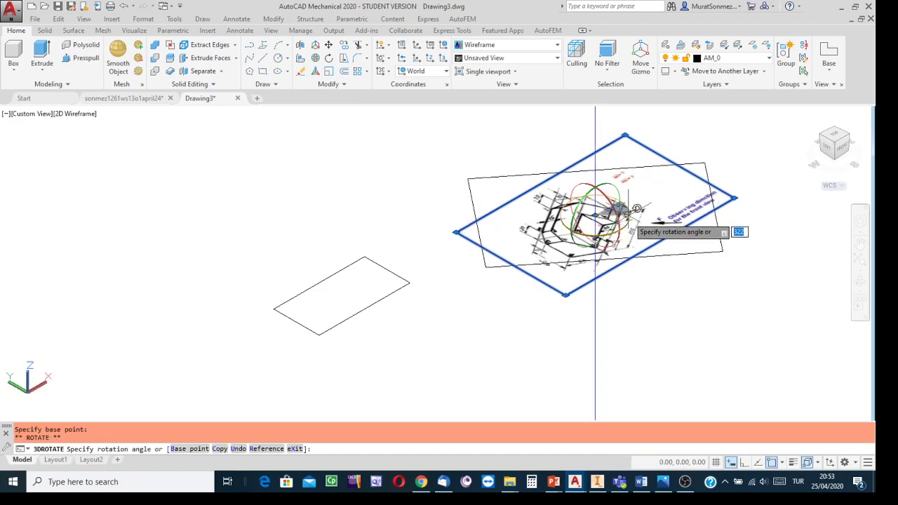
{"action": "left_click", "coordinate": [636, 214]}
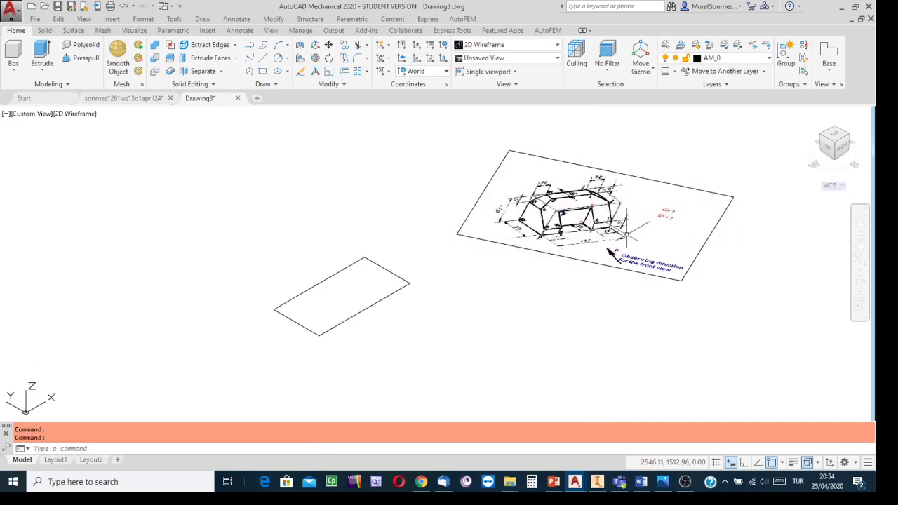
- Examine the part's dimensions and shape in the rotated picture alongside the base rectangle
{"action": "scroll", "coordinate": [619, 235], "scroll_direction": "up", "scroll_amount": 4}
{"action": "scroll", "coordinate": [618, 235], "scroll_direction": "down", "scroll_amount": 4}
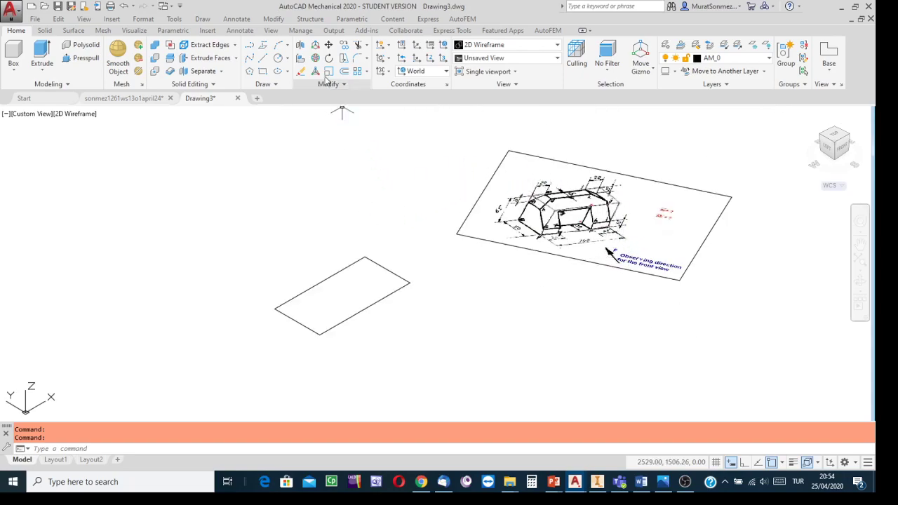
{"action": "scroll", "coordinate": [565, 228], "scroll_direction": "up", "scroll_amount": 4}
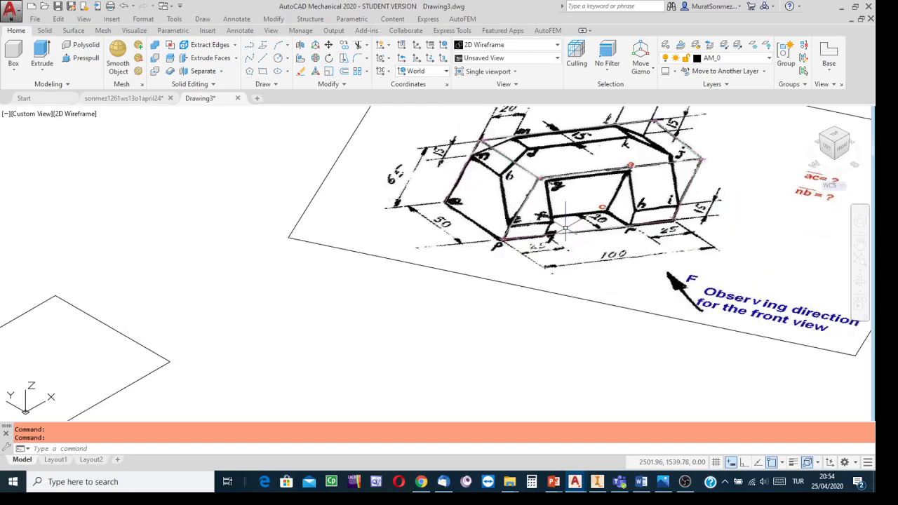
{"action": "scroll", "coordinate": [569, 228], "scroll_direction": "down", "scroll_amount": 2}
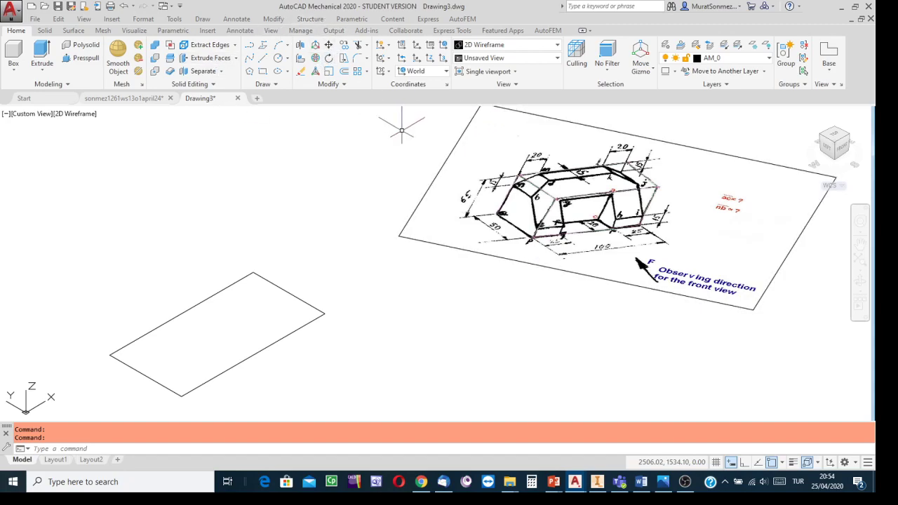
{"action": "middle_click_drag", "start_coordinate": [361, 211], "coordinate": [400, 215]}
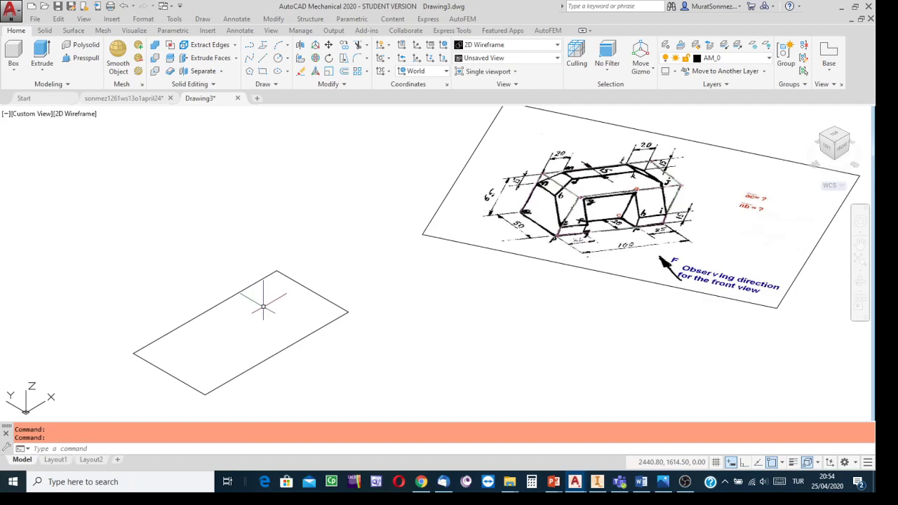
{"action": "left_click", "coordinate": [279, 86]}
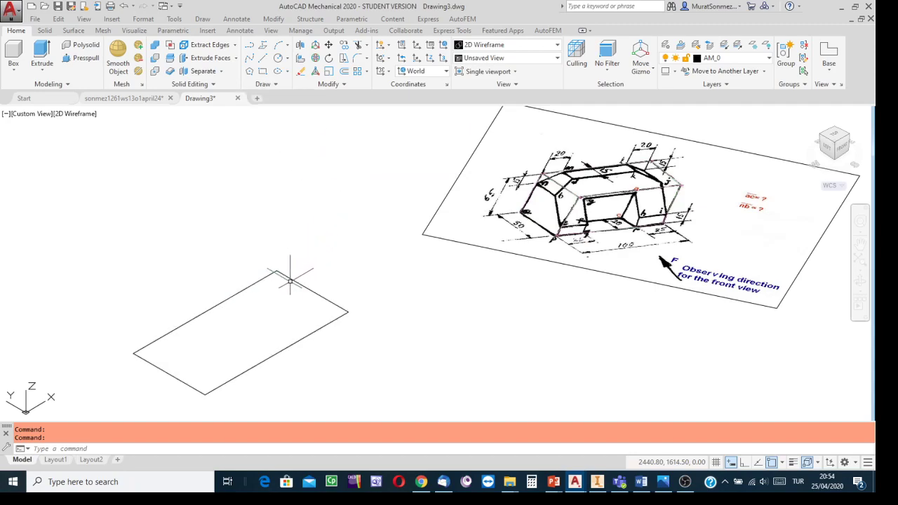
{"action": "key", "text": "Escape"}
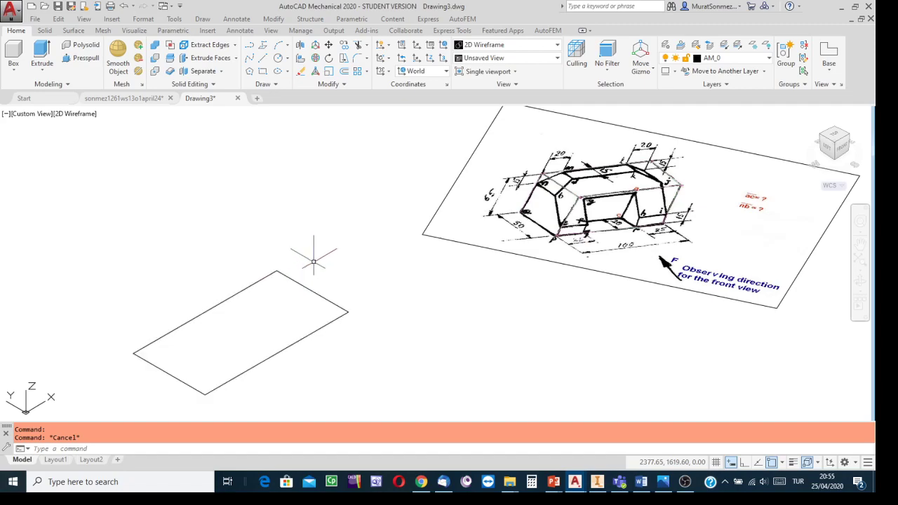
- Extrude the 100 by 50 base rectangle upward into a solid block with a height of 65
{"action": "left_click", "coordinate": [45, 51]}
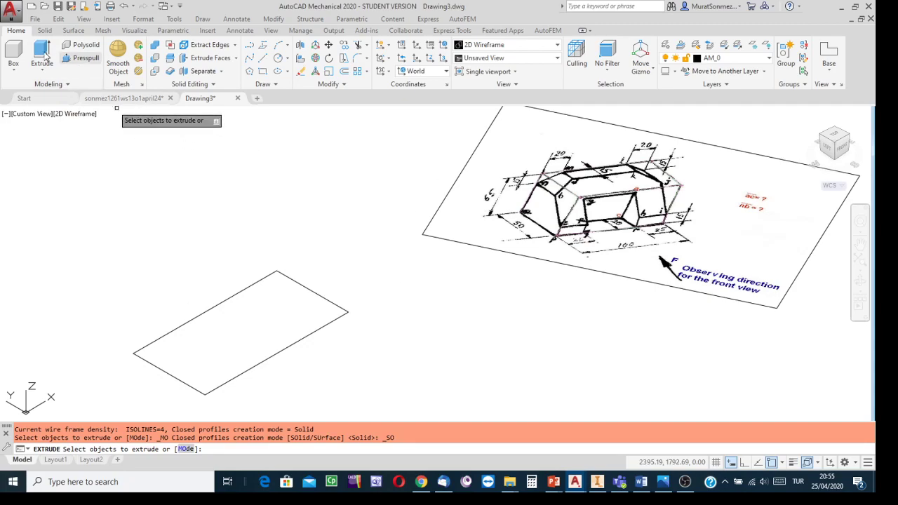
{"action": "left_click", "coordinate": [310, 287]}
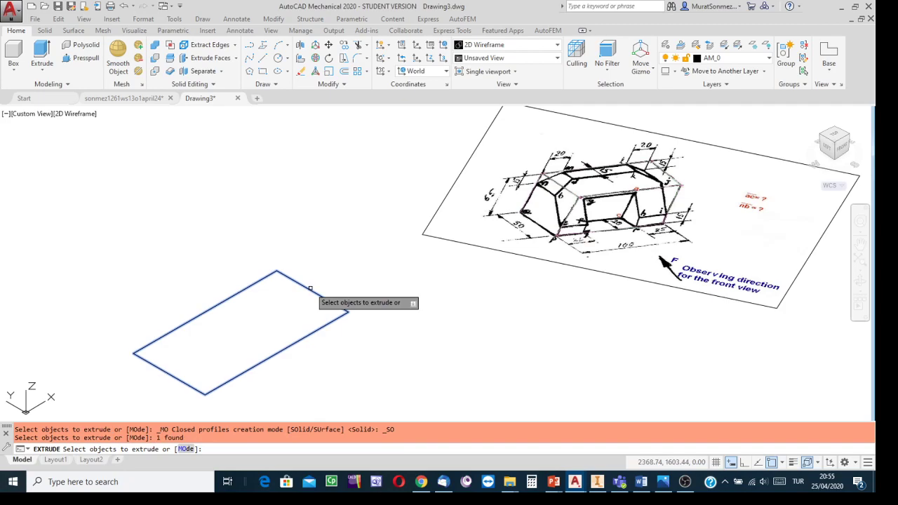
{"action": "key", "text": "Return"}
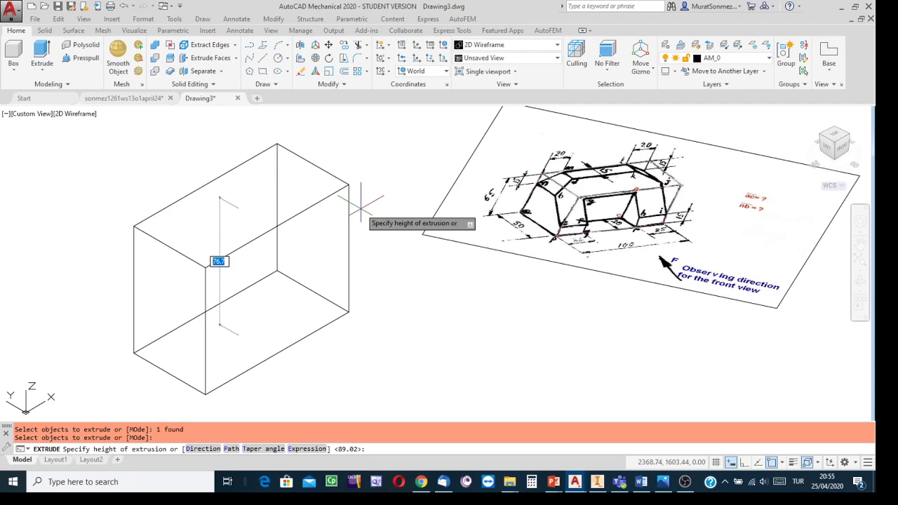
{"action": "type", "text": "65"}
{"action": "key", "text": "Return"}
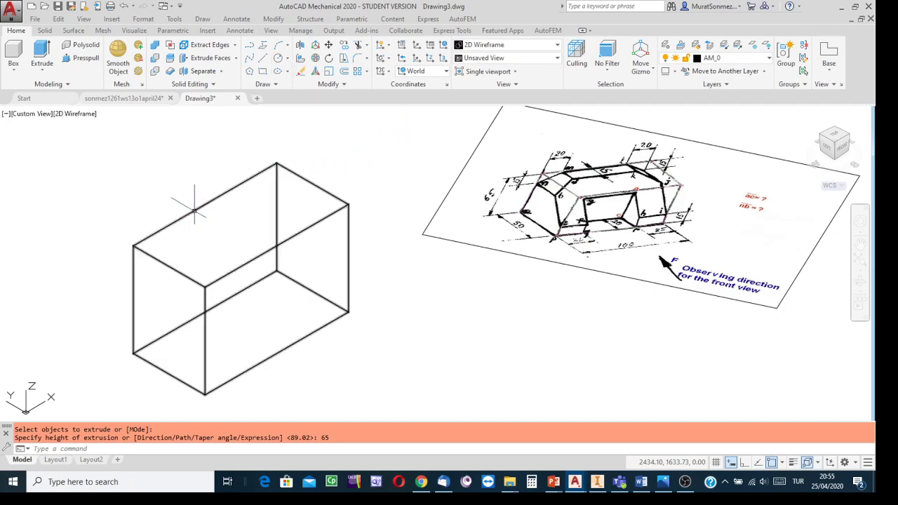
- Switch the model display to the Conceptual visual style so the extruded block appears shaded
{"action": "left_click", "coordinate": [559, 47]}
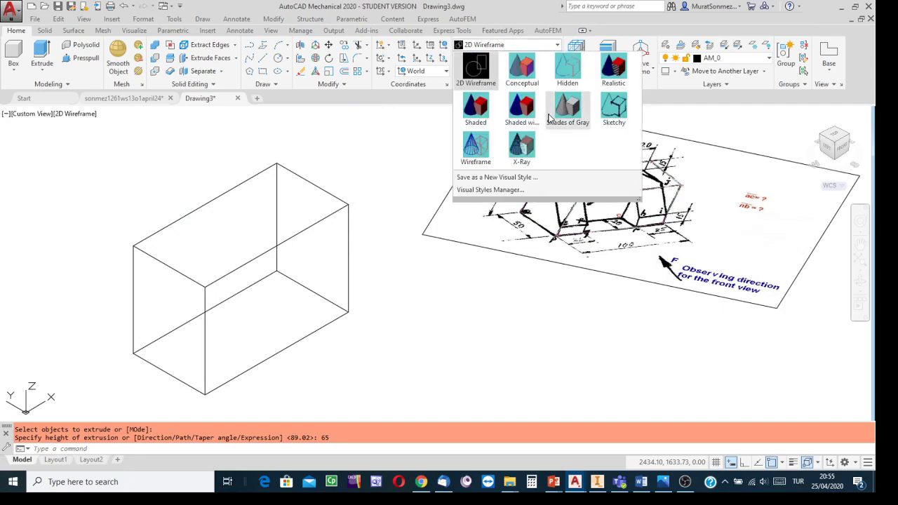
{"action": "left_click", "coordinate": [521, 68]}
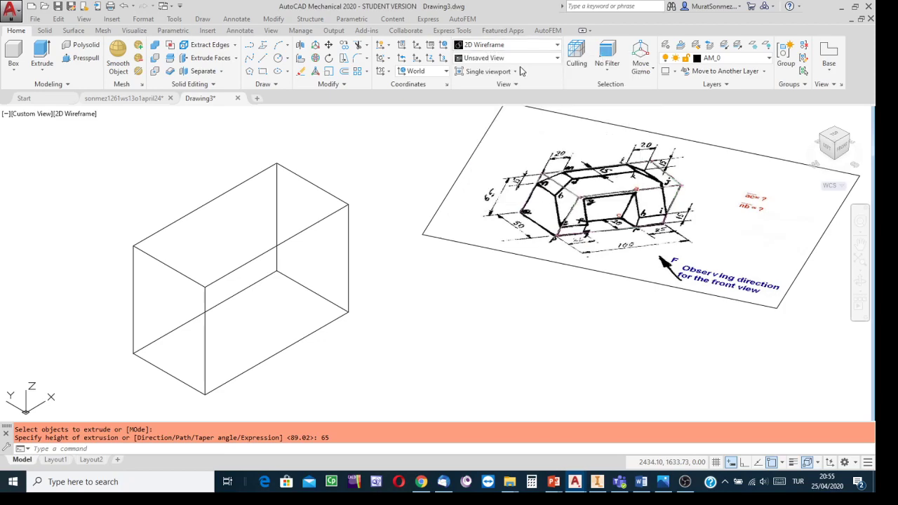
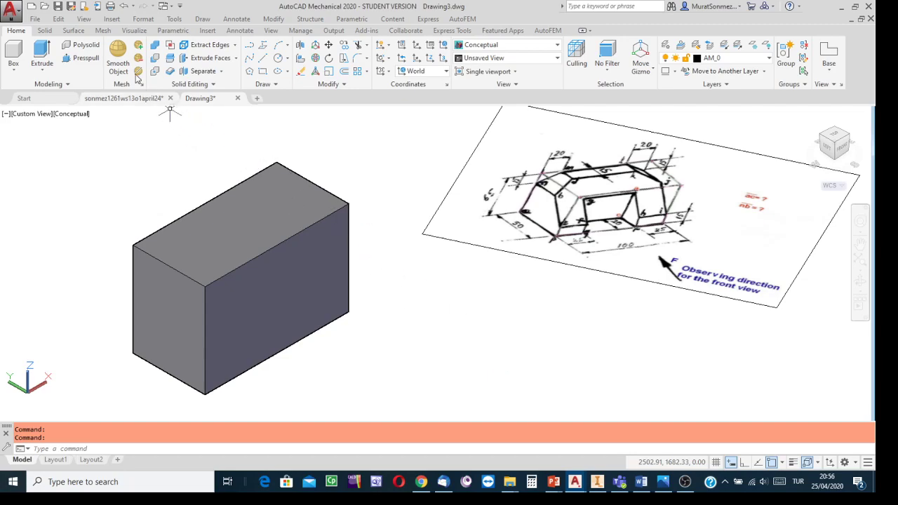
- Start saving the block drawing under a new name with Save As
{"action": "left_click", "coordinate": [11, 11]}
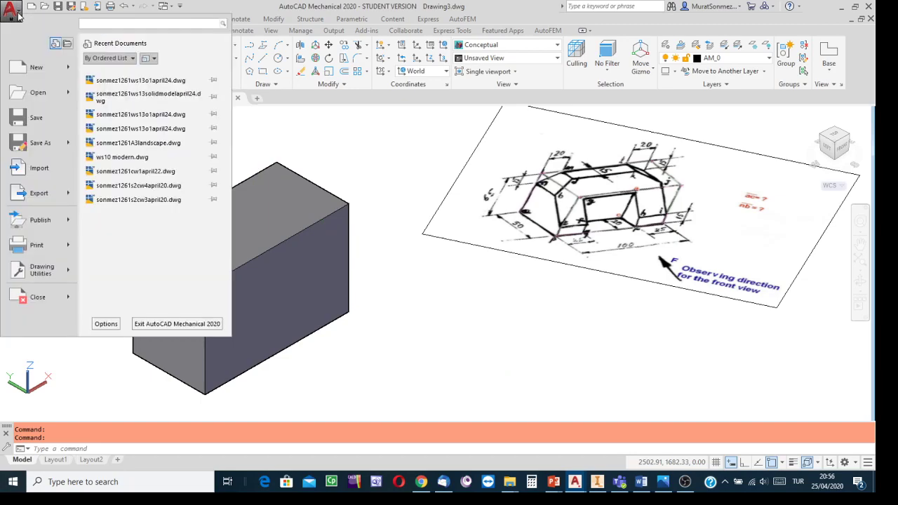
{"action": "left_click", "coordinate": [38, 143]}
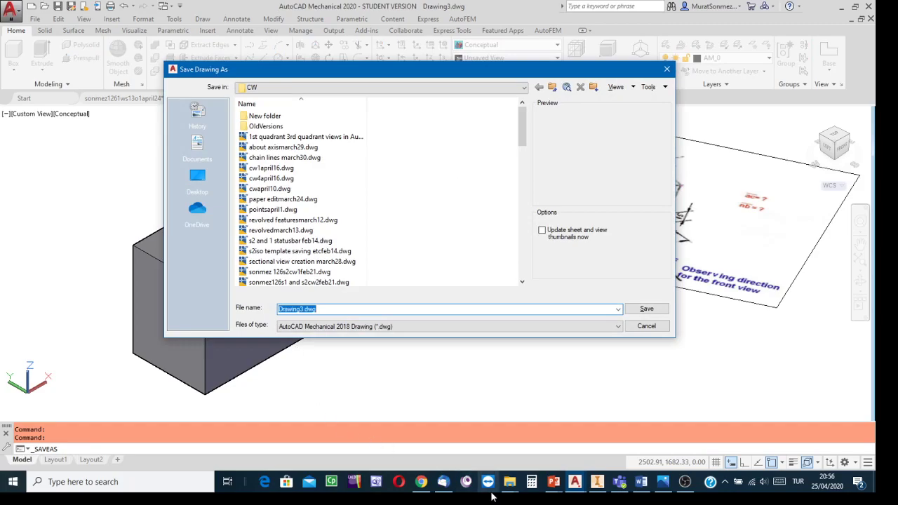
{"action": "left_click", "coordinate": [686, 482]}
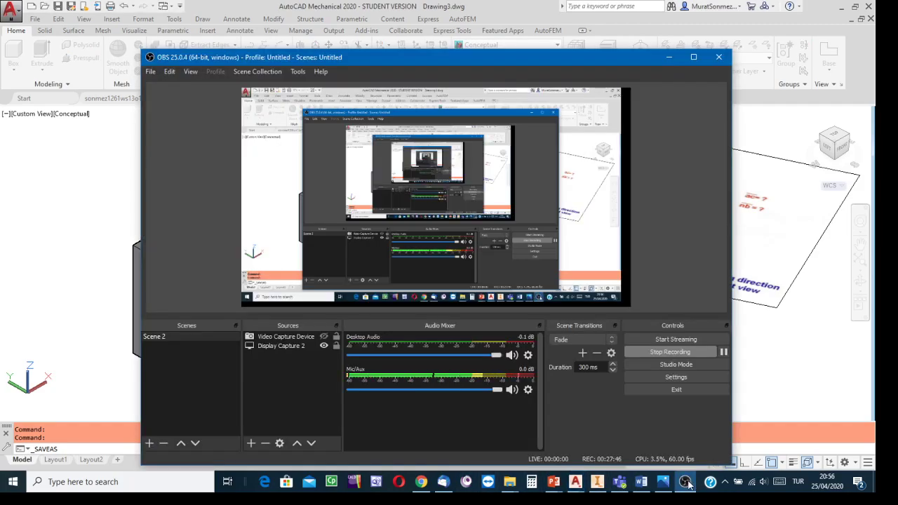
{"action": "left_click", "coordinate": [575, 482]}
{"action": "left_click", "coordinate": [633, 461]}
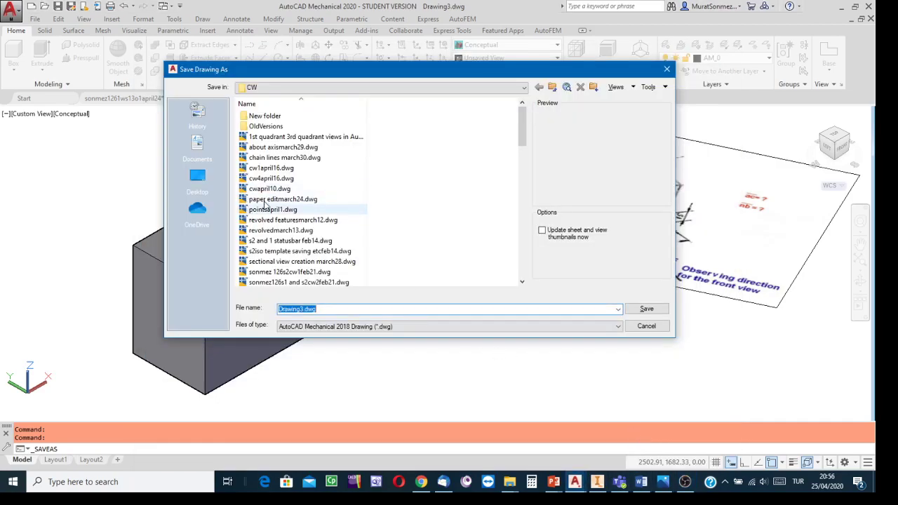
- Set the save location to the CW folder inside CVE 101 and 2019-2 on the DATA (D:) drive
{"action": "left_click", "coordinate": [524, 88]}
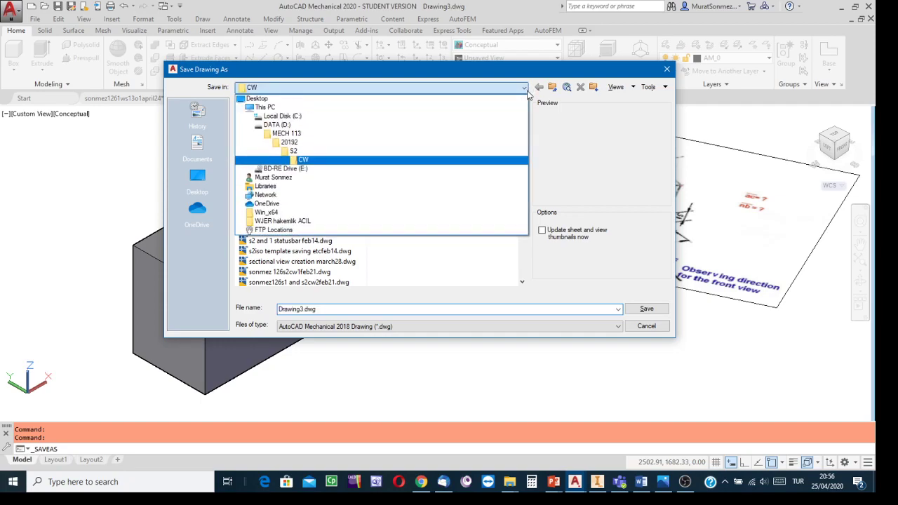
{"action": "left_click", "coordinate": [277, 124]}
{"action": "scroll", "coordinate": [280, 220], "scroll_direction": "down", "scroll_amount": 10}
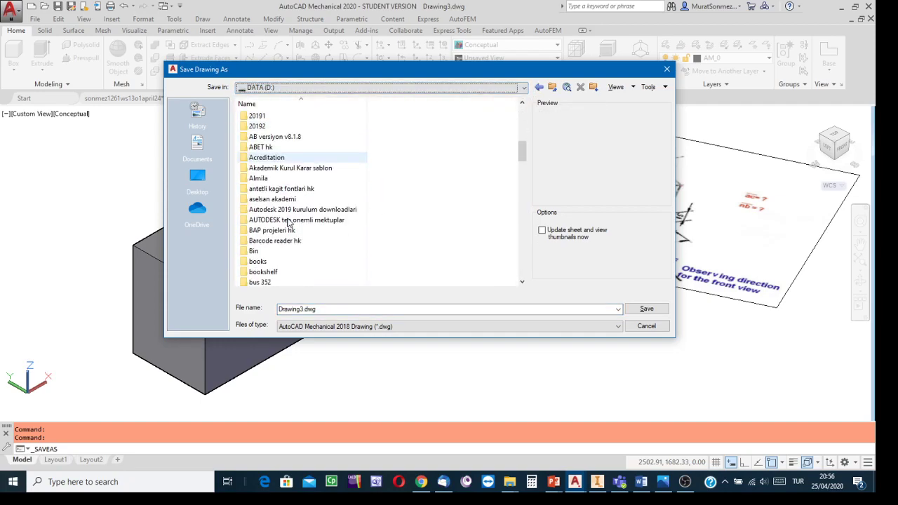
{"action": "double_click", "coordinate": [270, 210]}
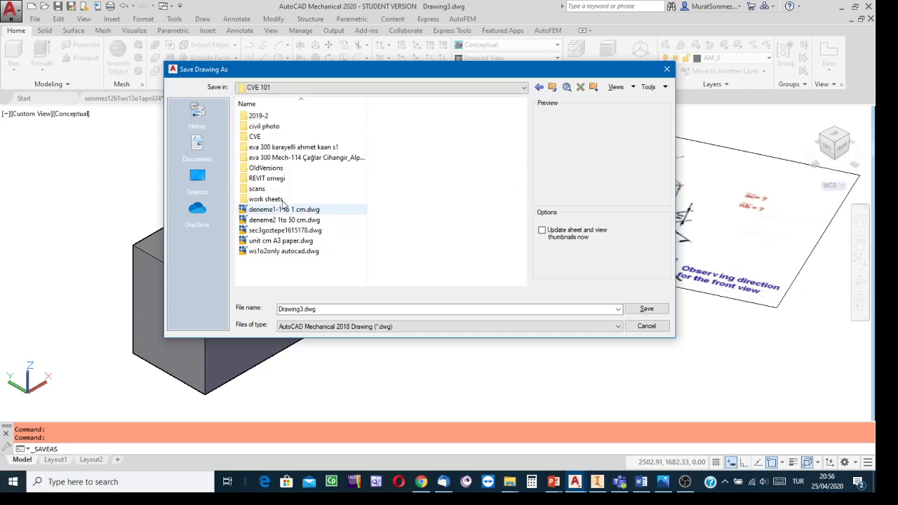
{"action": "double_click", "coordinate": [263, 117]}
{"action": "double_click", "coordinate": [257, 136]}
- Name the drawing with the surname followed by 1261ws13modelapril24 and save it as a DWG file
{"action": "left_click_drag", "start_coordinate": [339, 313], "coordinate": [241, 313]}
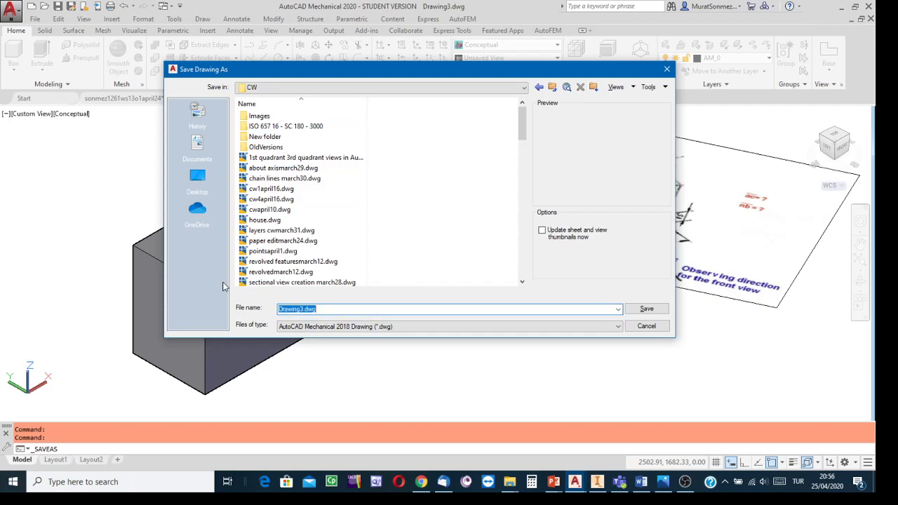
{"action": "type", "text": "son"}
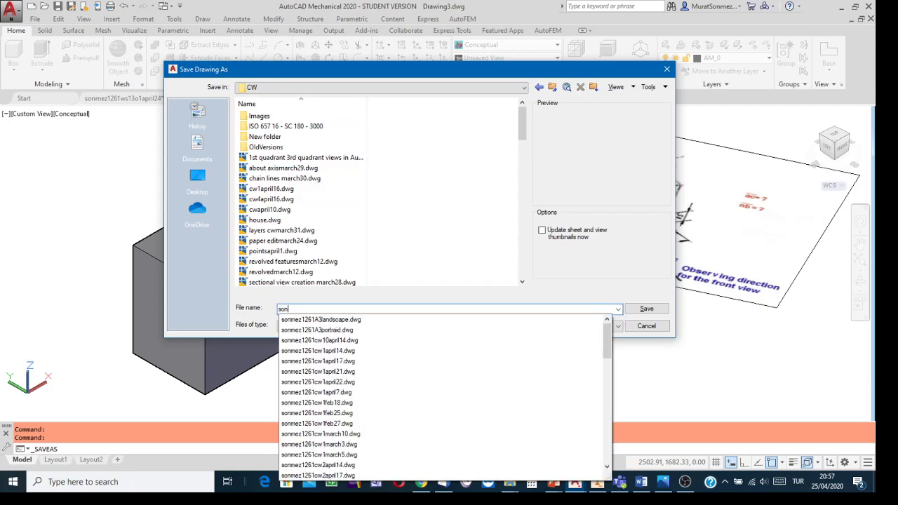
{"action": "type", "text": "mez1261"}
{"action": "type", "text": "ws13"}
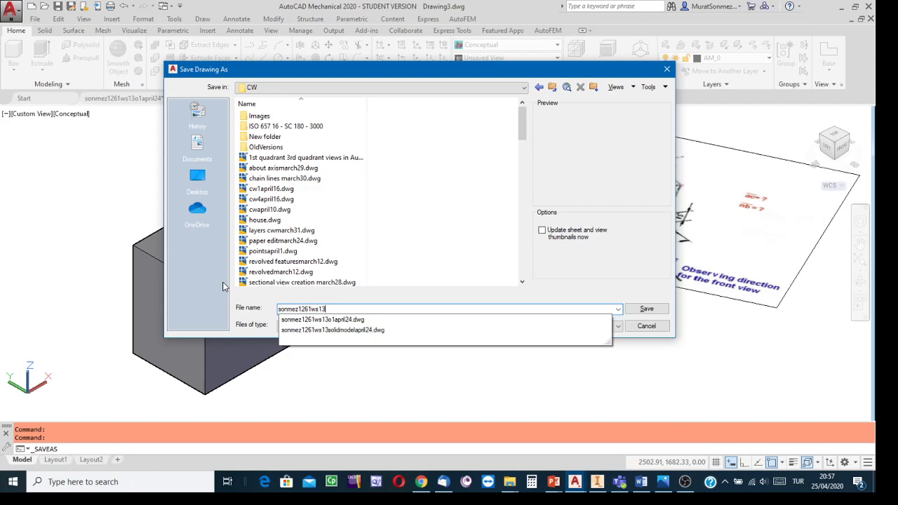
{"action": "type", "text": "model"}
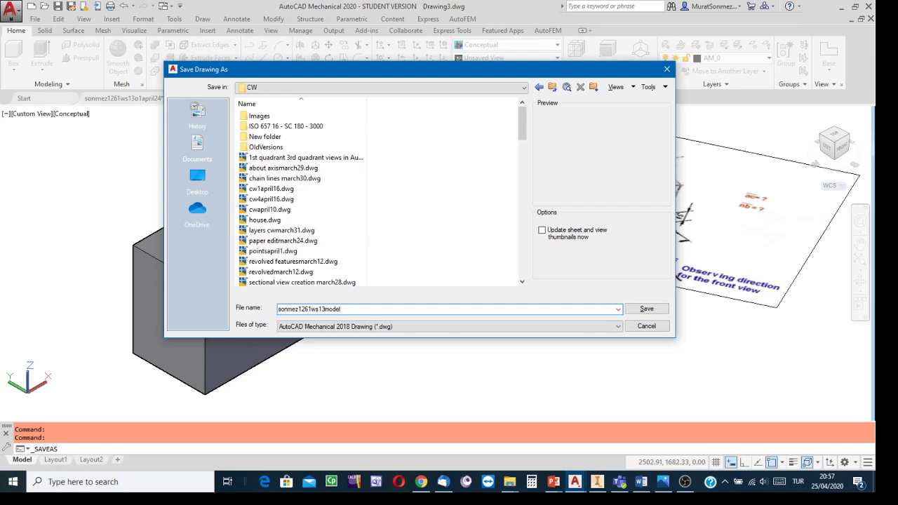
{"action": "type", "text": "april24"}
{"action": "left_click", "coordinate": [647, 310]}
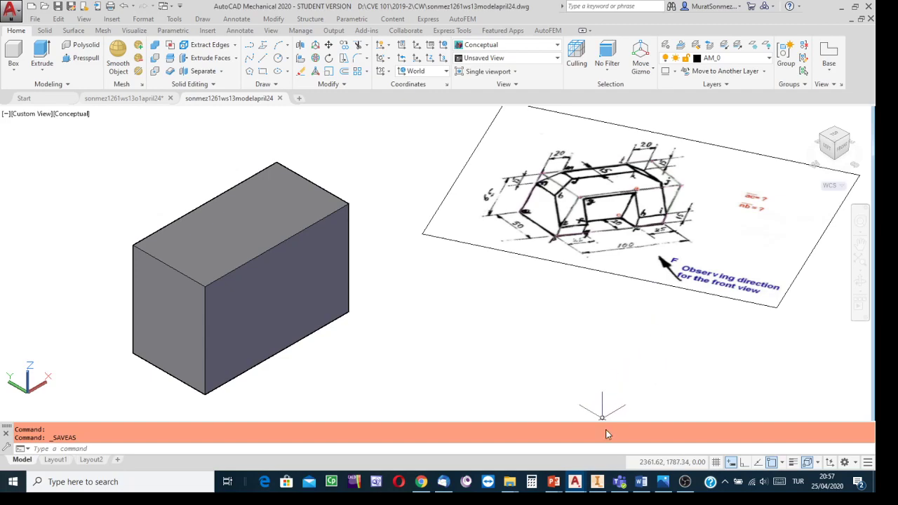
- Switch to Inventor and examine the pink object and its projections in the first quadrant of the 1st vs 3rd Angle assembly
{"action": "left_click", "coordinate": [597, 484]}
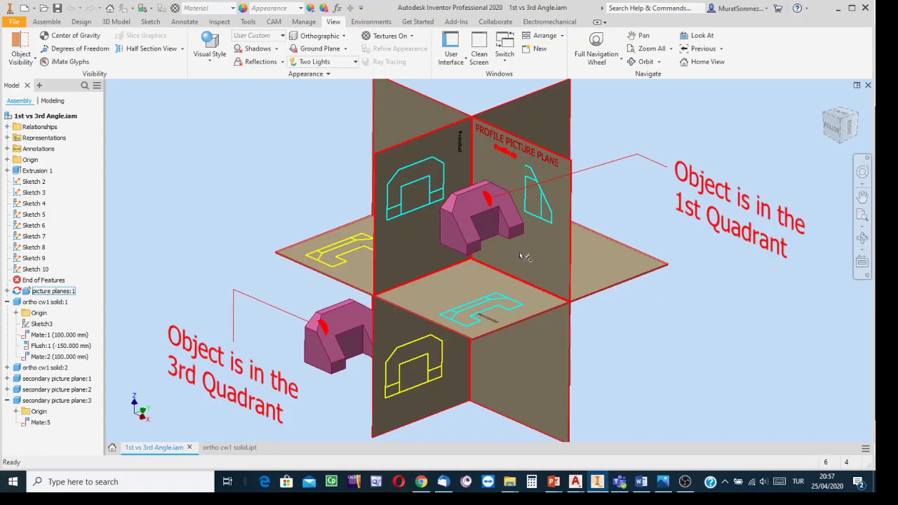
{"action": "scroll", "coordinate": [521, 246], "scroll_direction": "up", "scroll_amount": 3}
{"action": "middle_click_drag", "start_coordinate": [521, 248], "coordinate": [518, 309]}
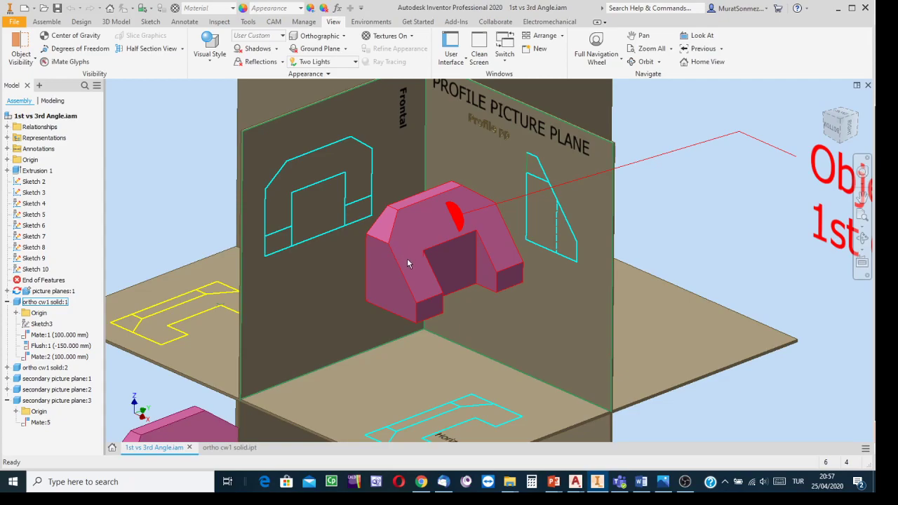
{"action": "scroll", "coordinate": [411, 361], "scroll_direction": "down", "scroll_amount": 2}
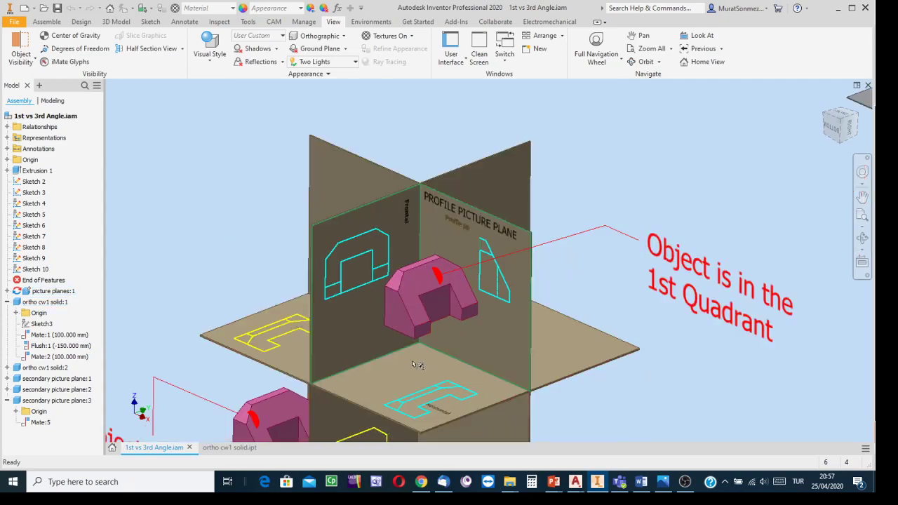
{"action": "middle_click_drag", "start_coordinate": [418, 365], "coordinate": [403, 318]}
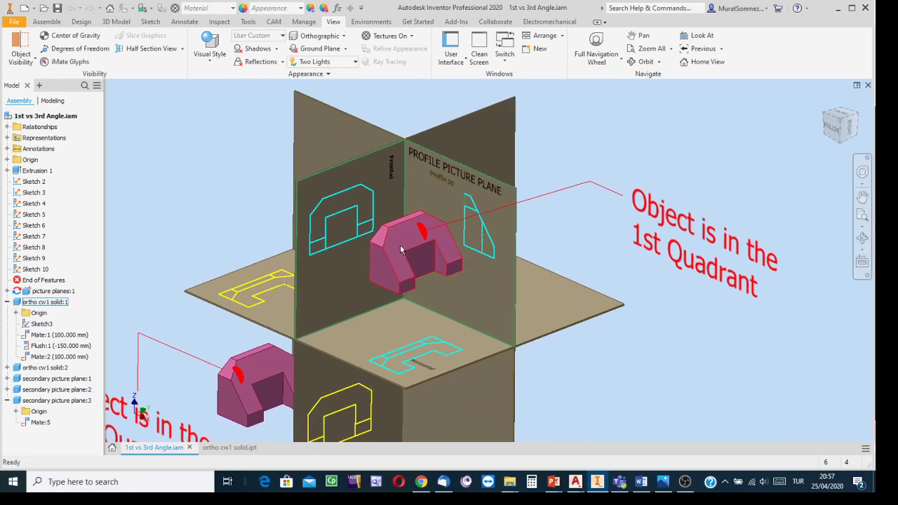
{"action": "scroll", "coordinate": [402, 243], "scroll_direction": "up", "scroll_amount": 5}
{"action": "scroll", "coordinate": [402, 240], "scroll_direction": "down", "scroll_amount": 5}
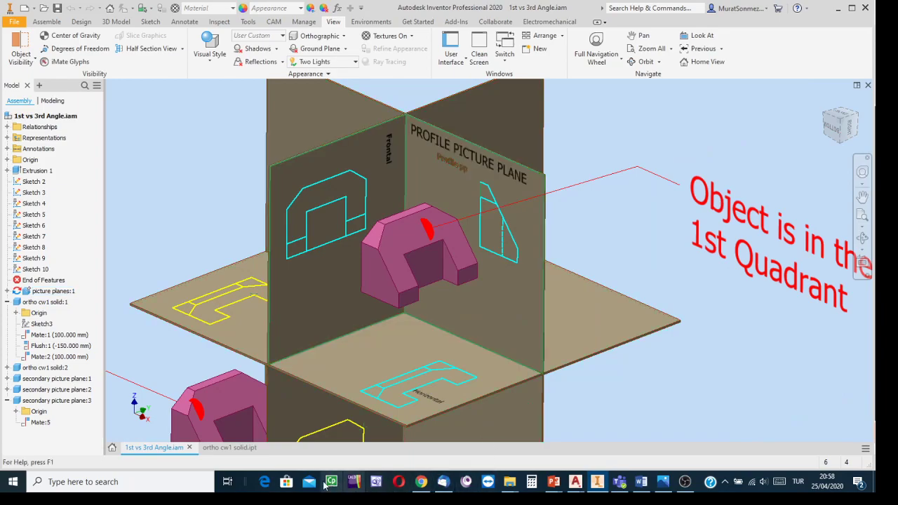
- Bring up the ortho cw1 solid.ipt part and examine its large sloped front face
{"action": "left_click", "coordinate": [226, 448]}
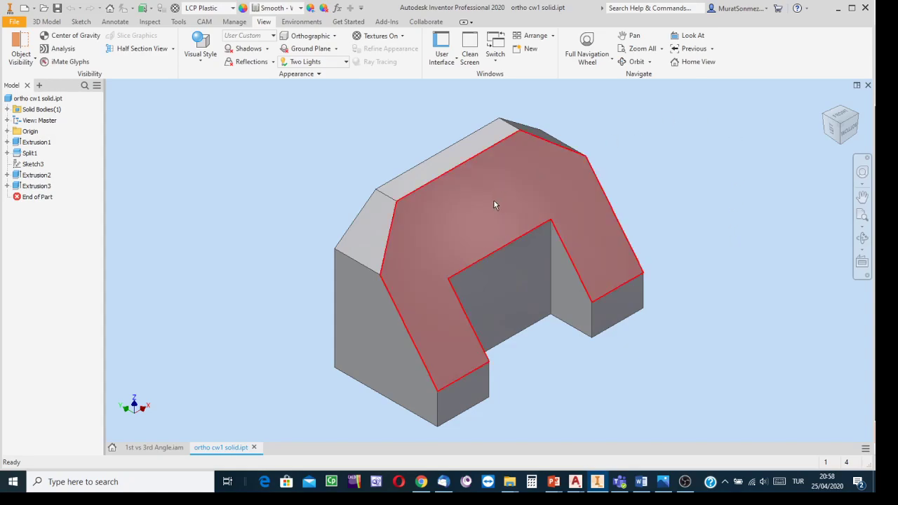
{"action": "mouse_move", "coordinate": [511, 219]}
{"action": "mouse_move", "coordinate": [451, 233]}
{"action": "mouse_move", "coordinate": [462, 214]}
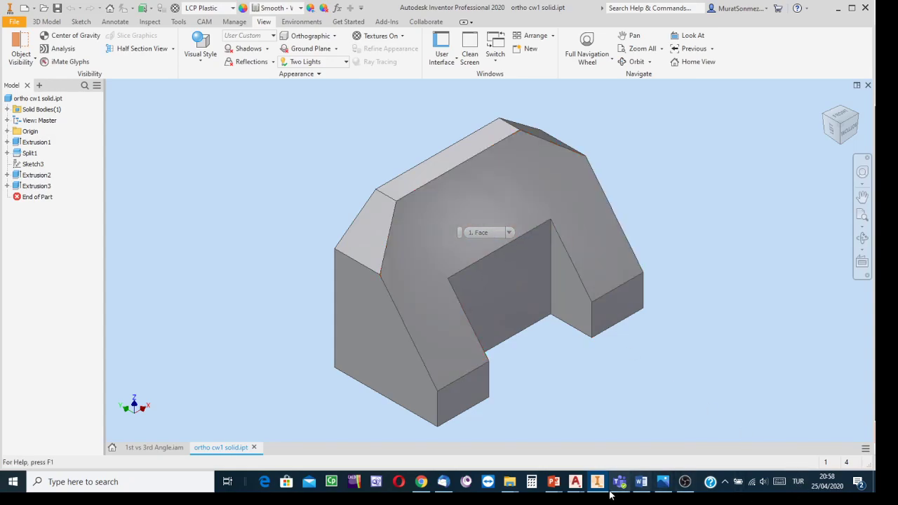
- Compare the AutoCAD block and reference picture with the Inventor part's sloped face, and look at the part from its left side
{"action": "mouse_move", "coordinate": [580, 484]}
{"action": "left_click", "coordinate": [615, 448]}
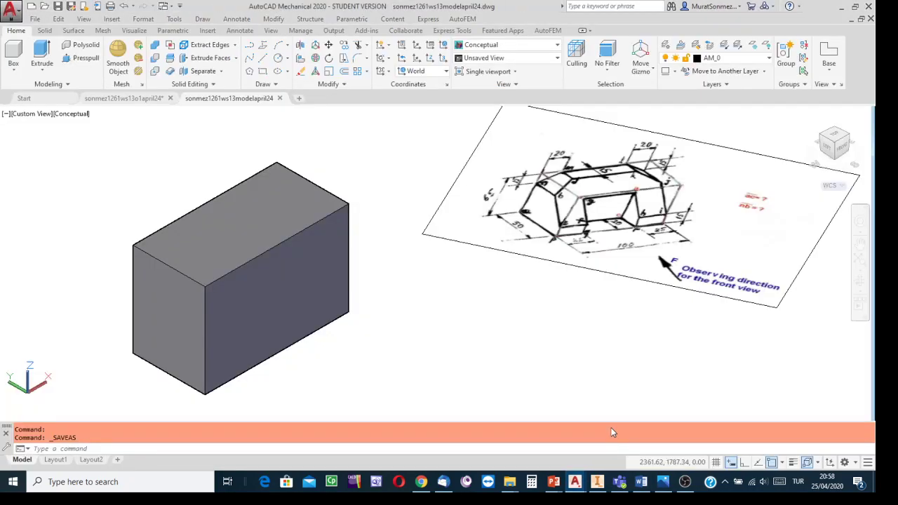
{"action": "left_click", "coordinate": [598, 489]}
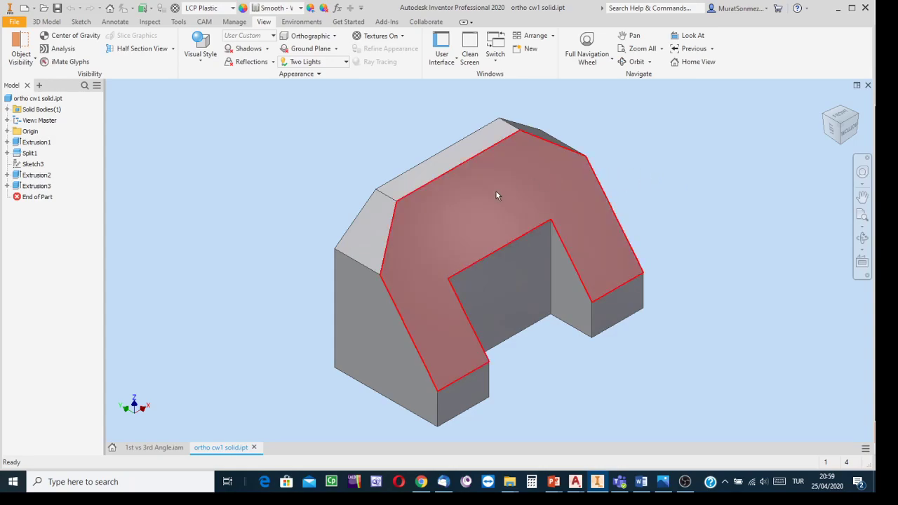
{"action": "mouse_move", "coordinate": [495, 190]}
{"action": "mouse_move", "coordinate": [473, 214]}
{"action": "left_click", "coordinate": [833, 131]}
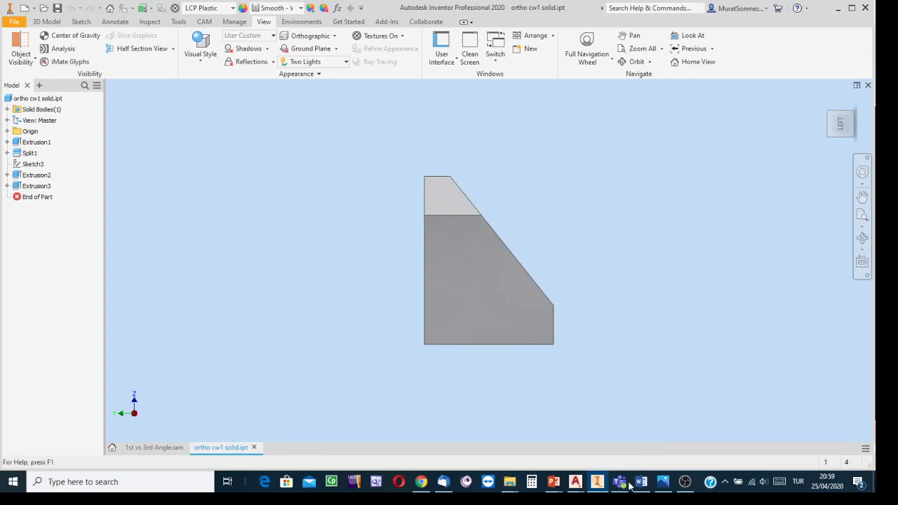
- Switch to the ORTHOGRAPHIC PROJECTION presentation in PowerPoint and show slide 50 with the surface seen edge-on in the profile view
{"action": "mouse_move", "coordinate": [554, 484]}
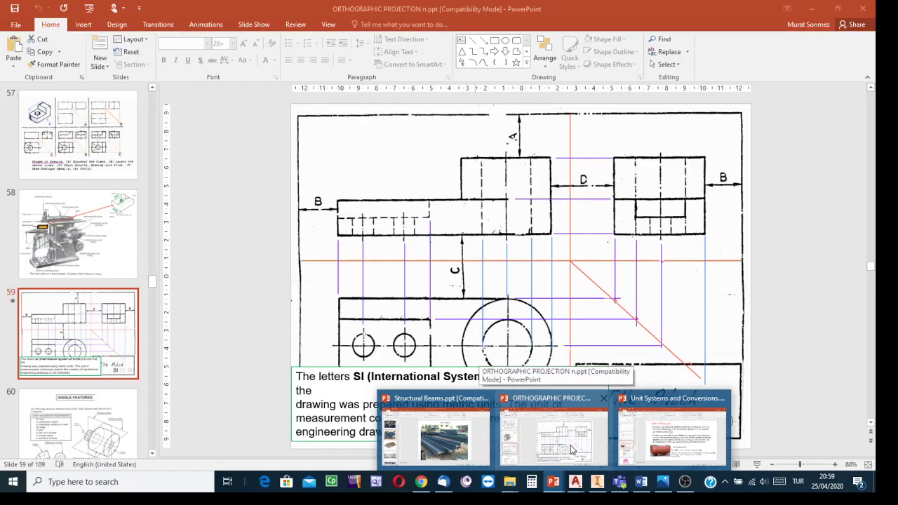
{"action": "left_click", "coordinate": [574, 449]}
{"action": "scroll", "coordinate": [9, 197], "scroll_direction": "up", "scroll_amount": 15}
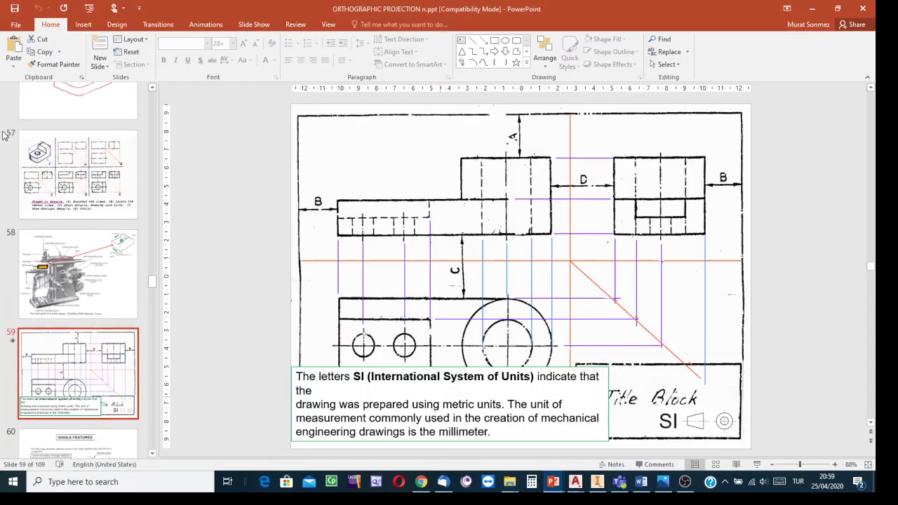
{"action": "scroll", "coordinate": [51, 231], "scroll_direction": "up", "scroll_amount": 5}
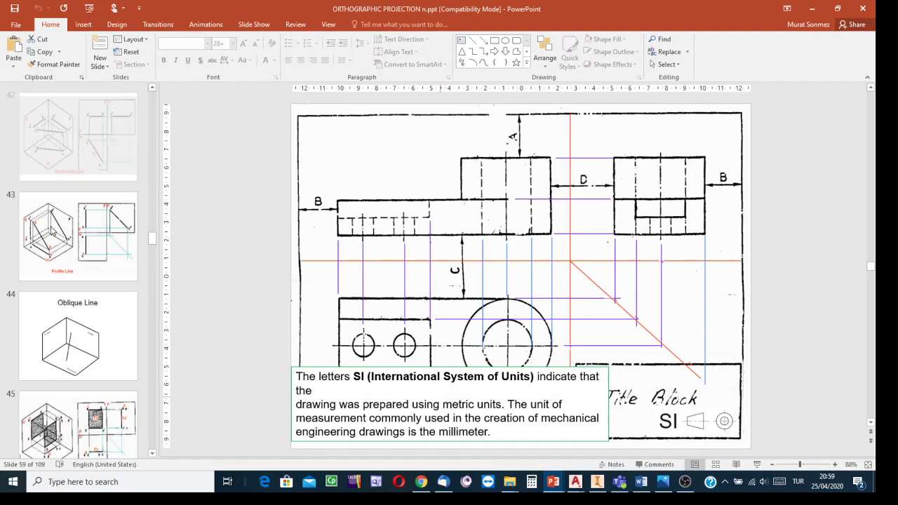
{"action": "scroll", "coordinate": [80, 253], "scroll_direction": "down", "scroll_amount": 10}
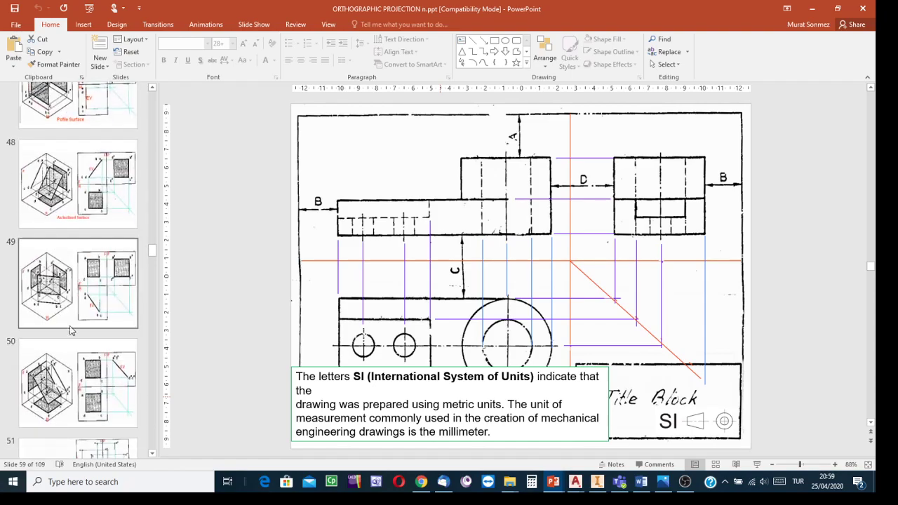
{"action": "left_click", "coordinate": [64, 379]}
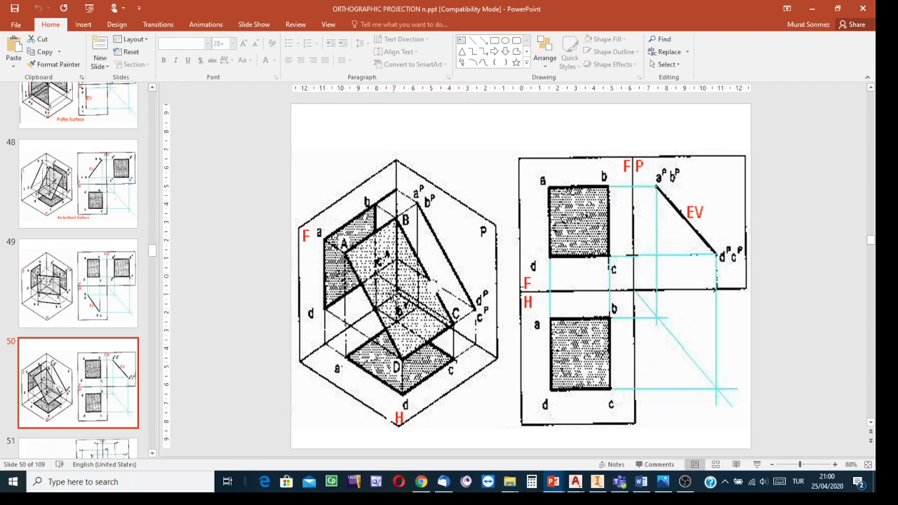
- Return to the Inventor part, restore its home view and examine the left side face
{"action": "left_click", "coordinate": [597, 482]}
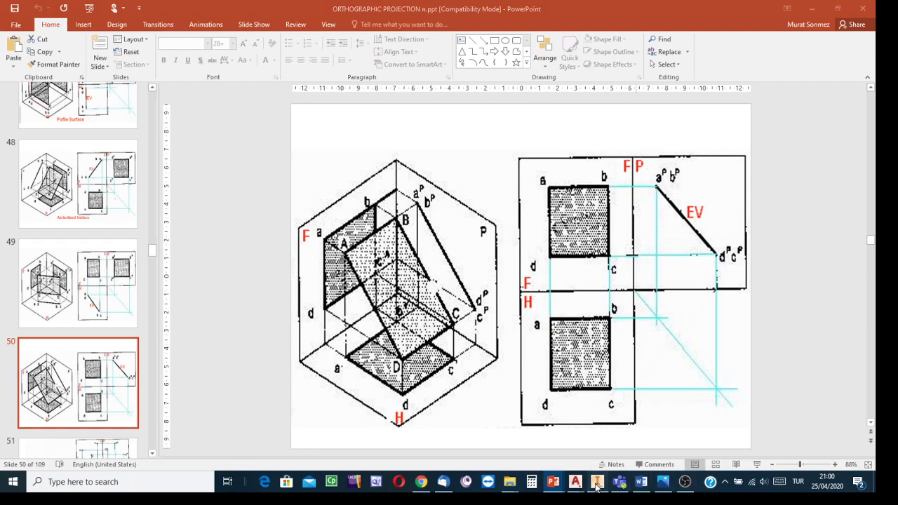
{"action": "left_click", "coordinate": [825, 102]}
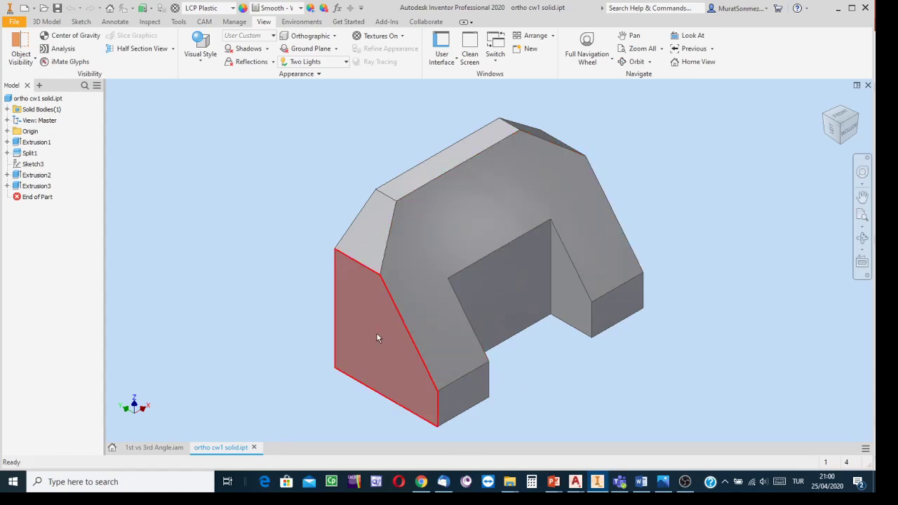
{"action": "mouse_move", "coordinate": [394, 355]}
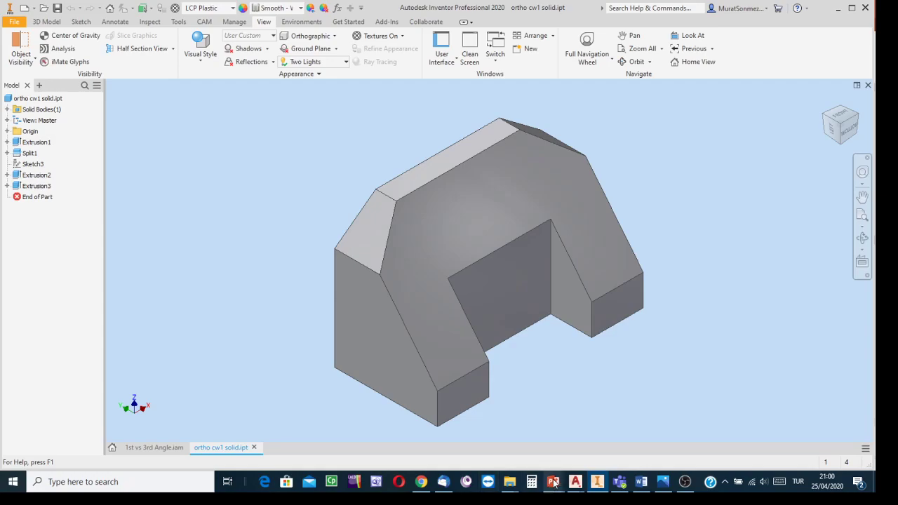
- Compare the inclined surface on PowerPoint slide 50 with the sloped front and left side faces of the Inventor part
{"action": "mouse_move", "coordinate": [552, 483]}
{"action": "left_click", "coordinate": [572, 443]}
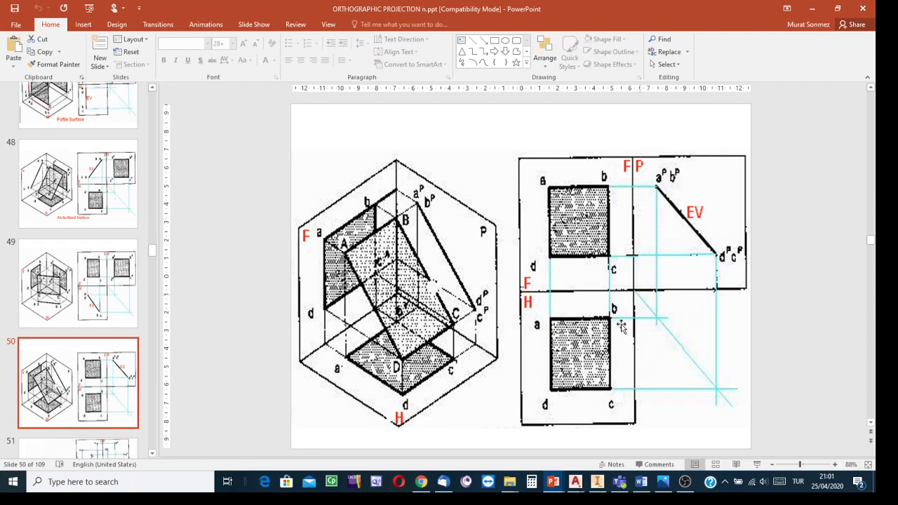
{"action": "left_click", "coordinate": [597, 482]}
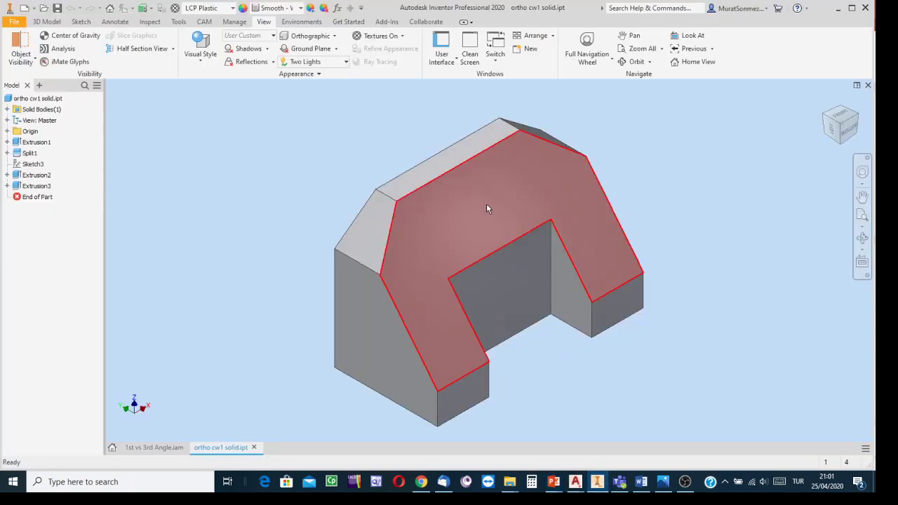
{"action": "mouse_move", "coordinate": [504, 225]}
{"action": "mouse_move", "coordinate": [433, 270]}
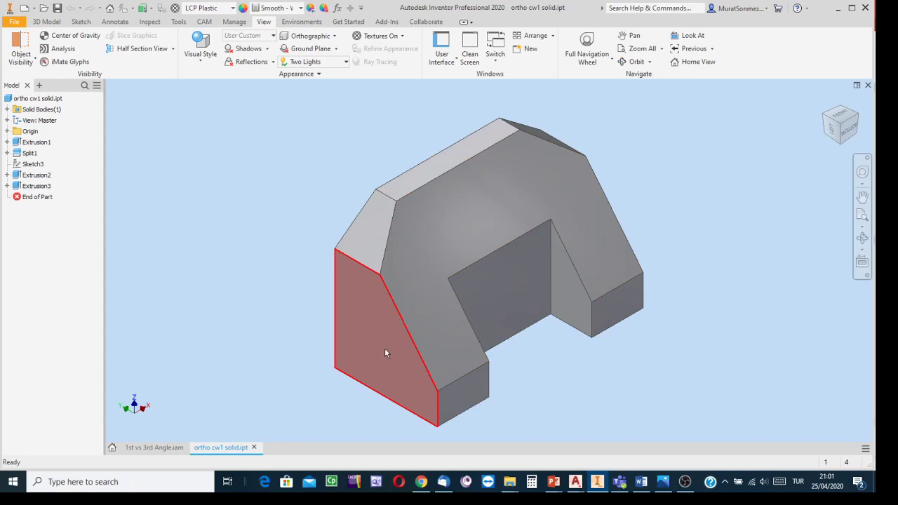
{"action": "mouse_move", "coordinate": [384, 349]}
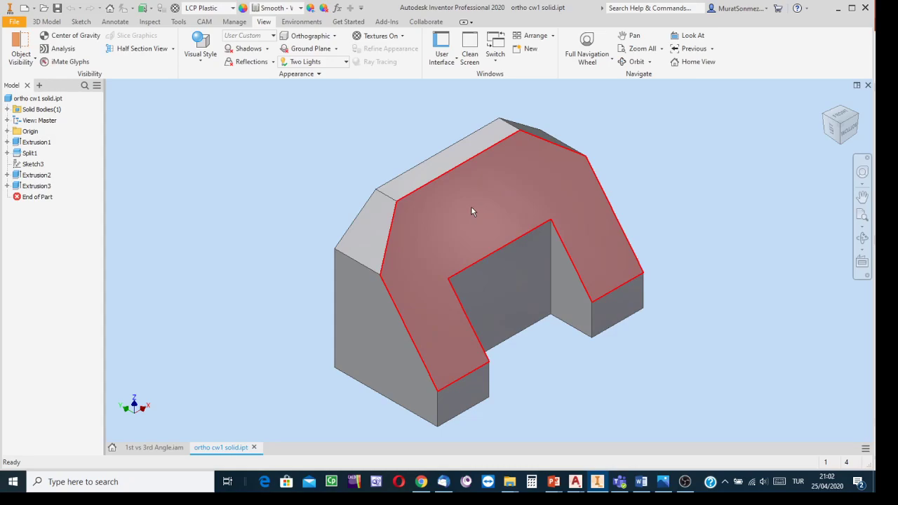
- Look at the Inventor part from its left side and switch to the AutoCAD drawing sonmez1261ws13modelapril24
{"action": "left_click", "coordinate": [834, 133]}
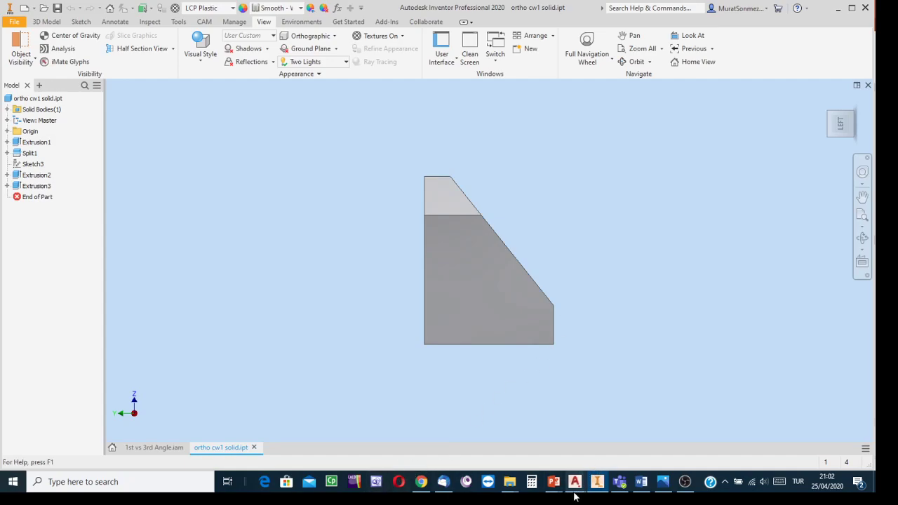
{"action": "mouse_move", "coordinate": [624, 483]}
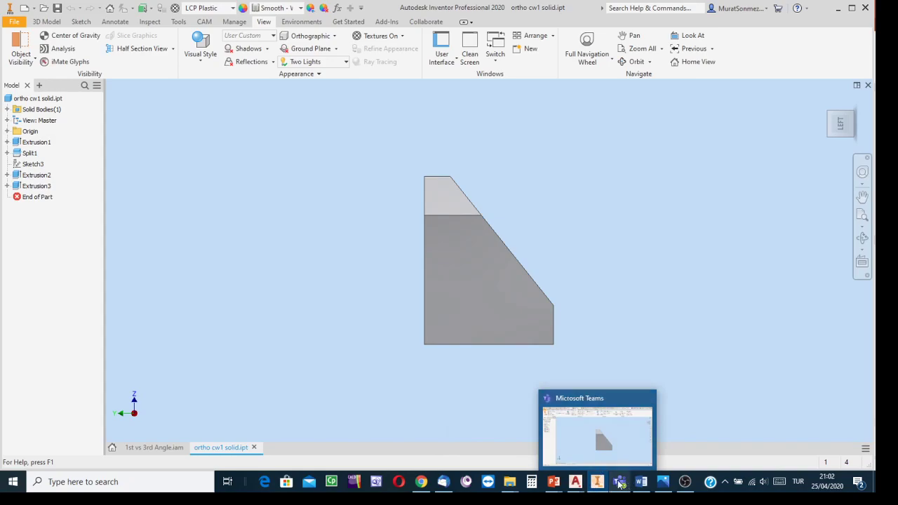
{"action": "mouse_move", "coordinate": [576, 485]}
{"action": "left_click", "coordinate": [611, 457]}
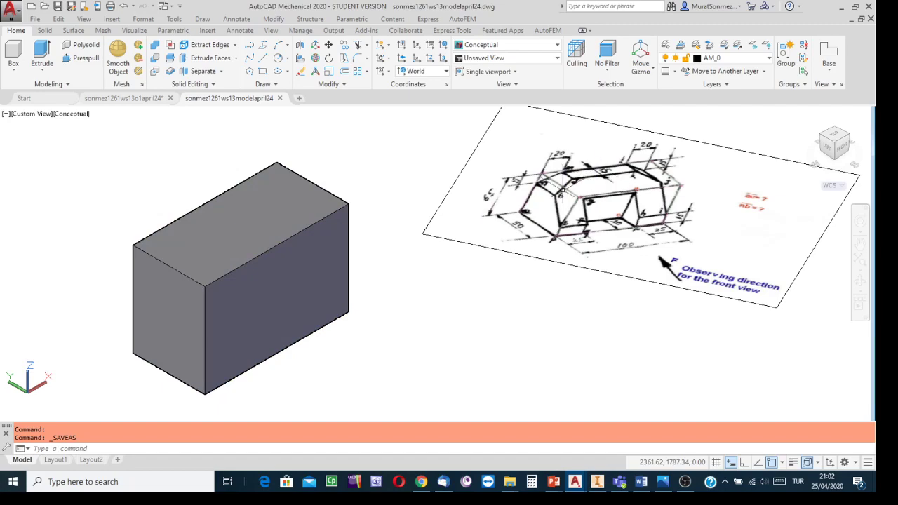
- Compare the dimensioned reference picture with the left side face of the solid block
{"action": "scroll", "coordinate": [585, 217], "scroll_direction": "down", "scroll_amount": 3}
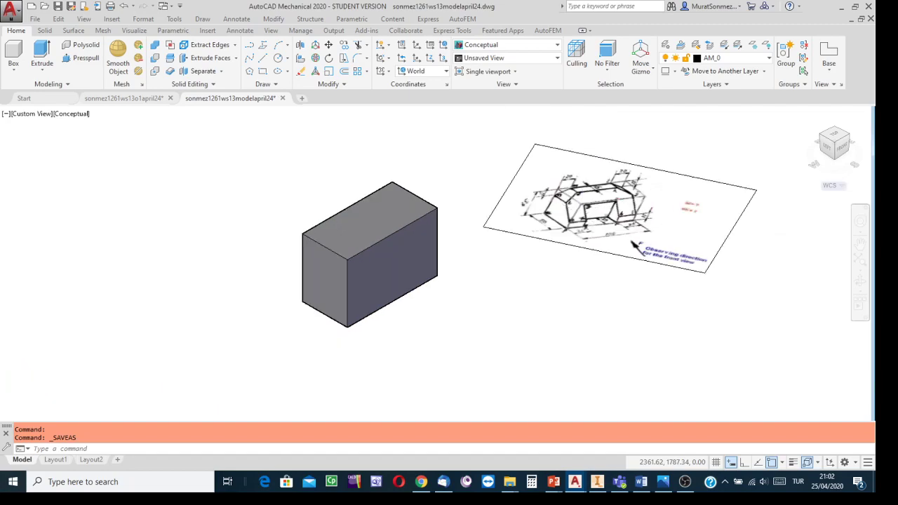
{"action": "scroll", "coordinate": [585, 217], "scroll_direction": "up", "scroll_amount": 5}
{"action": "middle_click_drag", "start_coordinate": [584, 217], "coordinate": [480, 283]}
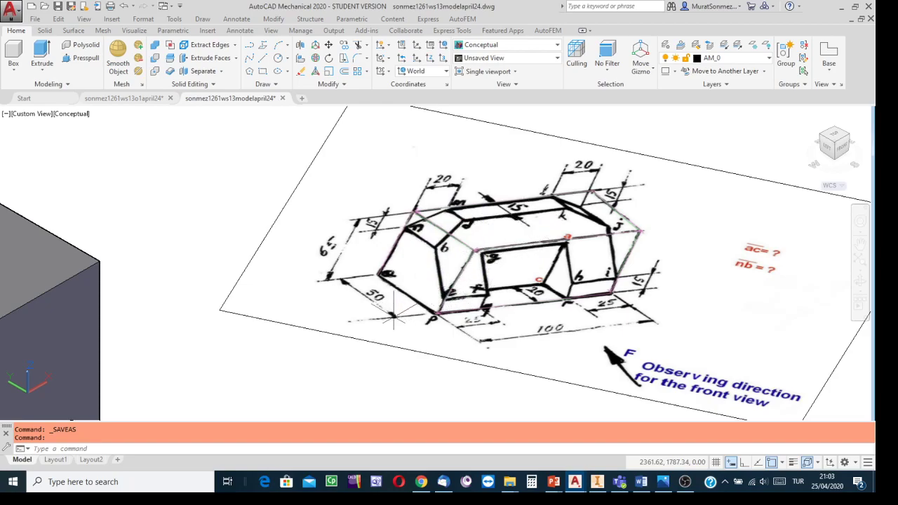
{"action": "middle_click_drag", "start_coordinate": [201, 316], "coordinate": [640, 223]}
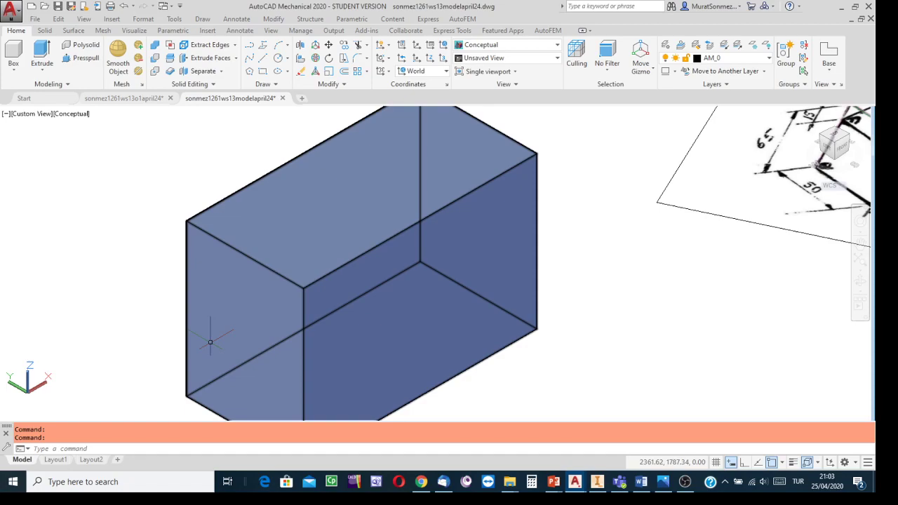
{"action": "scroll", "coordinate": [625, 317], "scroll_direction": "down", "scroll_amount": 4}
{"action": "middle_click_drag", "start_coordinate": [625, 318], "coordinate": [459, 277]}
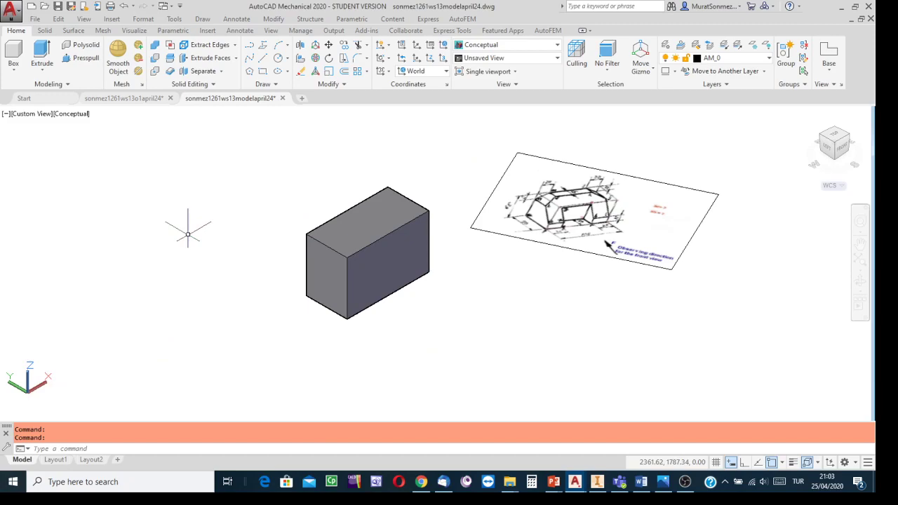
- Define a 3-point UCS on the block's left side face, with the origin at its lower front corner, X along the bottom edge and Y up the front edge
{"action": "left_click", "coordinate": [443, 62]}
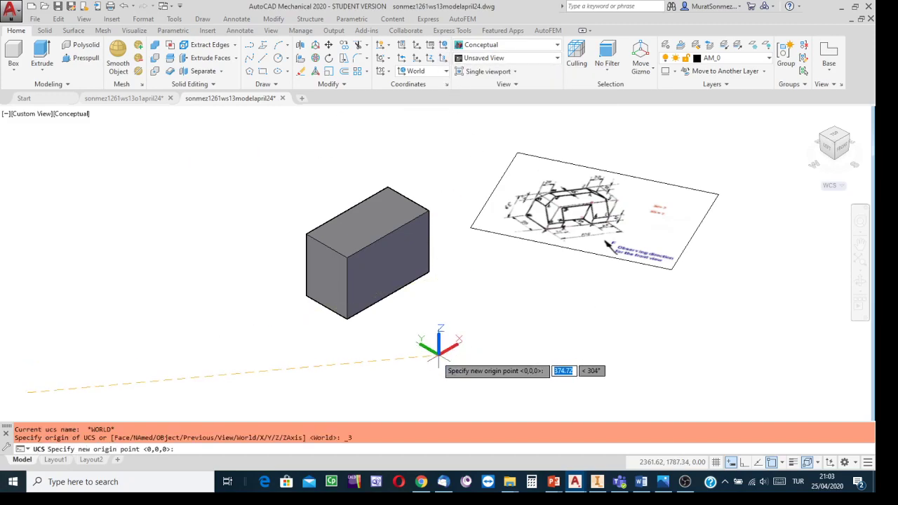
{"action": "scroll", "coordinate": [379, 334], "scroll_direction": "up", "scroll_amount": 4}
{"action": "middle_click_drag", "start_coordinate": [381, 334], "coordinate": [465, 394]}
{"action": "key", "text": "Escape"}
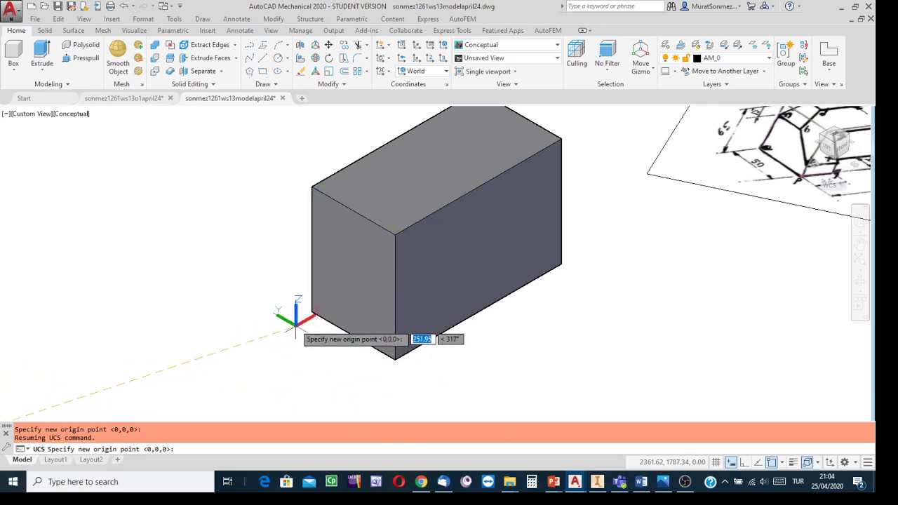
{"action": "left_click", "coordinate": [395, 360]}
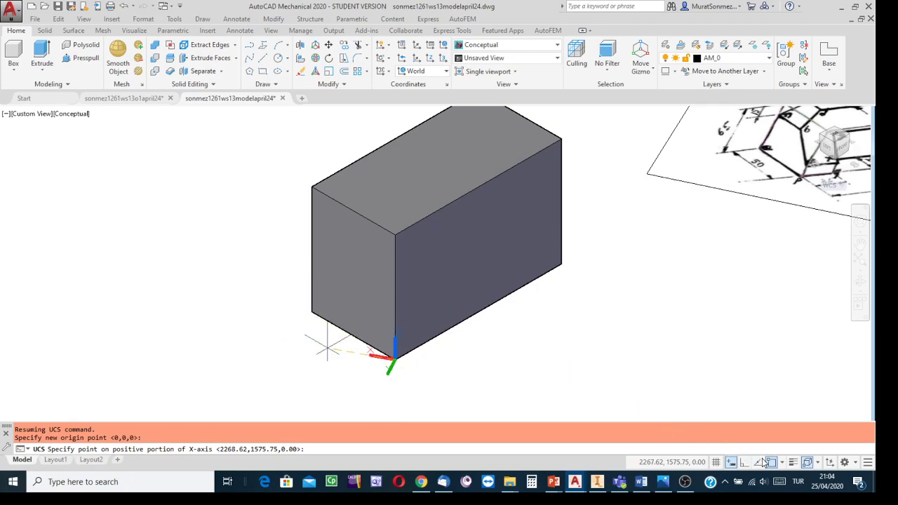
{"action": "left_click", "coordinate": [310, 311]}
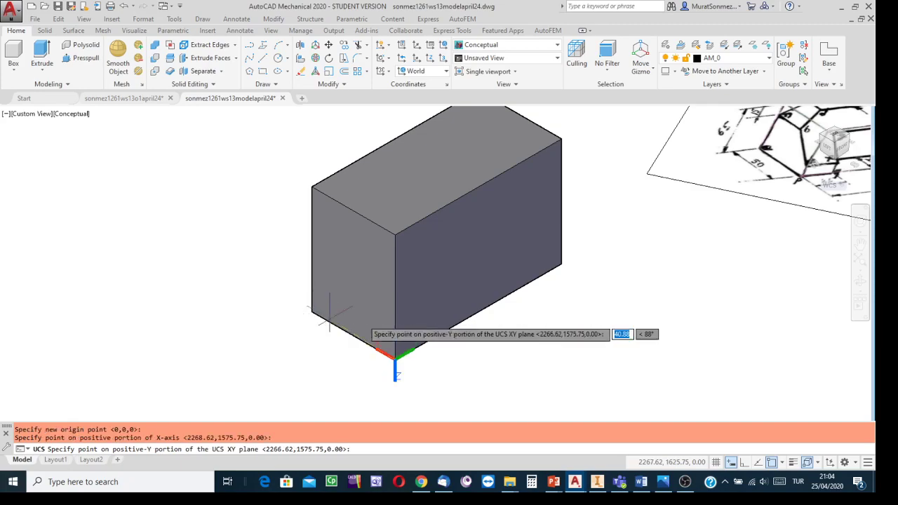
{"action": "left_click", "coordinate": [395, 233]}
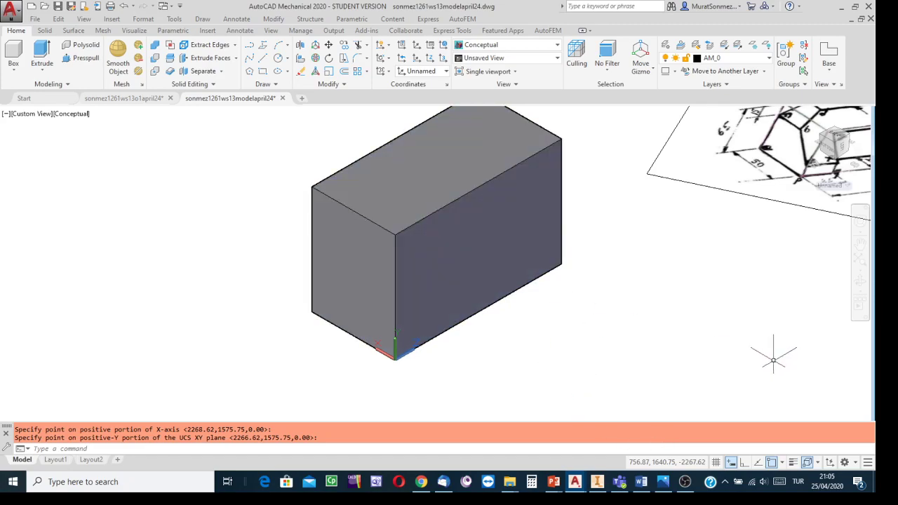
- Restore the Inventor part's home view, examine the reference picture ws13o1.png and return to the AutoCAD model drawing
{"action": "mouse_move", "coordinate": [768, 356]}
{"action": "middle_mouse_down"}
{"action": "mouse_move", "coordinate": [589, 396]}
{"action": "mouse_move", "coordinate": [589, 387]}
{"action": "middle_mouse_up"}
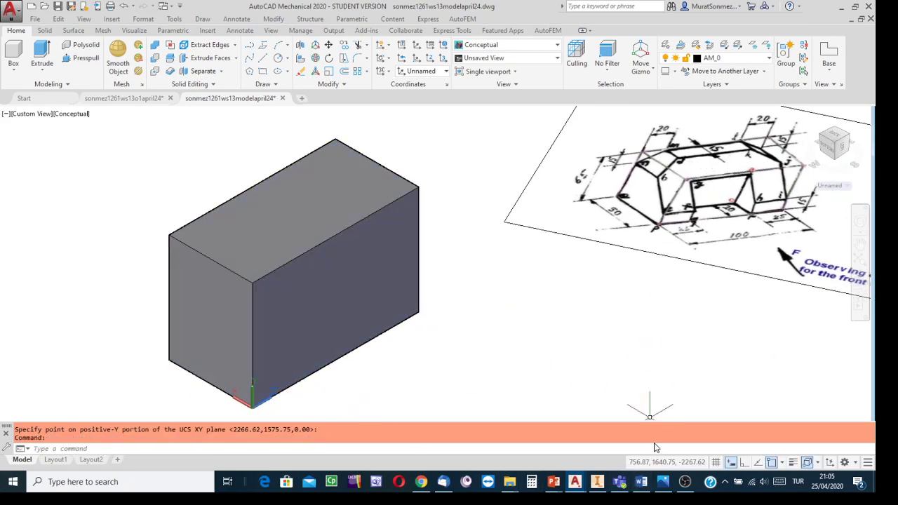
{"action": "left_click", "coordinate": [597, 482]}
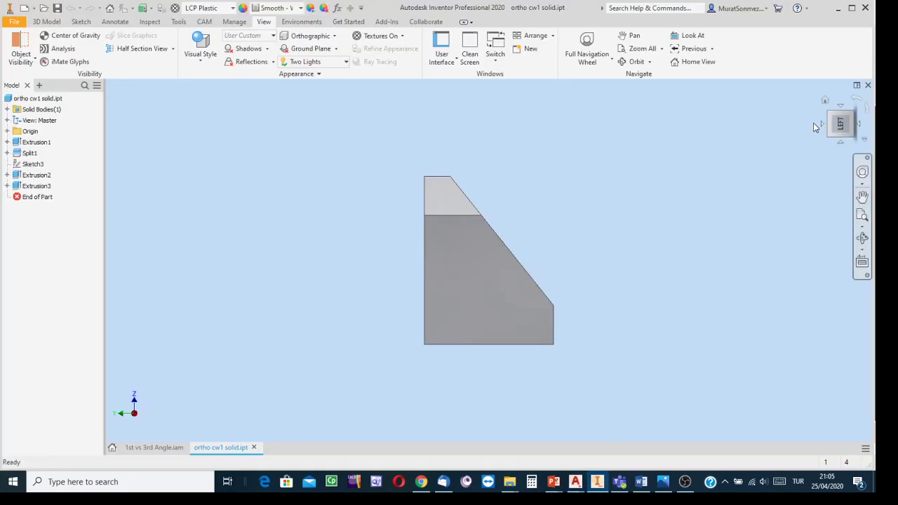
{"action": "left_click", "coordinate": [825, 101]}
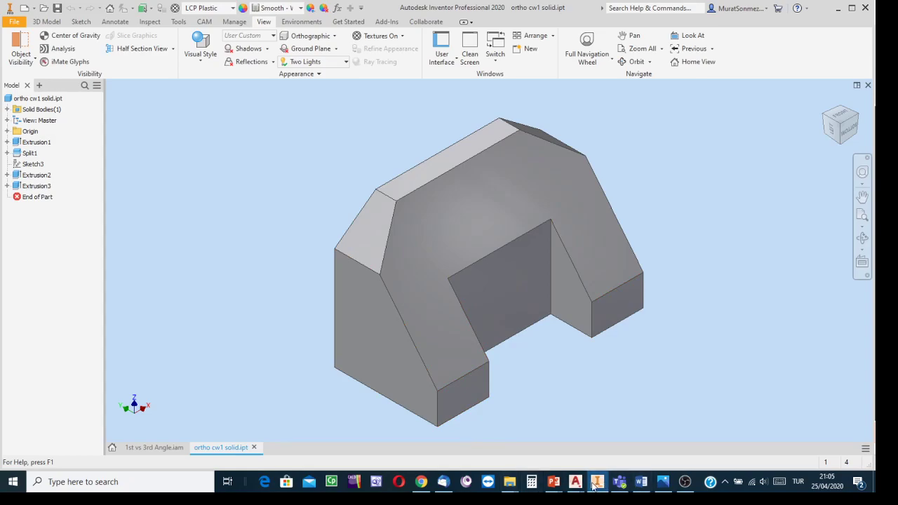
{"action": "left_click", "coordinate": [668, 484]}
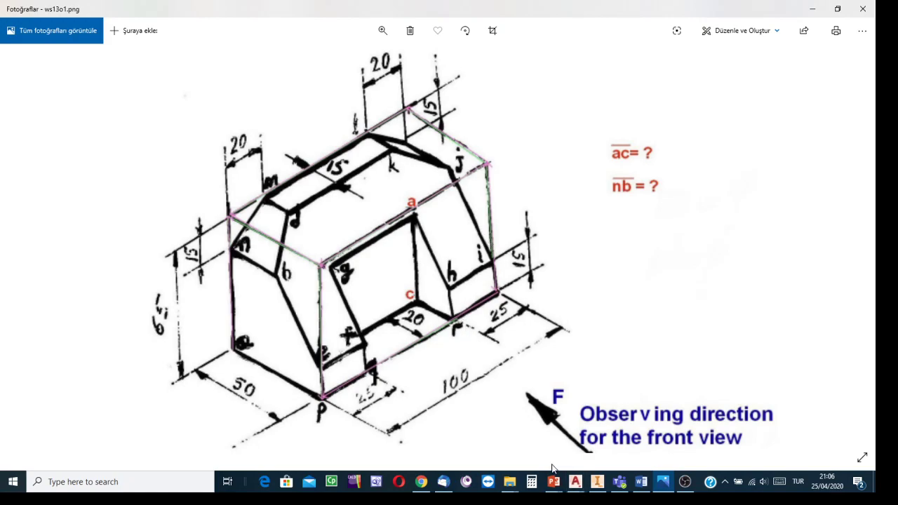
{"action": "mouse_move", "coordinate": [576, 479]}
{"action": "left_click", "coordinate": [625, 452]}
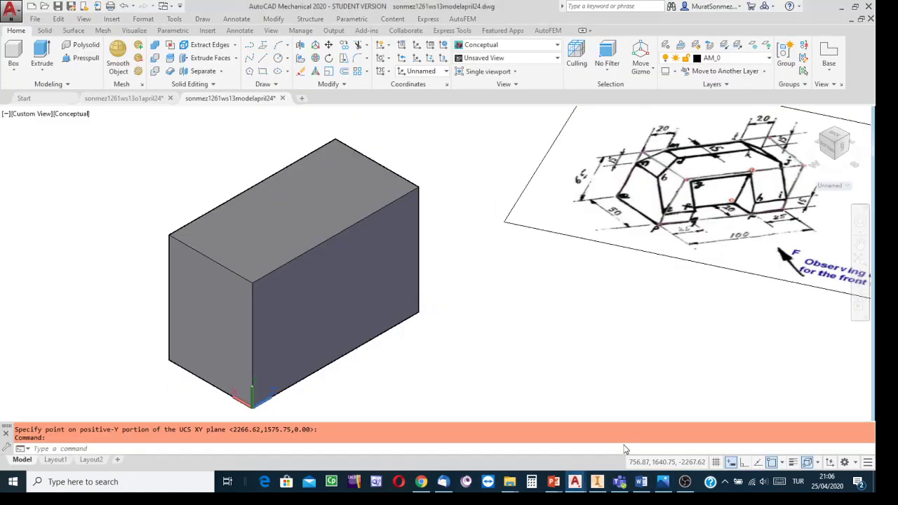
- Start a polyline at 0,15 on the front vertical edge of the block's left side face
{"action": "middle_click_drag", "start_coordinate": [525, 385], "coordinate": [532, 362]}
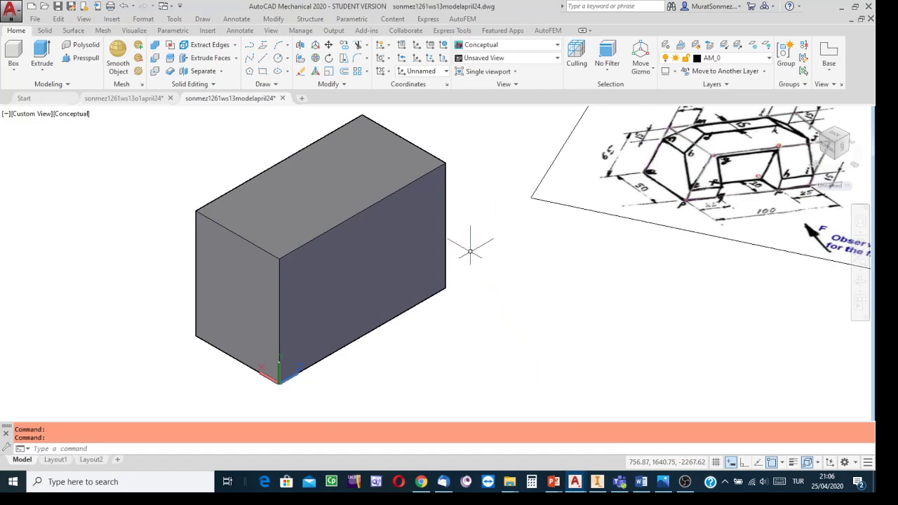
{"action": "left_click", "coordinate": [250, 49]}
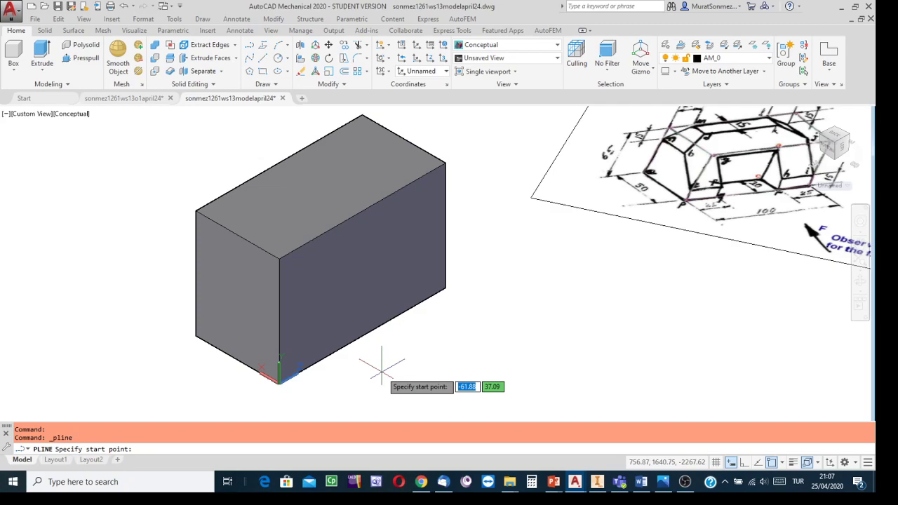
{"action": "type", "text": "0"}
{"action": "key", "text": "Tab"}
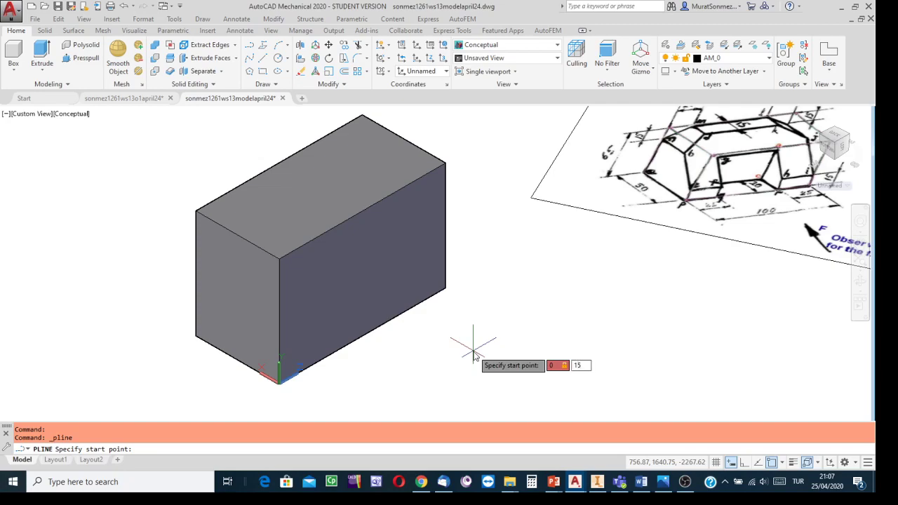
{"action": "type", "text": "0,15"}
{"action": "key", "text": "Return"}
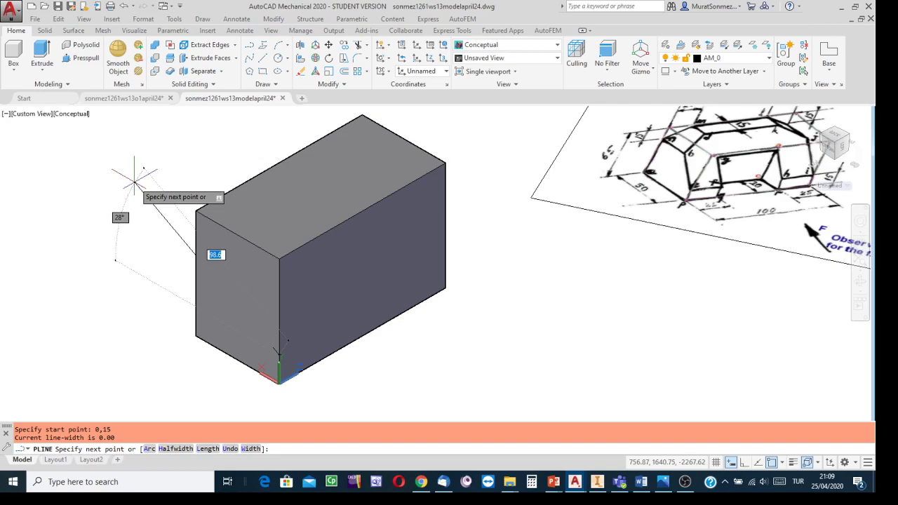
{"action": "type", "text": "35"}
{"action": "key", "text": "Tab"}
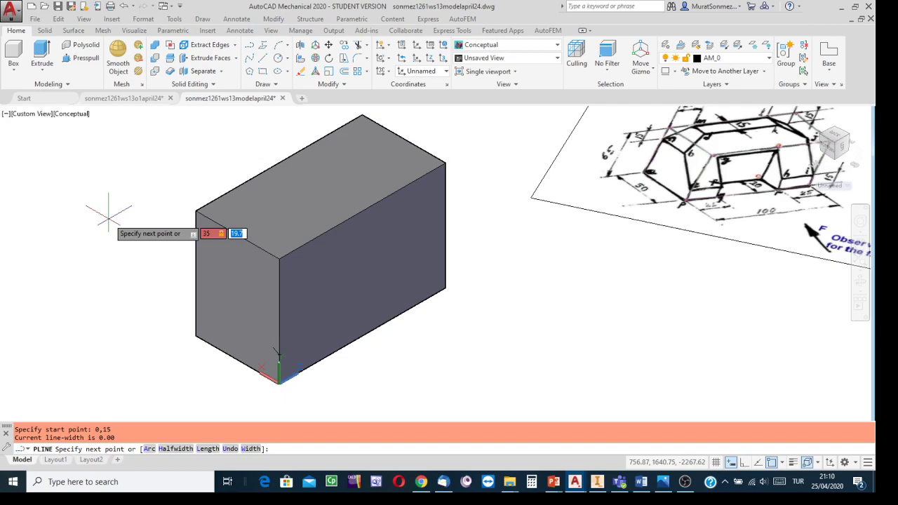
{"action": "type", "text": "50"}
{"action": "key", "text": "Return"}
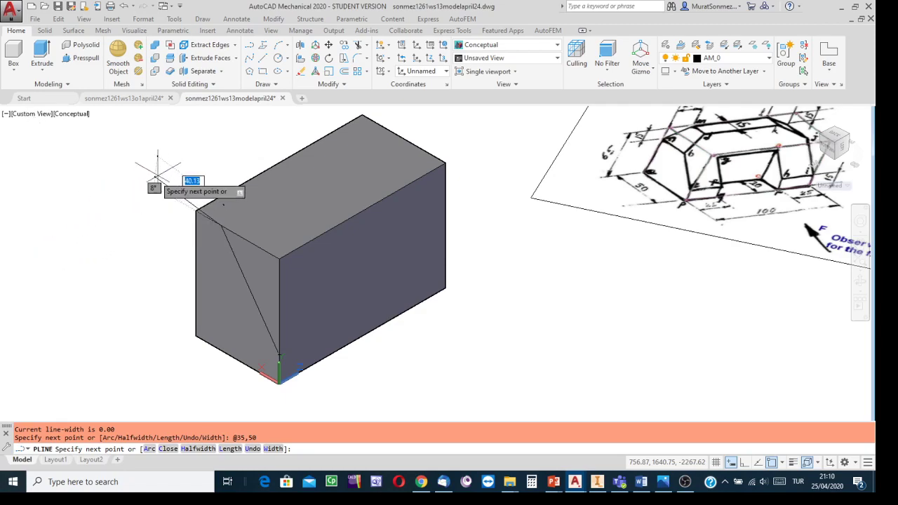
{"action": "left_click", "coordinate": [278, 259]}
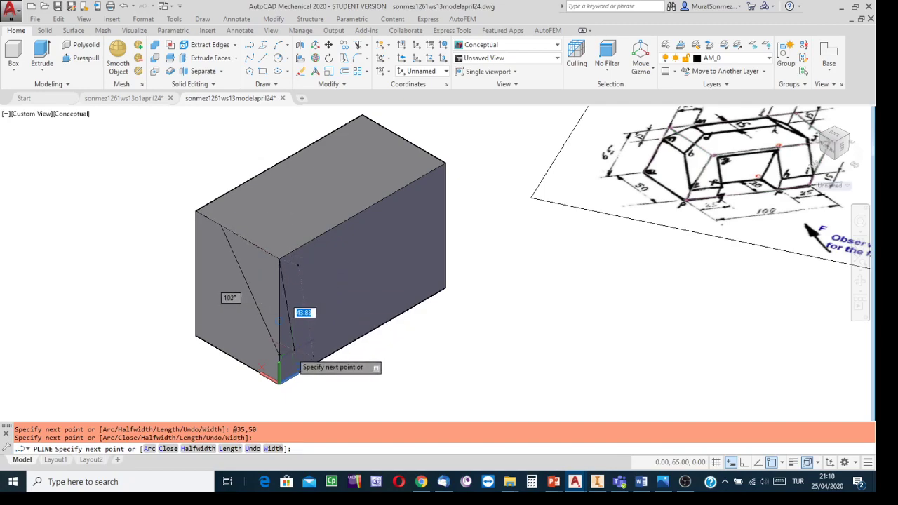
{"action": "left_click", "coordinate": [278, 357]}
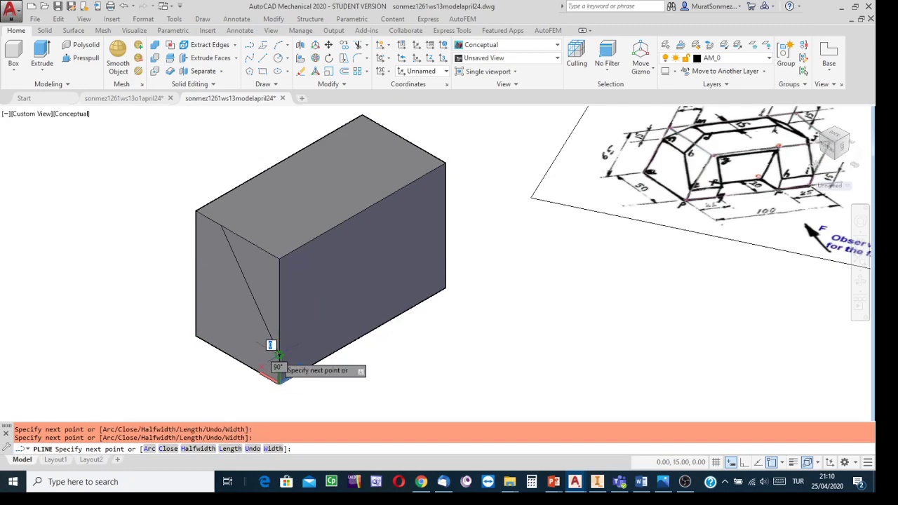
{"action": "key", "text": "Escape"}
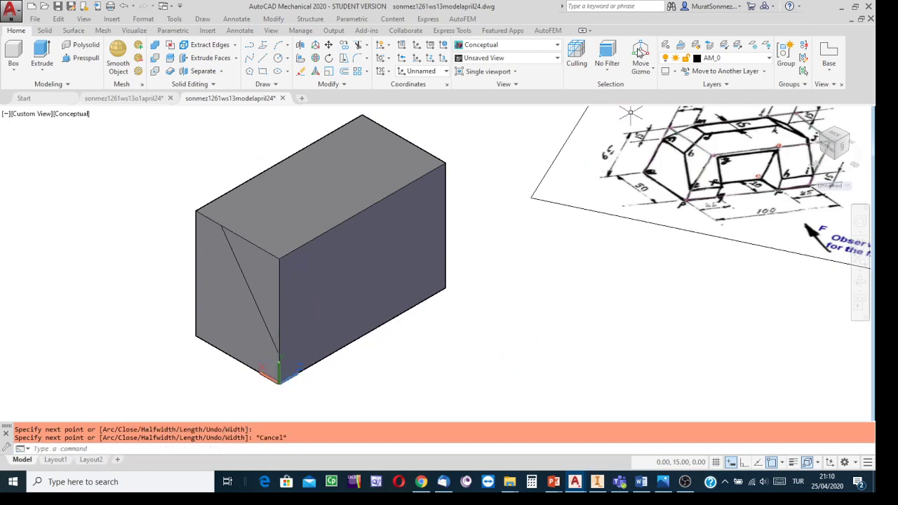
- Display the block and the triangular polyline in the Wireframe visual style
{"action": "left_click", "coordinate": [557, 46]}
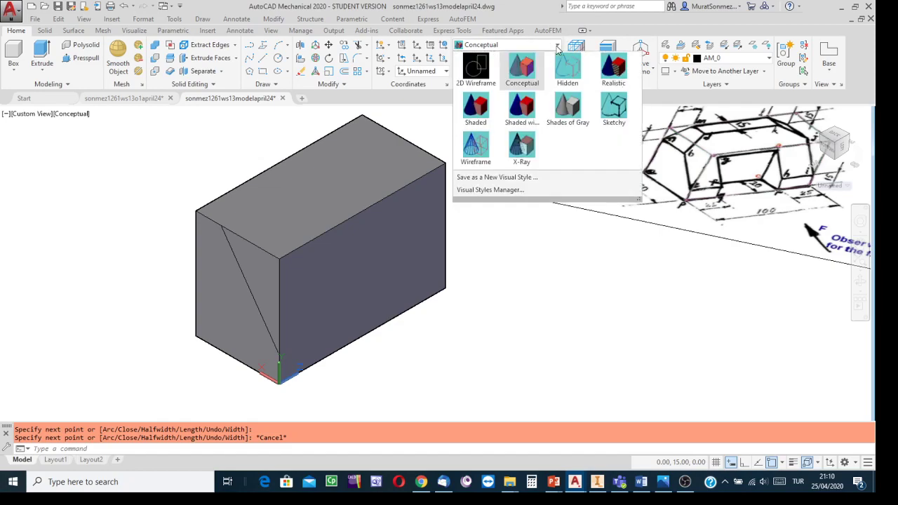
{"action": "left_click", "coordinate": [475, 148]}
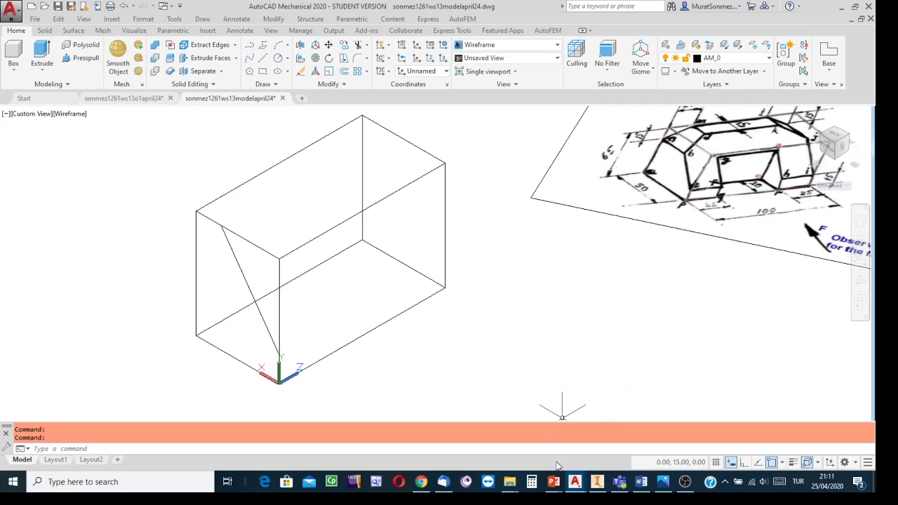
- Switch to Inventor, examine the part's left side and isometric views, and return to the AutoCAD model drawing
{"action": "left_click", "coordinate": [598, 481]}
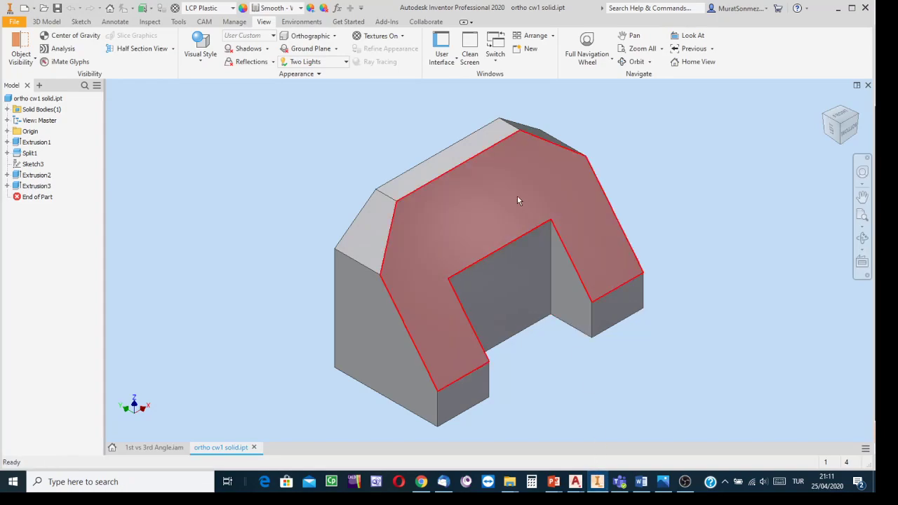
{"action": "left_click", "coordinate": [835, 133]}
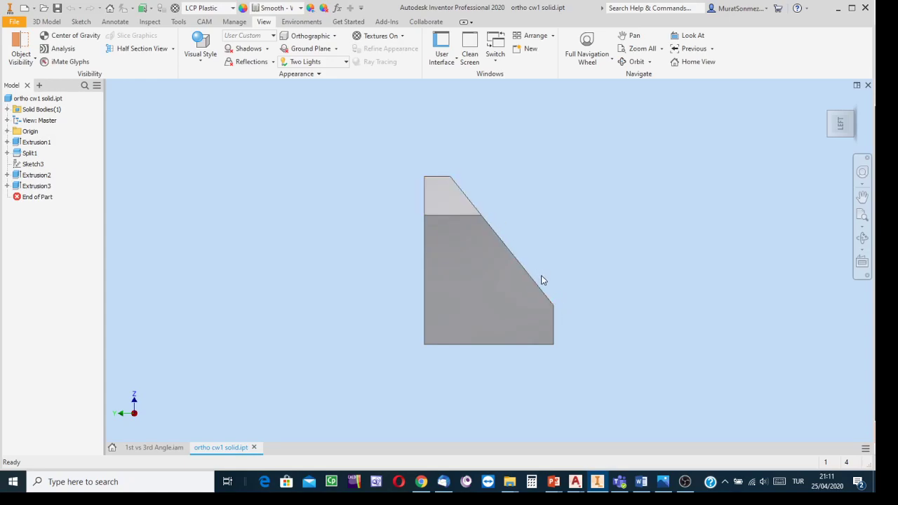
{"action": "left_click", "coordinate": [855, 120]}
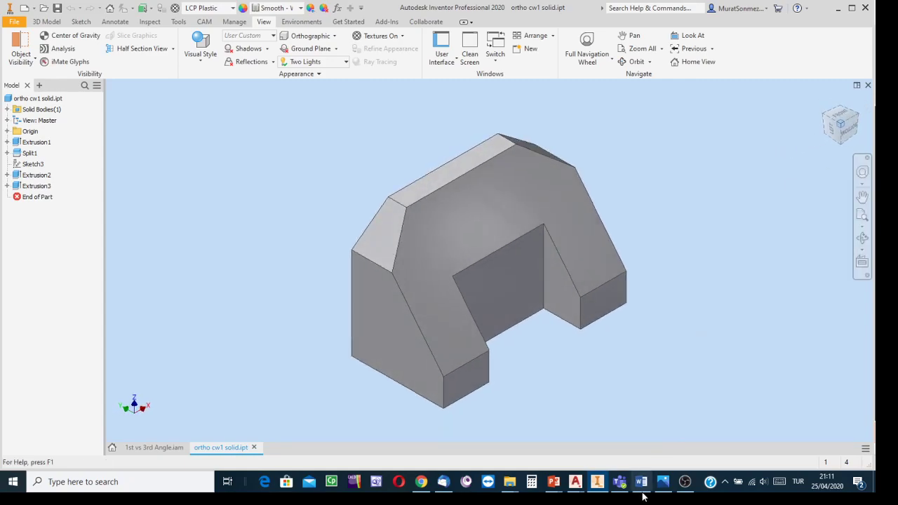
{"action": "mouse_move", "coordinate": [574, 482]}
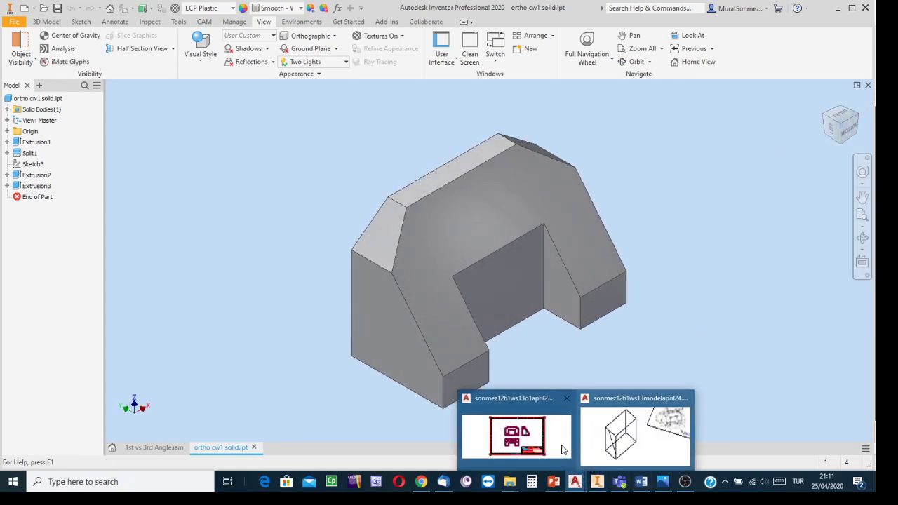
{"action": "left_click", "coordinate": [619, 439]}
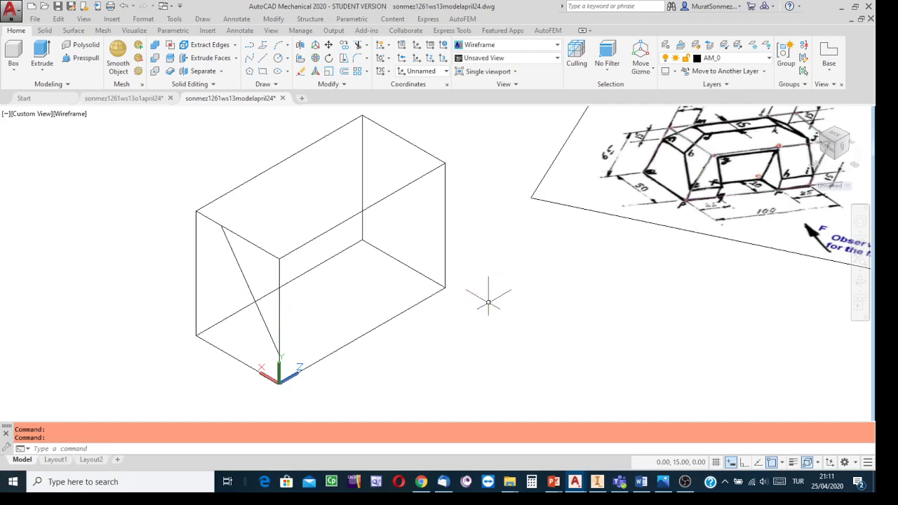
- Extrude the triangular polyline along the block's length by about 130 so it runs past the block's far end
{"action": "left_click", "coordinate": [47, 49]}
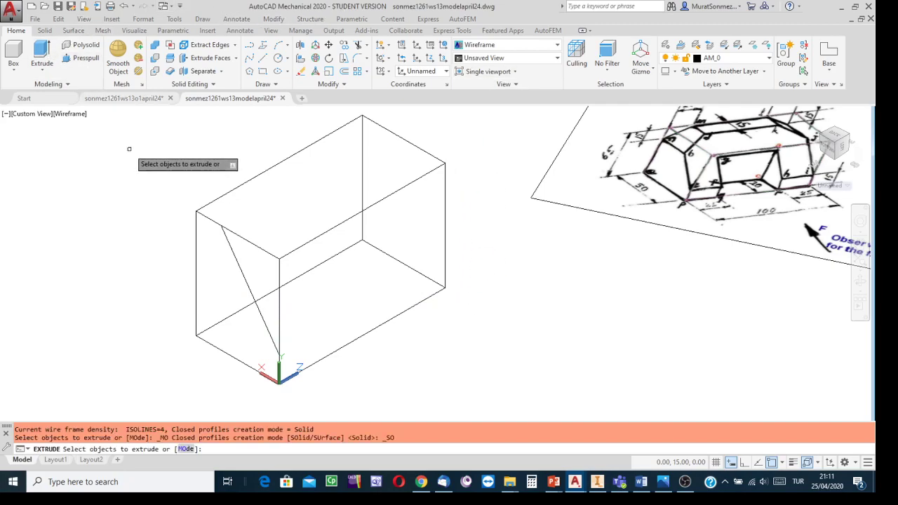
{"action": "left_click", "coordinate": [248, 284]}
{"action": "key", "text": "Return"}
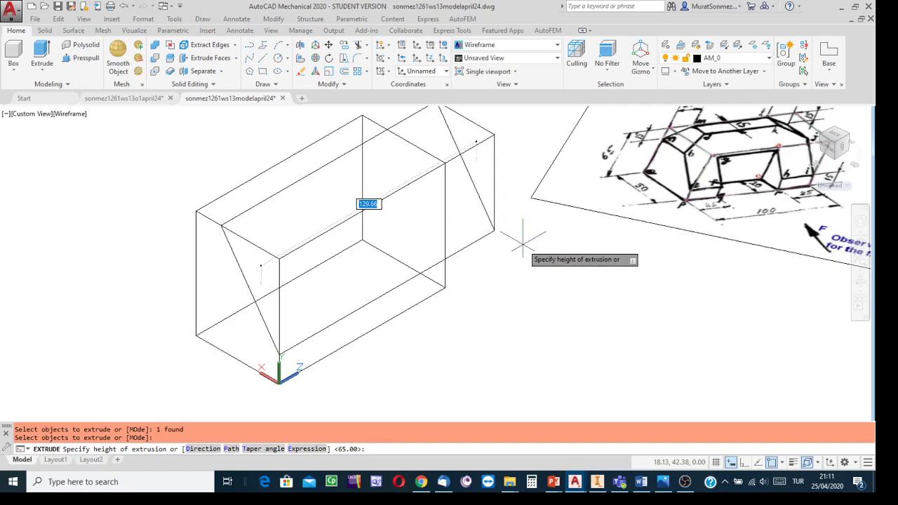
{"action": "left_click", "coordinate": [525, 242]}
{"action": "middle_click_drag", "start_coordinate": [580, 321], "coordinate": [547, 323], "text": "shift"}
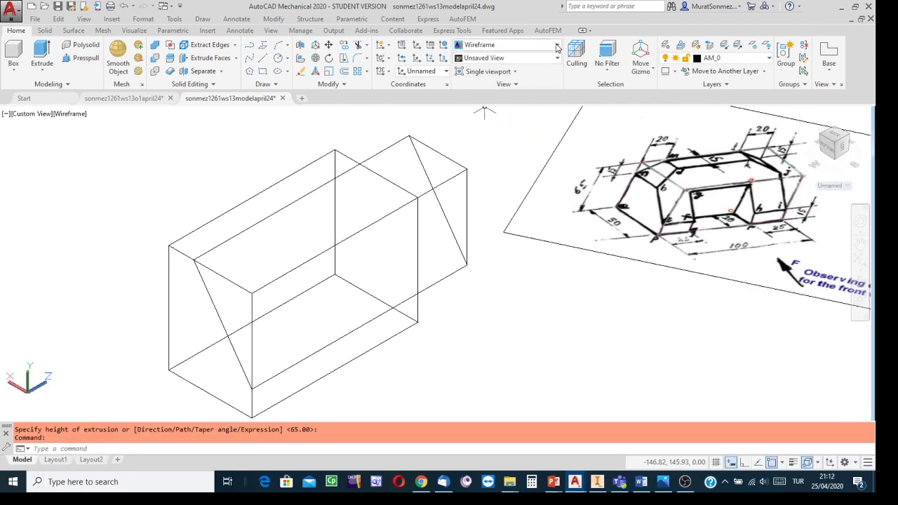
- Display the block and the extruded wedge in the Conceptual visual style
{"action": "left_click", "coordinate": [558, 46]}
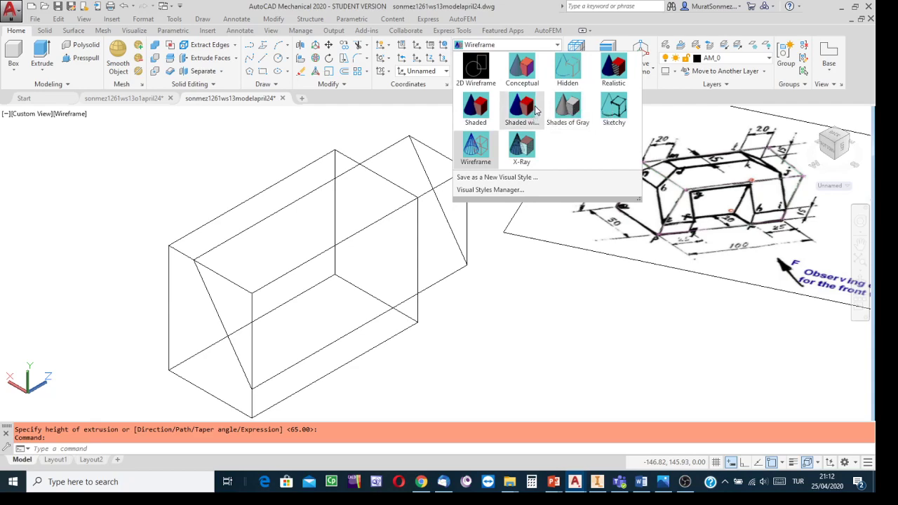
{"action": "left_click", "coordinate": [523, 66]}
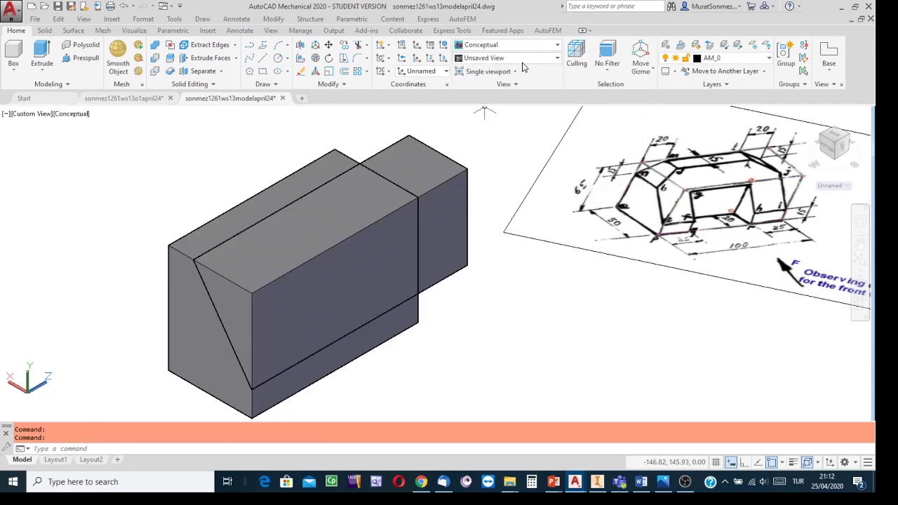
{"action": "left_click", "coordinate": [253, 191]}
- Subtract the extruded triangular wedge from the block to form the sloped front, and save the drawing
{"action": "left_click", "coordinate": [155, 59]}
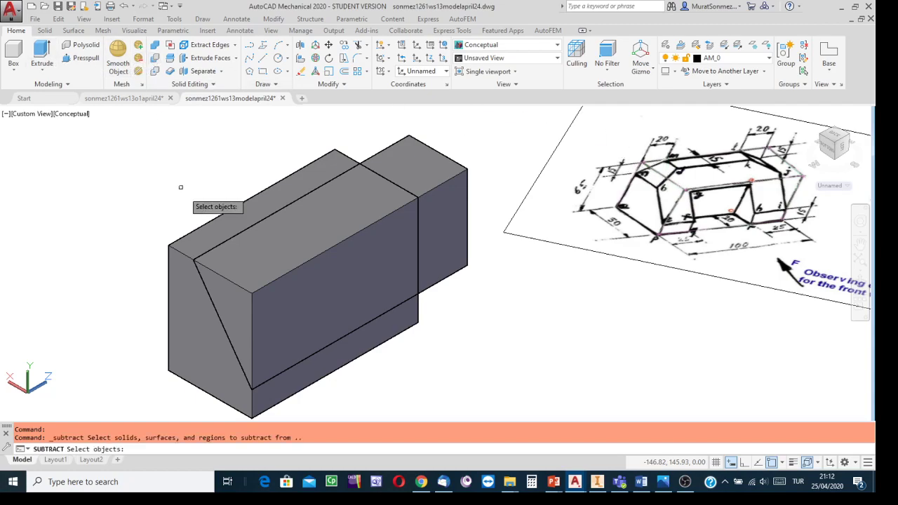
{"action": "left_click", "coordinate": [213, 219]}
{"action": "key", "text": "Return"}
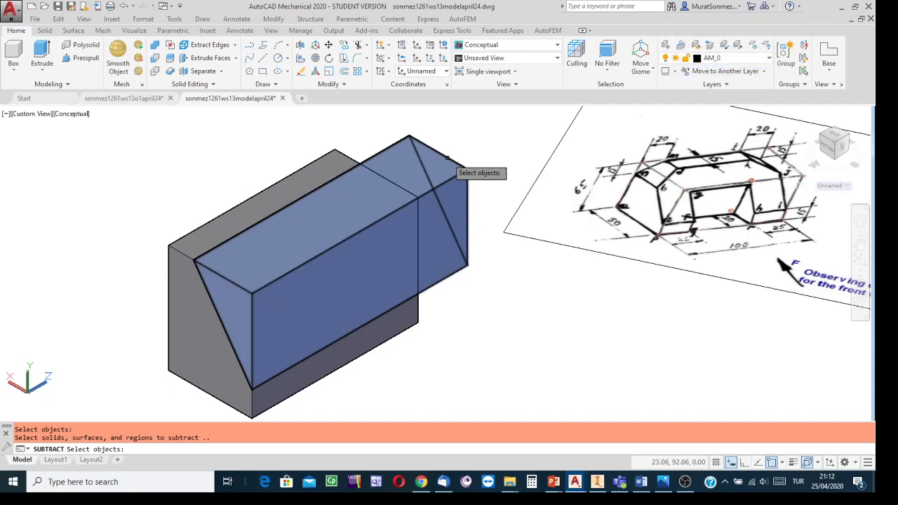
{"action": "left_click", "coordinate": [446, 157]}
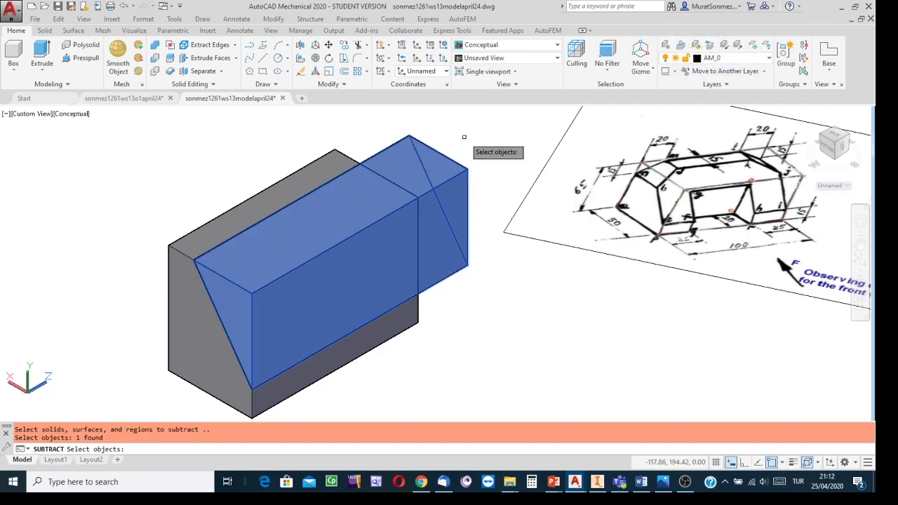
{"action": "key", "text": "Return"}
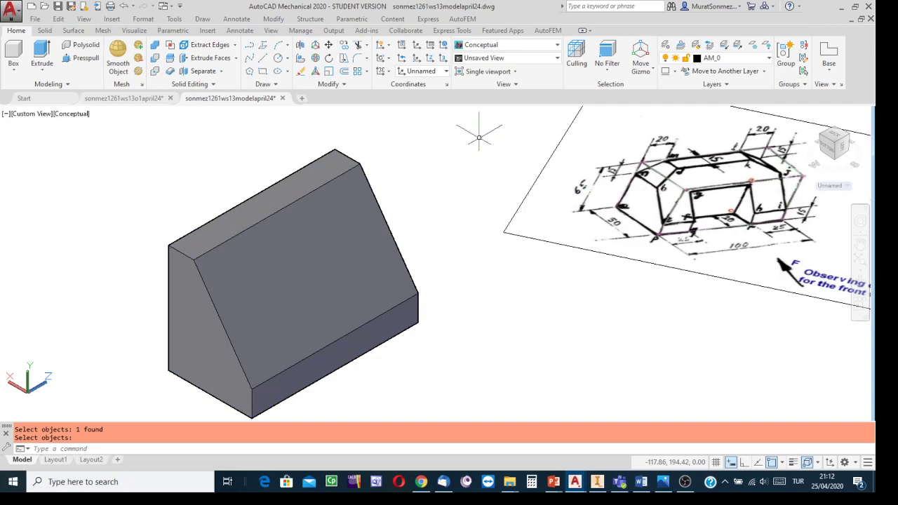
{"action": "left_click", "coordinate": [58, 8]}
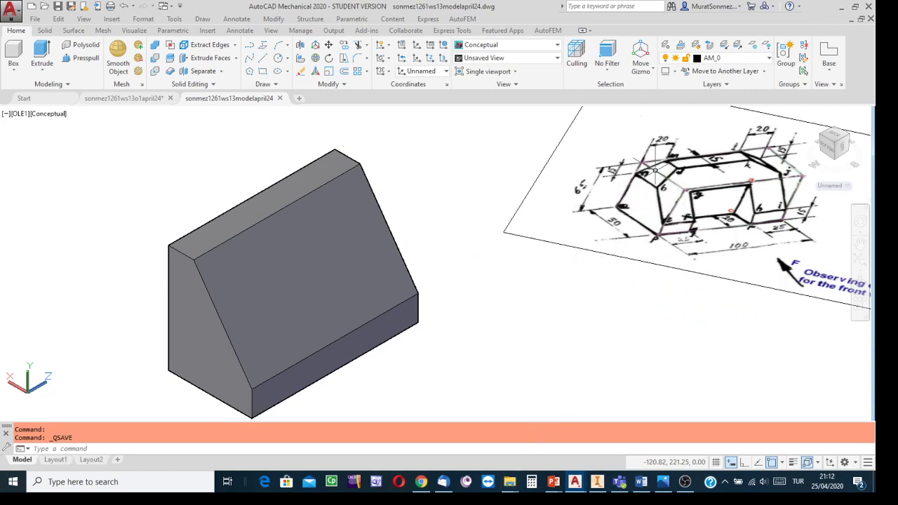
- Examine the dimensions of the upper corner cuts on the reference sketch
{"action": "scroll", "coordinate": [659, 172], "scroll_direction": "up", "scroll_amount": 3}
{"action": "middle_click_drag", "start_coordinate": [660, 172], "coordinate": [476, 306]}
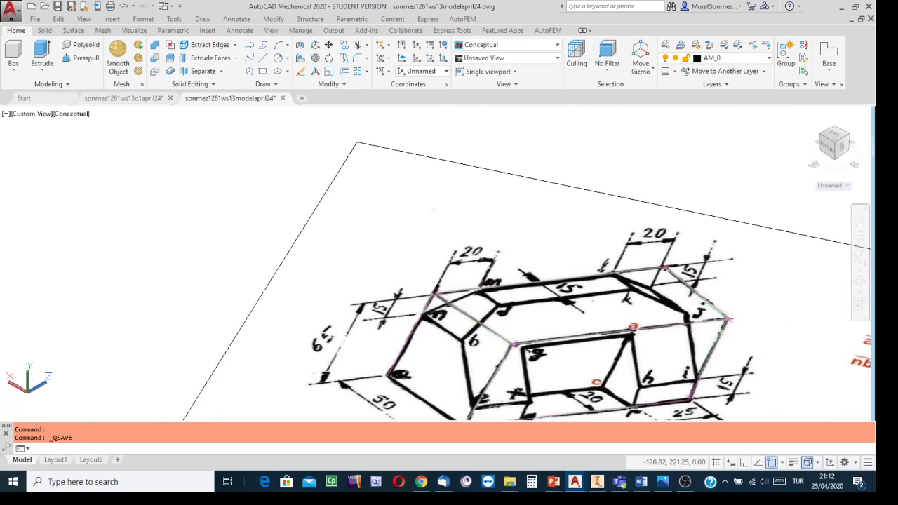
{"action": "scroll", "coordinate": [468, 308], "scroll_direction": "up", "scroll_amount": 2}
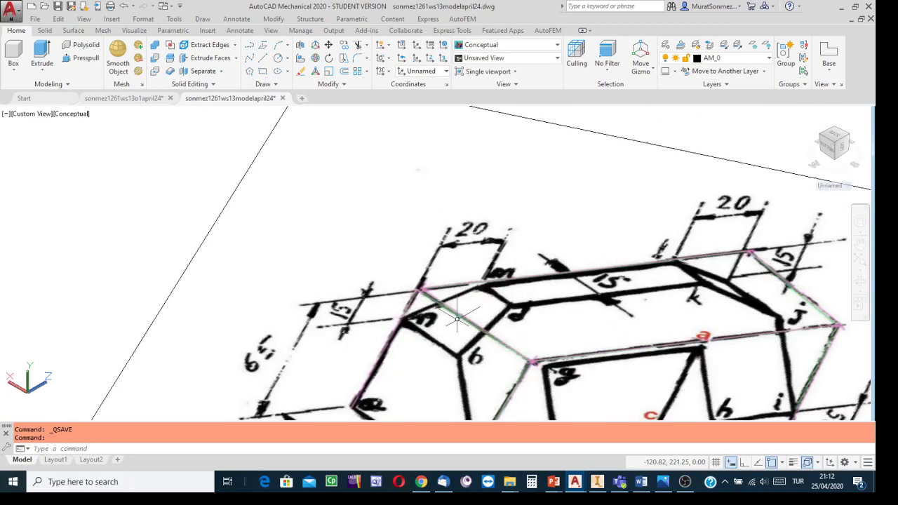
{"action": "scroll", "coordinate": [456, 324], "scroll_direction": "down", "scroll_amount": 3}
{"action": "scroll", "coordinate": [456, 325], "scroll_direction": "down", "scroll_amount": 2}
{"action": "scroll", "coordinate": [460, 321], "scroll_direction": "up", "scroll_amount": 2}
{"action": "middle_click_drag", "start_coordinate": [460, 321], "coordinate": [539, 199]}
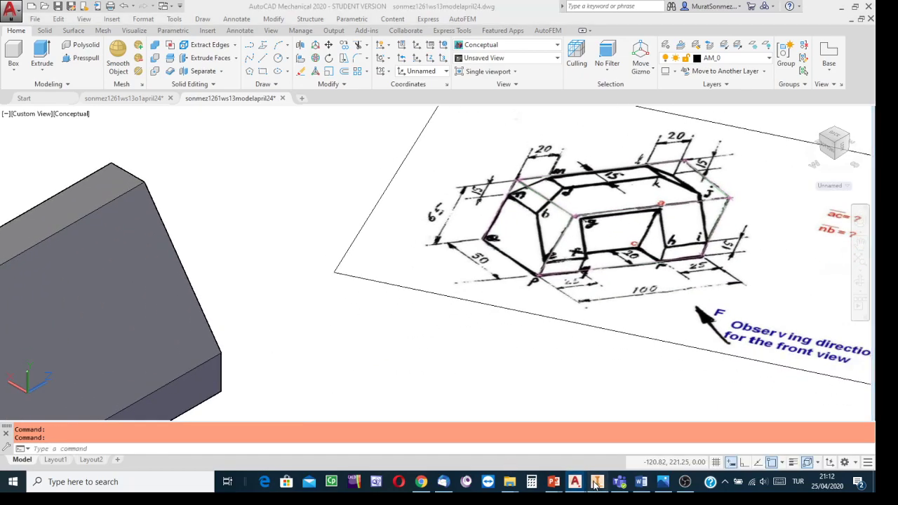
- Switch to Inventor, examine the part's corner cuts in isometric and back views, and return to the AutoCAD model drawing
{"action": "left_click", "coordinate": [597, 482]}
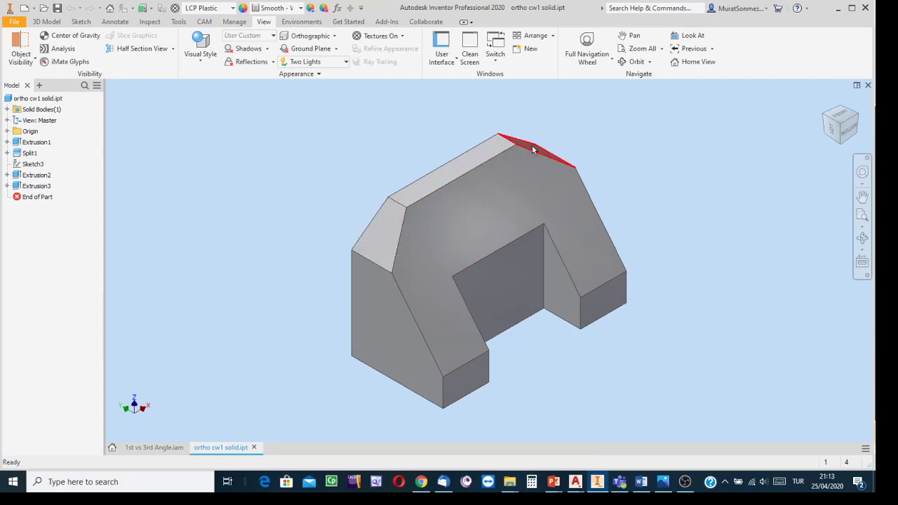
{"action": "left_click", "coordinate": [863, 239]}
{"action": "left_click_drag", "start_coordinate": [554, 281], "coordinate": [520, 317]}
{"action": "key", "text": "Escape"}
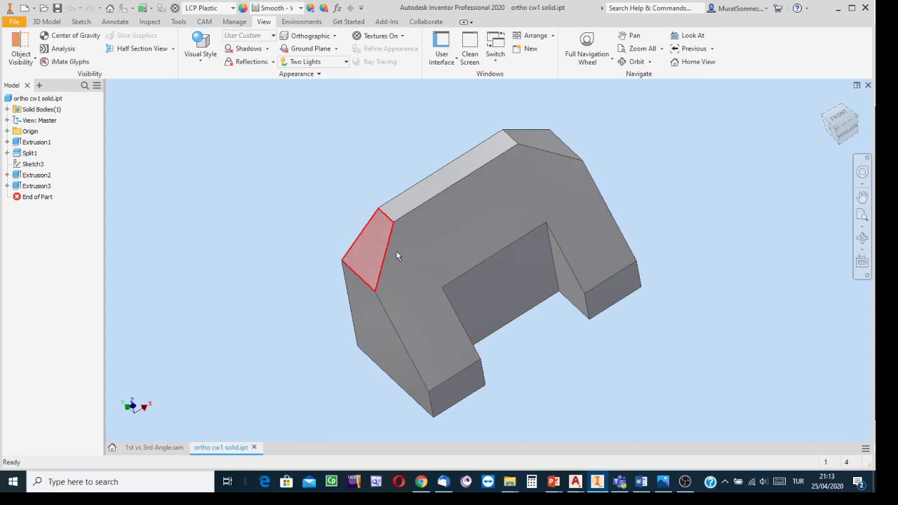
{"action": "mouse_move", "coordinate": [396, 256]}
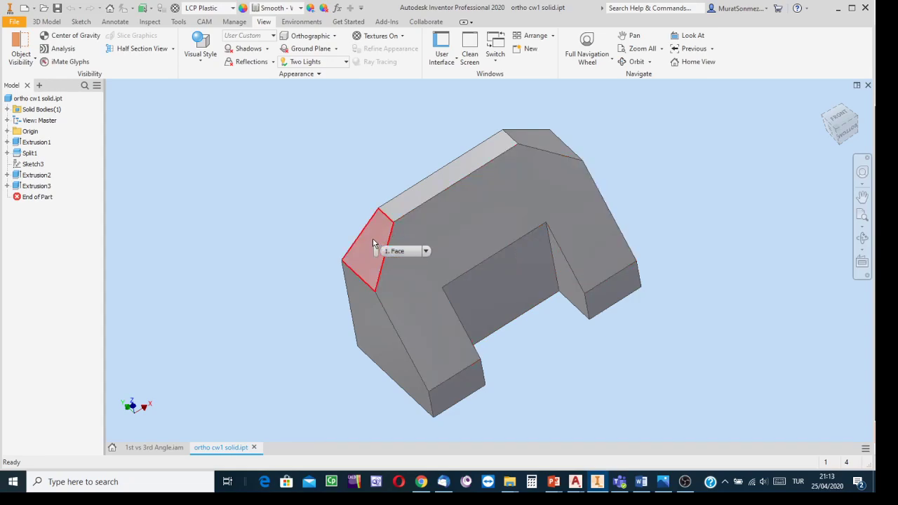
{"action": "left_click", "coordinate": [828, 119]}
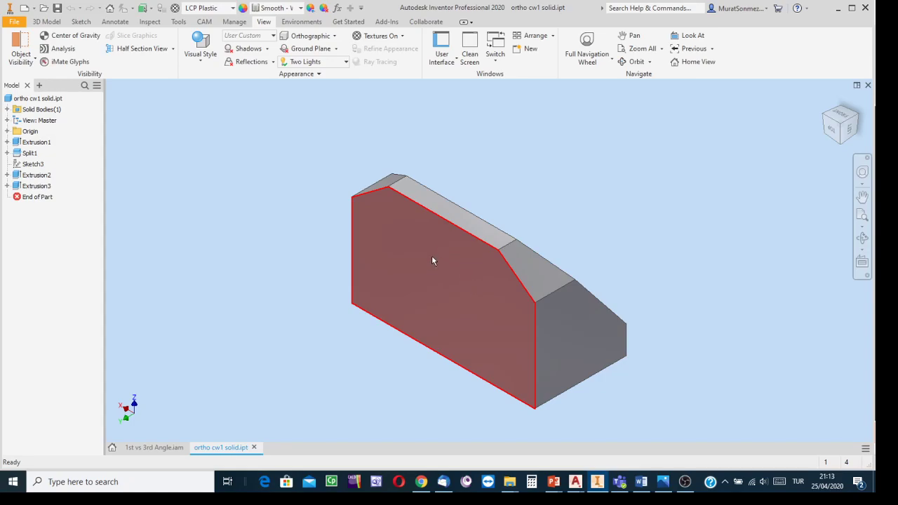
{"action": "left_click", "coordinate": [844, 135]}
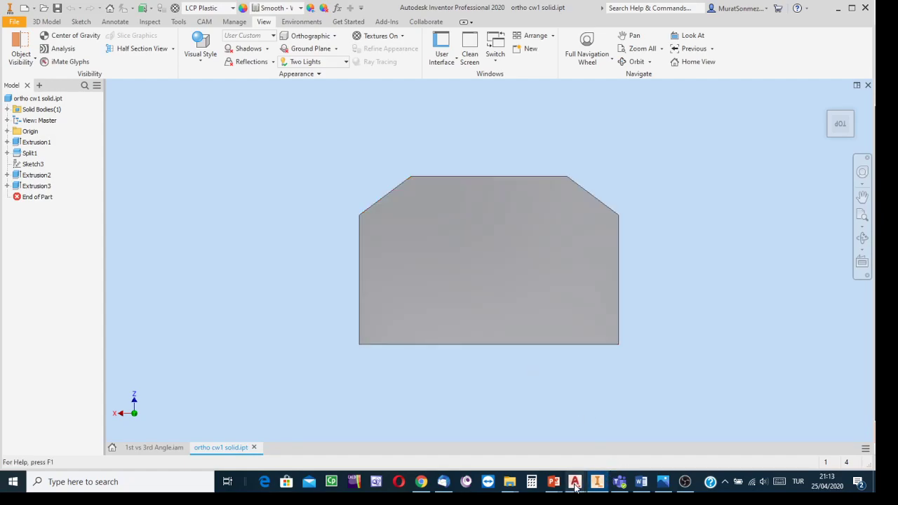
{"action": "mouse_move", "coordinate": [575, 482]}
{"action": "left_click", "coordinate": [656, 428]}
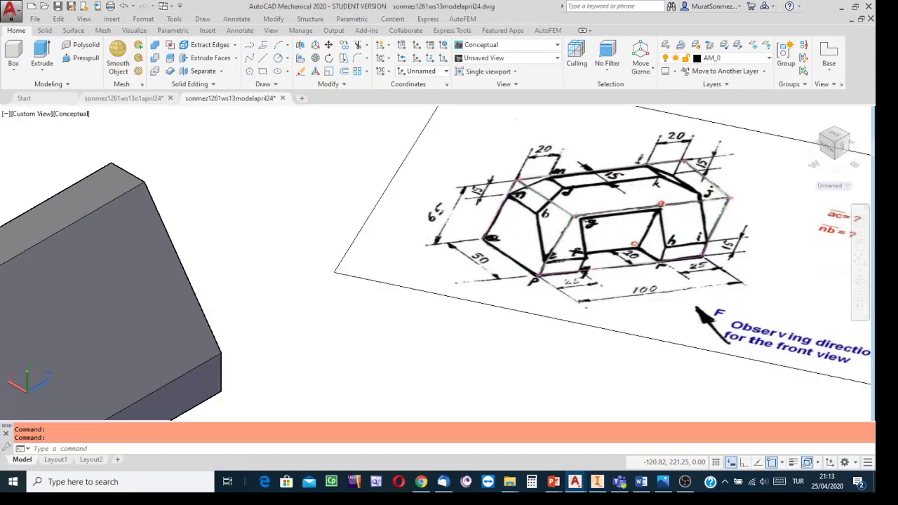
- Orbit the model freely until it stands upright with the block's flat rear face in view
{"action": "scroll", "coordinate": [548, 349], "scroll_direction": "up", "scroll_amount": 4}
{"action": "scroll", "coordinate": [548, 349], "scroll_direction": "down", "scroll_amount": 7}
{"action": "middle_click_drag", "start_coordinate": [507, 359], "coordinate": [565, 290]}
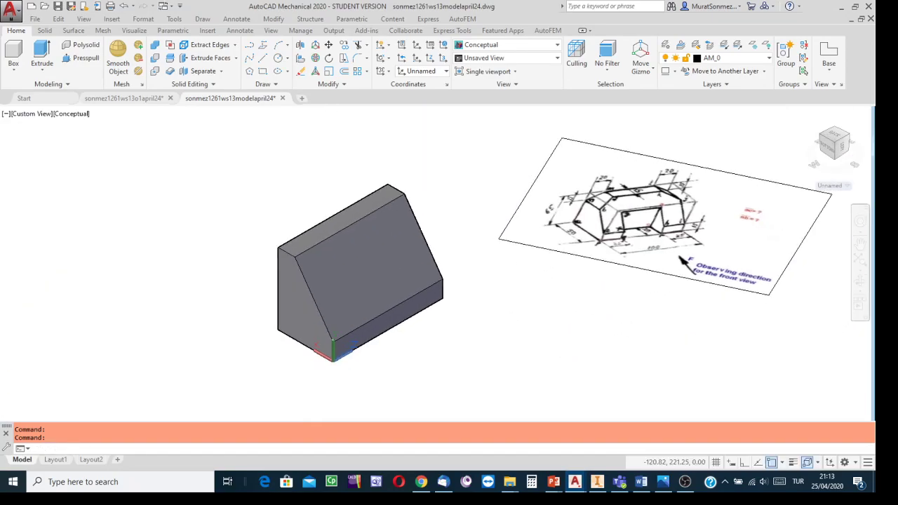
{"action": "left_click", "coordinate": [822, 138]}
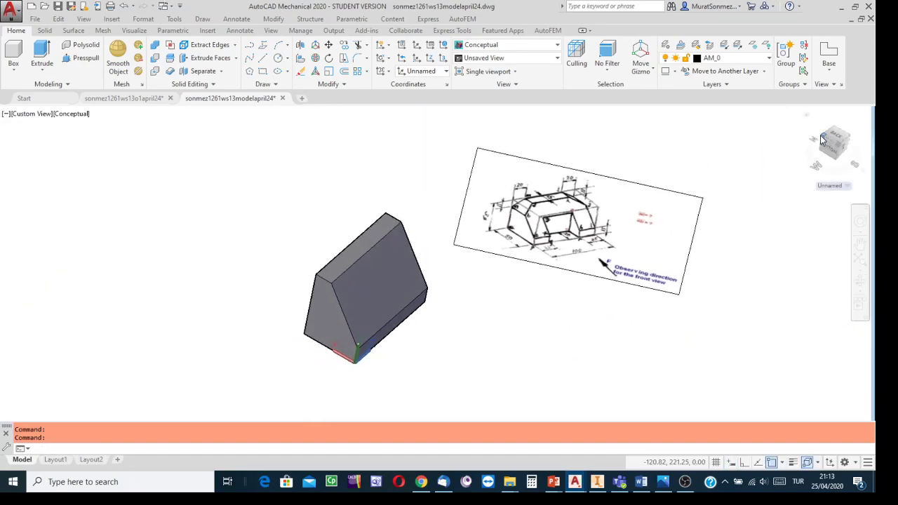
{"action": "left_click", "coordinate": [861, 280]}
{"action": "left_click", "coordinate": [861, 290]}
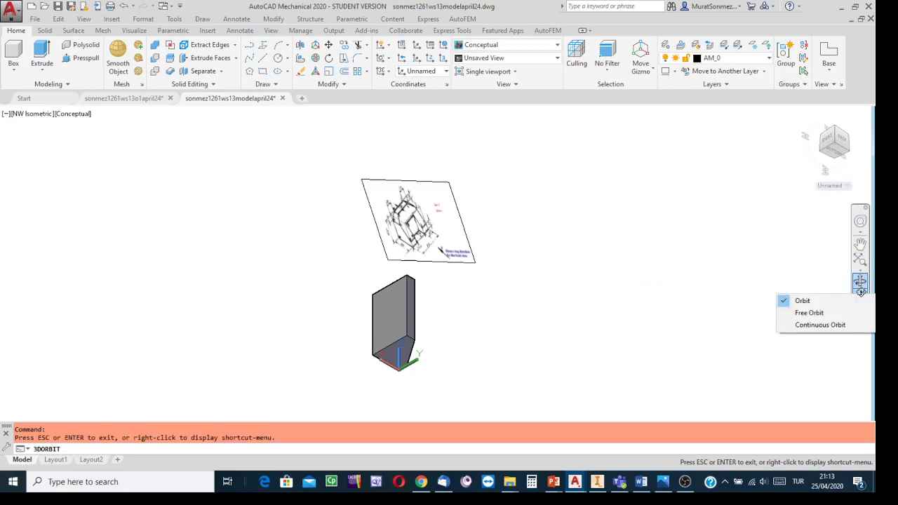
{"action": "left_click", "coordinate": [810, 313]}
{"action": "left_click_drag", "start_coordinate": [446, 295], "coordinate": [506, 196]}
{"action": "left_click_drag", "start_coordinate": [436, 138], "coordinate": [304, 302]}
{"action": "left_click_drag", "start_coordinate": [561, 263], "coordinate": [492, 325]}
{"action": "scroll", "coordinate": [492, 325], "scroll_direction": "up", "scroll_amount": 1}
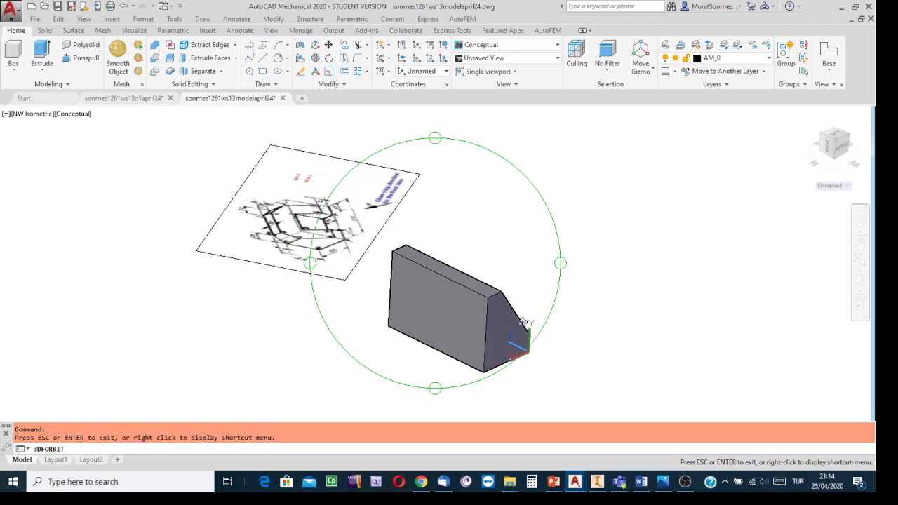
{"action": "left_click_drag", "start_coordinate": [540, 313], "coordinate": [518, 319]}
{"action": "key", "text": "Escape"}
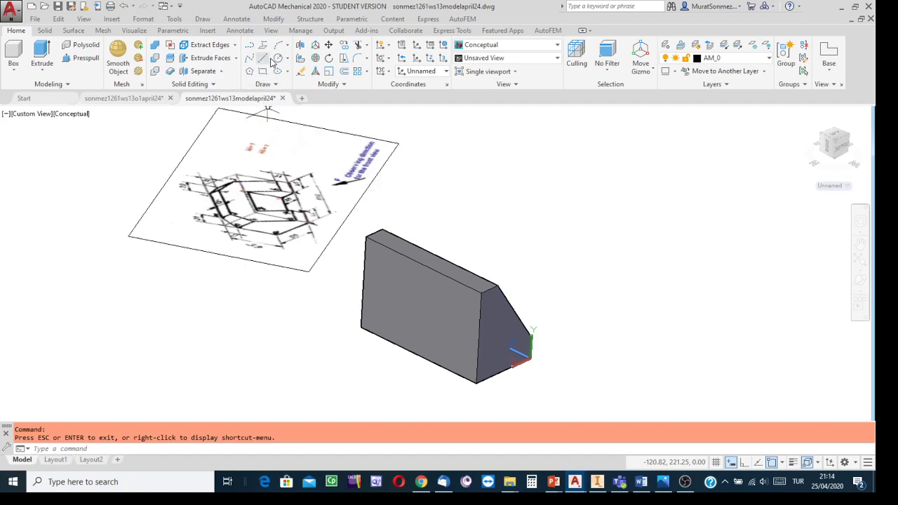
- Tilt the reference sketch image upward with 3D Rotate about the gizmo's green axis
{"action": "left_click", "coordinate": [330, 60]}
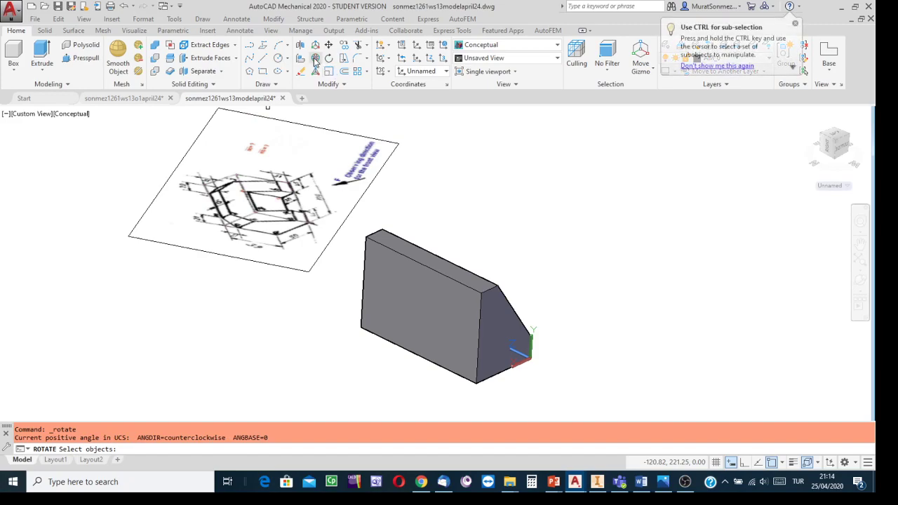
{"action": "left_click", "coordinate": [356, 132]}
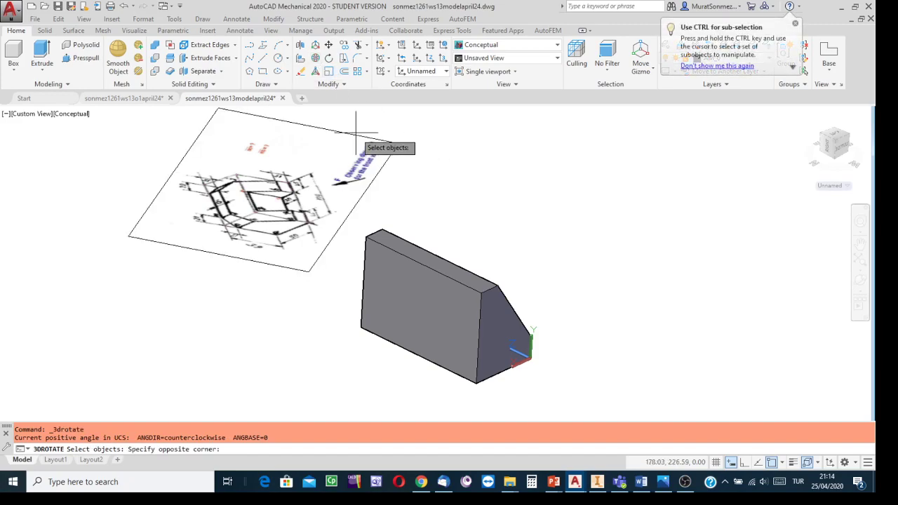
{"action": "left_click", "coordinate": [424, 125]}
{"action": "left_click", "coordinate": [376, 139]}
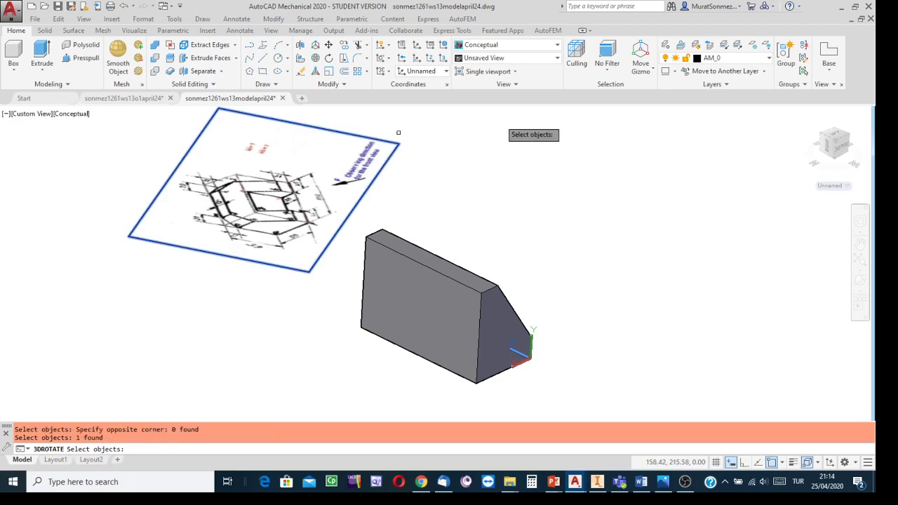
{"action": "key", "text": "Return"}
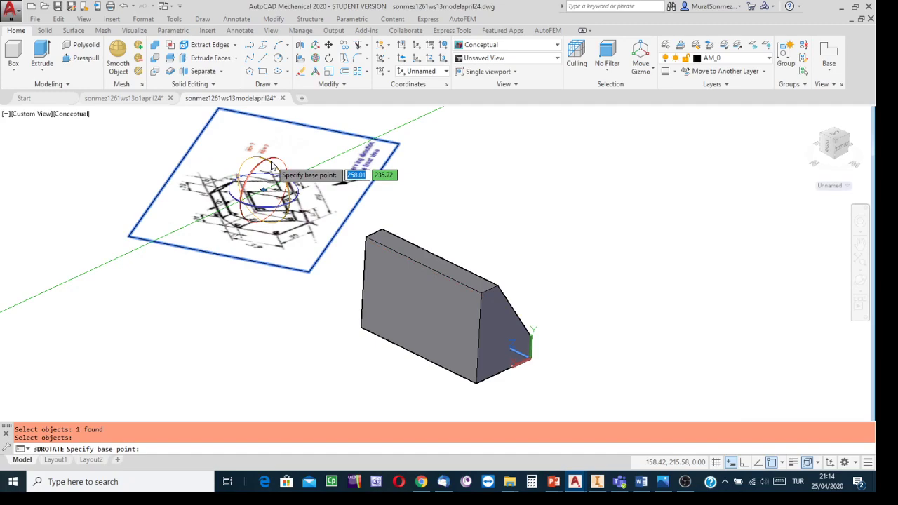
{"action": "left_click", "coordinate": [275, 171]}
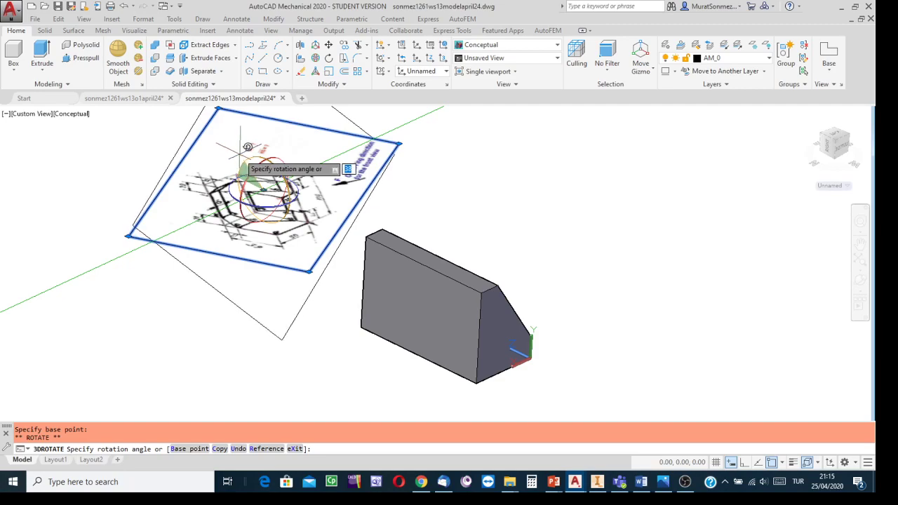
{"action": "left_click", "coordinate": [240, 150]}
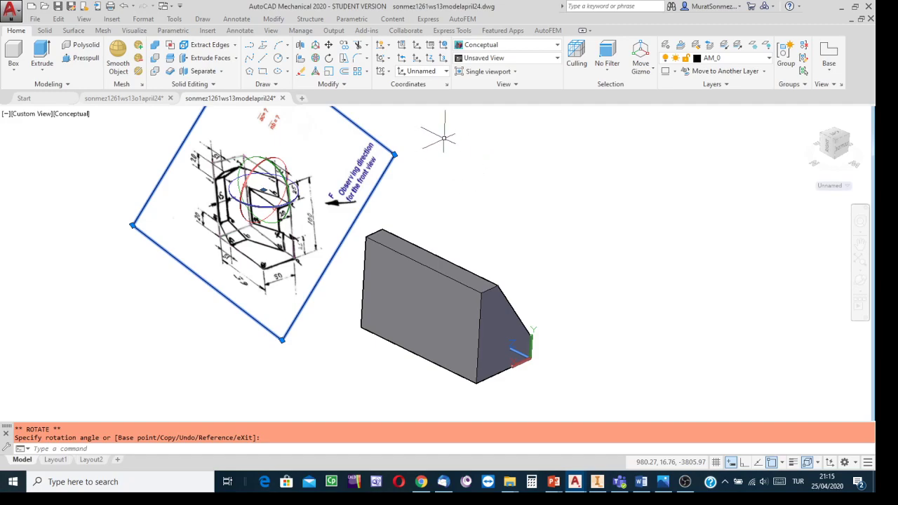
- Rotate the reference sketch image about the gizmo's blue axis until its drawing reads upright, and clear the selection
{"action": "left_click", "coordinate": [304, 193]}
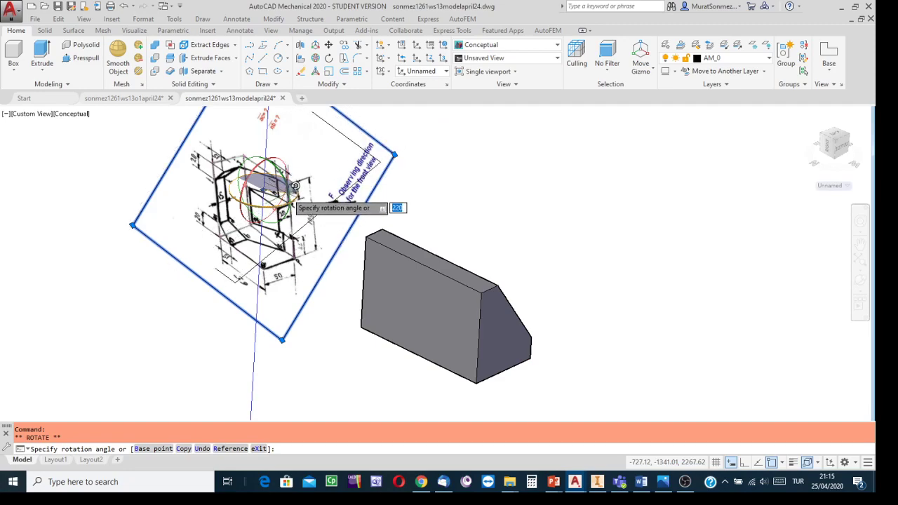
{"action": "left_click", "coordinate": [283, 167]}
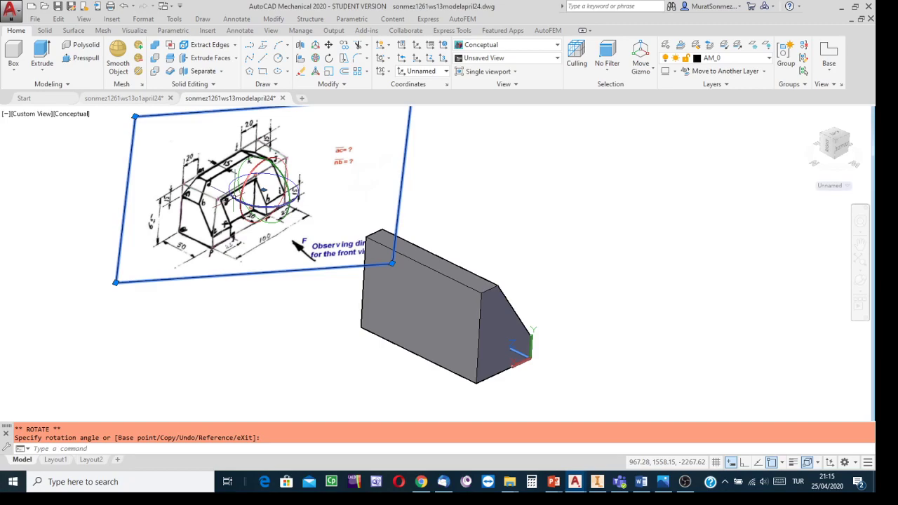
{"action": "key", "text": "Escape"}
{"action": "left_click", "coordinate": [490, 159]}
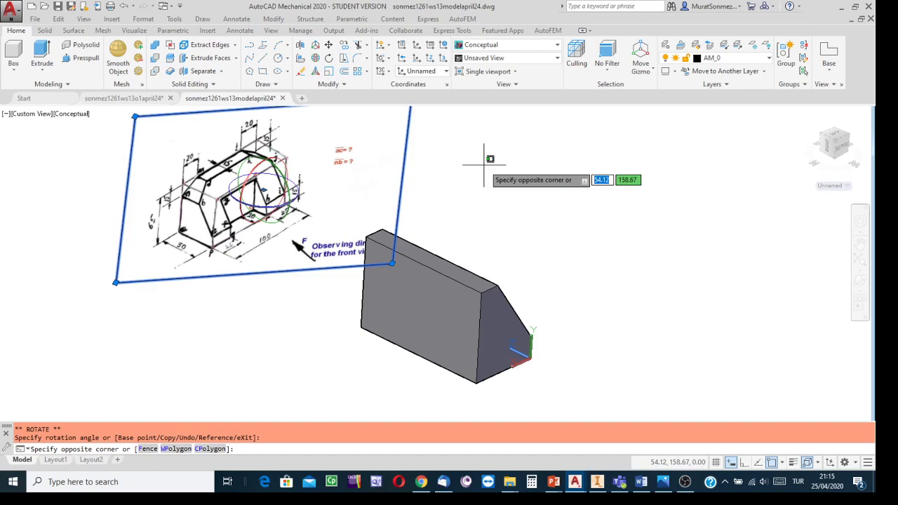
{"action": "key", "text": "Escape"}
{"action": "key", "text": "Escape"}
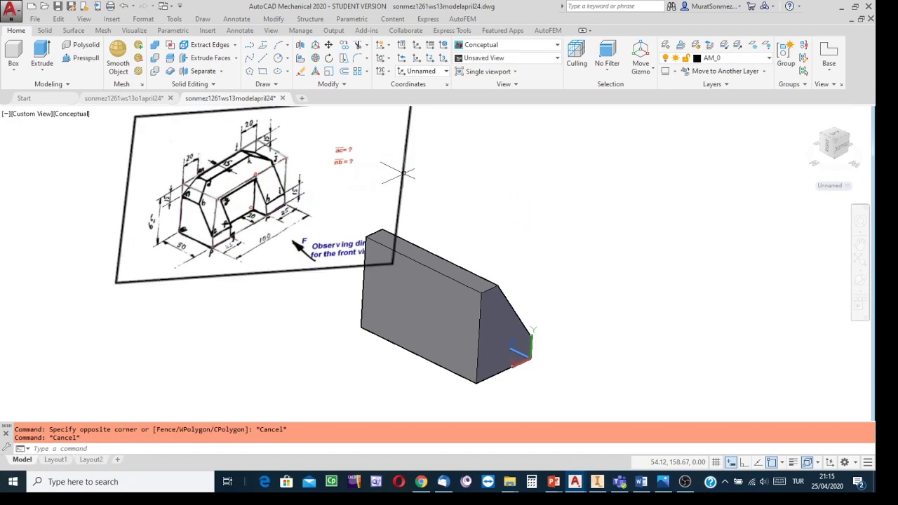
- Define a 3-point UCS at the flat rear face's upper corner, X along its top edge and Y down its vertical edge
{"action": "middle_click_drag", "start_coordinate": [610, 254], "coordinate": [633, 259]}
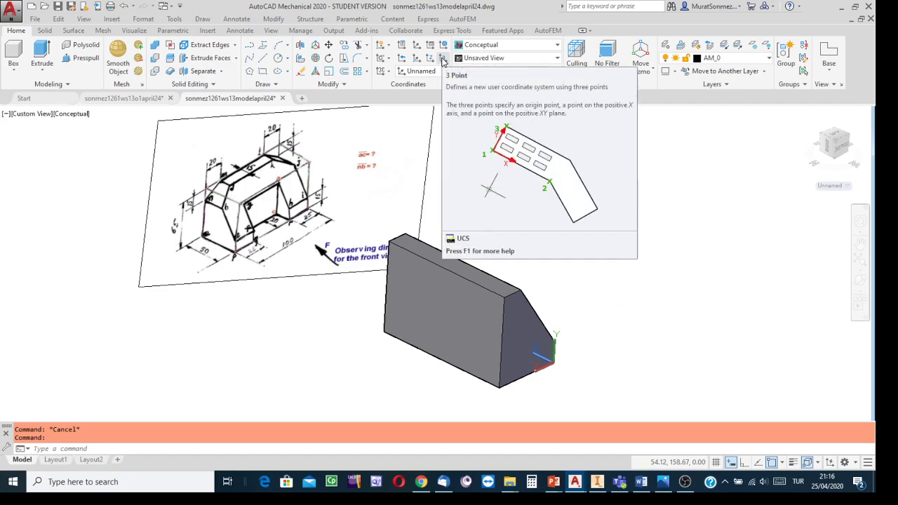
{"action": "left_click", "coordinate": [442, 62]}
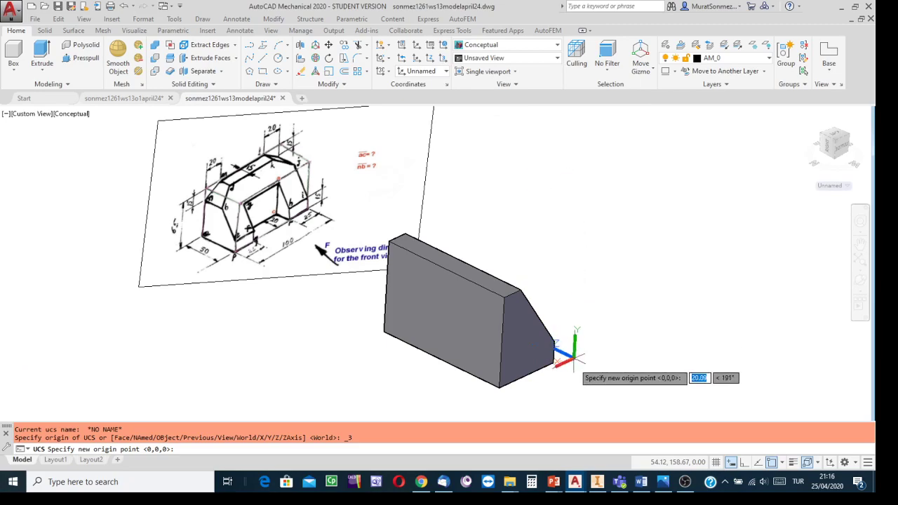
{"action": "scroll", "coordinate": [555, 288], "scroll_direction": "up", "scroll_amount": 2}
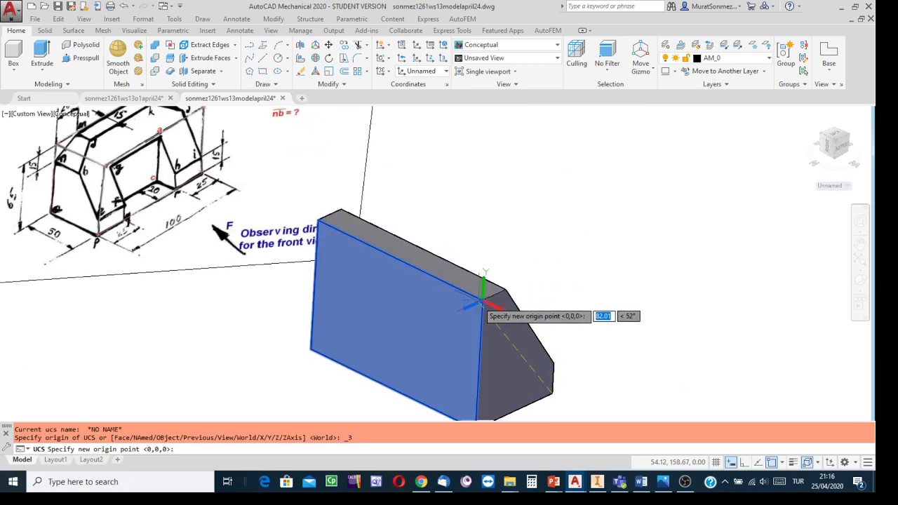
{"action": "left_click", "coordinate": [482, 302]}
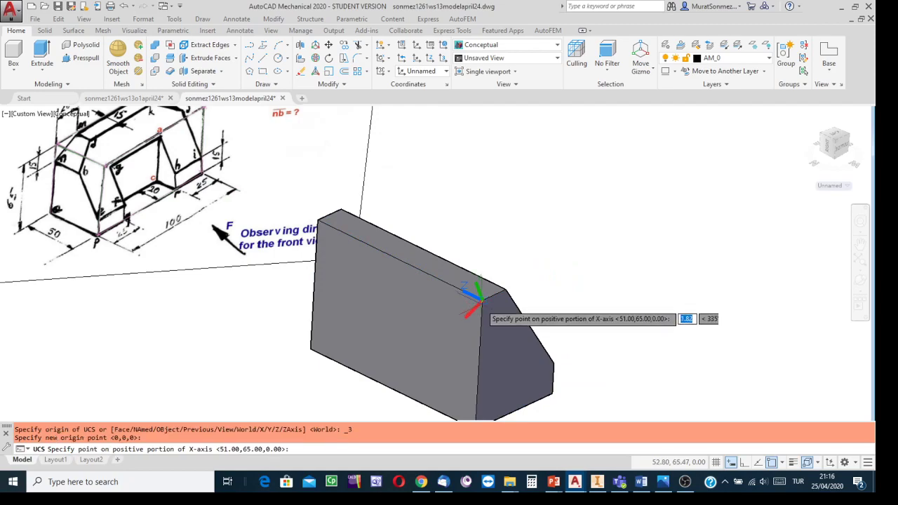
{"action": "left_click", "coordinate": [317, 219]}
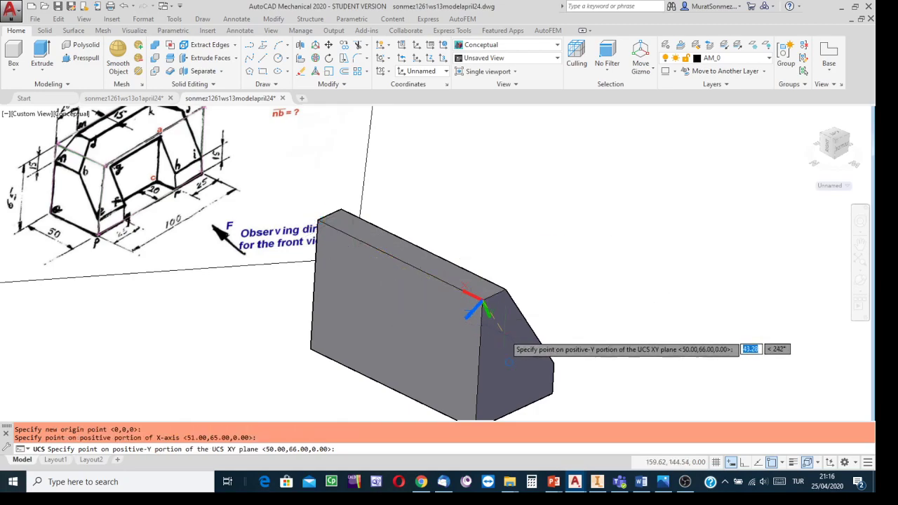
{"action": "middle_click_drag", "start_coordinate": [548, 310], "coordinate": [505, 191]}
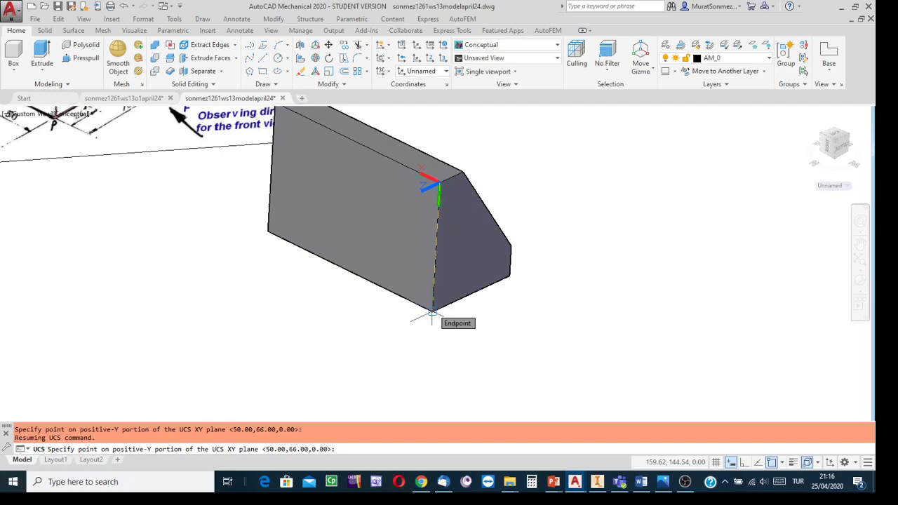
{"action": "middle_click_drag", "start_coordinate": [696, 300], "coordinate": [758, 361]}
{"action": "key", "text": "Return"}
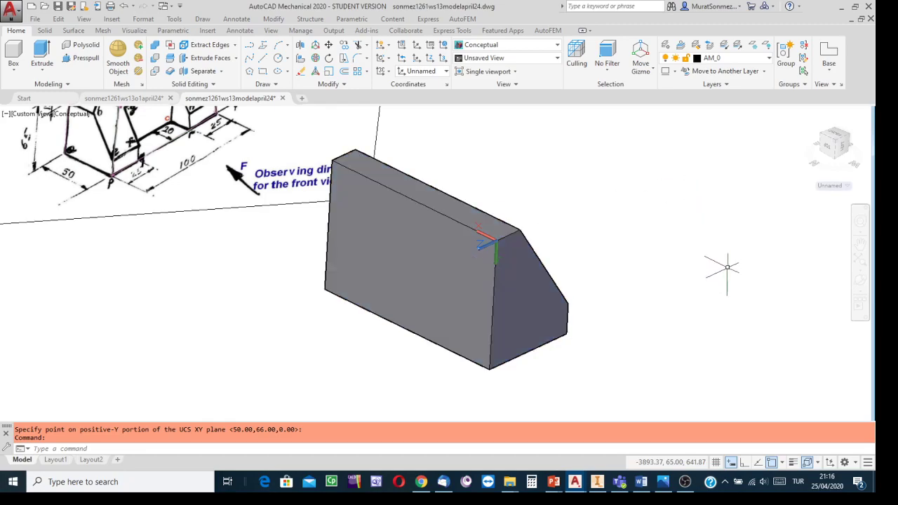
- Examine the upper corner cuts in the reference sketch and the part's view in Inventor, and return to the AutoCAD model
{"action": "middle_click_drag", "start_coordinate": [610, 233], "coordinate": [731, 342]}
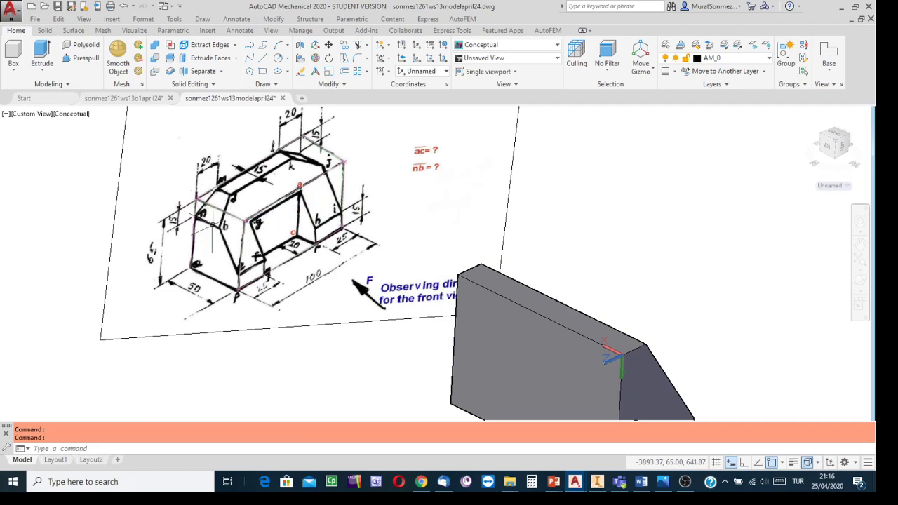
{"action": "left_click", "coordinate": [552, 319]}
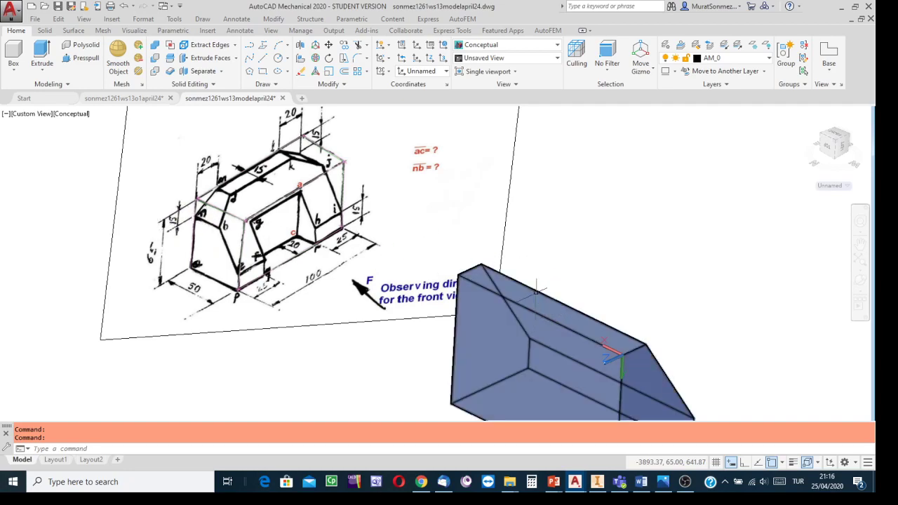
{"action": "key", "text": "Escape"}
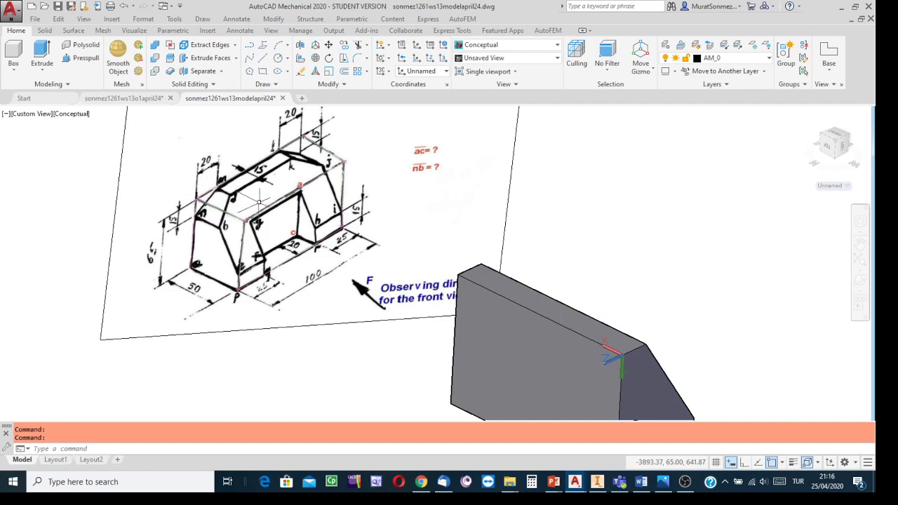
{"action": "left_click", "coordinate": [656, 367]}
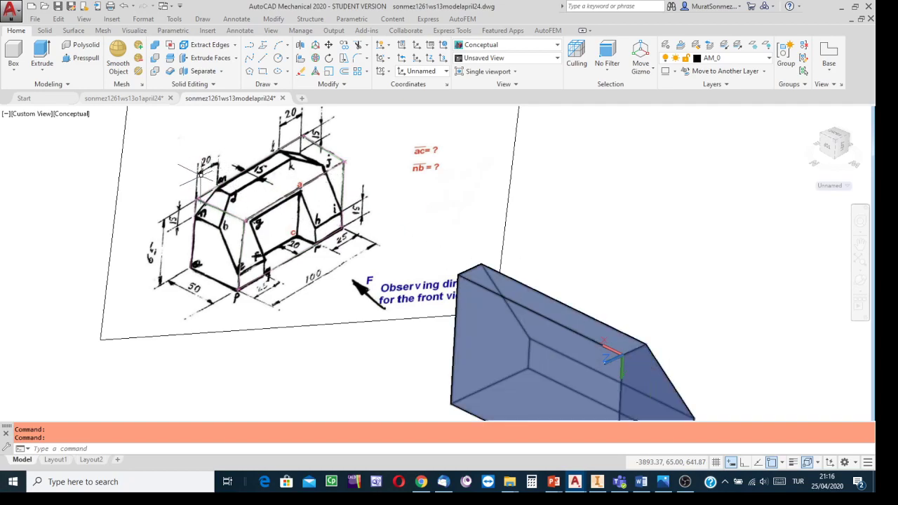
{"action": "key", "text": "Escape"}
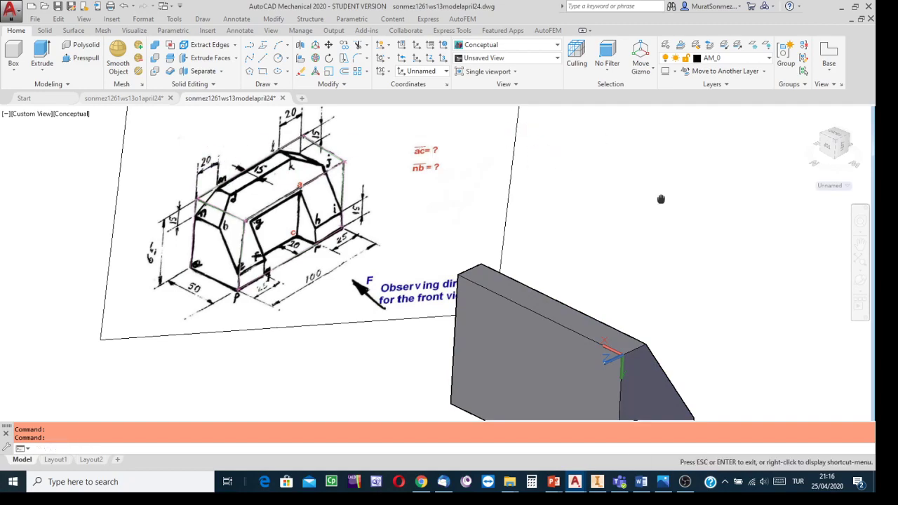
{"action": "middle_click_drag", "start_coordinate": [659, 198], "coordinate": [641, 164]}
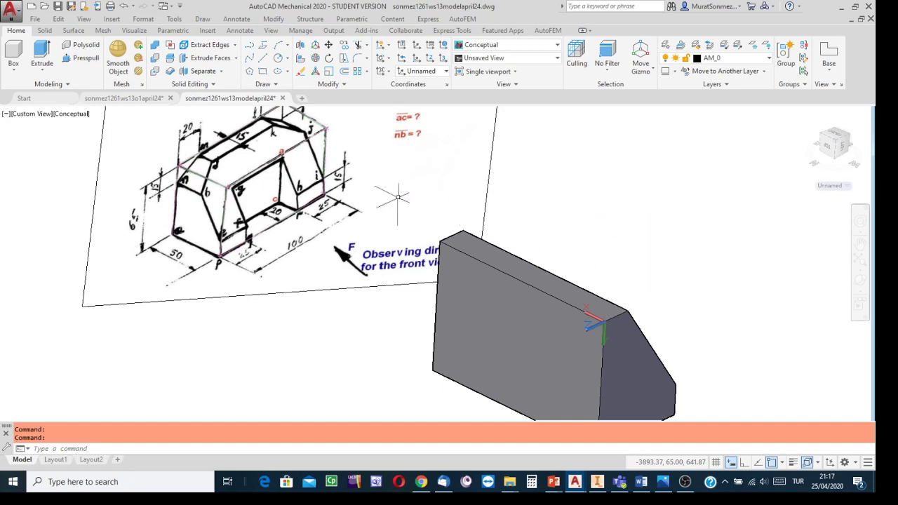
{"action": "left_click", "coordinate": [589, 390]}
{"action": "left_click", "coordinate": [596, 482]}
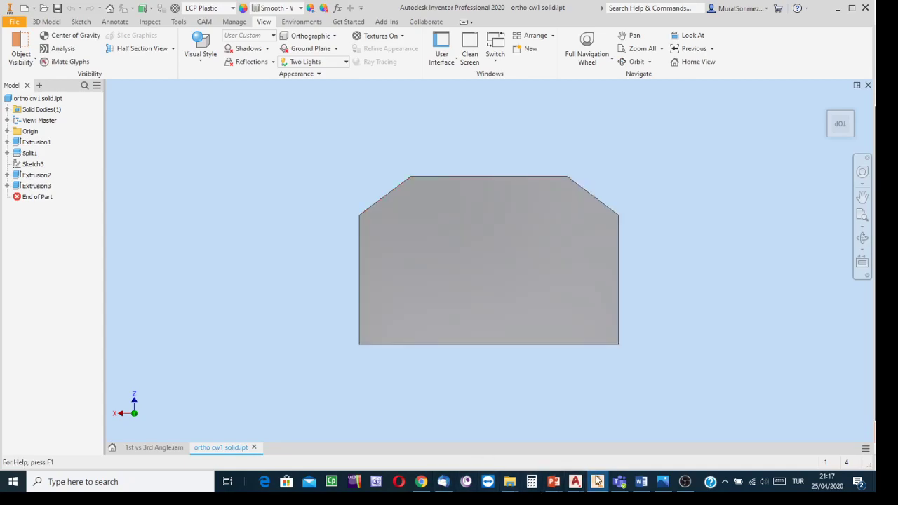
{"action": "mouse_move", "coordinate": [581, 474]}
{"action": "left_click", "coordinate": [606, 440]}
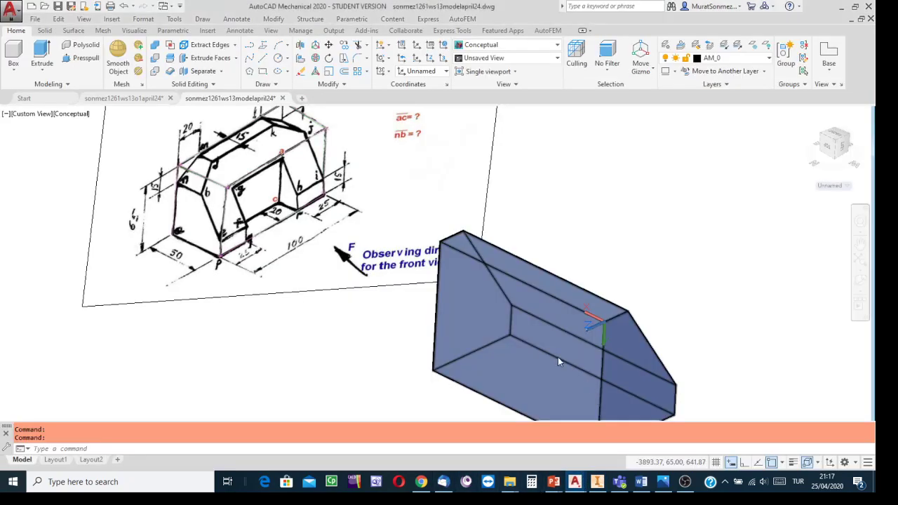
- Begin a polyline on the rear face at 0,15 and draw its sloped segment to the relative point 20,-15
{"action": "middle_click_drag", "start_coordinate": [614, 167], "coordinate": [501, 102]}
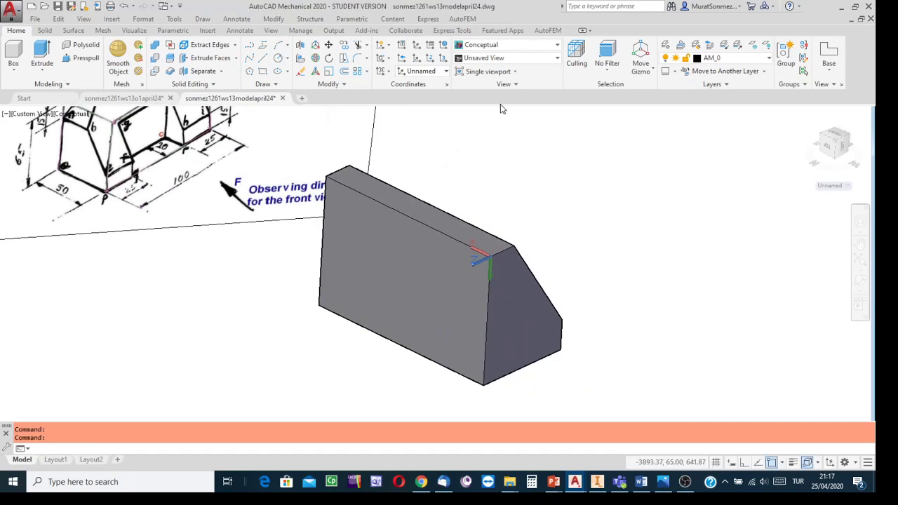
{"action": "left_click", "coordinate": [250, 47]}
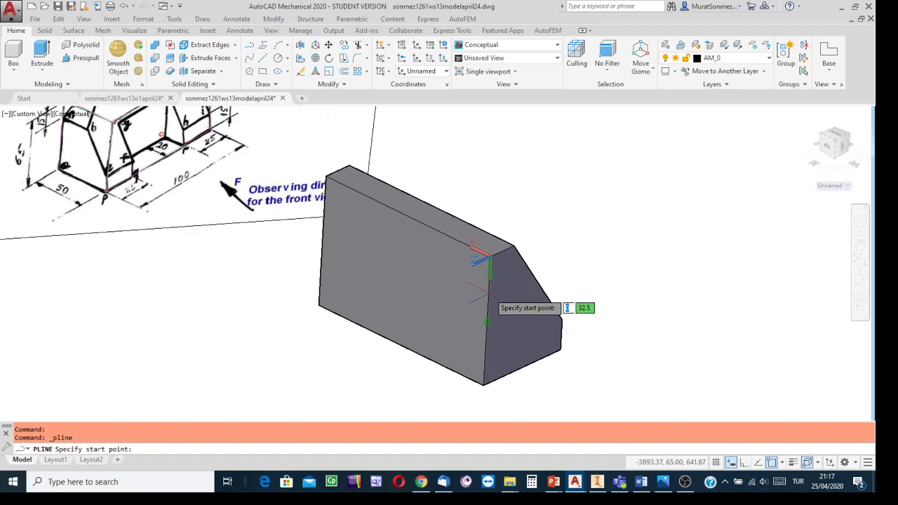
{"action": "middle_click_drag", "start_coordinate": [539, 153], "coordinate": [569, 207]}
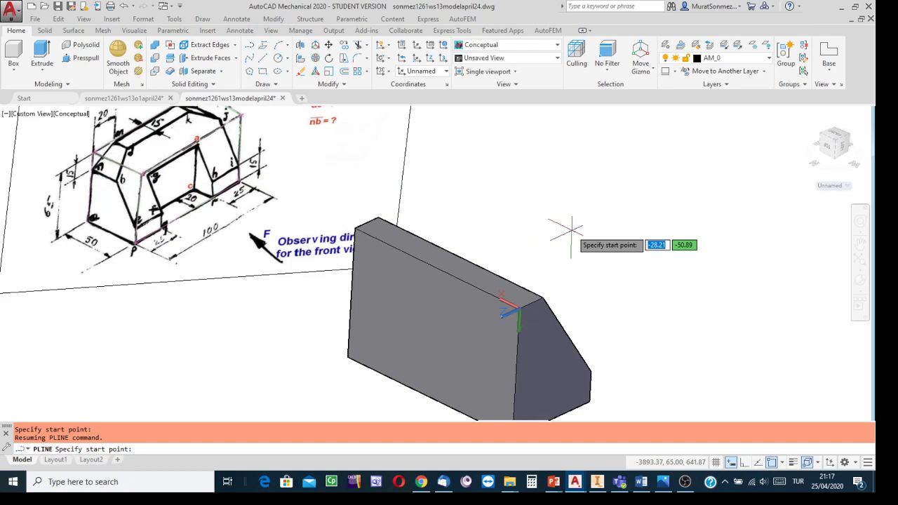
{"action": "type", "text": "0"}
{"action": "key", "text": "Tab"}
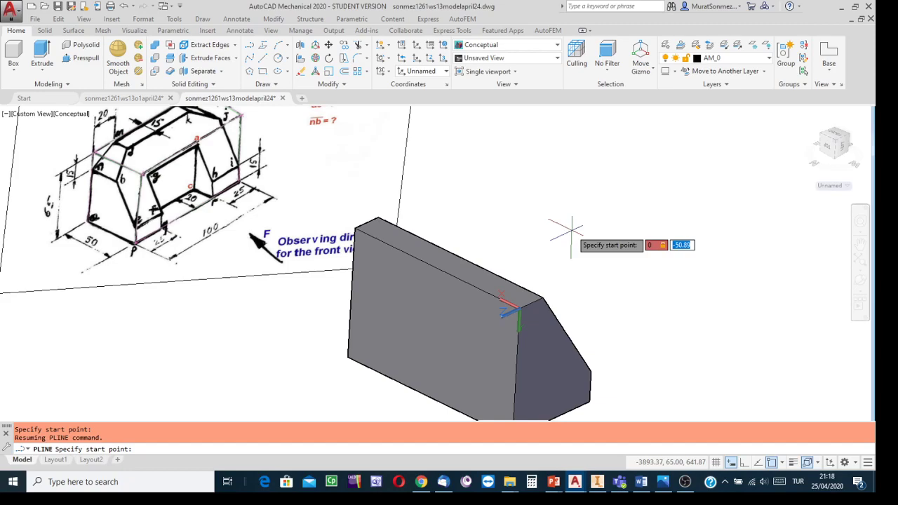
{"action": "type", "text": "15"}
{"action": "key", "text": "Return"}
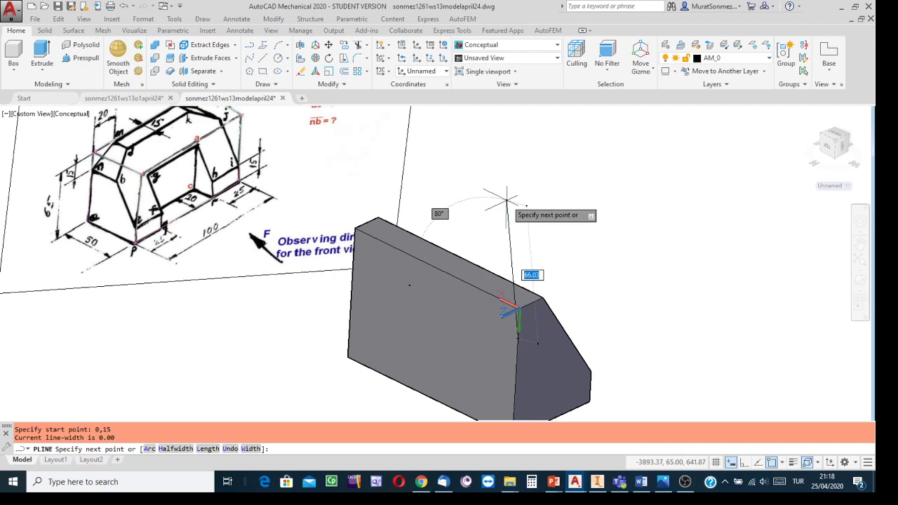
{"action": "type", "text": "20"}
{"action": "key", "text": "Tab"}
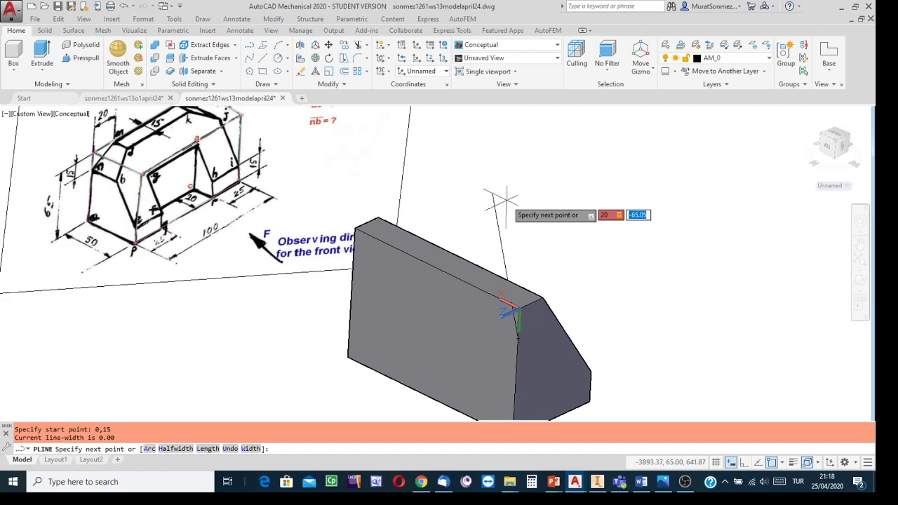
{"action": "type", "text": "-15"}
{"action": "key", "text": "Return"}
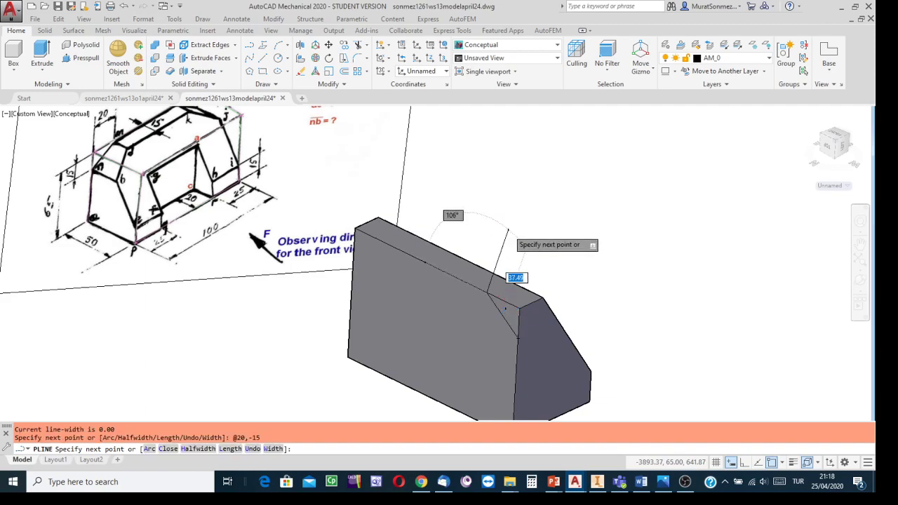
- Complete the triangular polyline through the UCS origin corner back to its start point and end the command
{"action": "scroll", "coordinate": [508, 230], "scroll_direction": "up", "scroll_amount": 1}
{"action": "scroll", "coordinate": [508, 230], "scroll_direction": "down", "scroll_amount": 1}
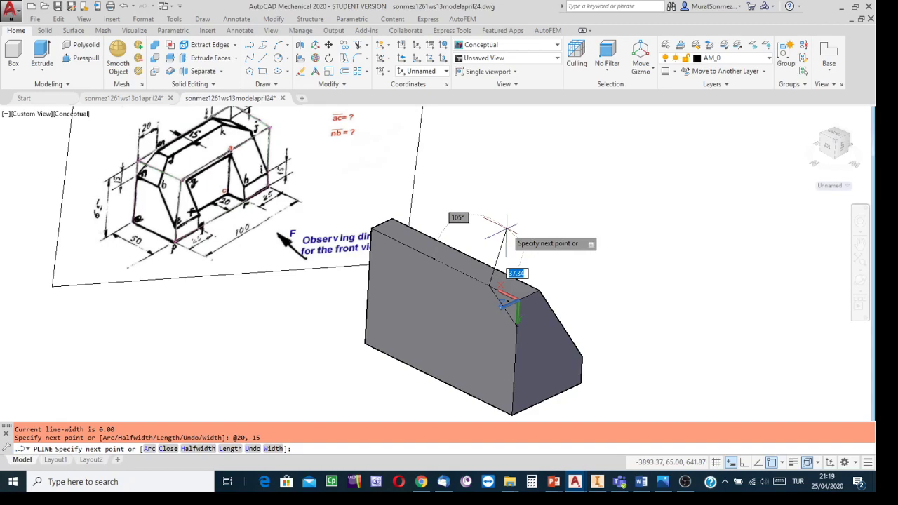
{"action": "scroll", "coordinate": [506, 231], "scroll_direction": "up", "scroll_amount": 3}
{"action": "middle_click_drag", "start_coordinate": [494, 293], "coordinate": [473, 132]}
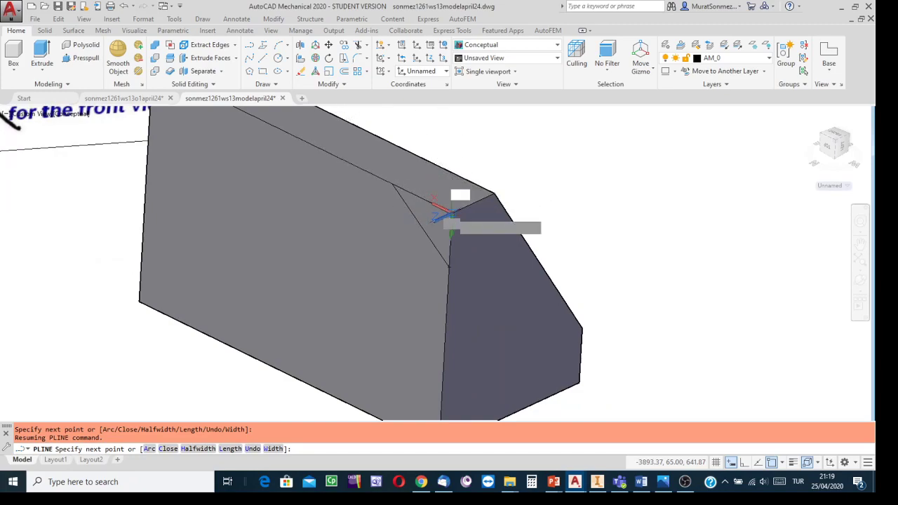
{"action": "left_click", "coordinate": [451, 211]}
{"action": "left_click", "coordinate": [449, 267]}
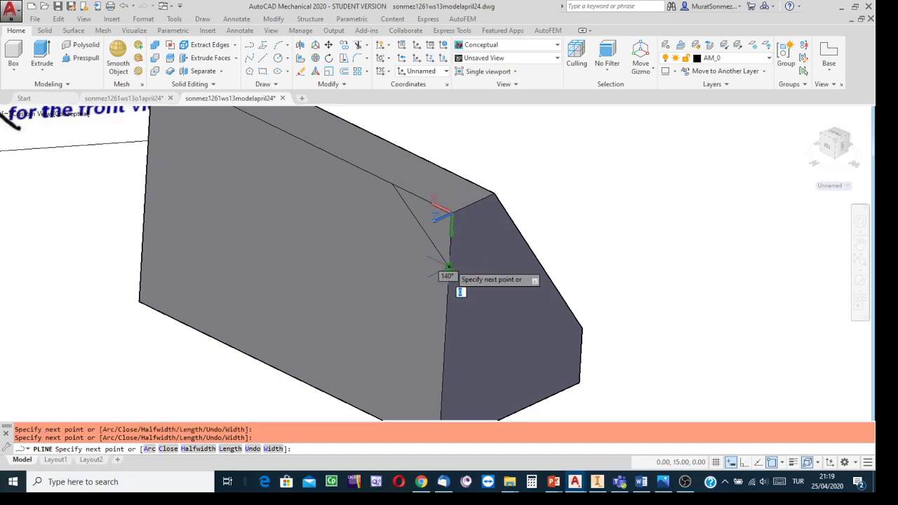
{"action": "key", "text": "Escape"}
{"action": "scroll", "coordinate": [581, 230], "scroll_direction": "up", "scroll_amount": 1}
{"action": "scroll", "coordinate": [579, 230], "scroll_direction": "down", "scroll_amount": 4}
{"action": "middle_click_drag", "start_coordinate": [581, 230], "coordinate": [579, 284], "text": "shift"}
{"action": "left_click", "coordinate": [484, 274]}
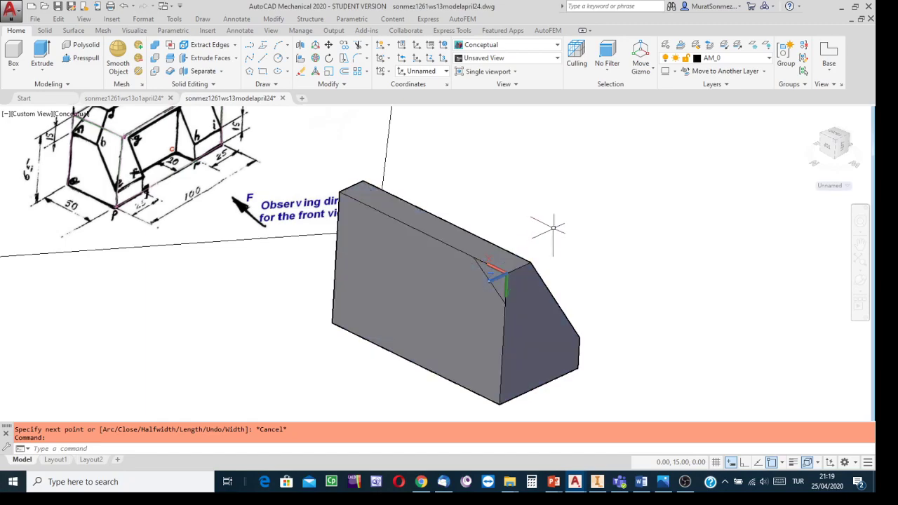
- Change the model's visual style to Wireframe to expose the triangular profile for extrusion
{"action": "middle_click_drag", "start_coordinate": [550, 210], "coordinate": [568, 278]}
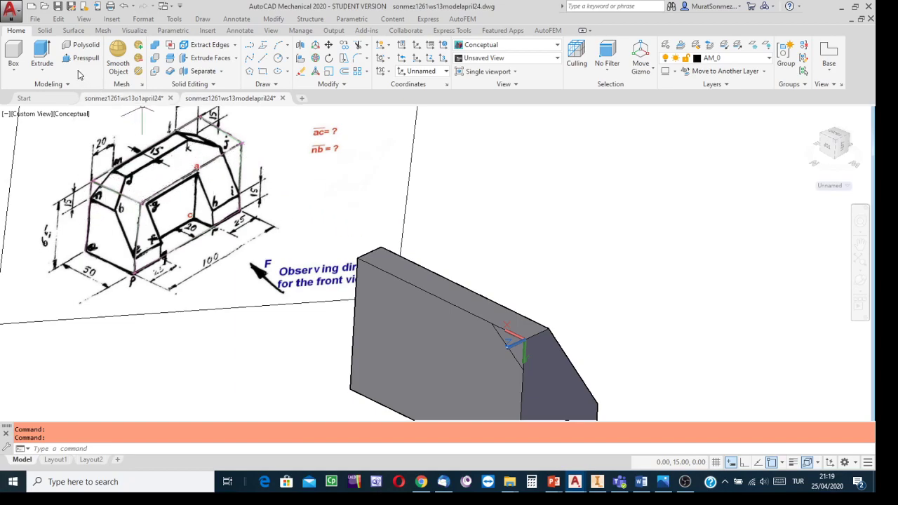
{"action": "left_click", "coordinate": [41, 53]}
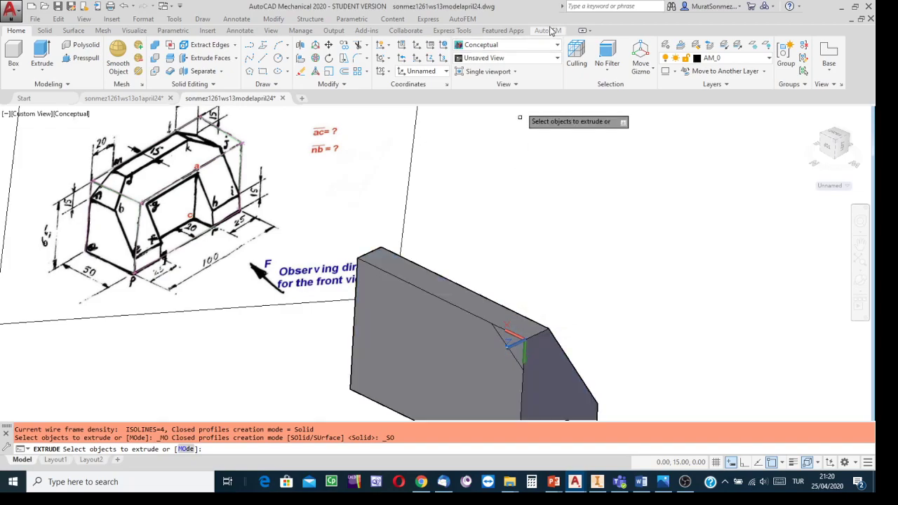
{"action": "left_click", "coordinate": [557, 47]}
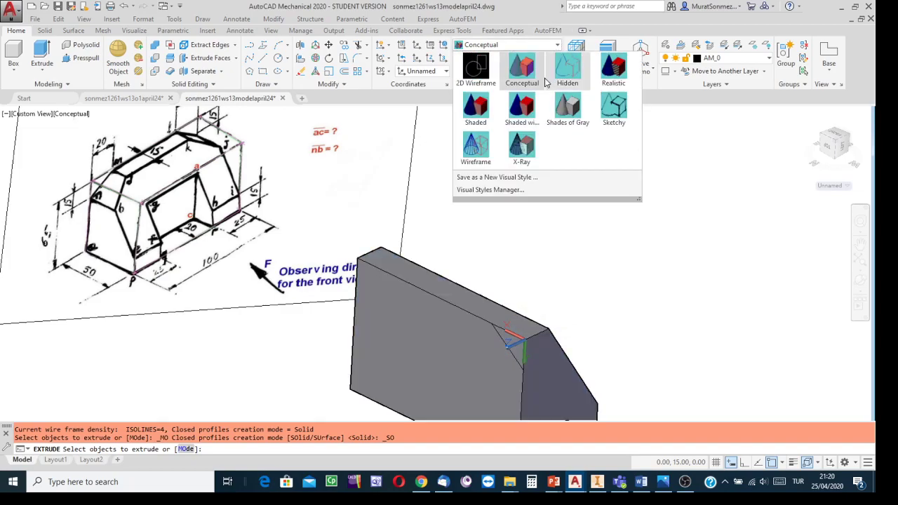
{"action": "left_click", "coordinate": [476, 148]}
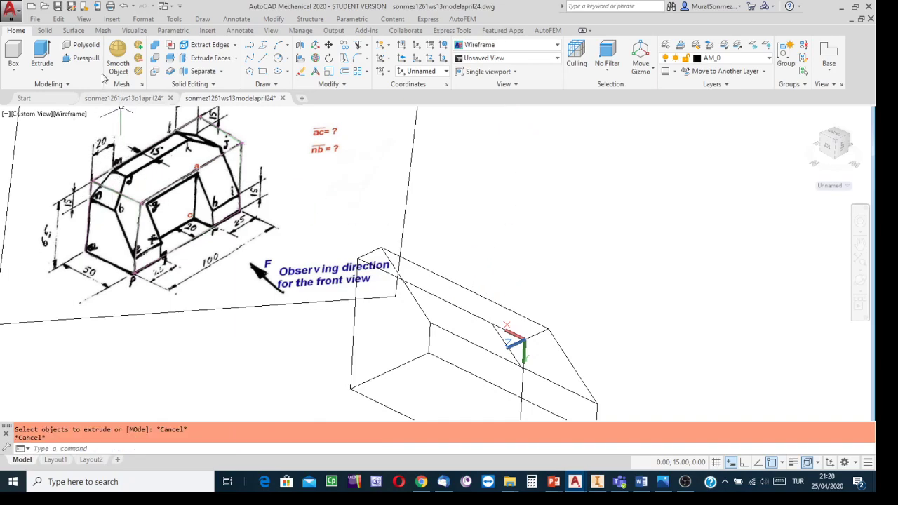
- Extrude the triangular corner profile from the rear face through the block and past its front side
{"action": "left_click", "coordinate": [42, 53]}
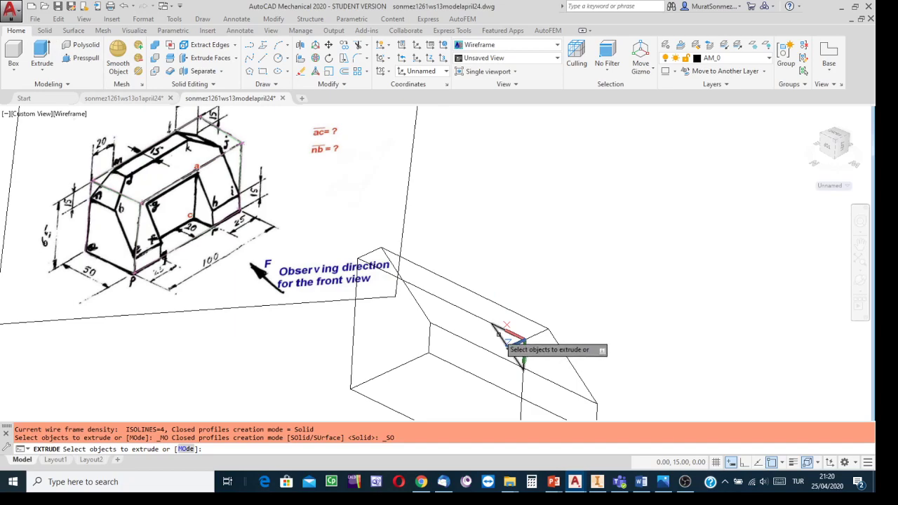
{"action": "scroll", "coordinate": [507, 346], "scroll_direction": "up", "scroll_amount": 3}
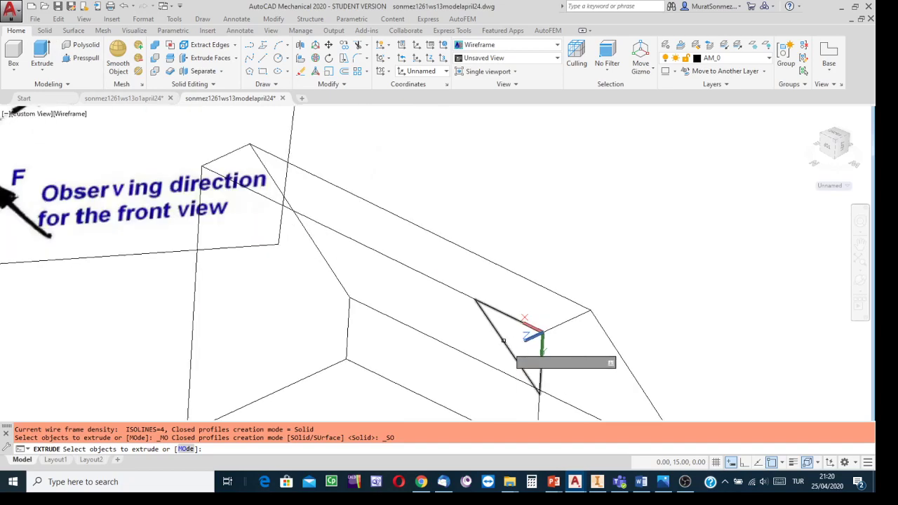
{"action": "left_click", "coordinate": [503, 340]}
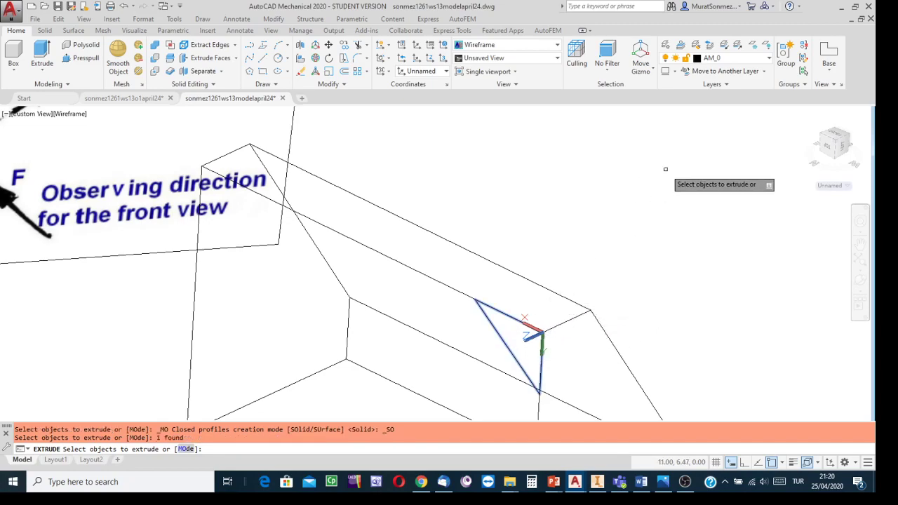
{"action": "key", "text": "Return"}
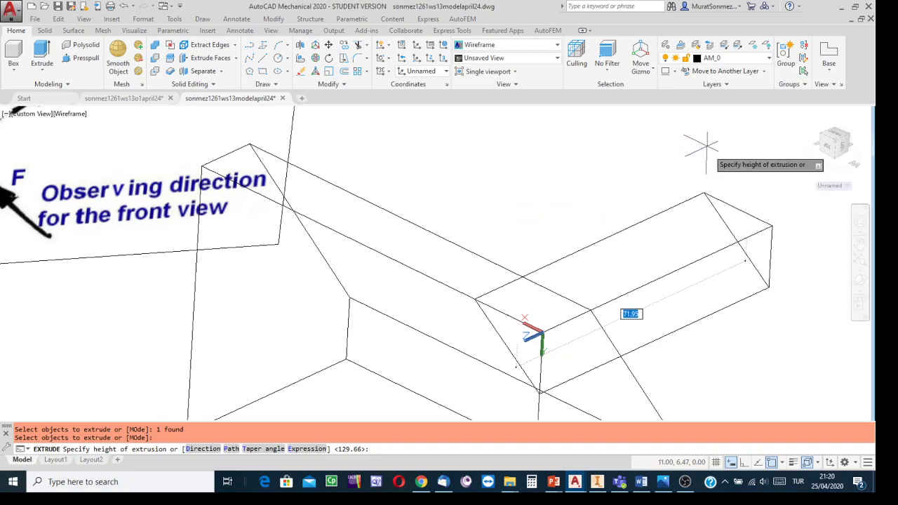
{"action": "left_click", "coordinate": [707, 208]}
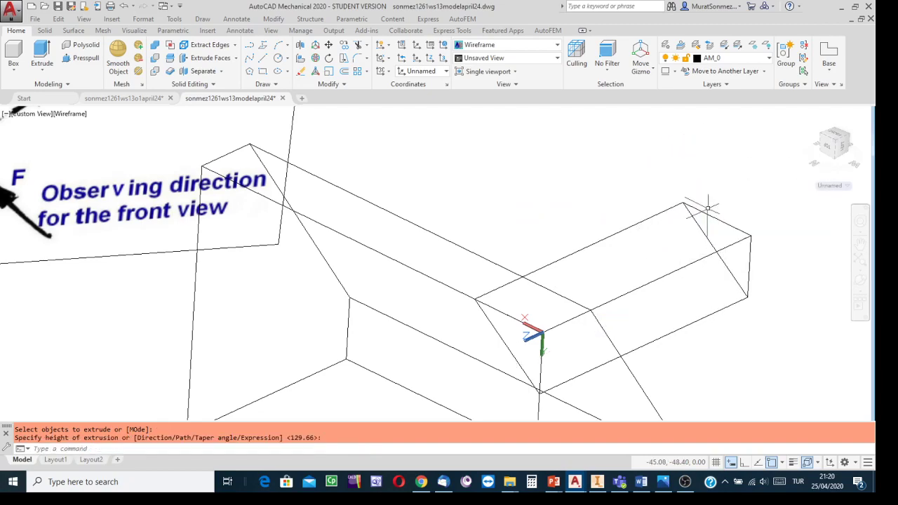
- Change the model's visual style to Conceptual so the extruded corner prism and block are shaded
{"action": "scroll", "coordinate": [571, 154], "scroll_direction": "down", "scroll_amount": 6}
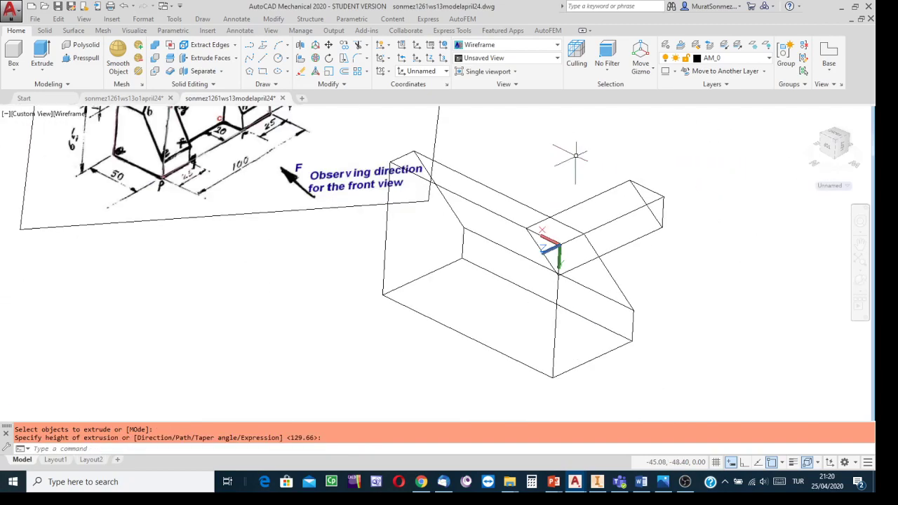
{"action": "middle_click_drag", "start_coordinate": [570, 161], "coordinate": [566, 248]}
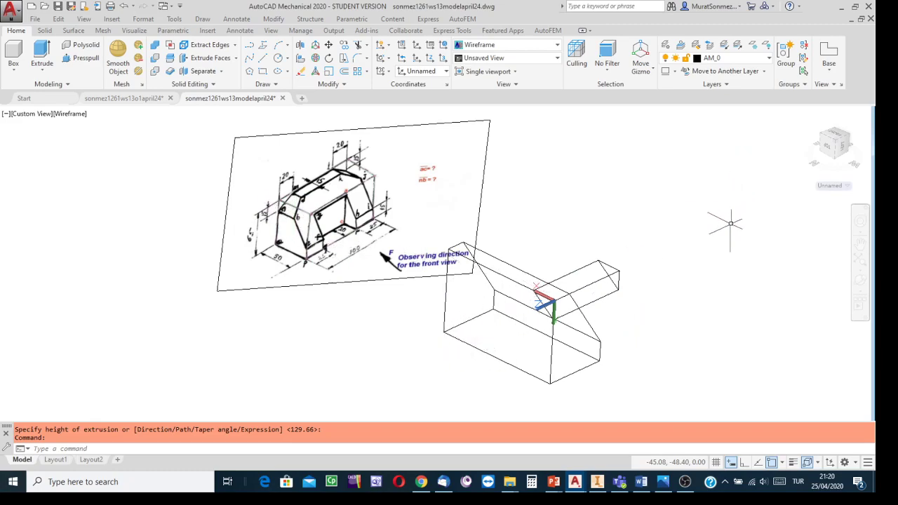
{"action": "left_click", "coordinate": [558, 48]}
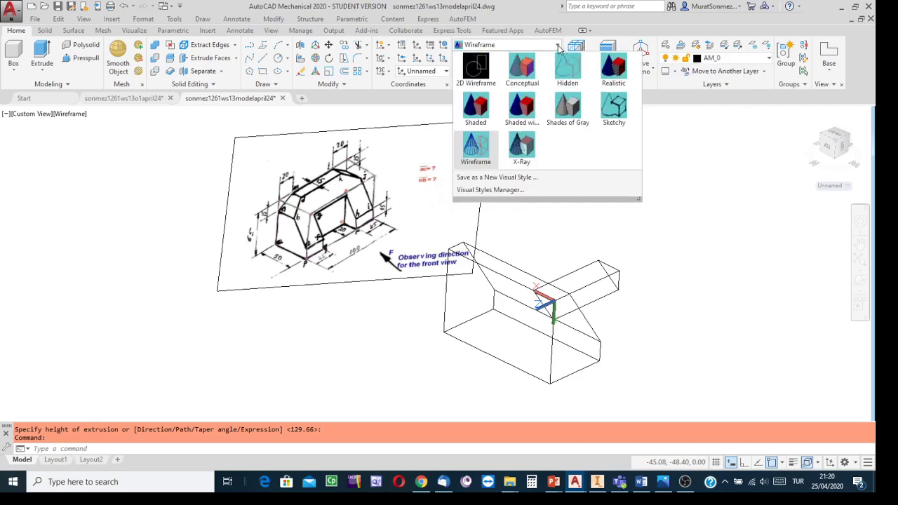
{"action": "left_click", "coordinate": [526, 74]}
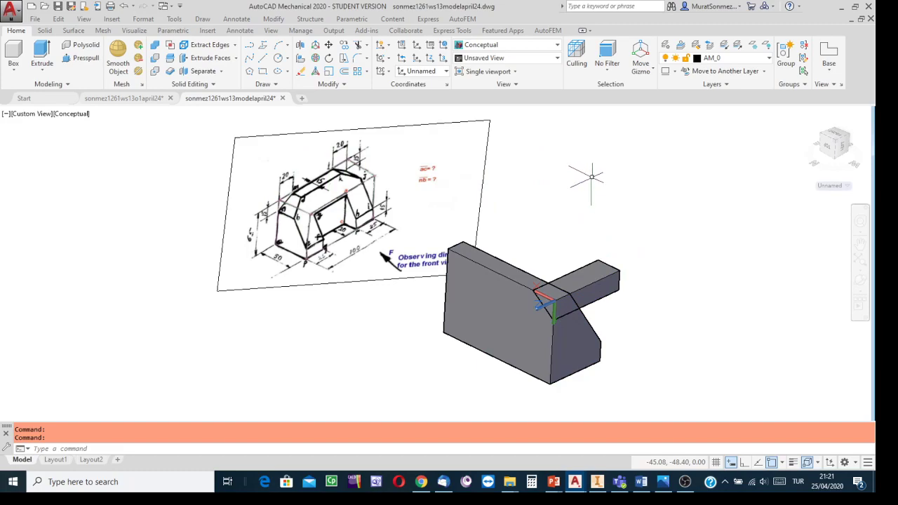
- Start the Mirror command on the extruded triangular corner prism and make sure Midpoint object snap is available for the mirror line
{"action": "scroll", "coordinate": [342, 175], "scroll_direction": "up", "scroll_amount": 3}
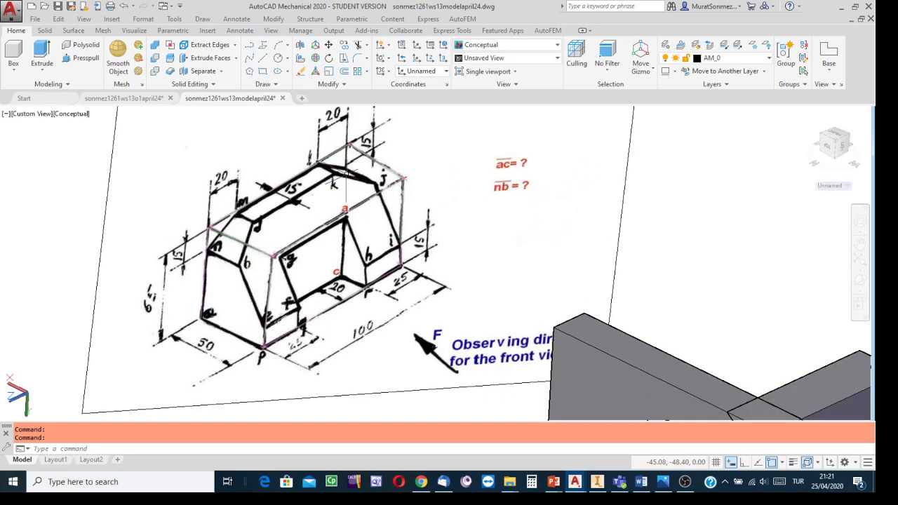
{"action": "scroll", "coordinate": [347, 175], "scroll_direction": "up", "scroll_amount": 2}
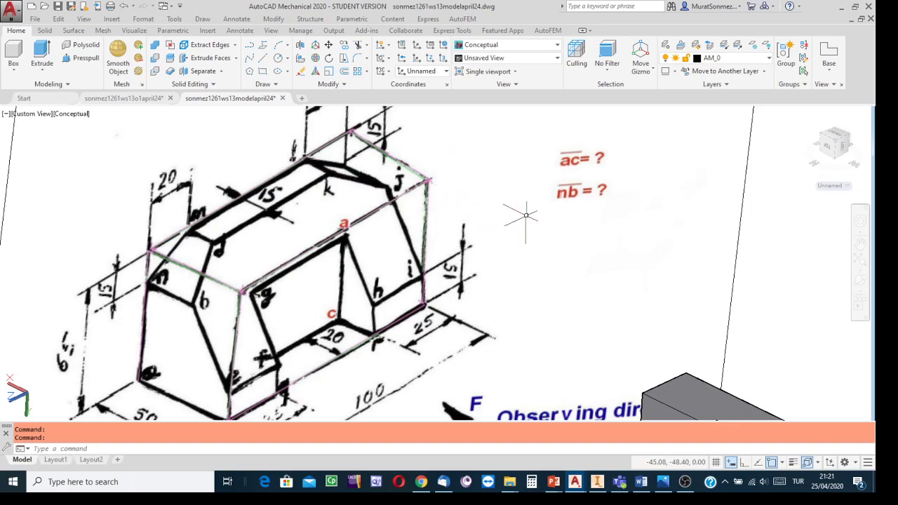
{"action": "scroll", "coordinate": [519, 219], "scroll_direction": "down", "scroll_amount": 5}
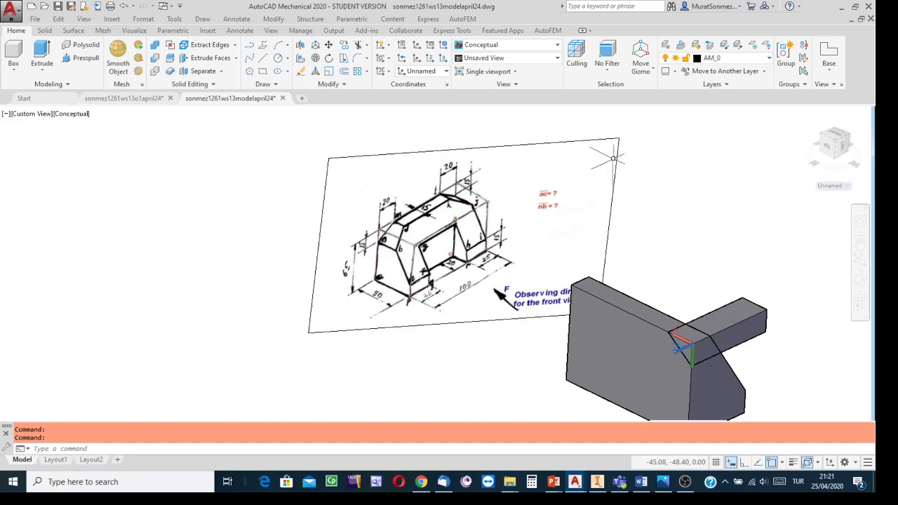
{"action": "middle_click_drag", "start_coordinate": [625, 175], "coordinate": [511, 149]}
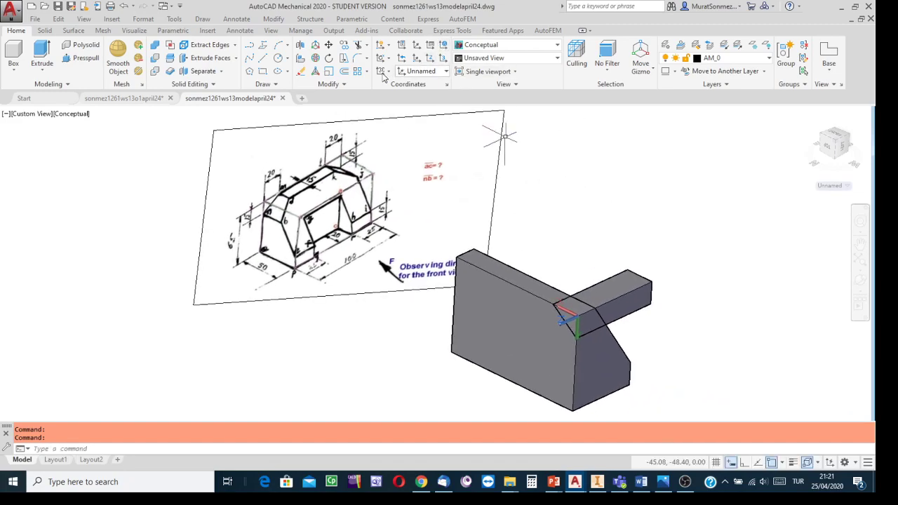
{"action": "left_click", "coordinate": [344, 84]}
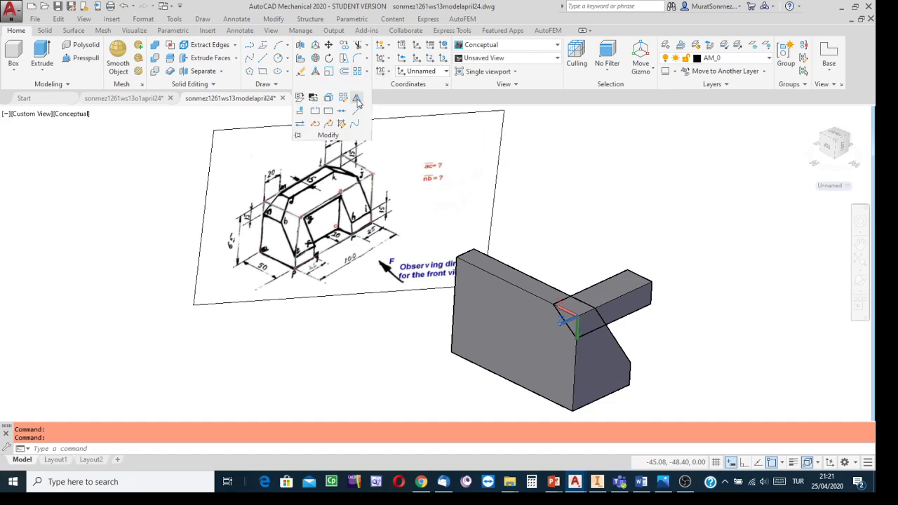
{"action": "left_click", "coordinate": [356, 99]}
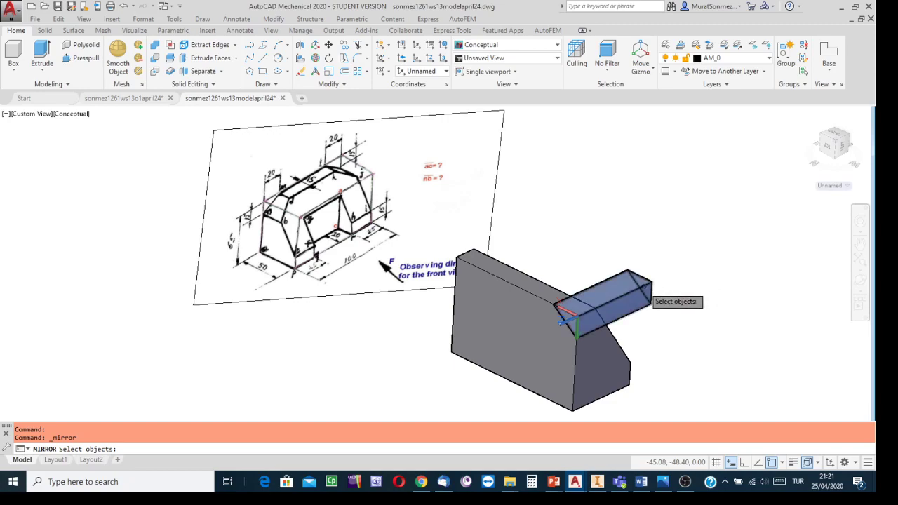
{"action": "left_click", "coordinate": [644, 288]}
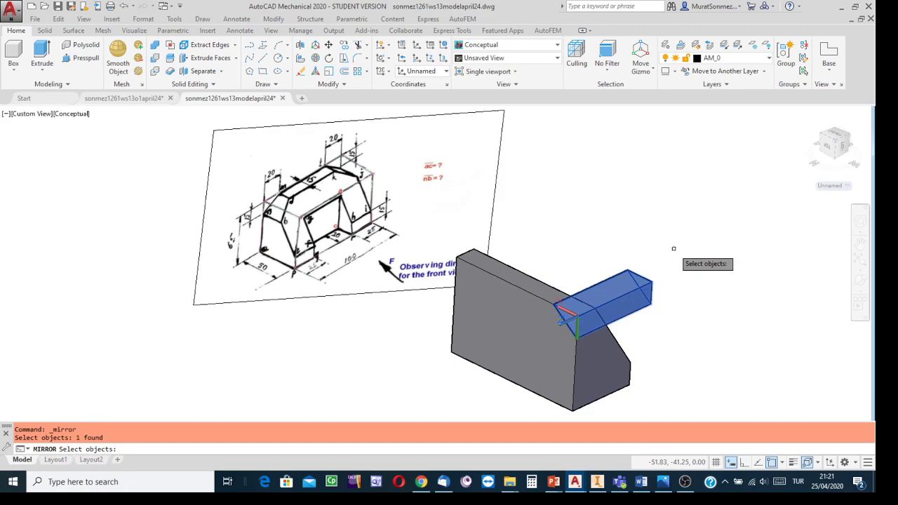
{"action": "key", "text": "Return"}
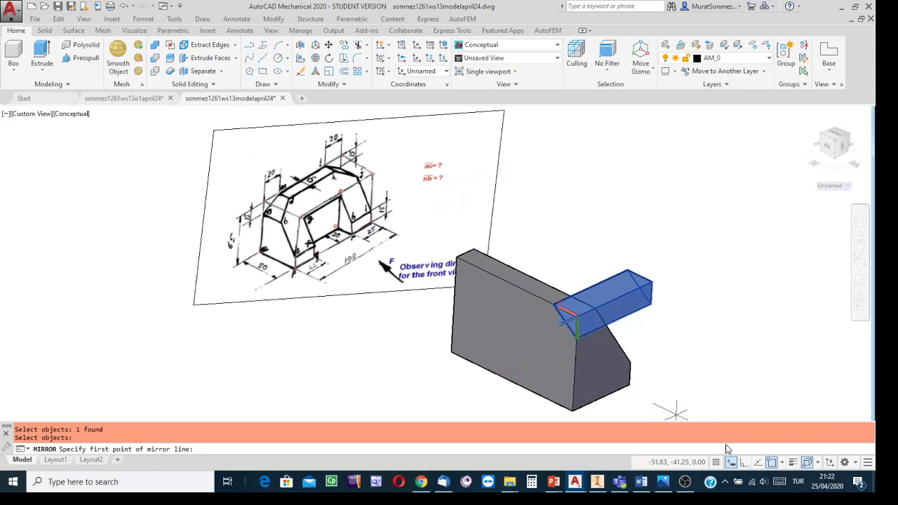
{"action": "left_click", "coordinate": [783, 463]}
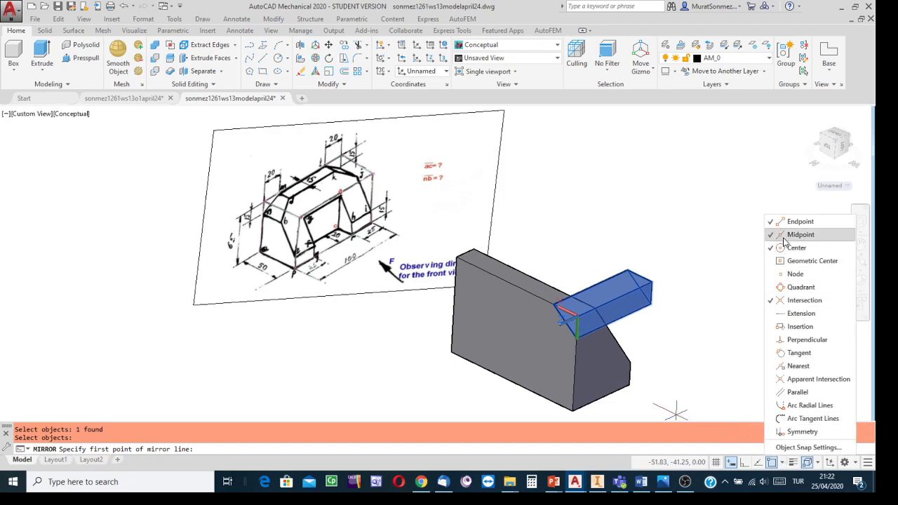
{"action": "left_click", "coordinate": [775, 235]}
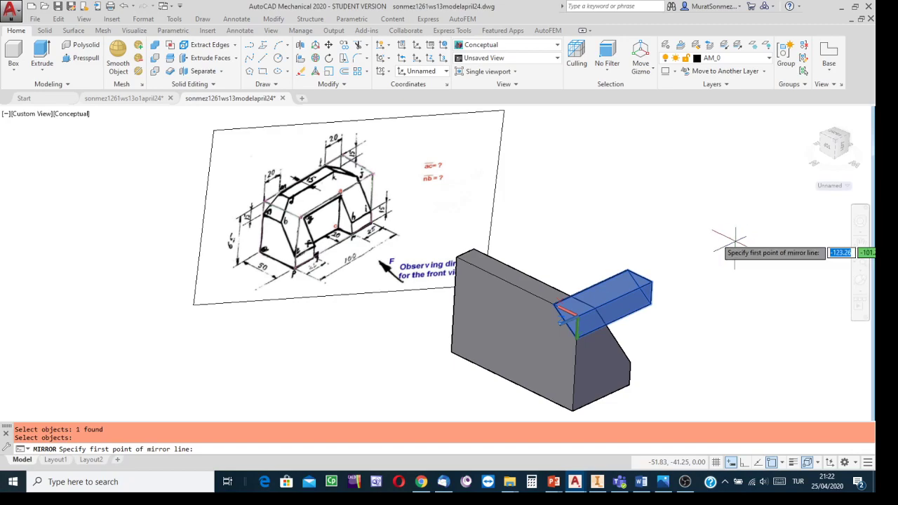
- Mirror the prism about the line joining the midpoints of the rear face's upper and lower edges, keeping the source object
{"action": "scroll", "coordinate": [519, 284], "scroll_direction": "up", "scroll_amount": 5}
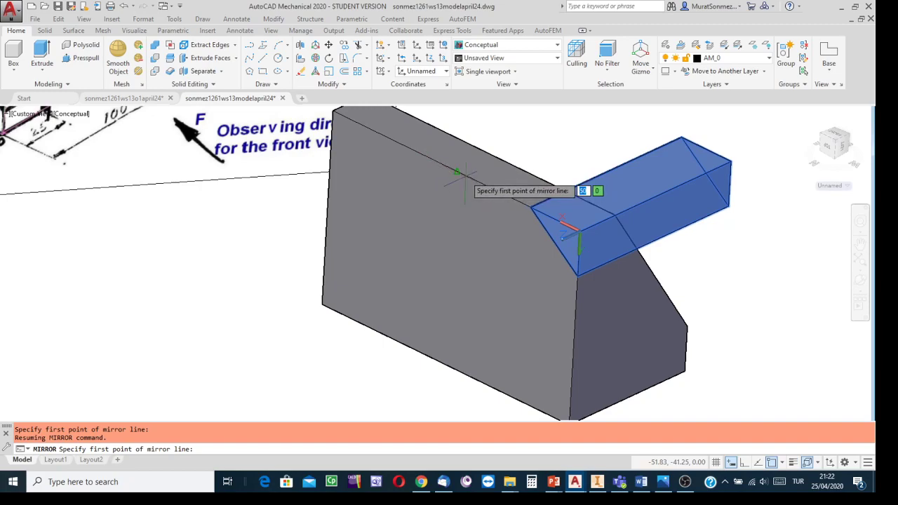
{"action": "left_click", "coordinate": [457, 172]}
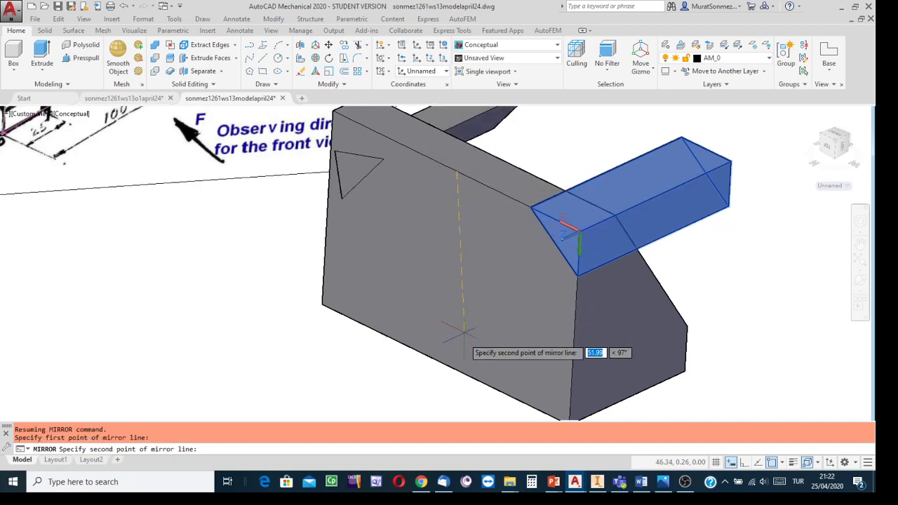
{"action": "left_click", "coordinate": [445, 366]}
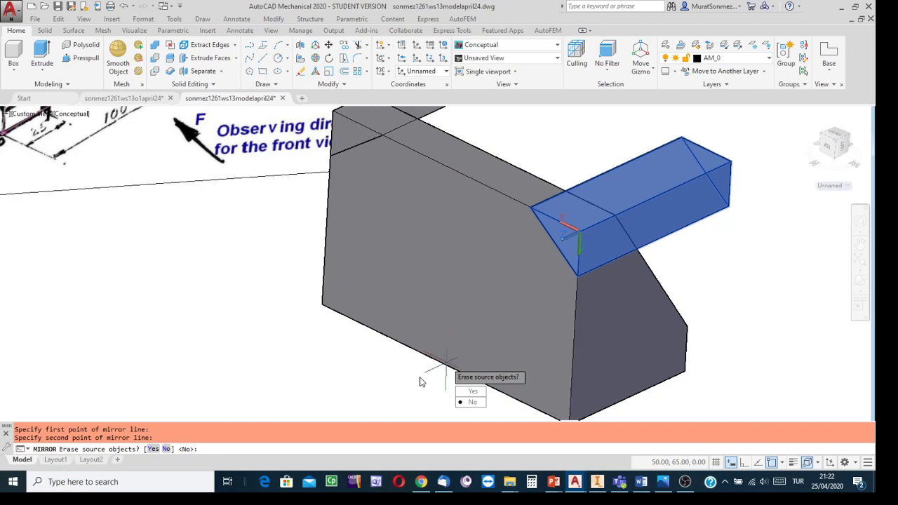
{"action": "scroll", "coordinate": [421, 382], "scroll_direction": "up", "scroll_amount": 2}
{"action": "scroll", "coordinate": [367, 386], "scroll_direction": "down", "scroll_amount": 4}
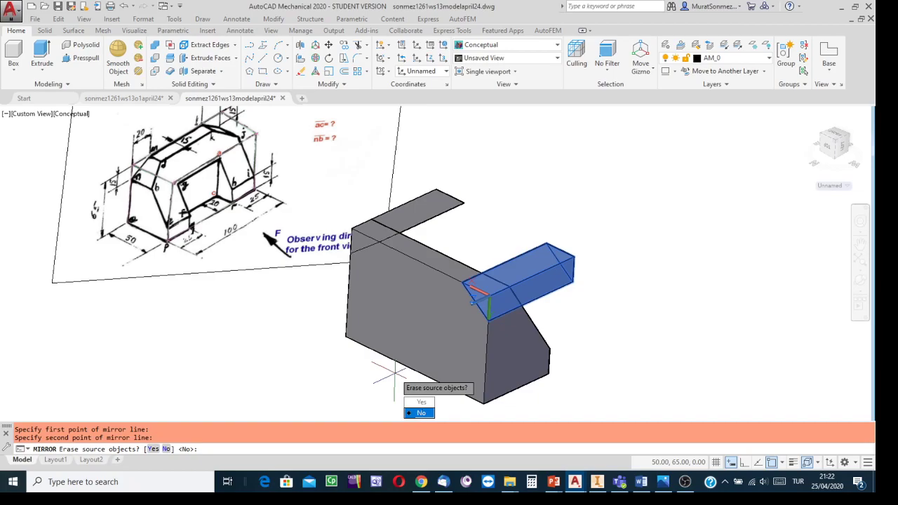
{"action": "key", "text": "Return"}
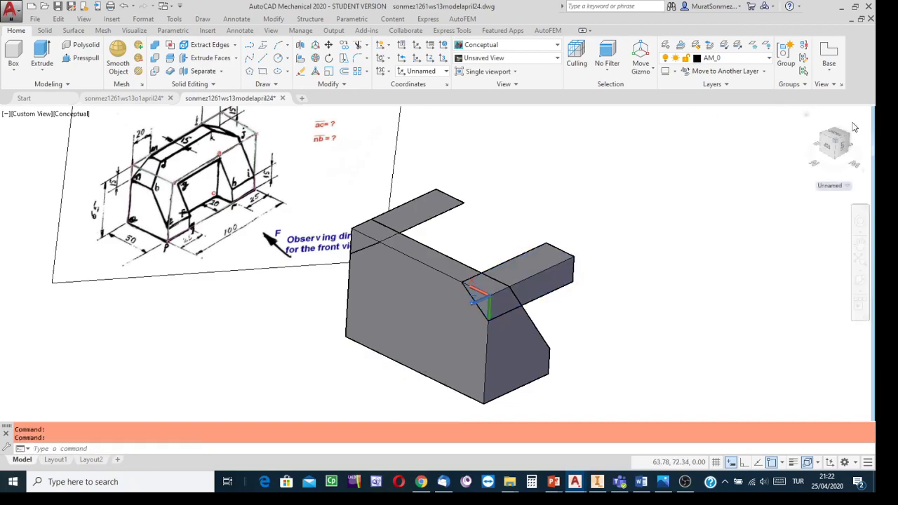
- Subtract both triangular corner prisms from the sloped block, viewing it from the side where the prisms stick out
{"action": "left_click", "coordinate": [850, 133]}
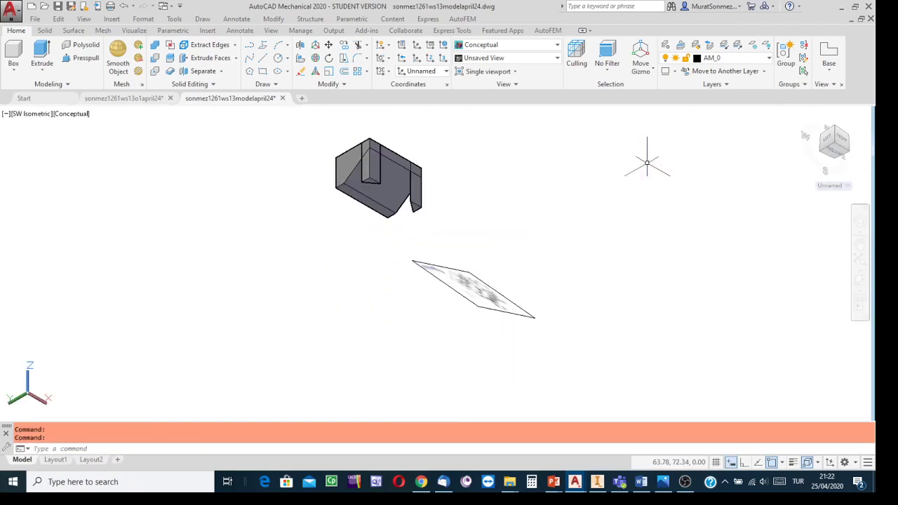
{"action": "left_click", "coordinate": [861, 281]}
{"action": "left_click_drag", "start_coordinate": [445, 285], "coordinate": [541, 220]}
{"action": "left_click_drag", "start_coordinate": [568, 257], "coordinate": [536, 327]}
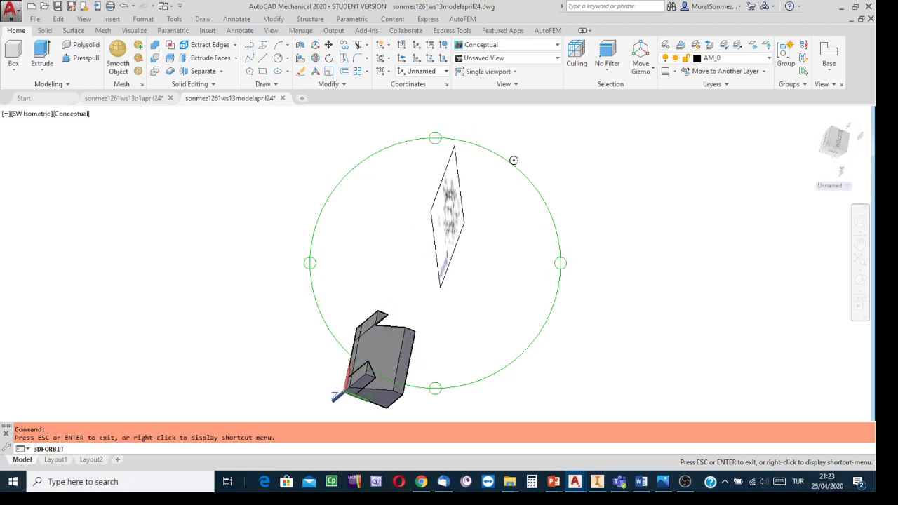
{"action": "left_click_drag", "start_coordinate": [517, 168], "coordinate": [559, 278]}
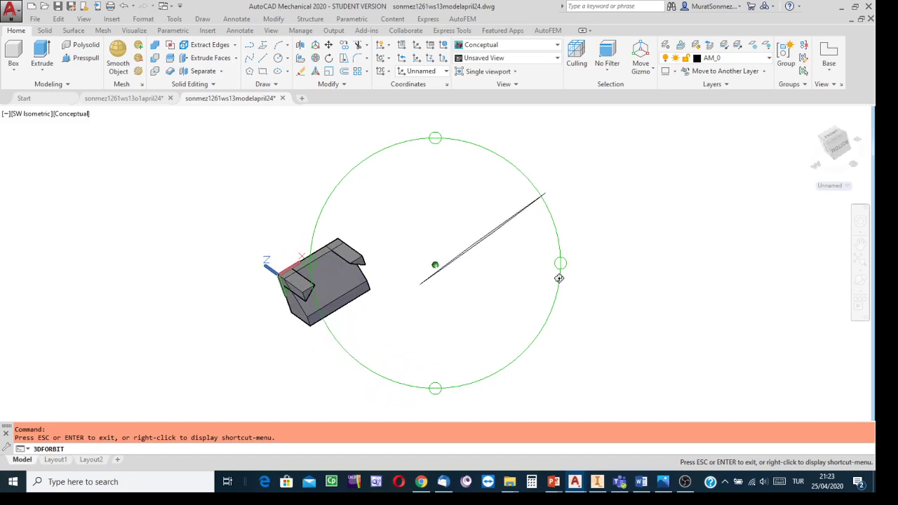
{"action": "scroll", "coordinate": [401, 289], "scroll_direction": "up", "scroll_amount": 5}
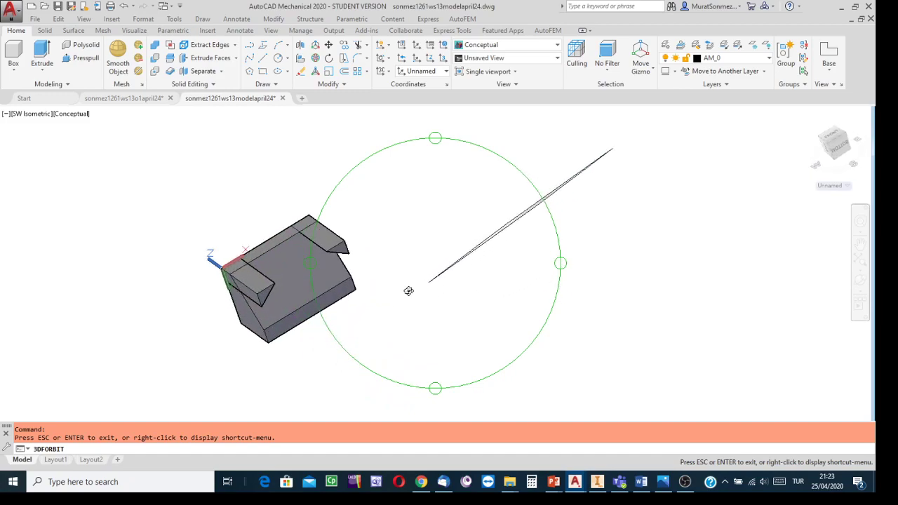
{"action": "key", "text": "Escape"}
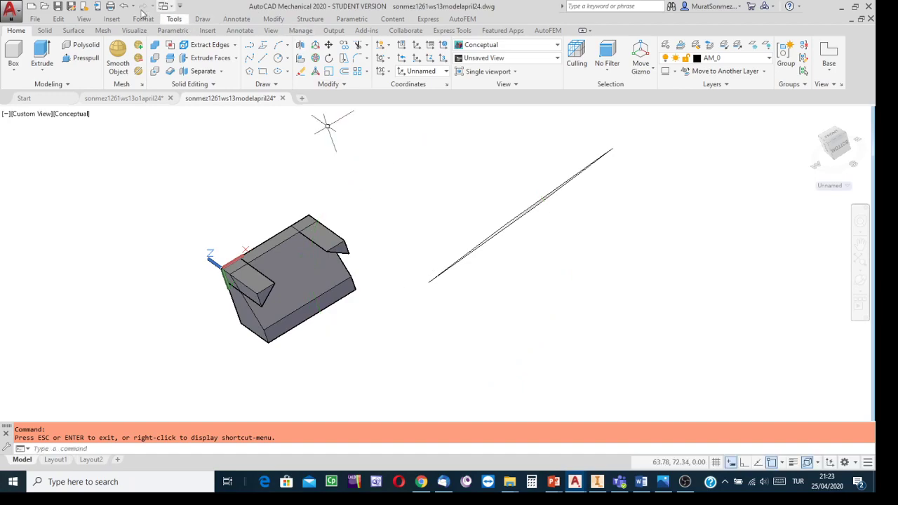
{"action": "left_click", "coordinate": [156, 61]}
{"action": "left_click", "coordinate": [275, 249]}
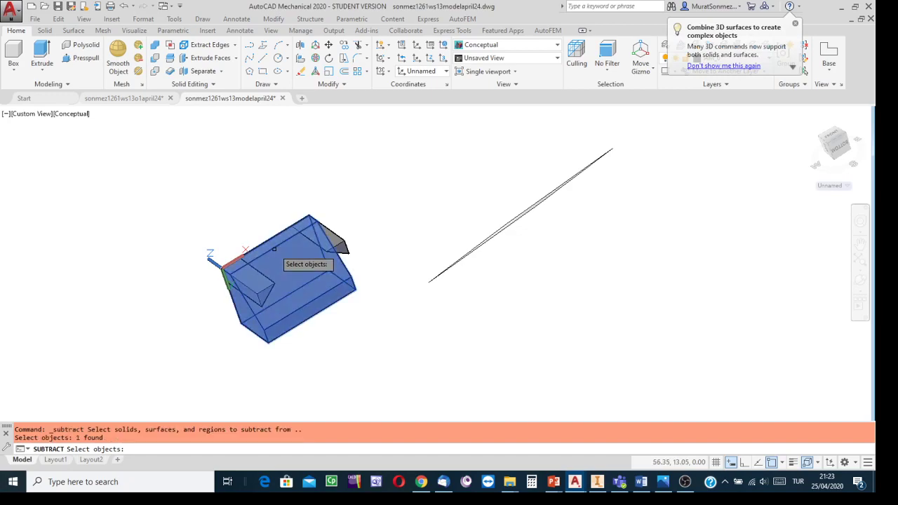
{"action": "key", "text": "Return"}
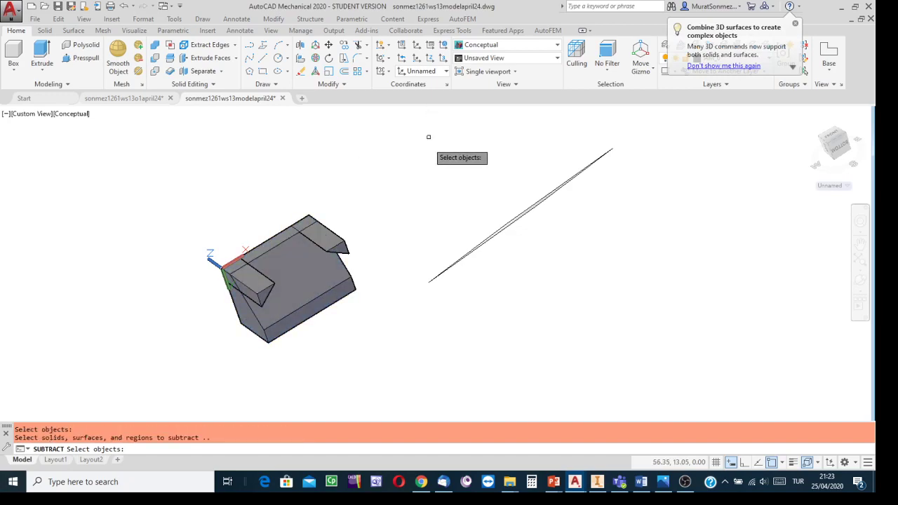
{"action": "left_click", "coordinate": [340, 239]}
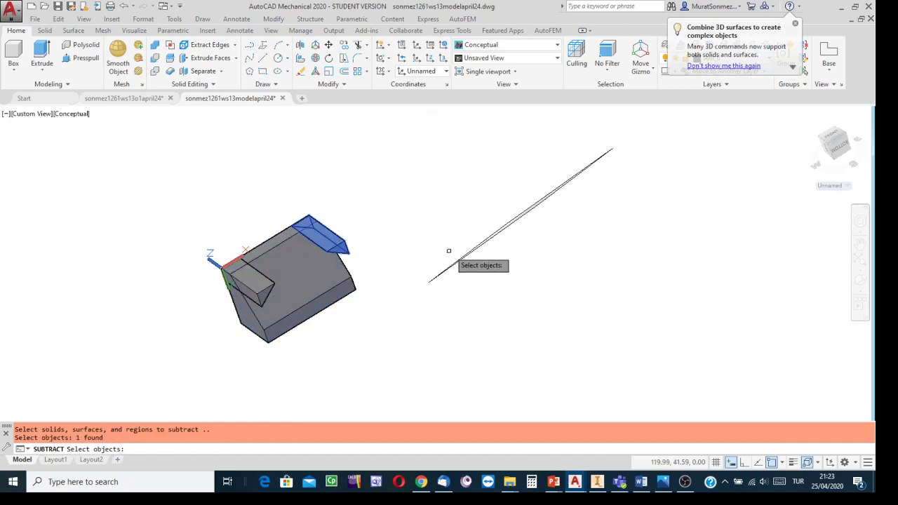
{"action": "left_click", "coordinate": [260, 289]}
{"action": "key", "text": "Return"}
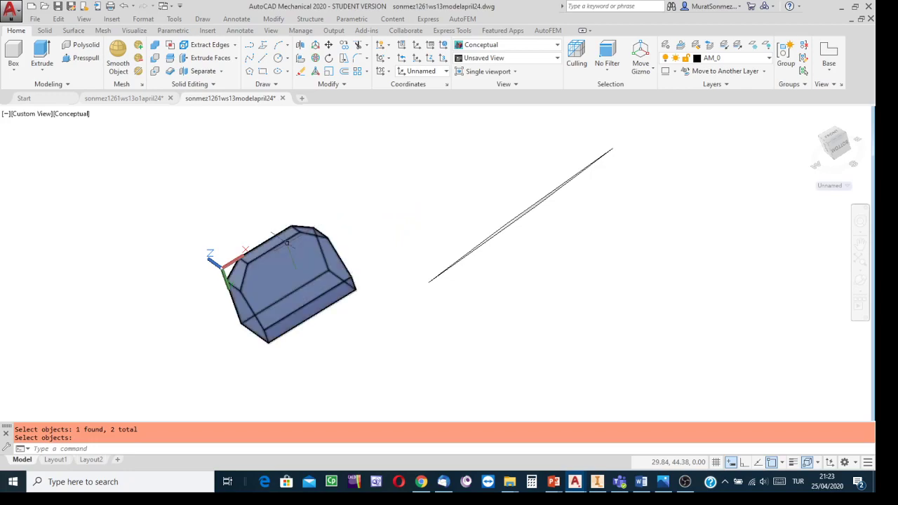
- Check the cut upper corners of the solid from an adjusted viewpoint and save the drawing
{"action": "scroll", "coordinate": [328, 238], "scroll_direction": "down", "scroll_amount": 2}
{"action": "scroll", "coordinate": [329, 238], "scroll_direction": "up", "scroll_amount": 2}
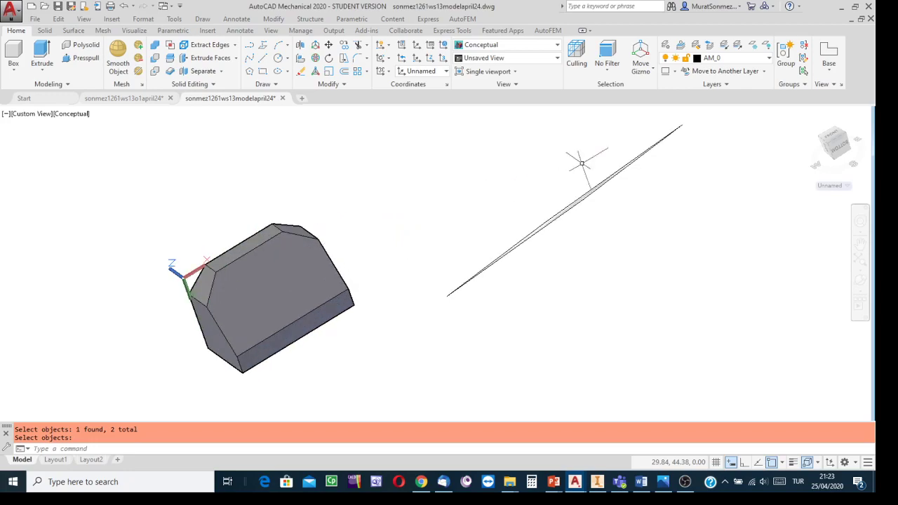
{"action": "left_click", "coordinate": [807, 117]}
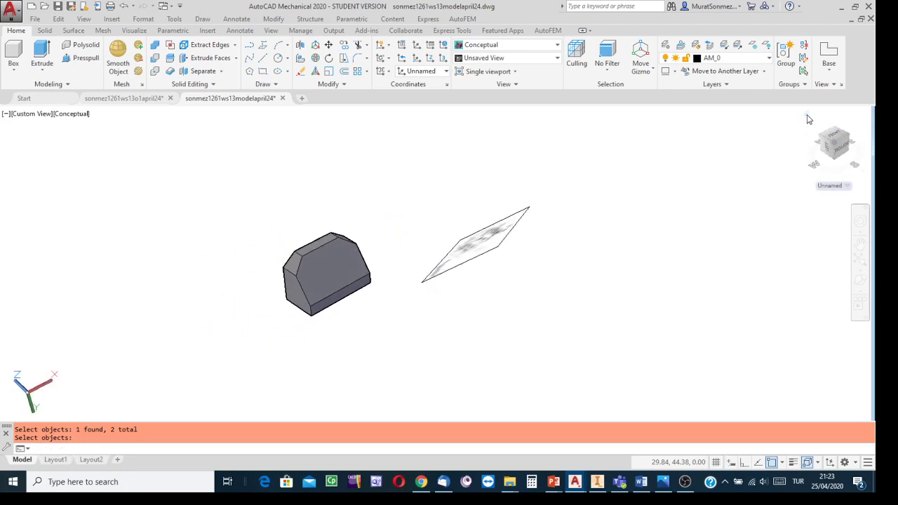
{"action": "scroll", "coordinate": [439, 262], "scroll_direction": "up", "scroll_amount": 3}
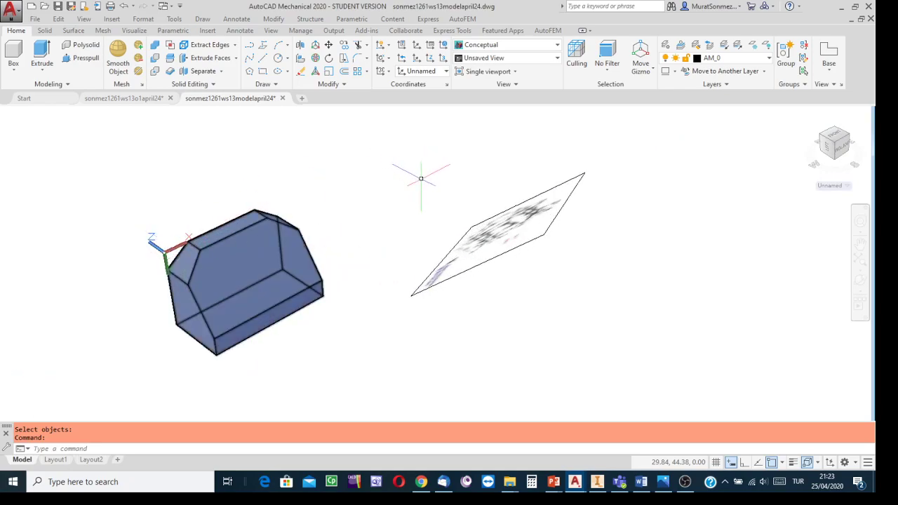
{"action": "scroll", "coordinate": [437, 208], "scroll_direction": "down", "scroll_amount": 1}
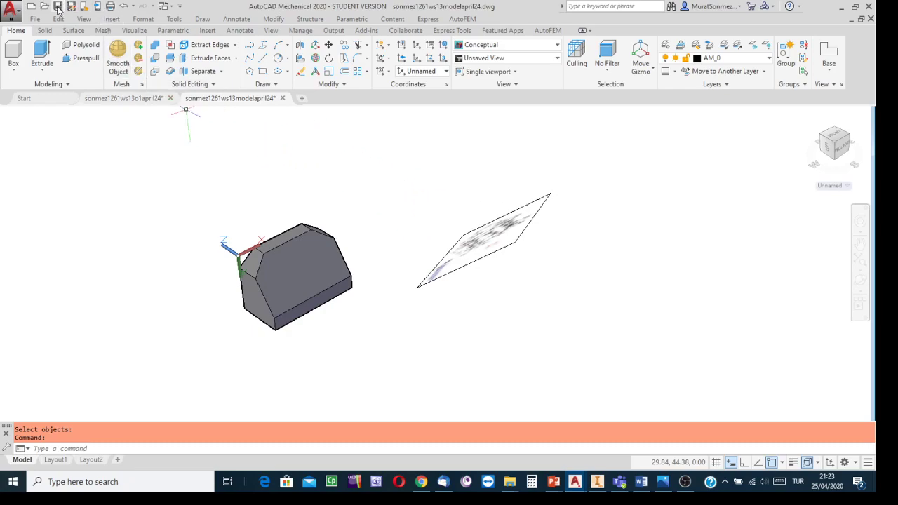
{"action": "key", "text": "ctrl+s"}
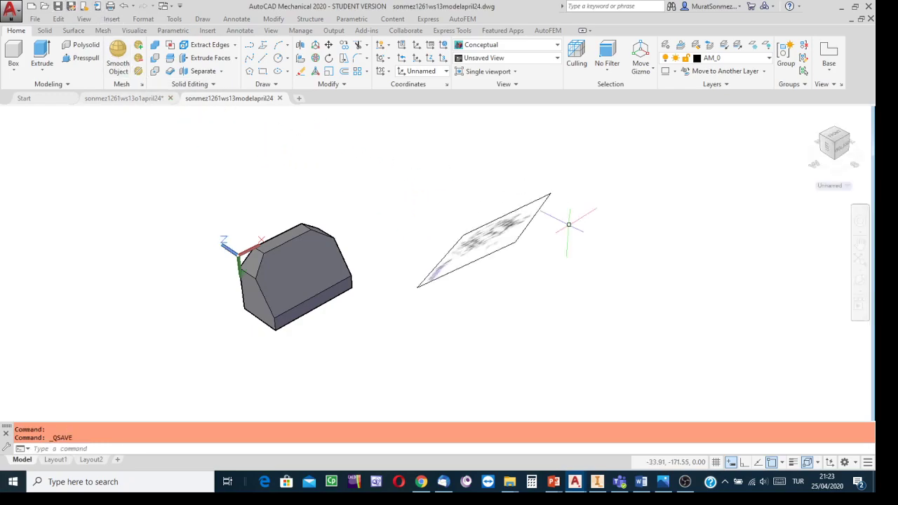
{"action": "left_click", "coordinate": [861, 281]}
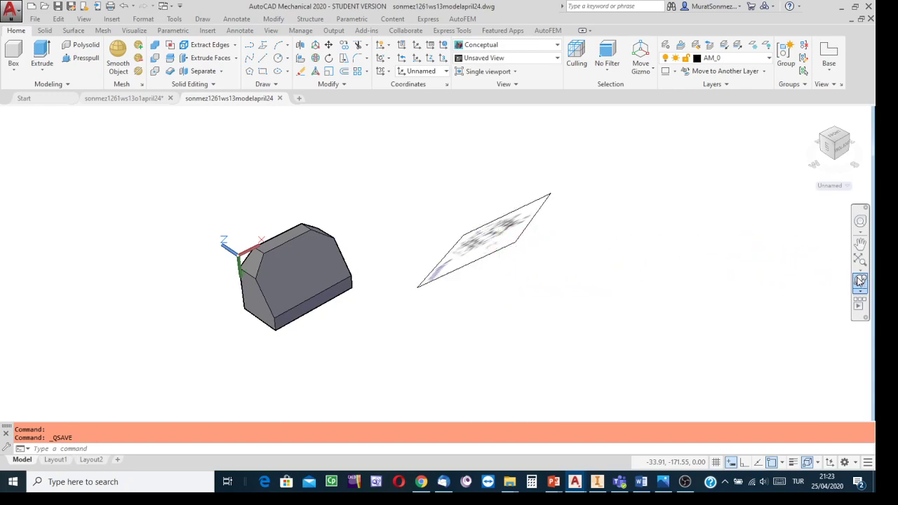
{"action": "left_click_drag", "start_coordinate": [453, 227], "coordinate": [482, 237]}
{"action": "key", "text": "Escape"}
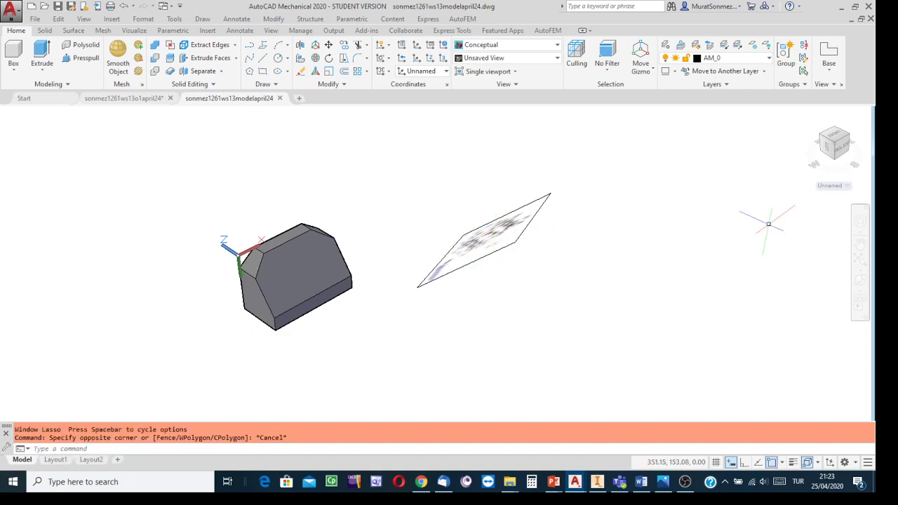
{"action": "key", "text": "Escape"}
{"action": "key", "text": "Escape"}
- Inspect the trimmed solid from several sides and switch to the ws13o1.png picture in Photos to study the remaining front opening
{"action": "left_click", "coordinate": [860, 280]}
{"action": "left_click_drag", "start_coordinate": [536, 262], "coordinate": [547, 164]}
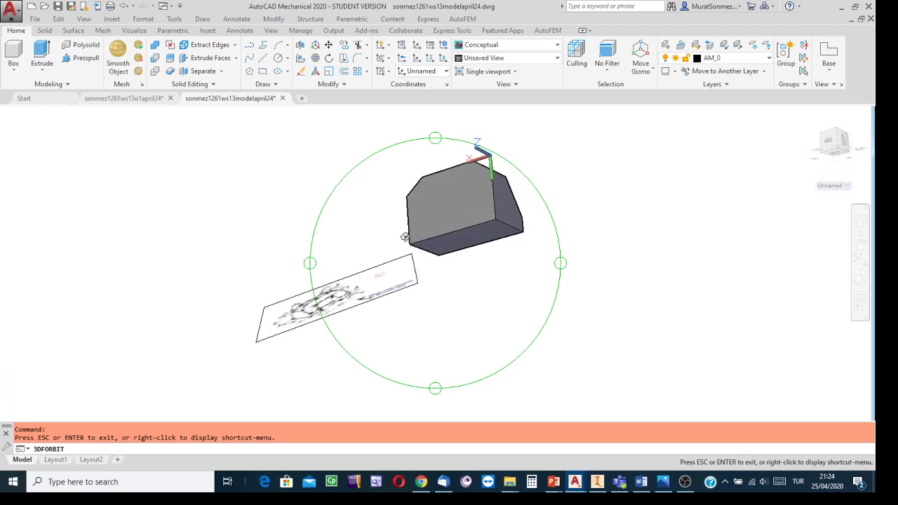
{"action": "left_click_drag", "start_coordinate": [396, 238], "coordinate": [440, 387]}
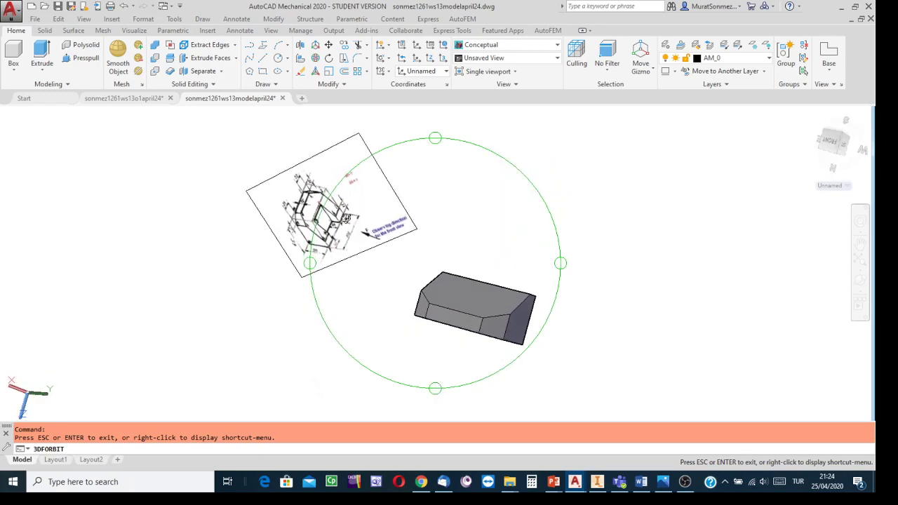
{"action": "scroll", "coordinate": [346, 219], "scroll_direction": "down", "scroll_amount": 2}
{"action": "scroll", "coordinate": [302, 207], "scroll_direction": "up", "scroll_amount": 6}
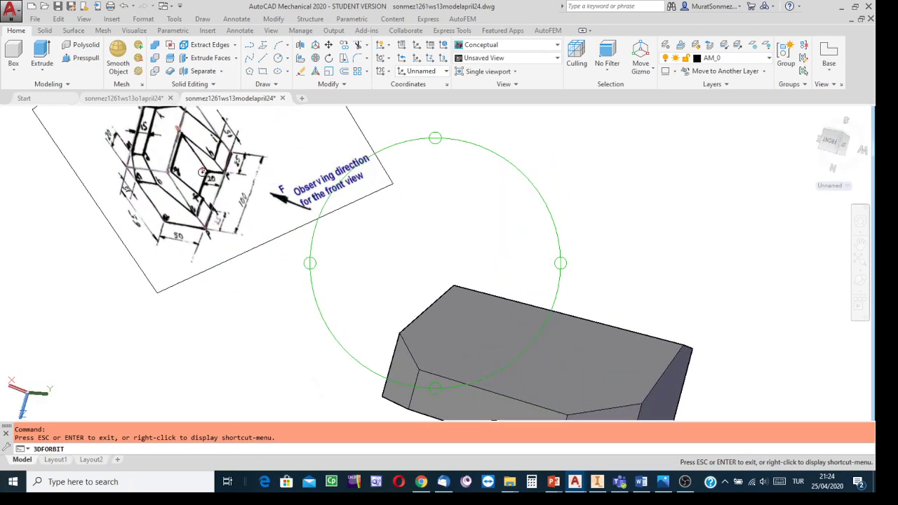
{"action": "left_click_drag", "start_coordinate": [236, 188], "coordinate": [244, 182]}
{"action": "left_click", "coordinate": [664, 481]}
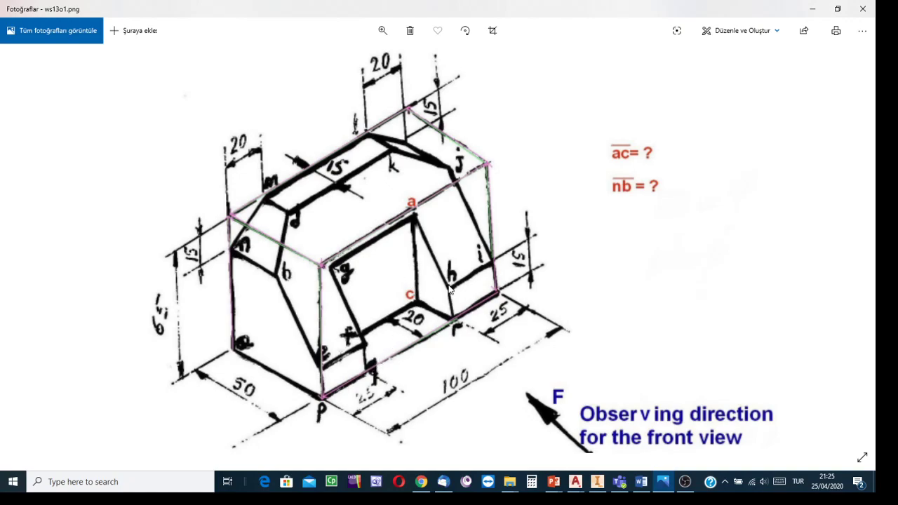
- Switch to Inventor to examine the rectangular opening on the underside of ortho cw1 solid.ipt and return to the AutoCAD model drawing
{"action": "left_click", "coordinate": [597, 482]}
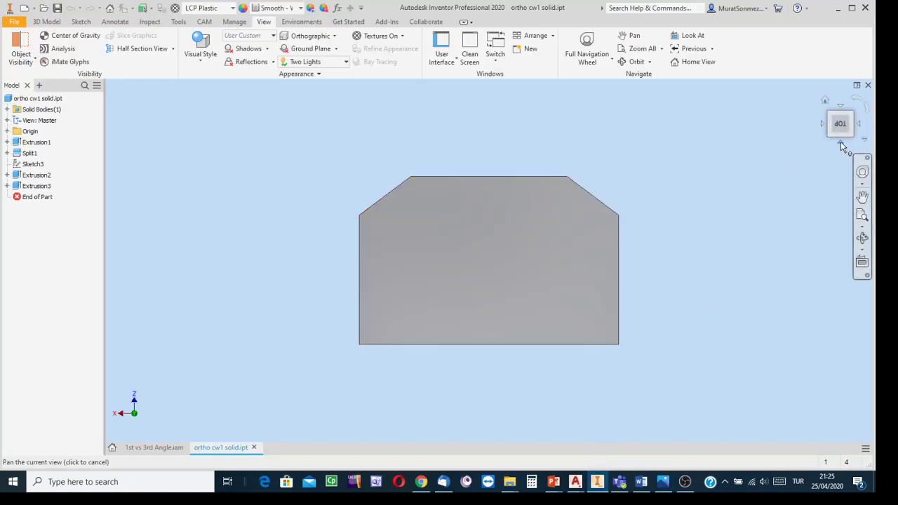
{"action": "left_click", "coordinate": [841, 145]}
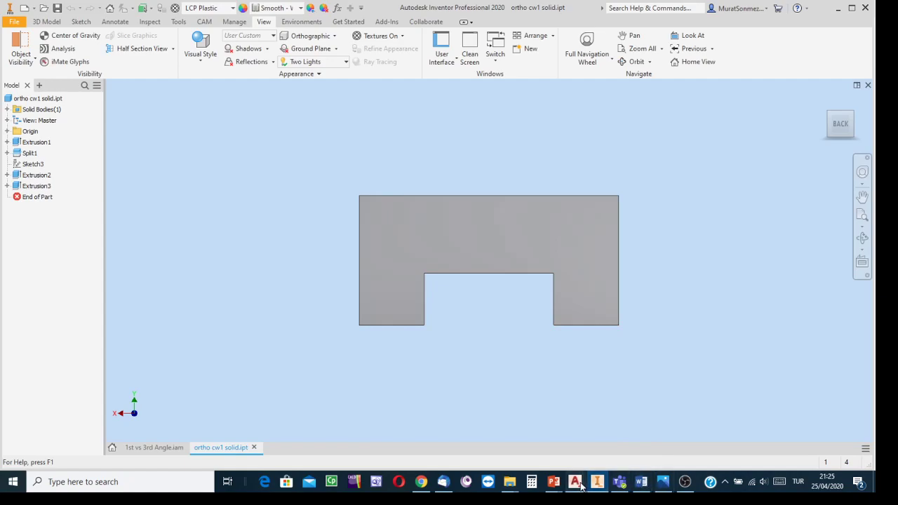
{"action": "mouse_move", "coordinate": [578, 482]}
{"action": "left_click", "coordinate": [627, 441]}
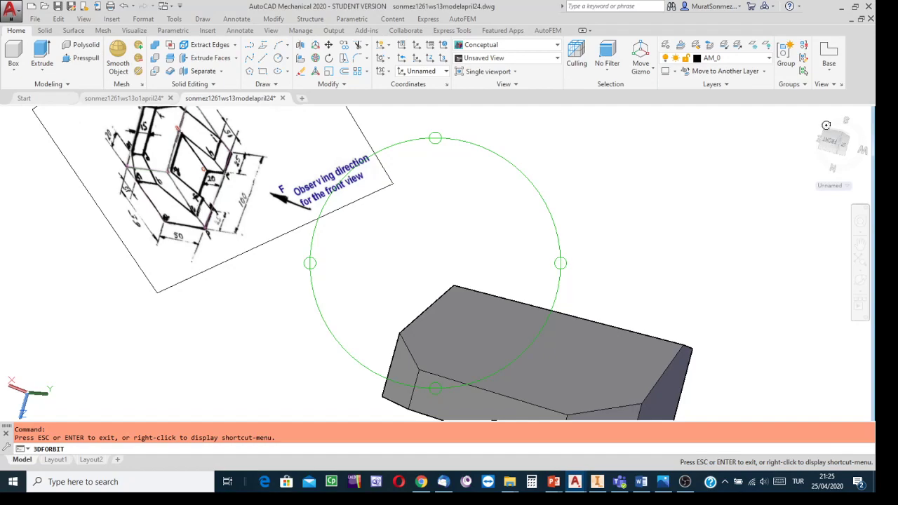
- Set a 3-point UCS on the solid's bottom face, with origin at a front corner, X along the long front edge and Y along the side edge
{"action": "key", "text": "Escape"}
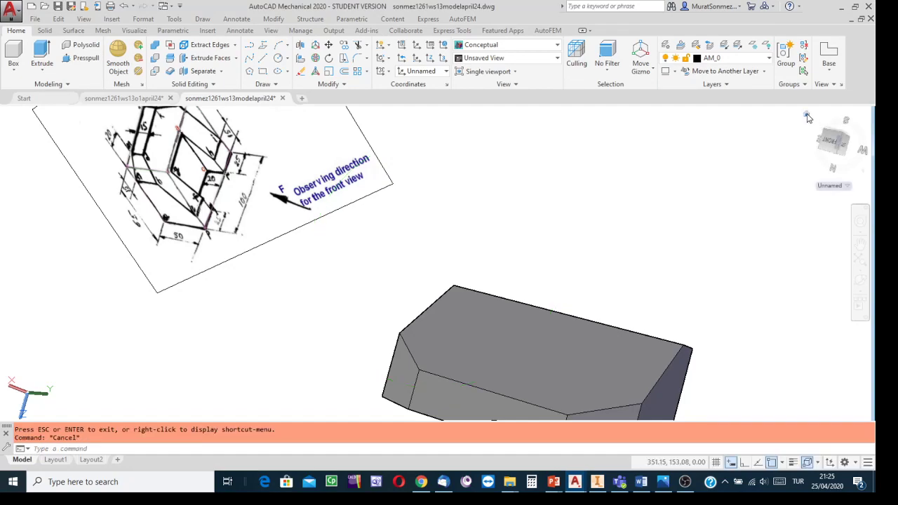
{"action": "left_click", "coordinate": [808, 118]}
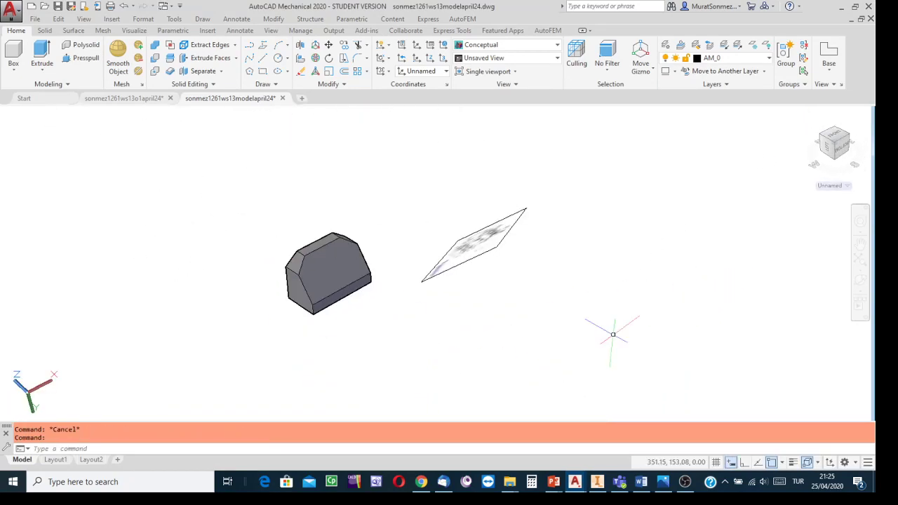
{"action": "left_click", "coordinate": [861, 280]}
{"action": "left_click_drag", "start_coordinate": [341, 305], "coordinate": [332, 264]}
{"action": "left_click_drag", "start_coordinate": [425, 263], "coordinate": [362, 173]}
{"action": "left_click_drag", "start_coordinate": [366, 308], "coordinate": [348, 313]}
{"action": "middle_click_drag", "start_coordinate": [366, 314], "coordinate": [431, 279]}
{"action": "scroll", "coordinate": [396, 292], "scroll_direction": "up", "scroll_amount": 1}
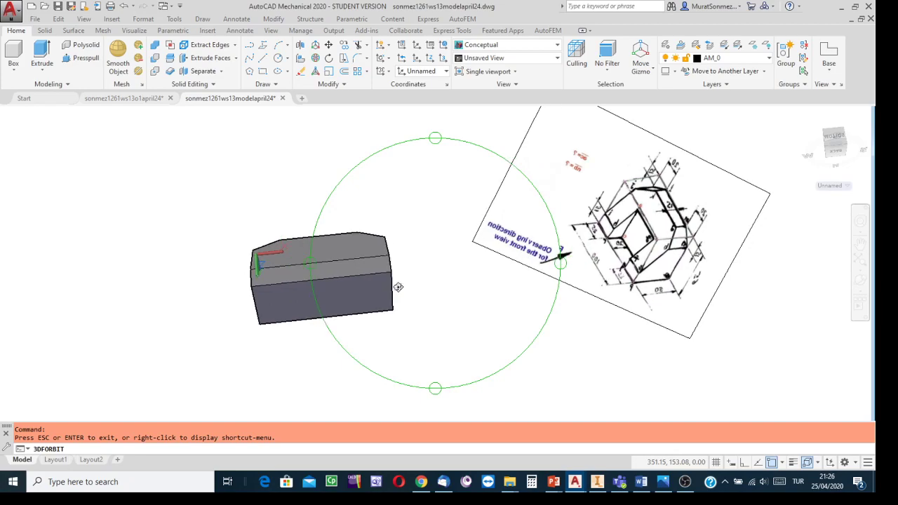
{"action": "left_click_drag", "start_coordinate": [439, 258], "coordinate": [426, 201]}
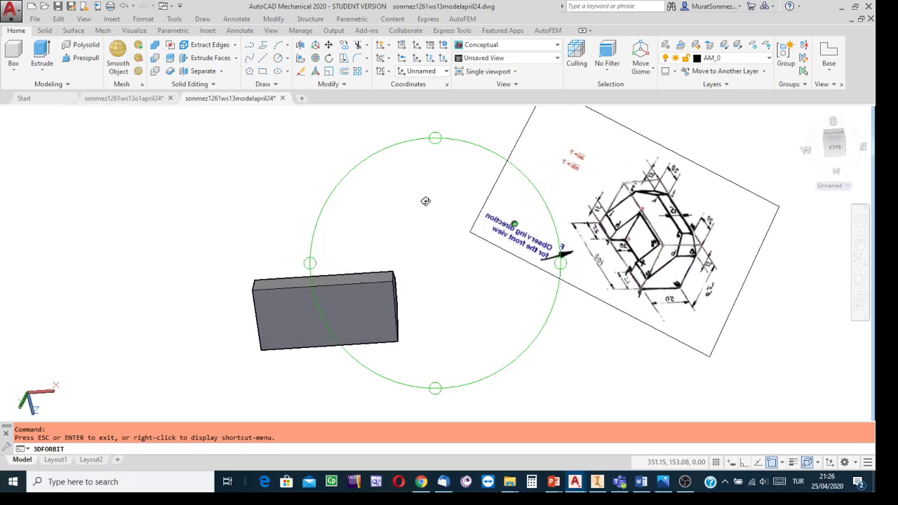
{"action": "key", "text": "Escape"}
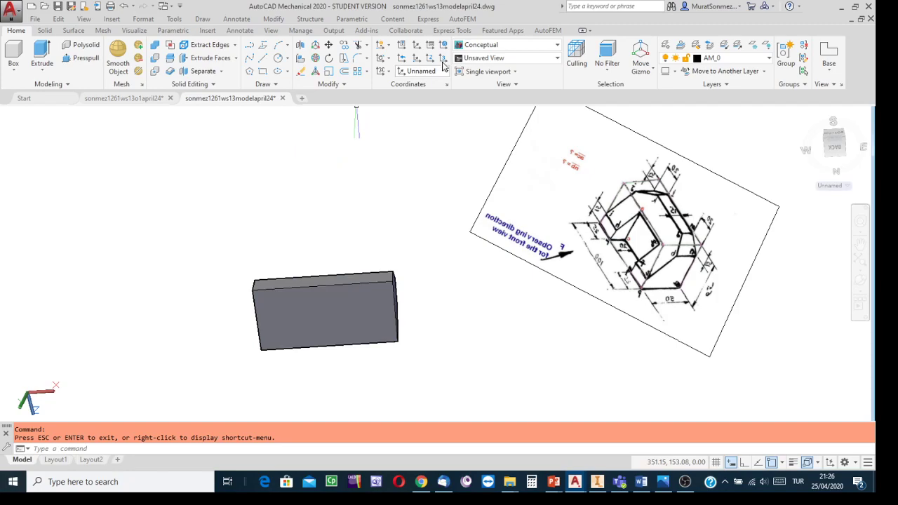
{"action": "left_click", "coordinate": [442, 61]}
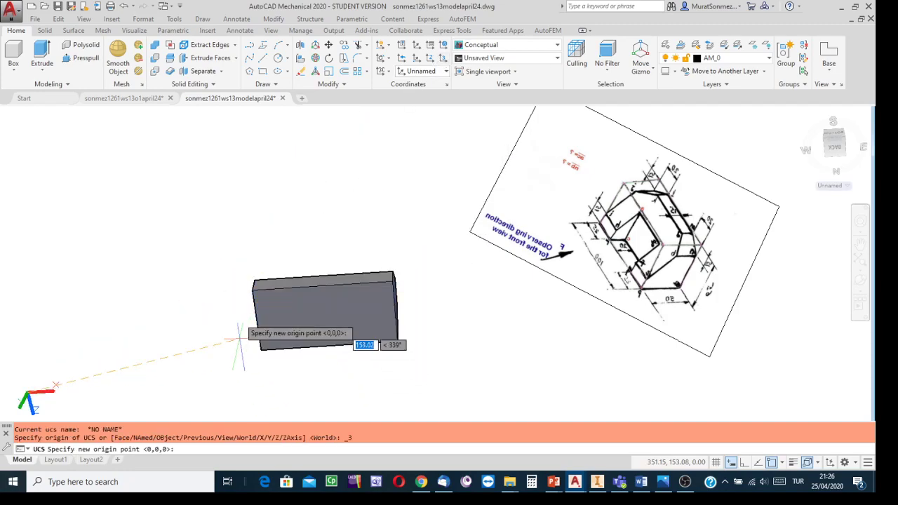
{"action": "scroll", "coordinate": [253, 309], "scroll_direction": "down", "scroll_amount": 2}
{"action": "scroll", "coordinate": [252, 309], "scroll_direction": "up", "scroll_amount": 2}
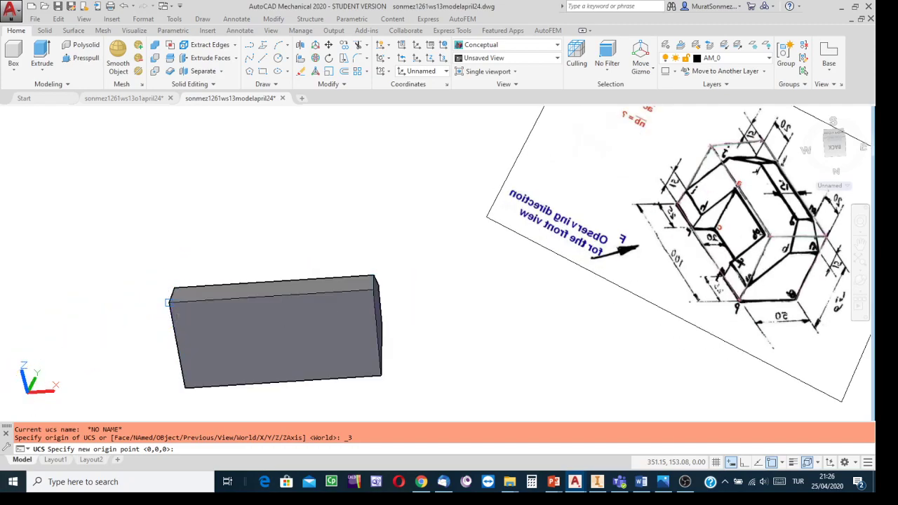
{"action": "left_click", "coordinate": [167, 303]}
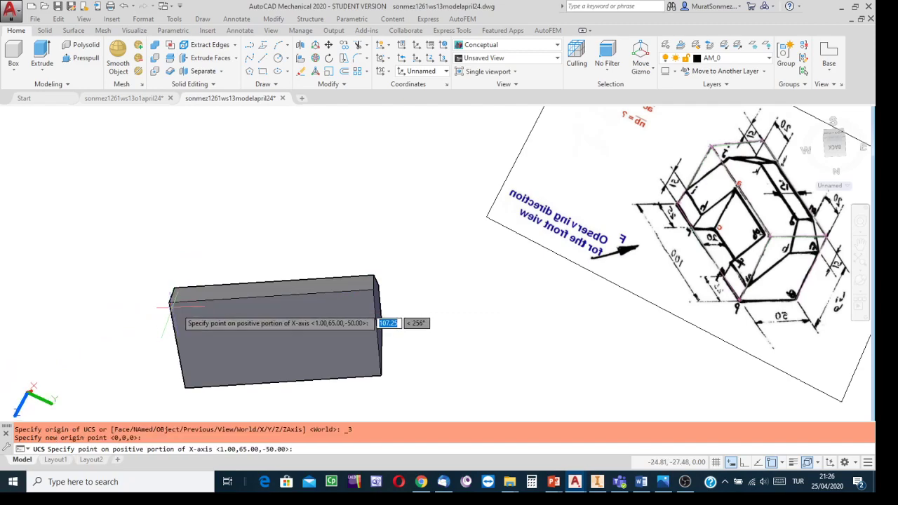
{"action": "left_click", "coordinate": [374, 288]}
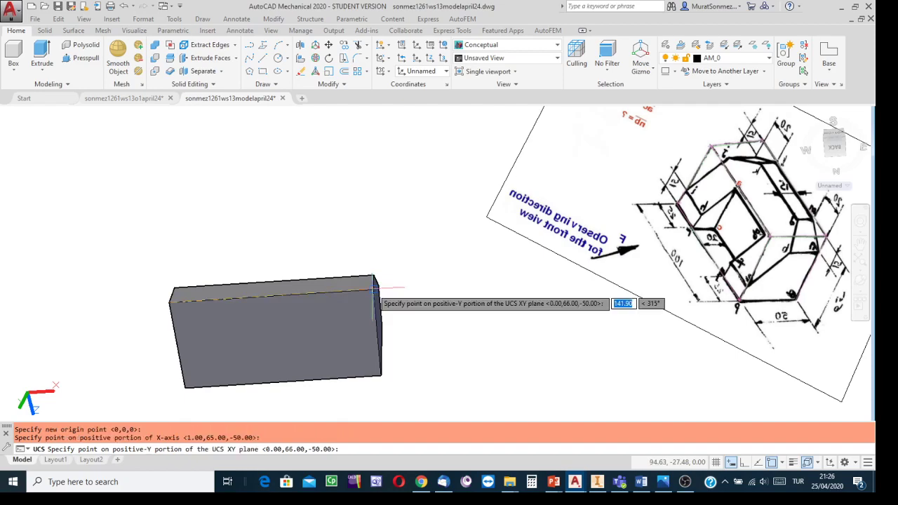
{"action": "left_click", "coordinate": [185, 387]}
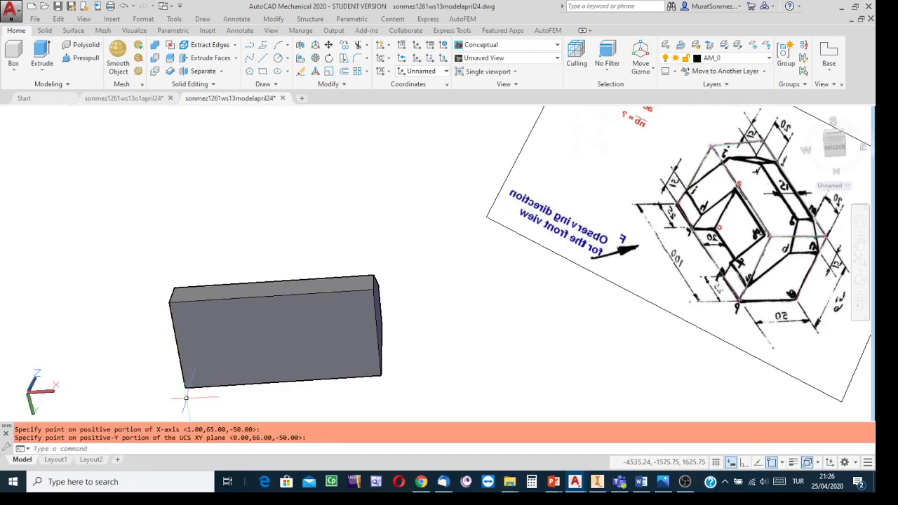
- Examine the bottom face and the opening's dimensions on the reference picture beside the solid
{"action": "scroll", "coordinate": [248, 348], "scroll_direction": "up", "scroll_amount": 4}
{"action": "scroll", "coordinate": [248, 348], "scroll_direction": "down", "scroll_amount": 5}
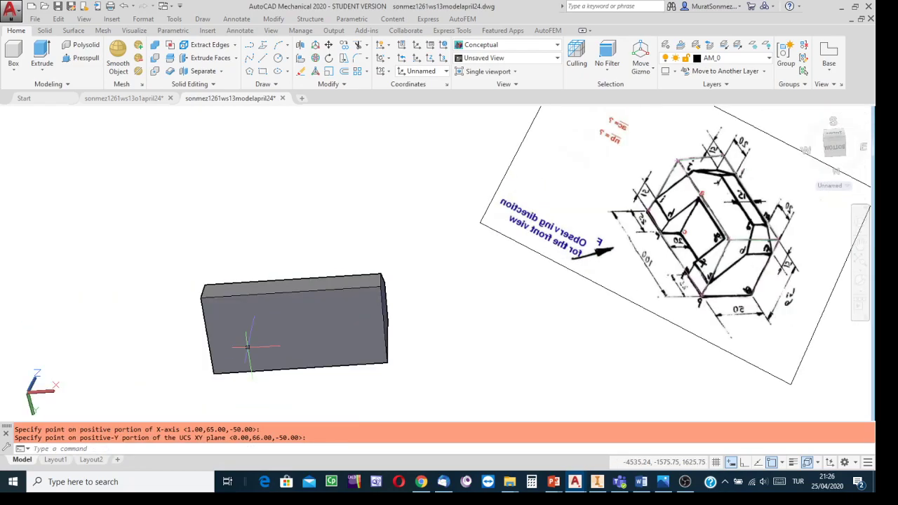
{"action": "scroll", "coordinate": [248, 347], "scroll_direction": "up", "scroll_amount": 4}
{"action": "middle_click_drag", "start_coordinate": [248, 347], "coordinate": [390, 230]}
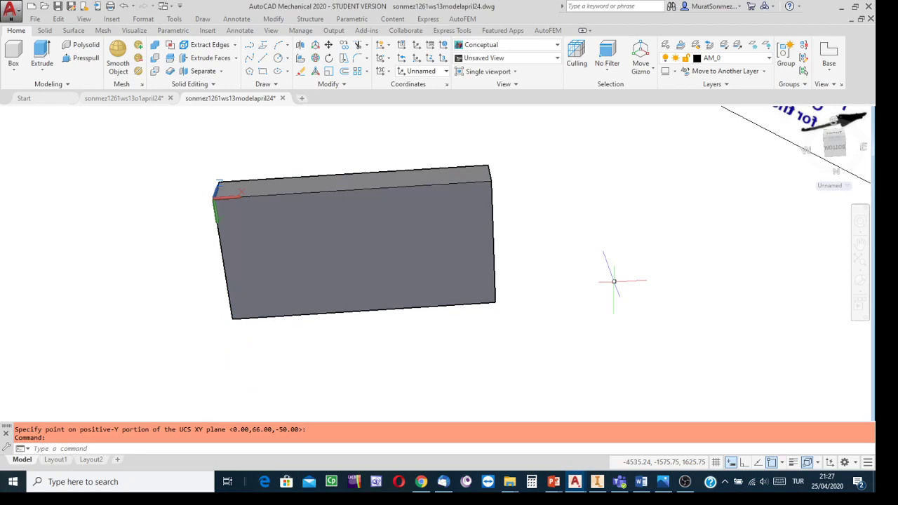
{"action": "left_click", "coordinate": [861, 291]}
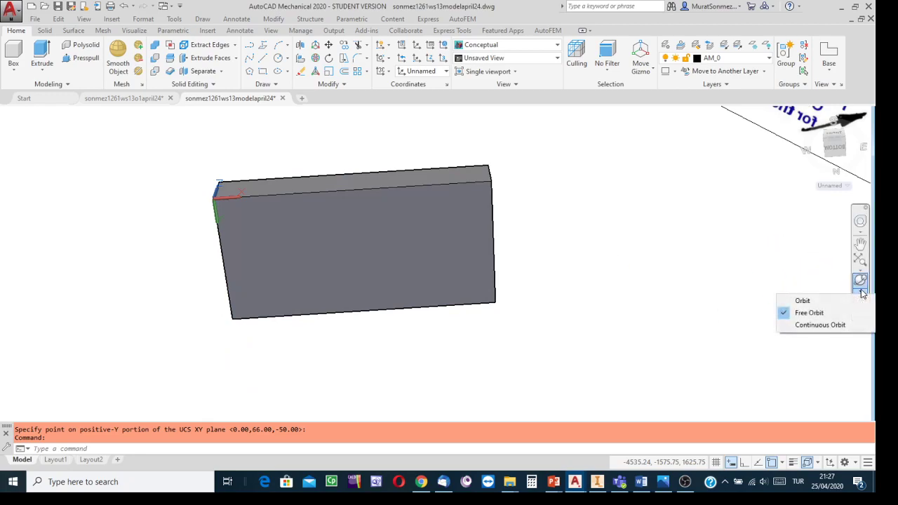
{"action": "left_click", "coordinate": [802, 300]}
{"action": "left_click_drag", "start_coordinate": [548, 249], "coordinate": [521, 206]}
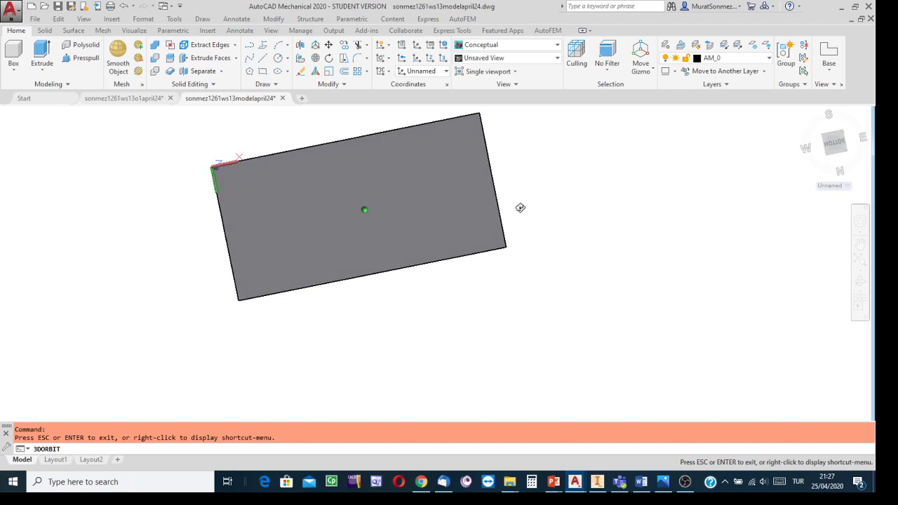
{"action": "left_click_drag", "start_coordinate": [566, 231], "coordinate": [409, 414]}
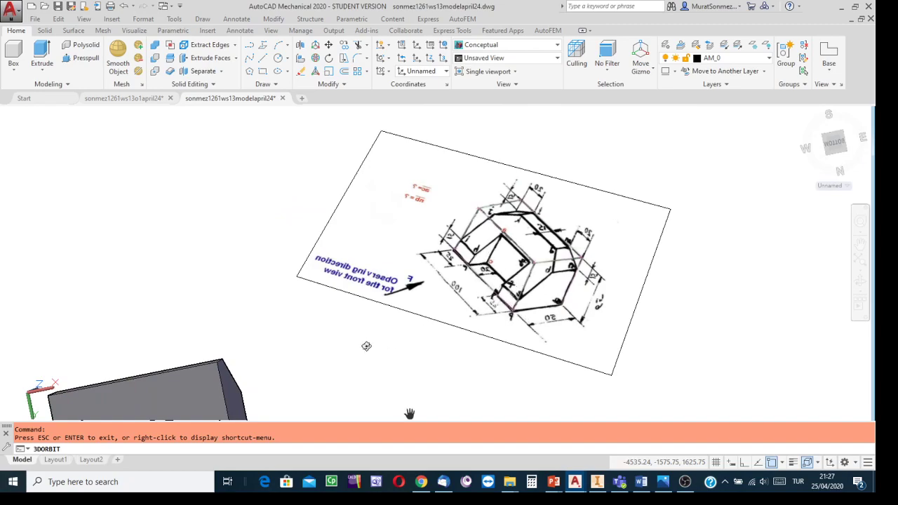
{"action": "scroll", "coordinate": [503, 288], "scroll_direction": "up", "scroll_amount": 6}
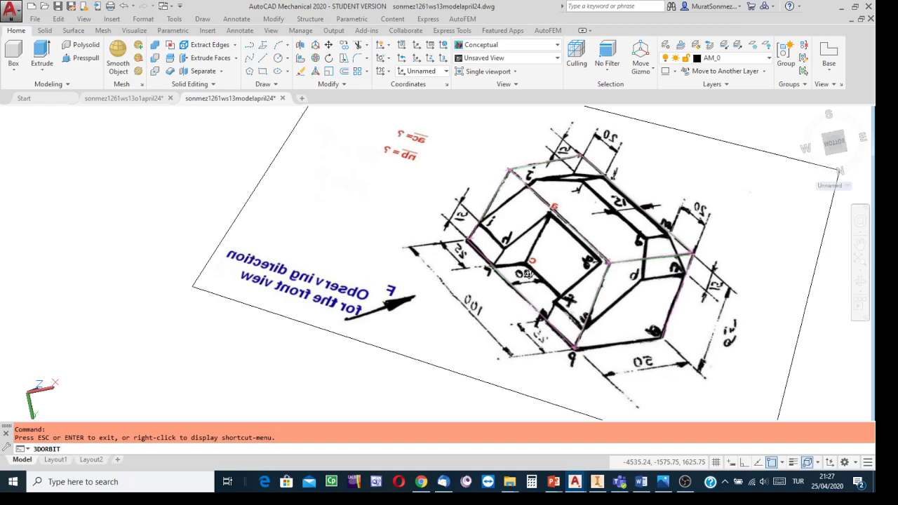
{"action": "scroll", "coordinate": [428, 345], "scroll_direction": "down", "scroll_amount": 4}
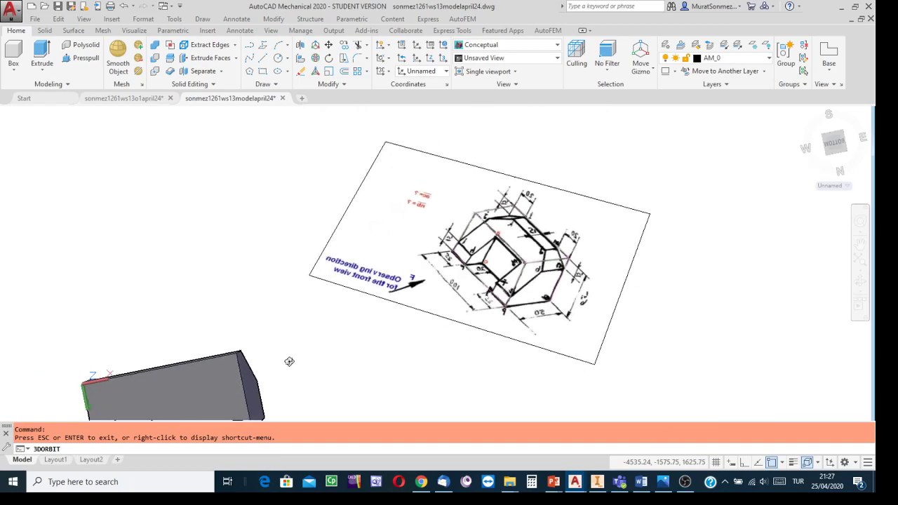
{"action": "middle_click_drag", "start_coordinate": [315, 337], "coordinate": [557, 250]}
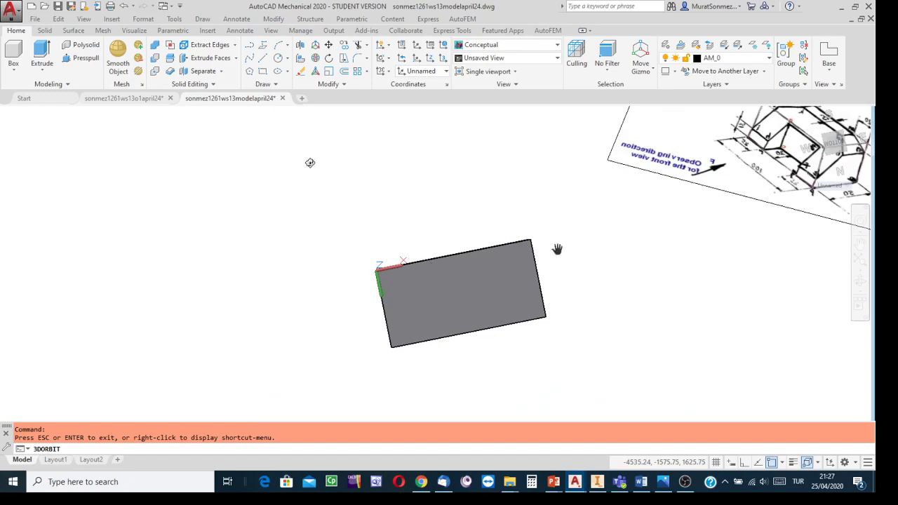
{"action": "key", "text": "Escape"}
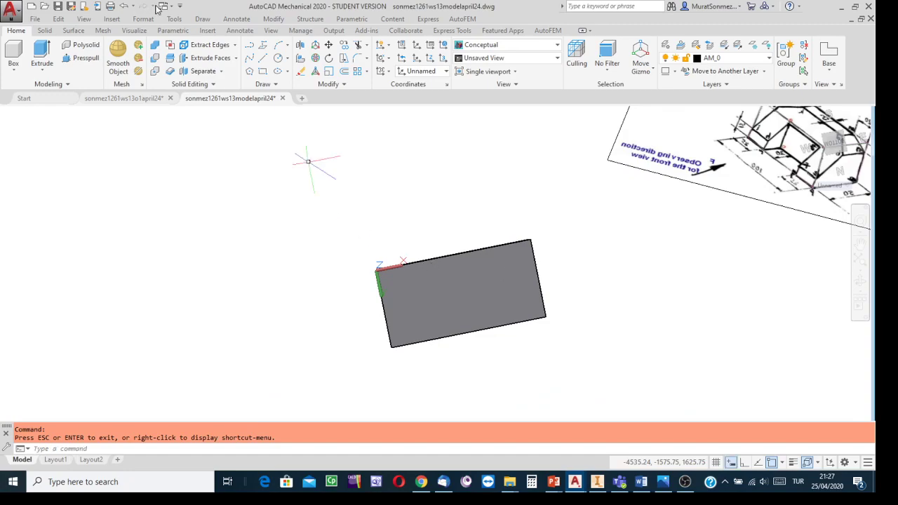
{"action": "left_click", "coordinate": [263, 70]}
{"action": "scroll", "coordinate": [433, 220], "scroll_direction": "down", "scroll_amount": 1}
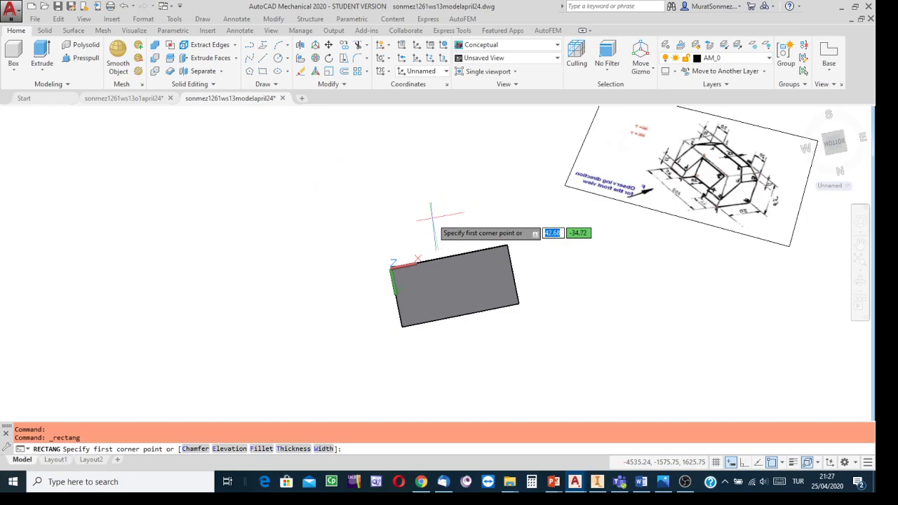
{"action": "scroll", "coordinate": [433, 220], "scroll_direction": "up", "scroll_amount": 2}
{"action": "scroll", "coordinate": [423, 216], "scroll_direction": "up", "scroll_amount": 1}
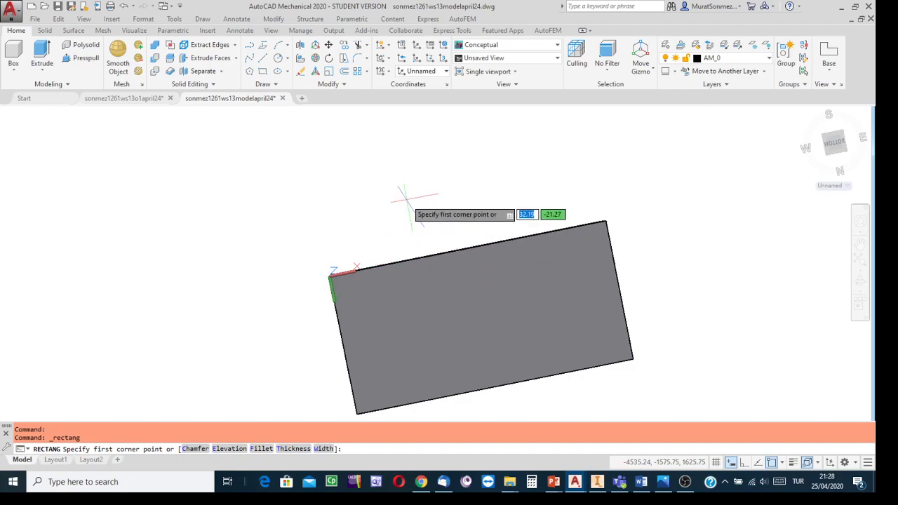
{"action": "type", "text": "25"}
{"action": "key", "text": "Tab"}
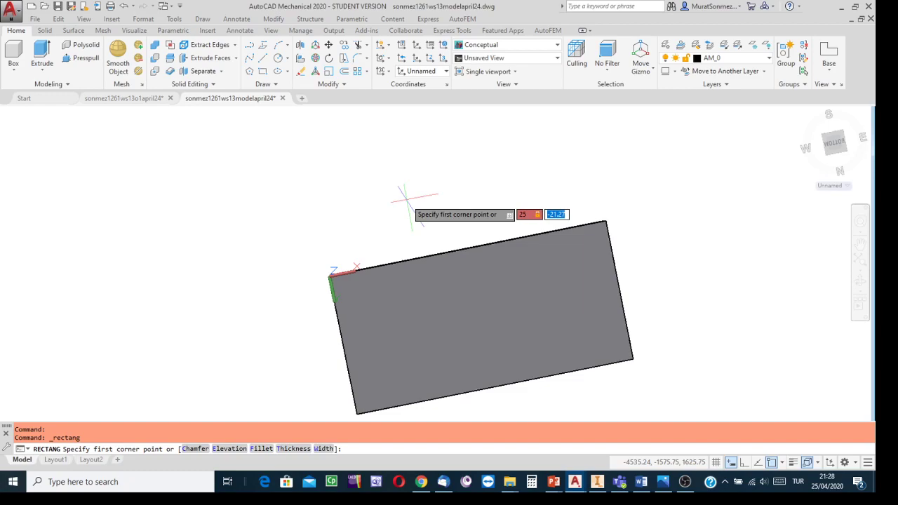
{"action": "type", "text": "0"}
{"action": "key", "text": "Return"}
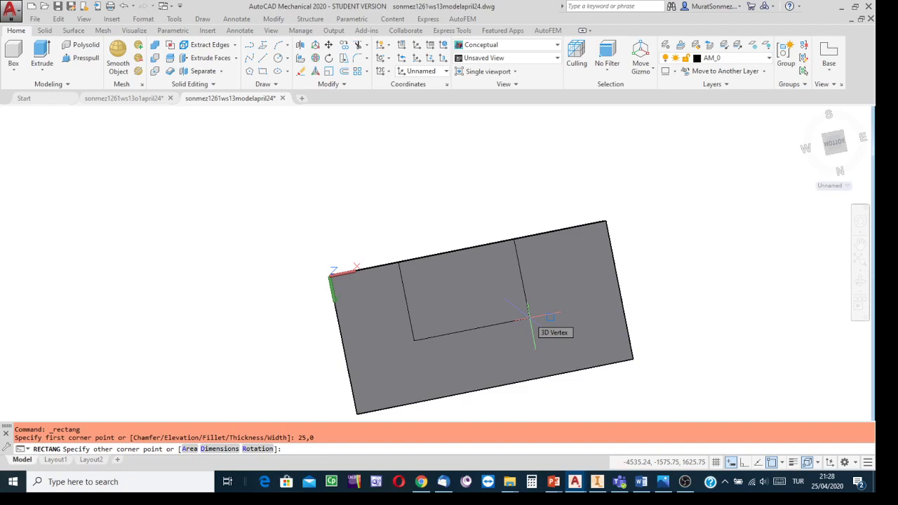
{"action": "type", "text": "50"}
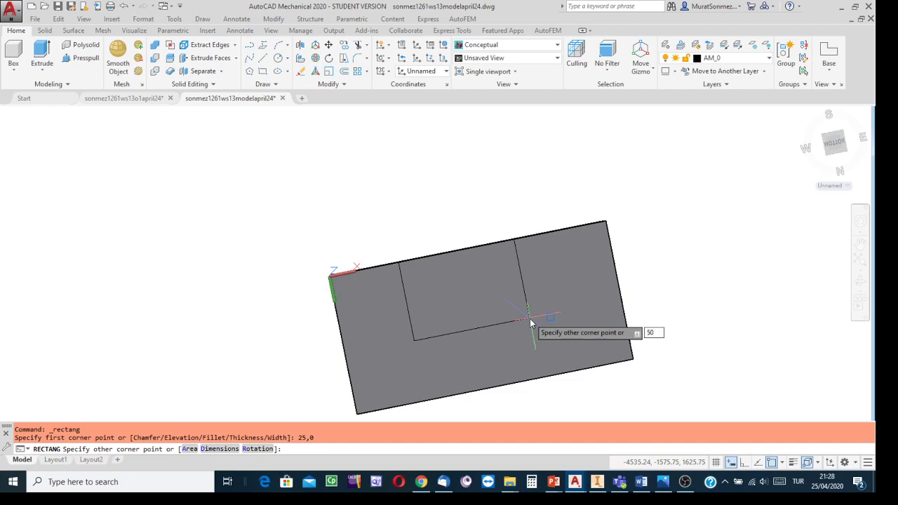
{"action": "key", "text": "Tab"}
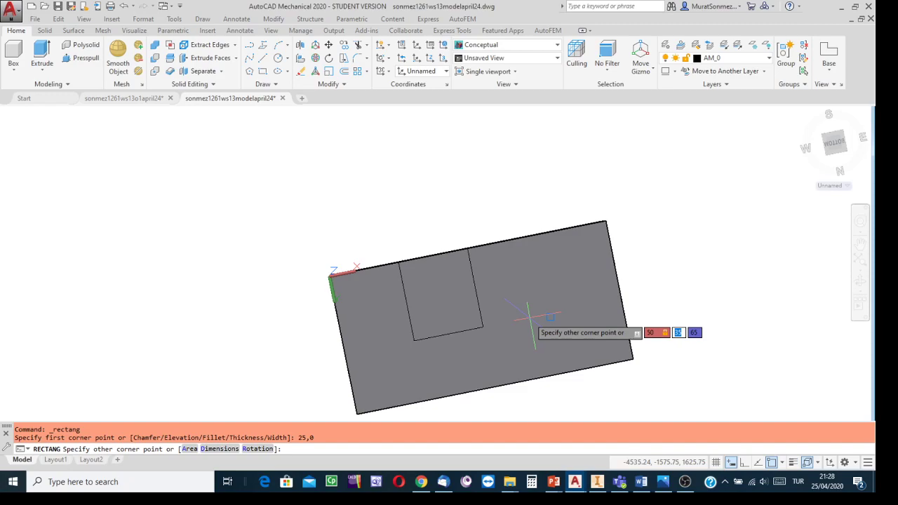
{"action": "type", "text": "2"}
{"action": "key", "text": "Tab"}
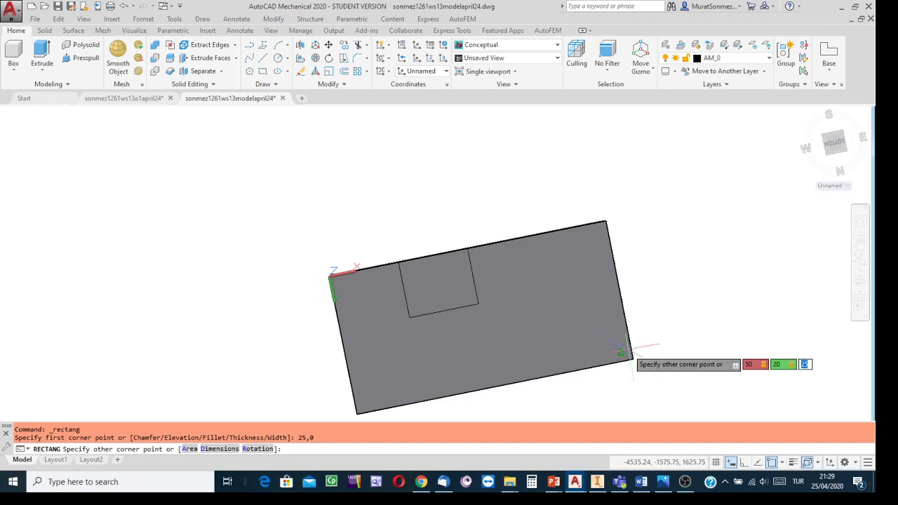
{"action": "key", "text": "Return"}
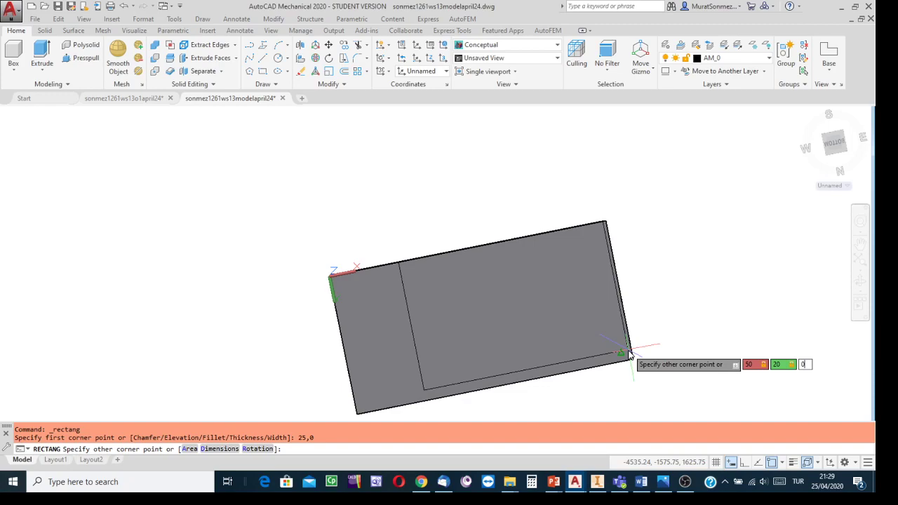
{"action": "key", "text": "Return"}
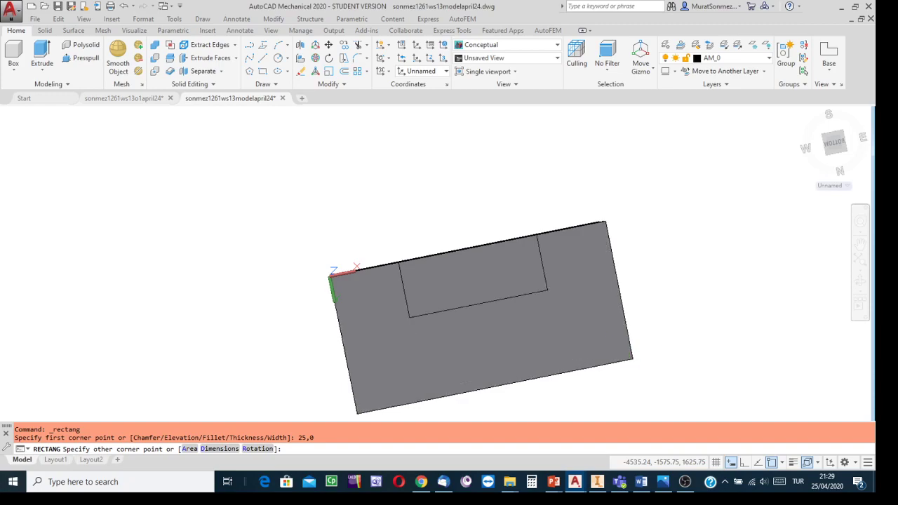
- Inspect the rectangle on the solid's underside from an oblique viewpoint below
{"action": "left_click", "coordinate": [845, 137]}
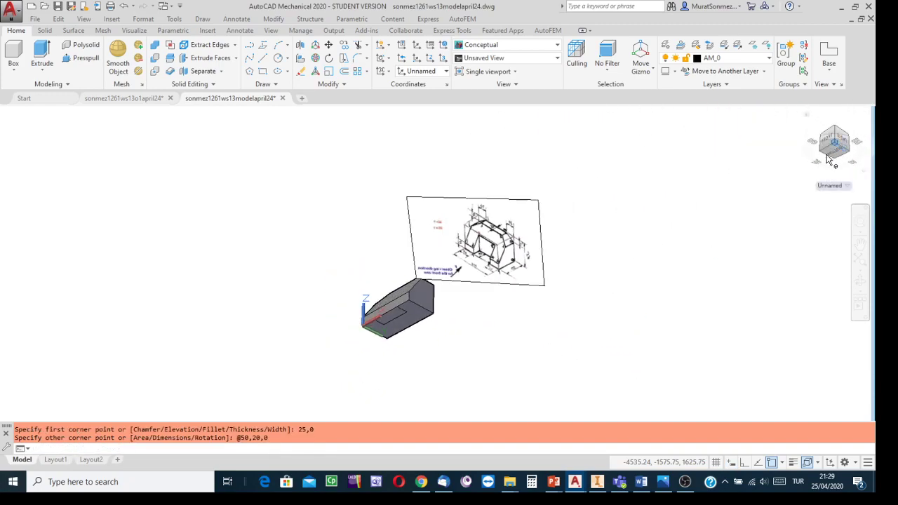
{"action": "scroll", "coordinate": [421, 302], "scroll_direction": "up", "scroll_amount": 3}
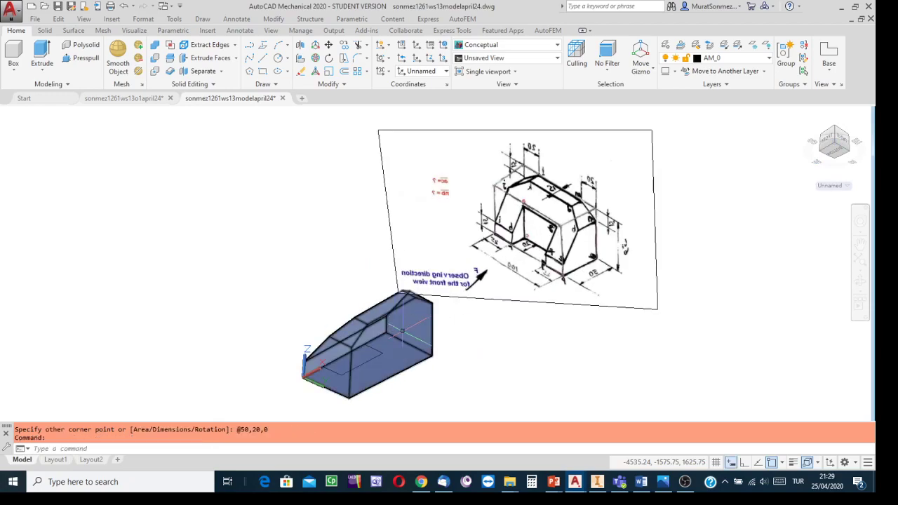
{"action": "middle_click_drag", "start_coordinate": [497, 331], "coordinate": [513, 317]}
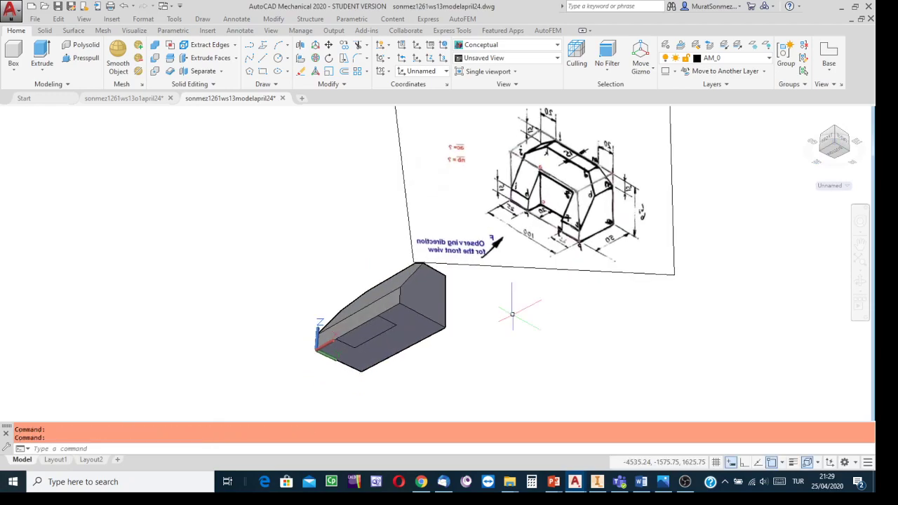
{"action": "scroll", "coordinate": [472, 309], "scroll_direction": "up", "scroll_amount": 1}
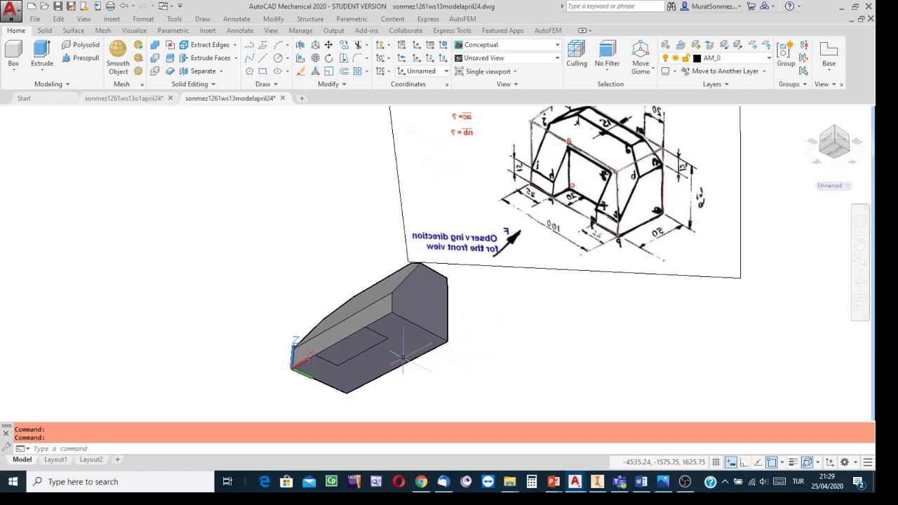
- Examine the front opening's shape and dimensions on the reference picture, both in the model and in ws13o1.png in the photo viewer
{"action": "scroll", "coordinate": [433, 349], "scroll_direction": "up", "scroll_amount": 1}
{"action": "scroll", "coordinate": [569, 326], "scroll_direction": "down", "scroll_amount": 1}
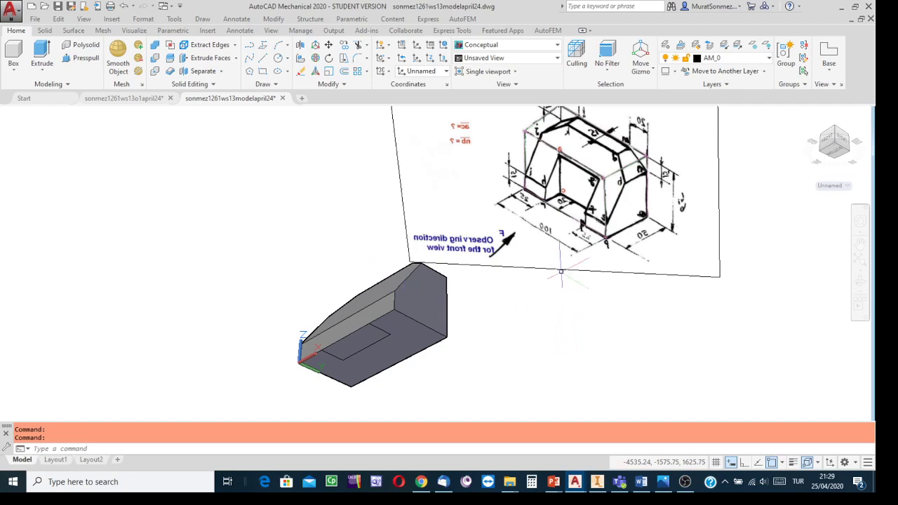
{"action": "scroll", "coordinate": [567, 197], "scroll_direction": "up", "scroll_amount": 3}
{"action": "scroll", "coordinate": [567, 197], "scroll_direction": "down", "scroll_amount": 4}
{"action": "middle_click_drag", "start_coordinate": [566, 197], "coordinate": [535, 302]}
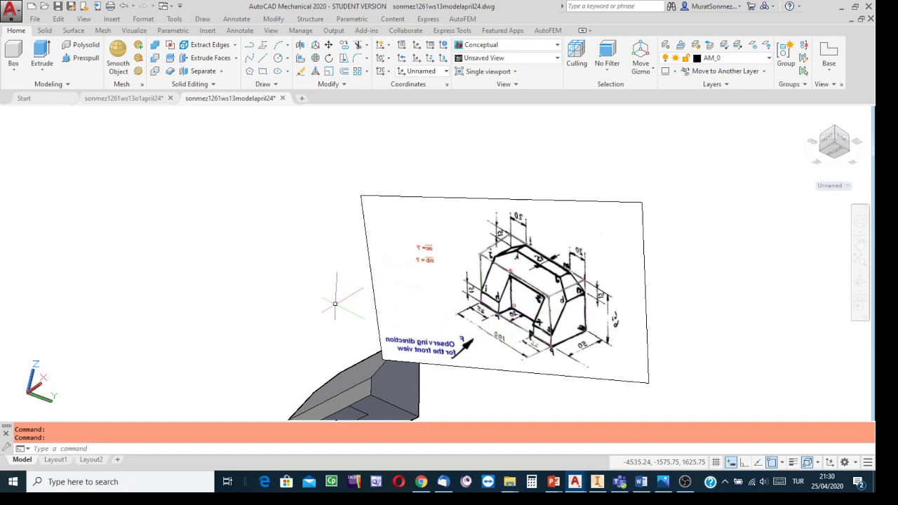
{"action": "scroll", "coordinate": [512, 294], "scroll_direction": "up", "scroll_amount": 3}
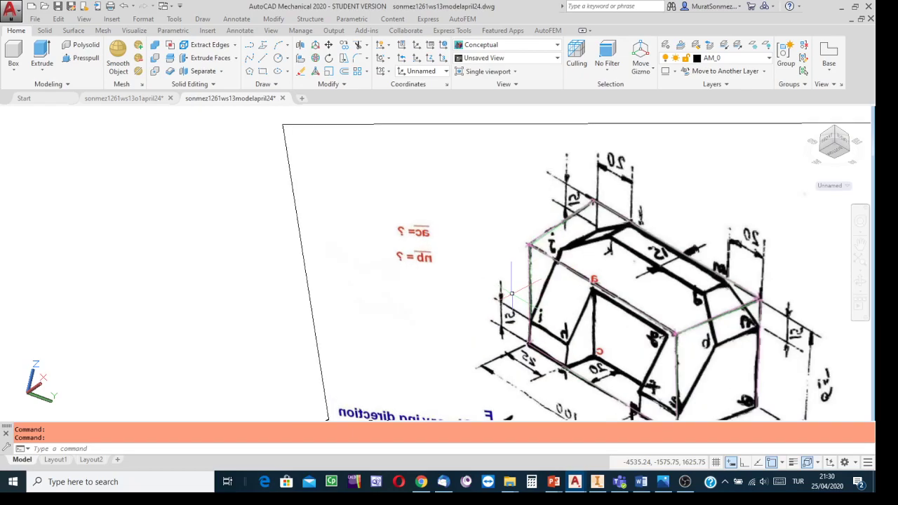
{"action": "left_click", "coordinate": [665, 480]}
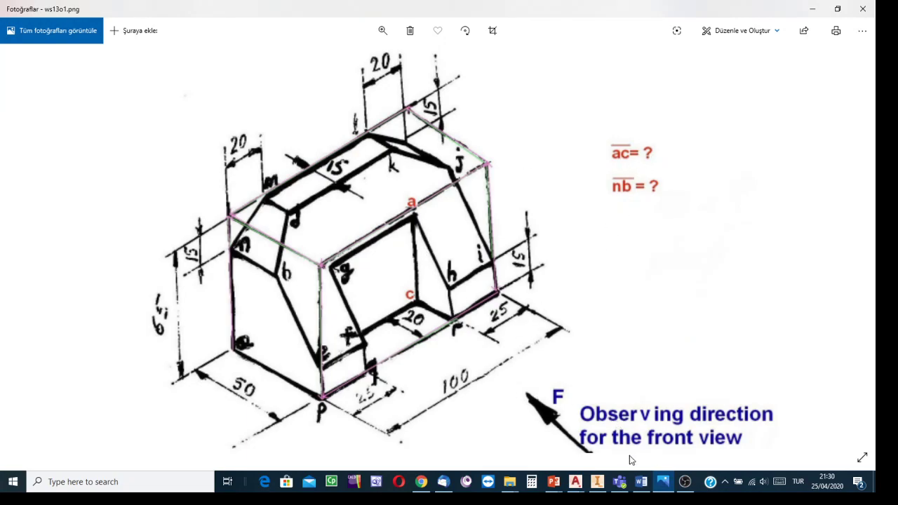
{"action": "mouse_move", "coordinate": [574, 481]}
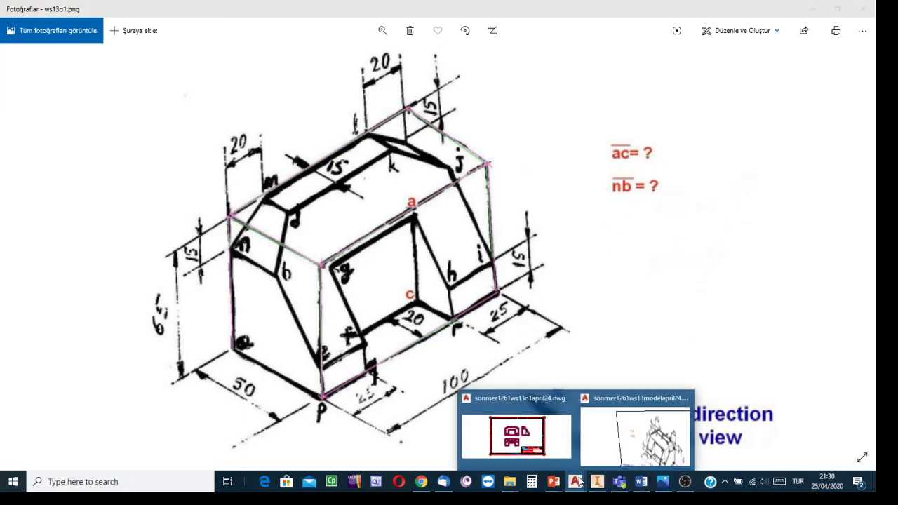
{"action": "left_click", "coordinate": [631, 444]}
{"action": "scroll", "coordinate": [471, 337], "scroll_direction": "up", "scroll_amount": 3}
{"action": "scroll", "coordinate": [471, 337], "scroll_direction": "down", "scroll_amount": 5}
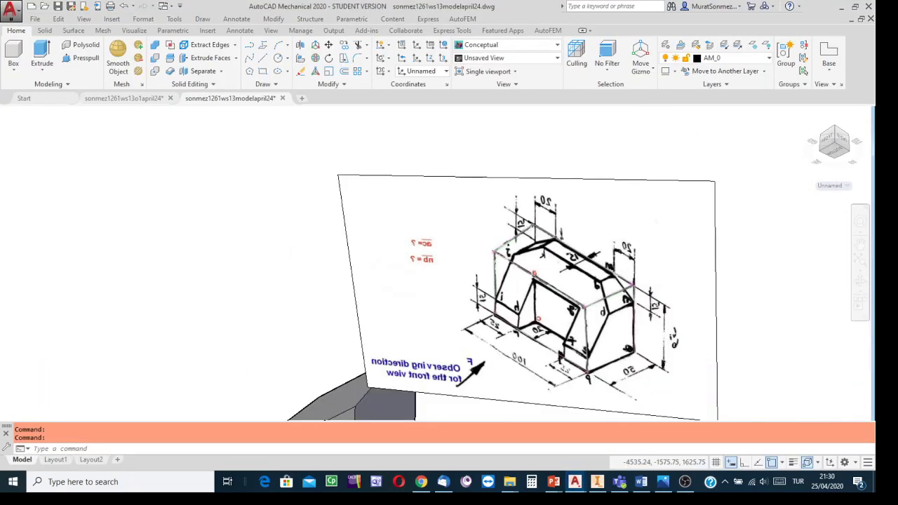
- Inspect the rectangle on the solid's underside from an oblique viewpoint below the front face
{"action": "scroll", "coordinate": [347, 345], "scroll_direction": "down", "scroll_amount": 3}
{"action": "middle_click_drag", "start_coordinate": [338, 346], "coordinate": [417, 272]}
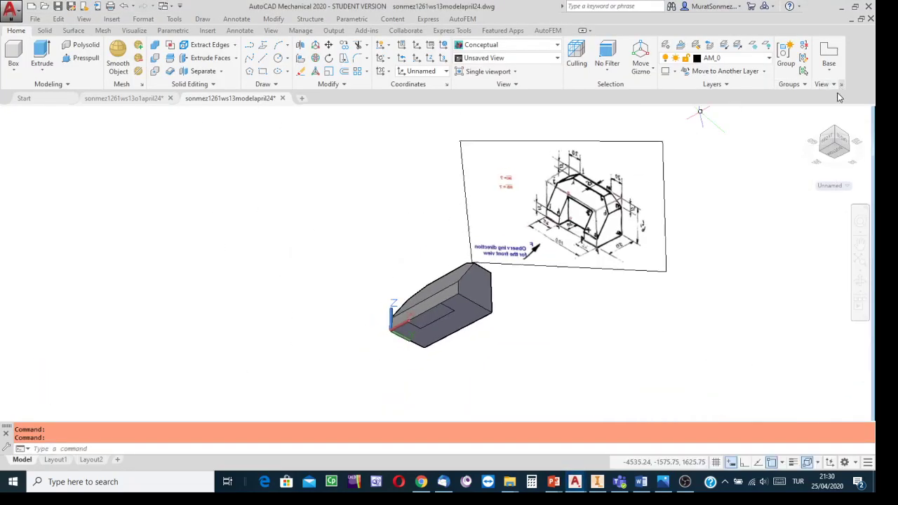
{"action": "left_click", "coordinate": [835, 128]}
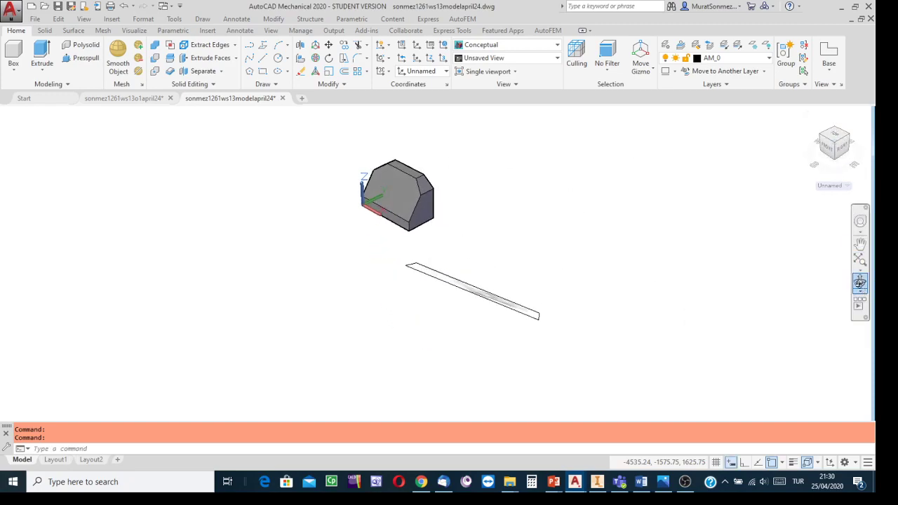
{"action": "left_click", "coordinate": [860, 285]}
{"action": "left_click_drag", "start_coordinate": [489, 265], "coordinate": [520, 164]}
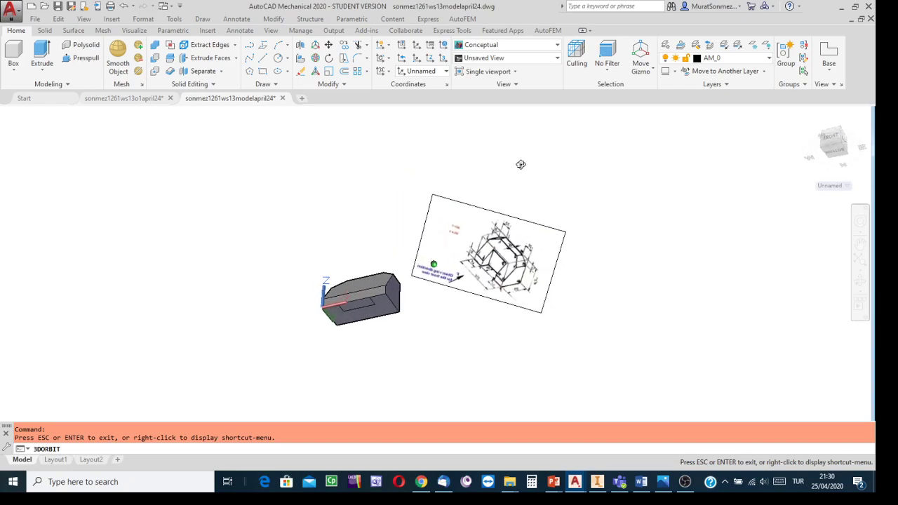
{"action": "key", "text": "Escape"}
{"action": "scroll", "coordinate": [414, 262], "scroll_direction": "down", "scroll_amount": 3}
{"action": "scroll", "coordinate": [381, 261], "scroll_direction": "up", "scroll_amount": 4}
{"action": "scroll", "coordinate": [439, 259], "scroll_direction": "up", "scroll_amount": 2}
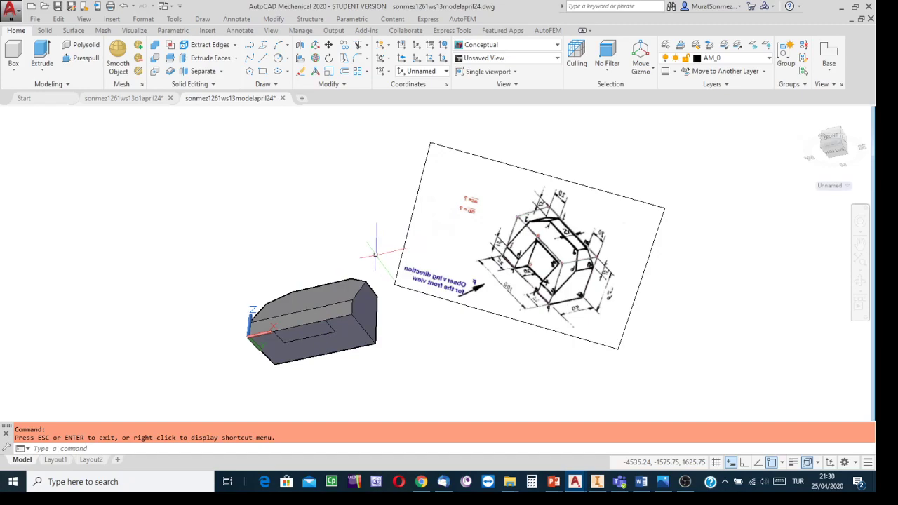
{"action": "left_click", "coordinate": [51, 63]}
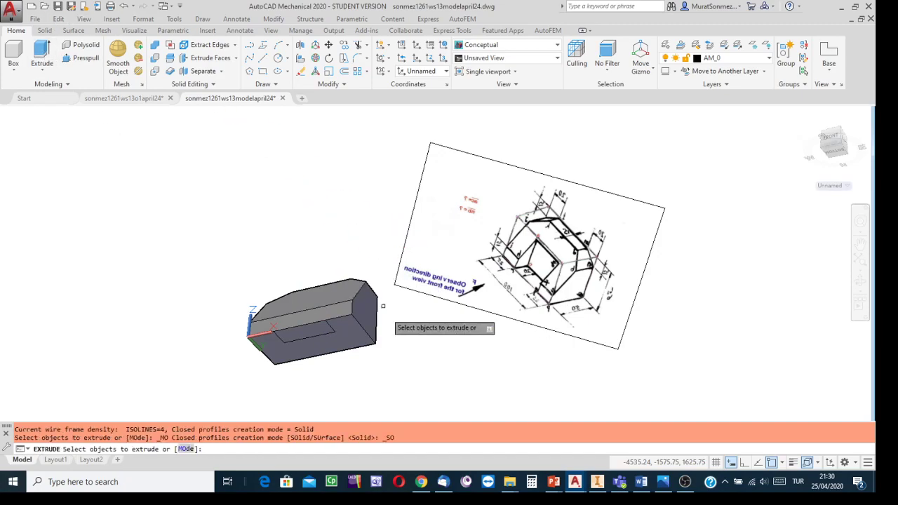
{"action": "left_click", "coordinate": [315, 335]}
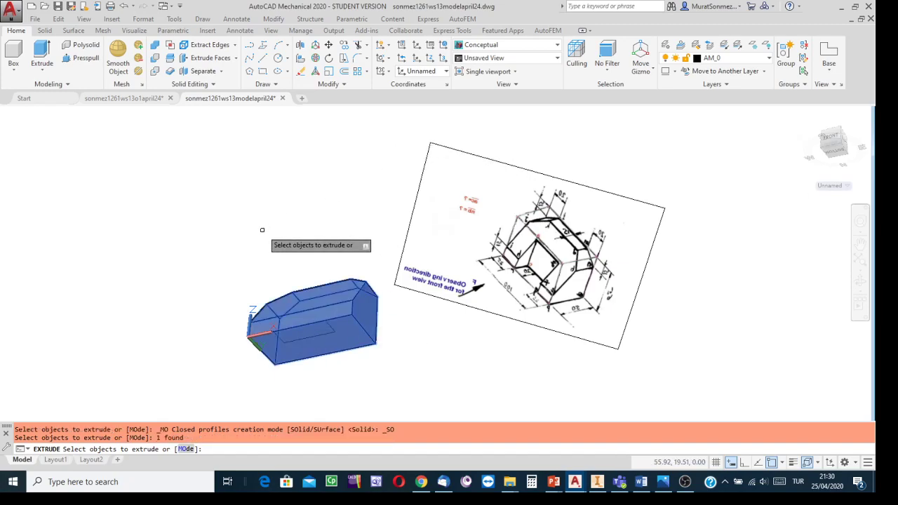
{"action": "key", "text": "Return"}
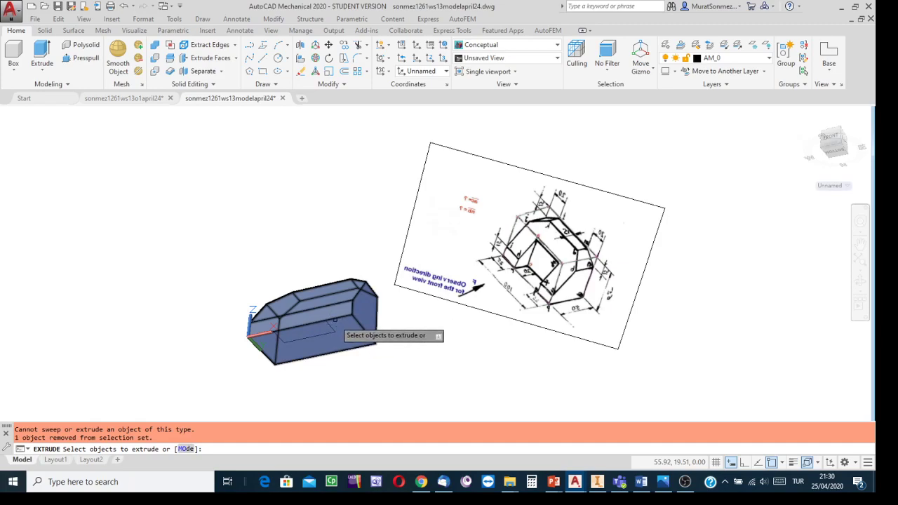
{"action": "key", "text": "Escape"}
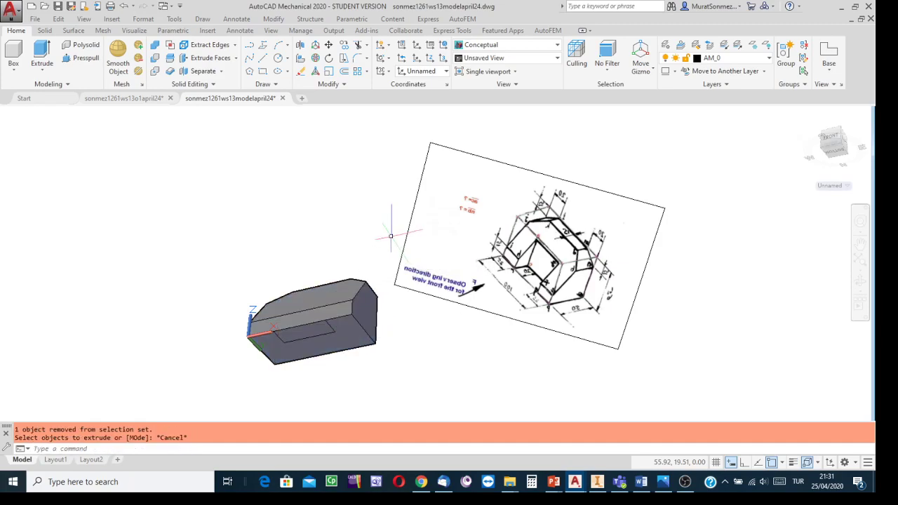
- Switch the visual style to Wireframe and extrude the bottom-face rectangle upward by about 144, beyond the top of the solid
{"action": "left_click", "coordinate": [558, 45]}
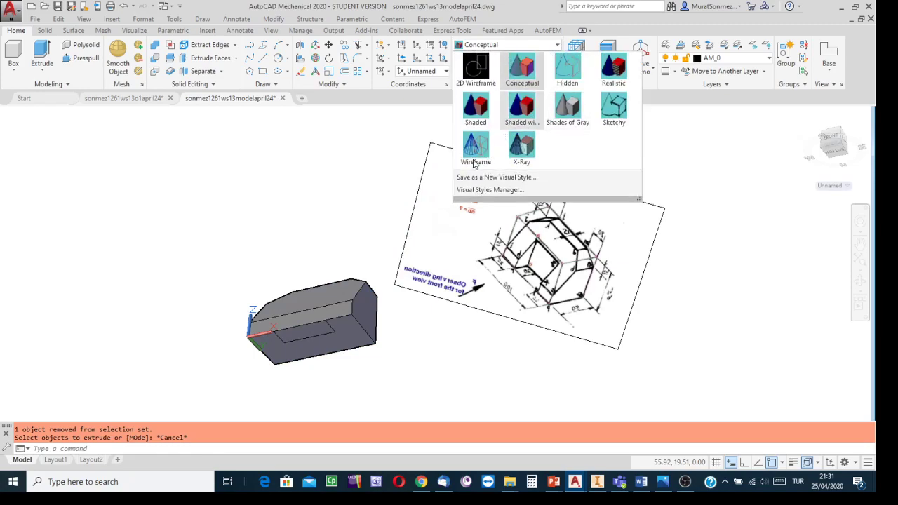
{"action": "left_click", "coordinate": [474, 149]}
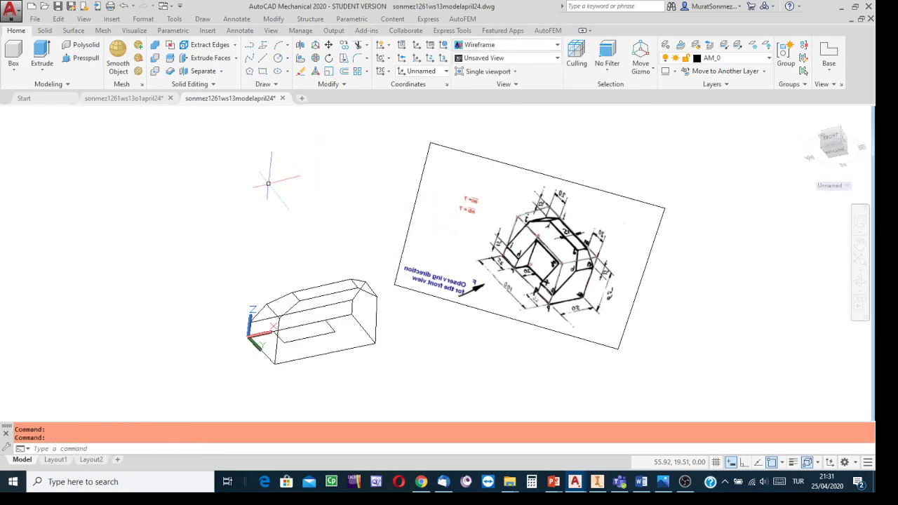
{"action": "left_click", "coordinate": [42, 53]}
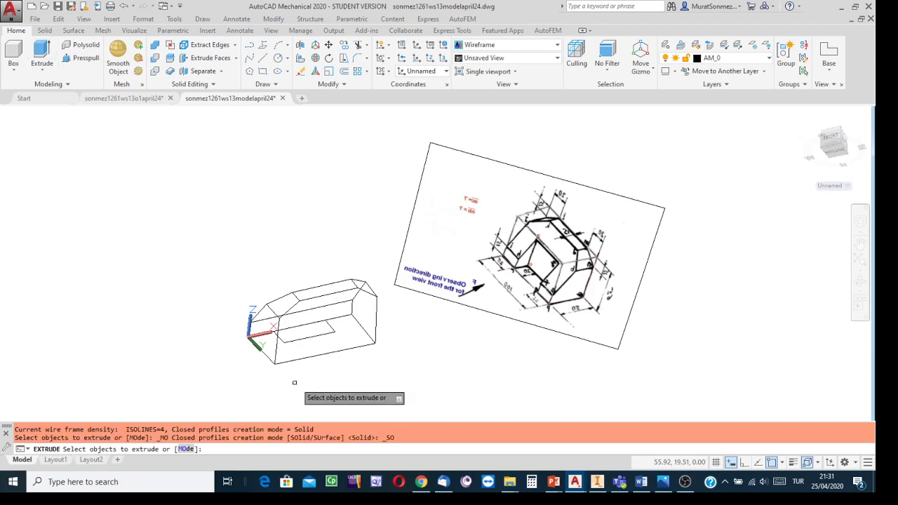
{"action": "left_click", "coordinate": [316, 335]}
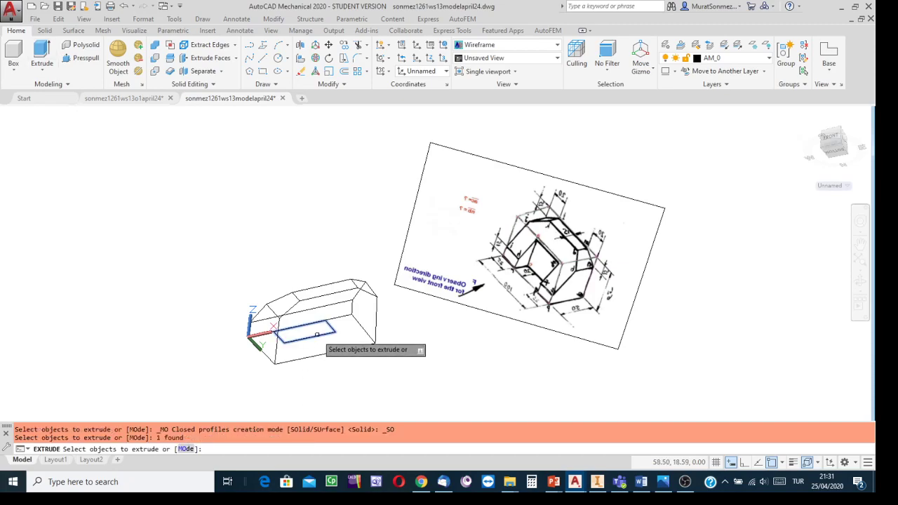
{"action": "key", "text": "Return"}
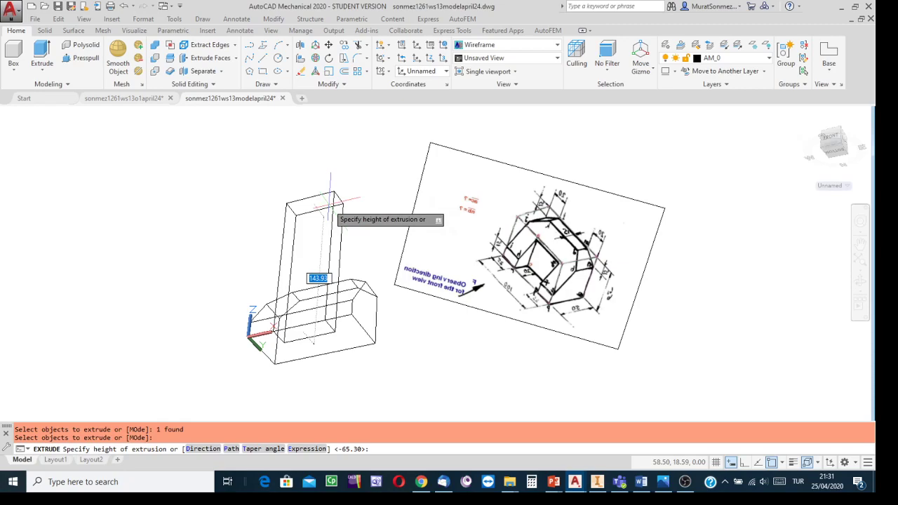
{"action": "left_click", "coordinate": [329, 203]}
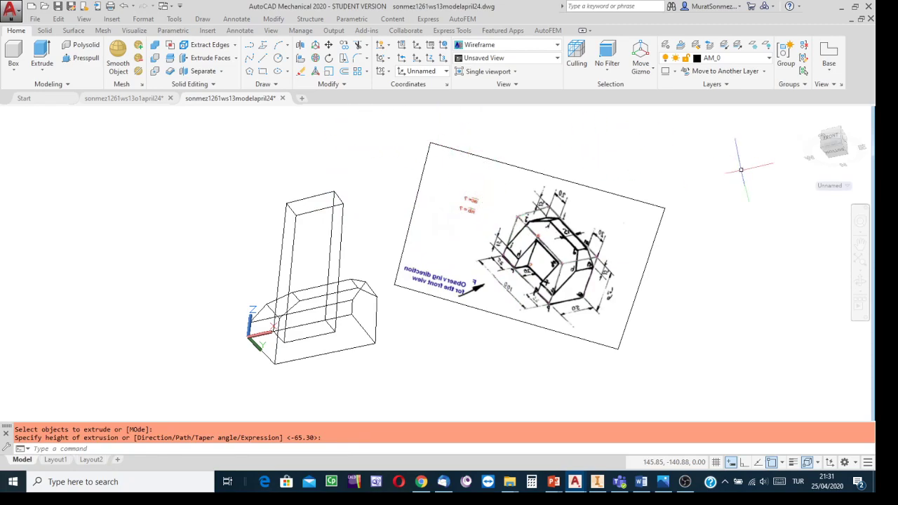
- Set the visual style to Conceptual and view the solids from the upper front-left corner
{"action": "left_click", "coordinate": [559, 45]}
{"action": "scroll", "coordinate": [562, 70], "scroll_direction": "up", "scroll_amount": 1}
{"action": "left_click", "coordinate": [523, 72]}
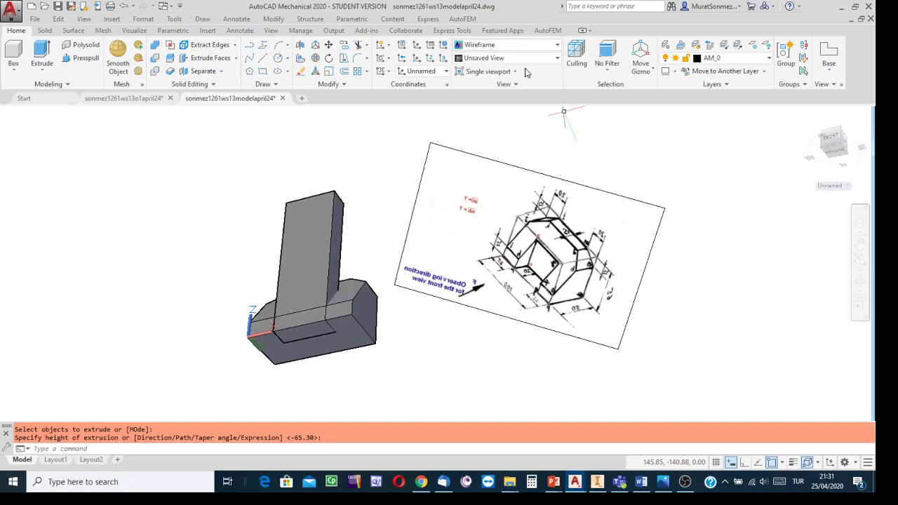
{"action": "left_click", "coordinate": [807, 116]}
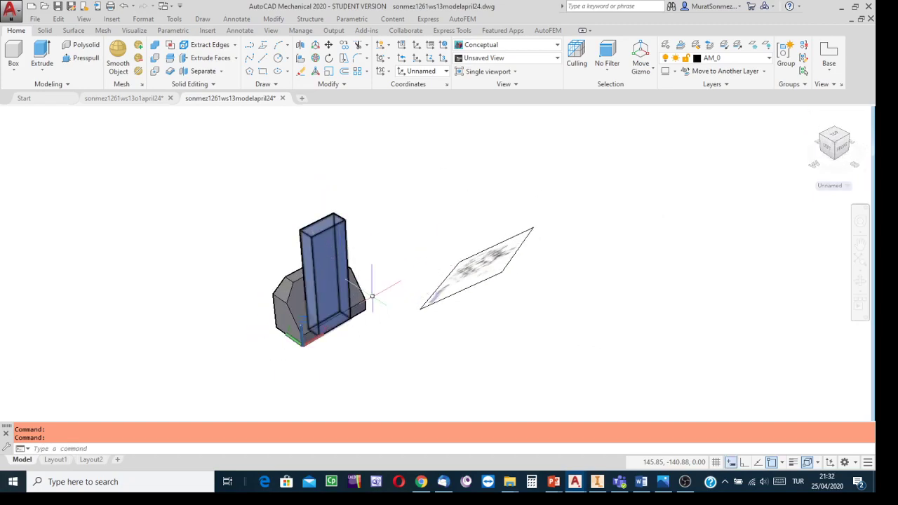
- Subtract the tall extruded block from the main solid to cut the front opening
{"action": "left_click", "coordinate": [155, 60]}
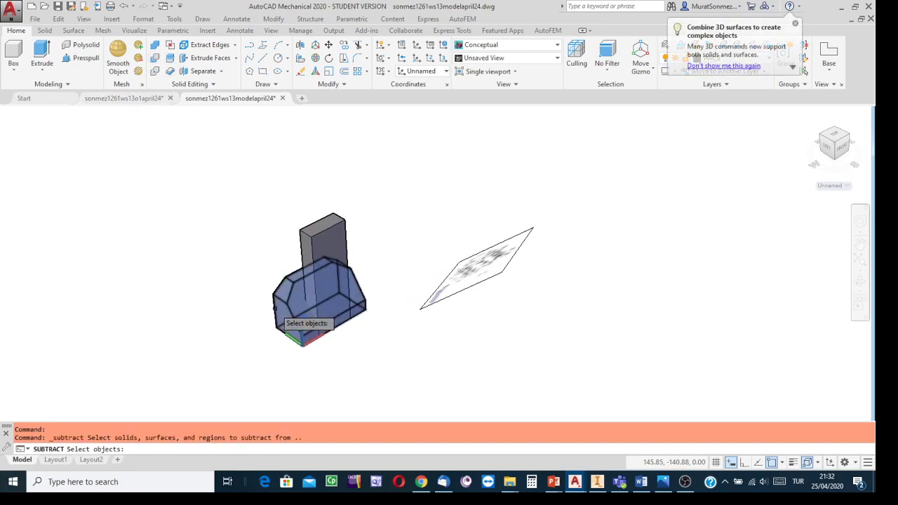
{"action": "left_click", "coordinate": [275, 309]}
{"action": "key", "text": "Return"}
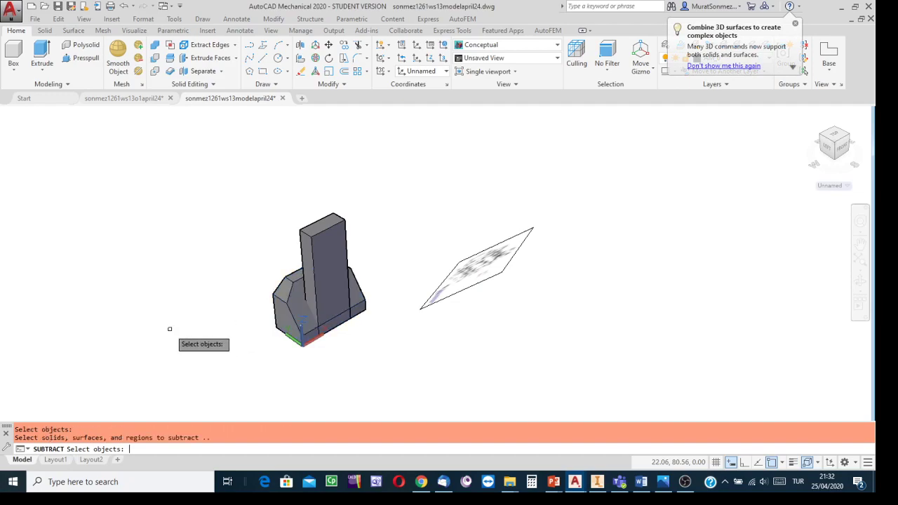
{"action": "left_click", "coordinate": [339, 222]}
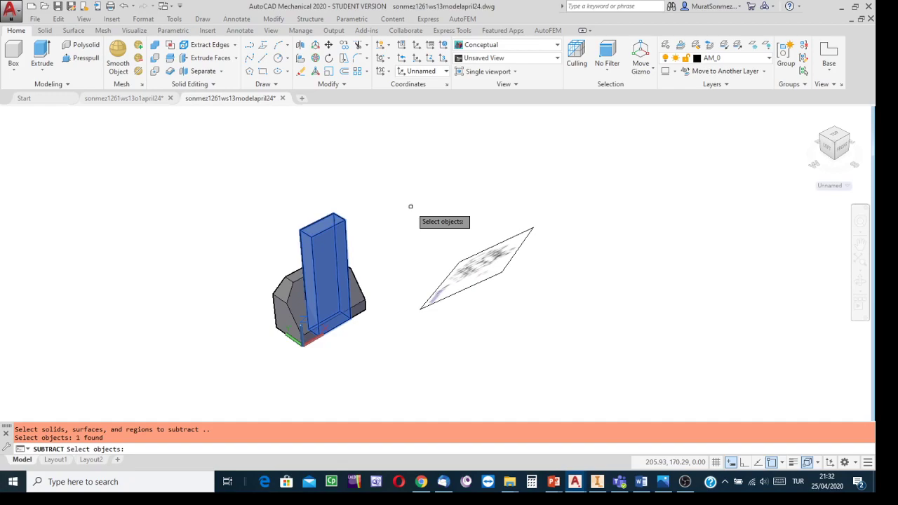
{"action": "key", "text": "Return"}
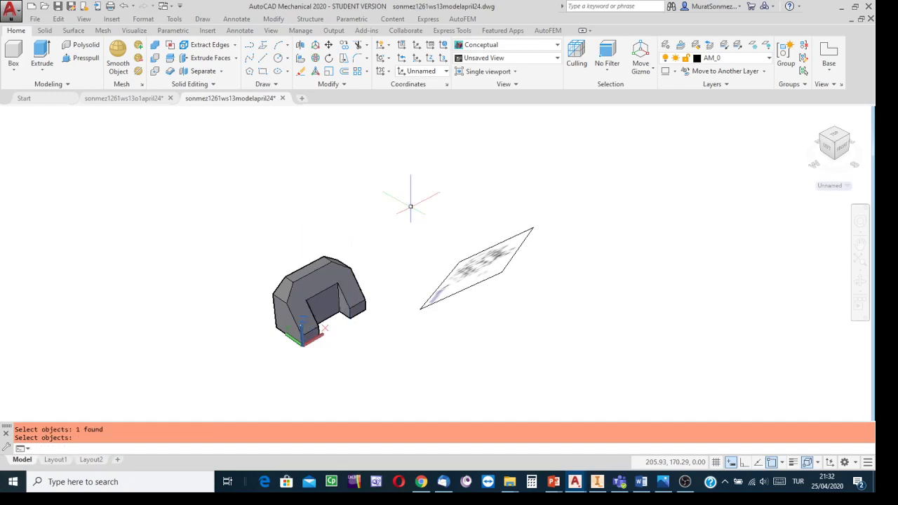
- Delete the reference picture beside the finished solid and save the drawing
{"action": "scroll", "coordinate": [336, 302], "scroll_direction": "up", "scroll_amount": 4}
{"action": "middle_click_drag", "start_coordinate": [358, 298], "coordinate": [411, 261]}
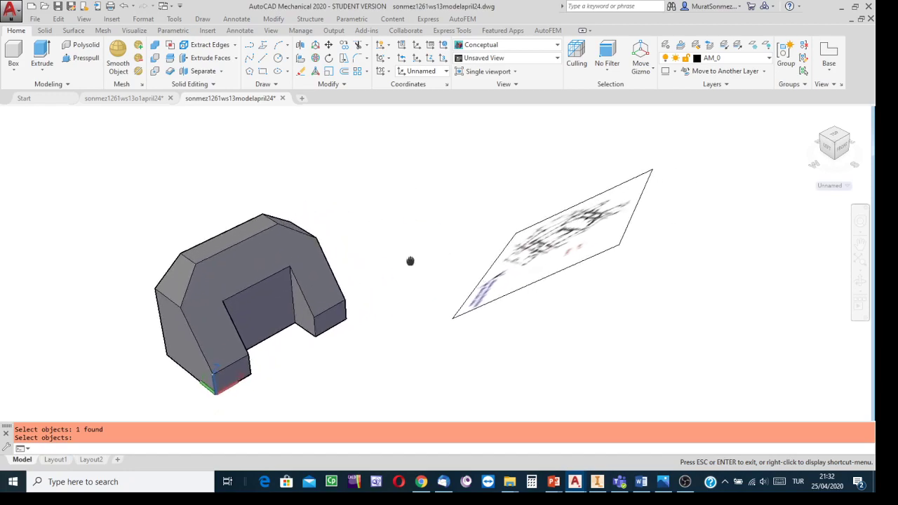
{"action": "key", "text": "Escape"}
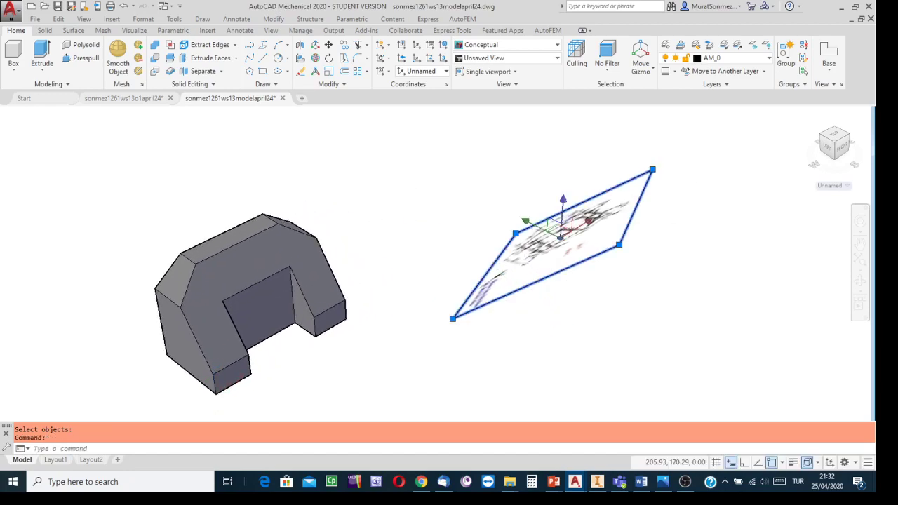
{"action": "left_click", "coordinate": [522, 286]}
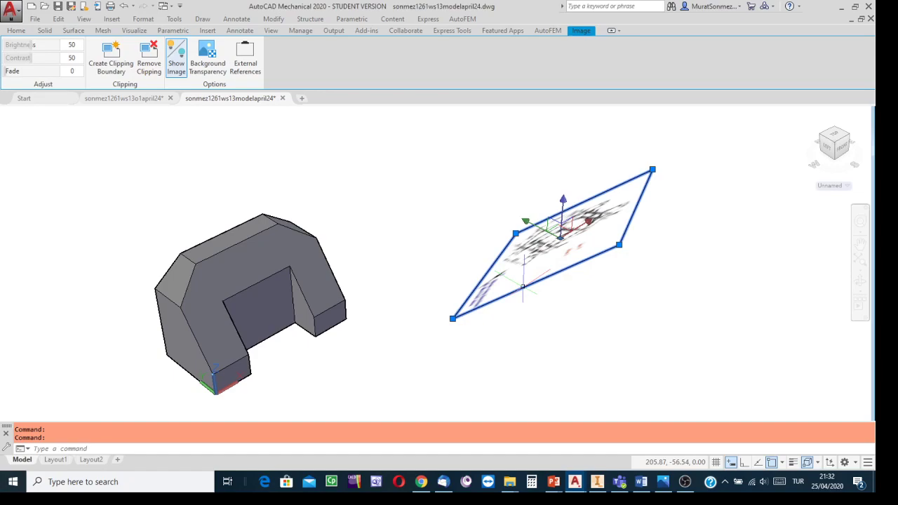
{"action": "key", "text": "Delete"}
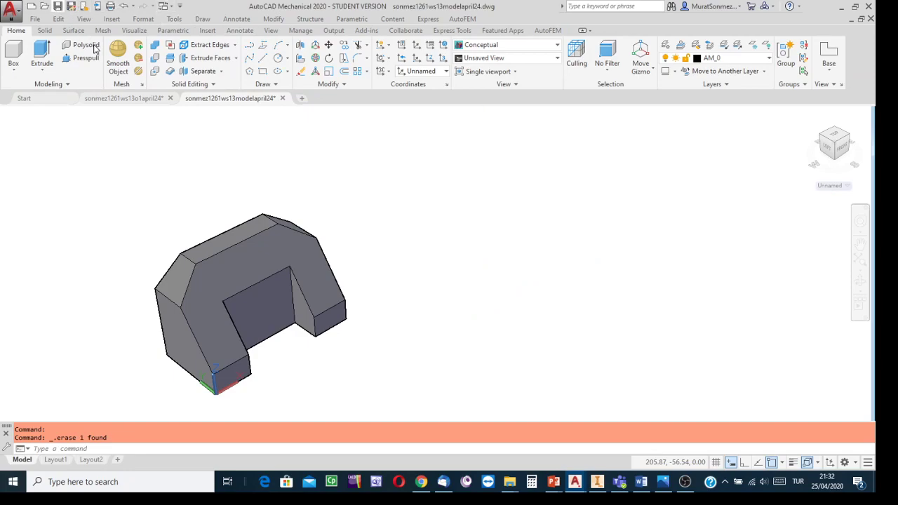
{"action": "left_click", "coordinate": [58, 5]}
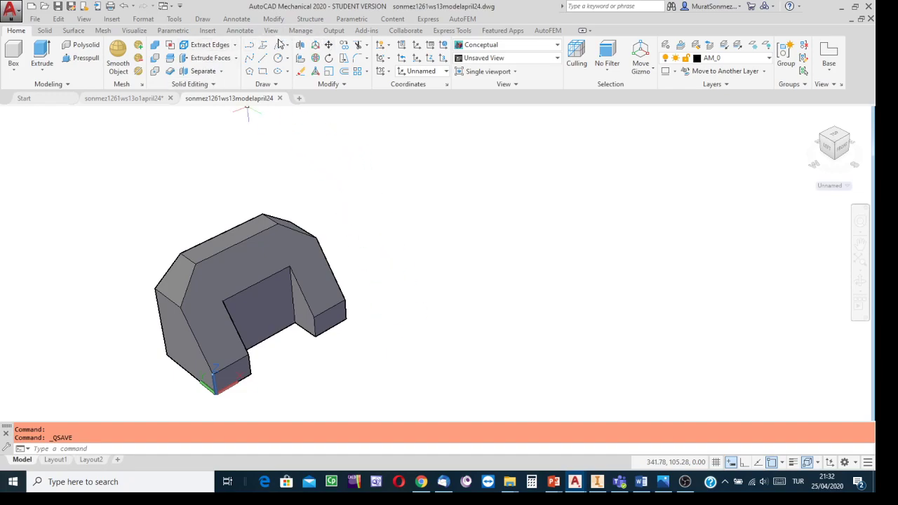
- Open the Materials Browser and display the Metal category of the Autodesk Library
{"action": "left_click", "coordinate": [169, 31]}
{"action": "left_click", "coordinate": [133, 31]}
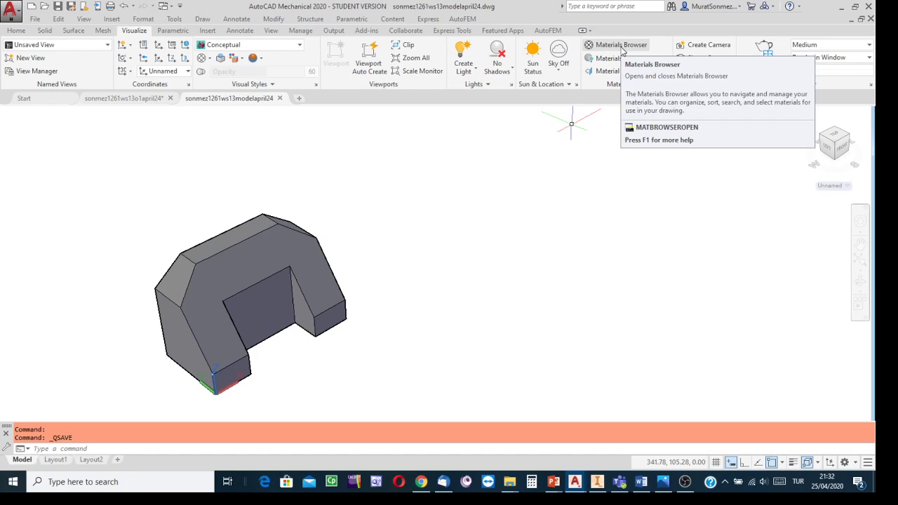
{"action": "left_click", "coordinate": [622, 46]}
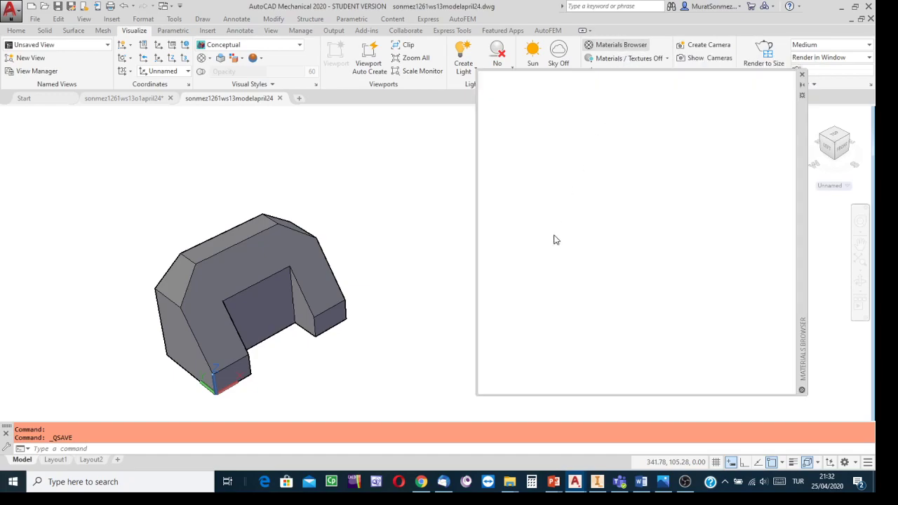
{"action": "scroll", "coordinate": [554, 210], "scroll_direction": "up", "scroll_amount": 1}
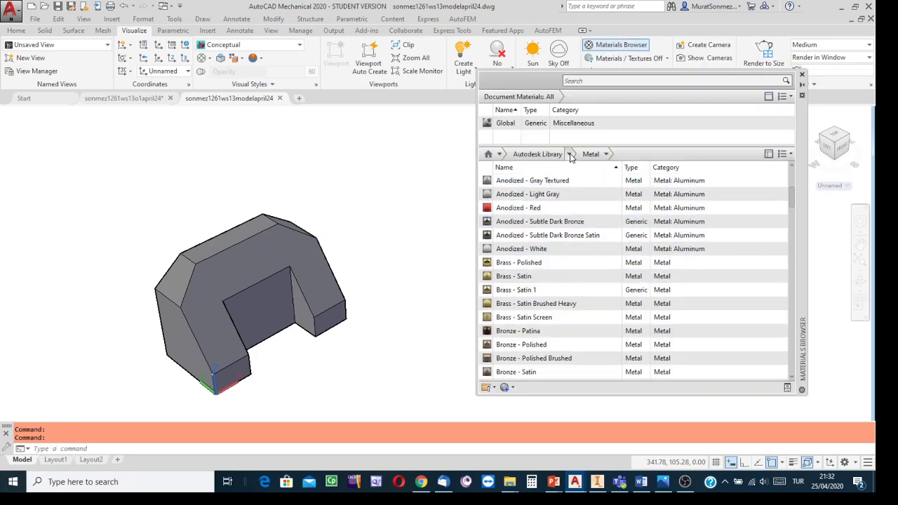
{"action": "left_click", "coordinate": [570, 154]}
{"action": "left_click", "coordinate": [517, 254]}
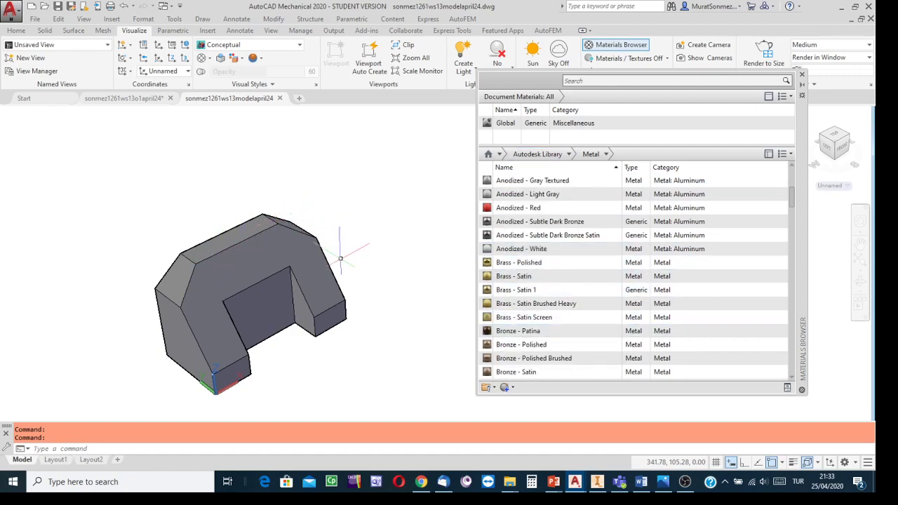
- Apply the Brass - Polished library material to the finished solid and close the Materials Browser
{"action": "left_click", "coordinate": [341, 283]}
{"action": "key", "text": "Escape"}
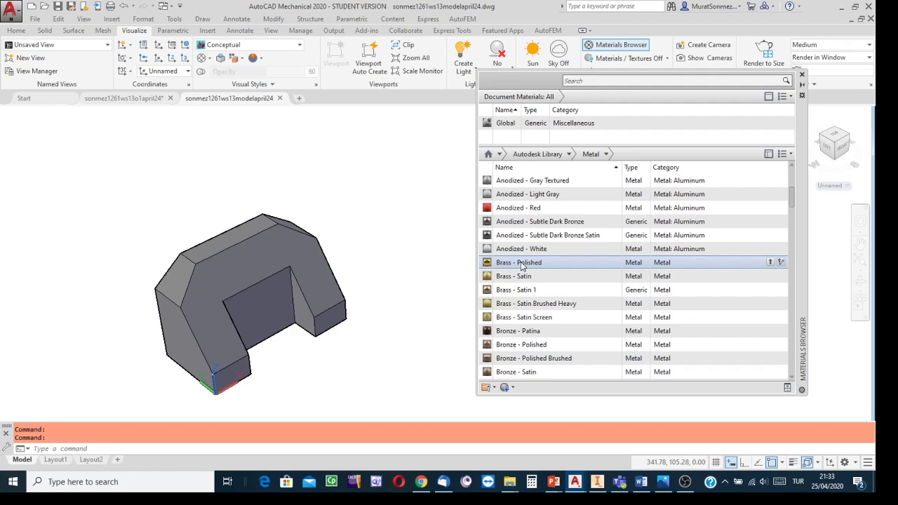
{"action": "left_click_drag", "start_coordinate": [521, 266], "coordinate": [250, 251]}
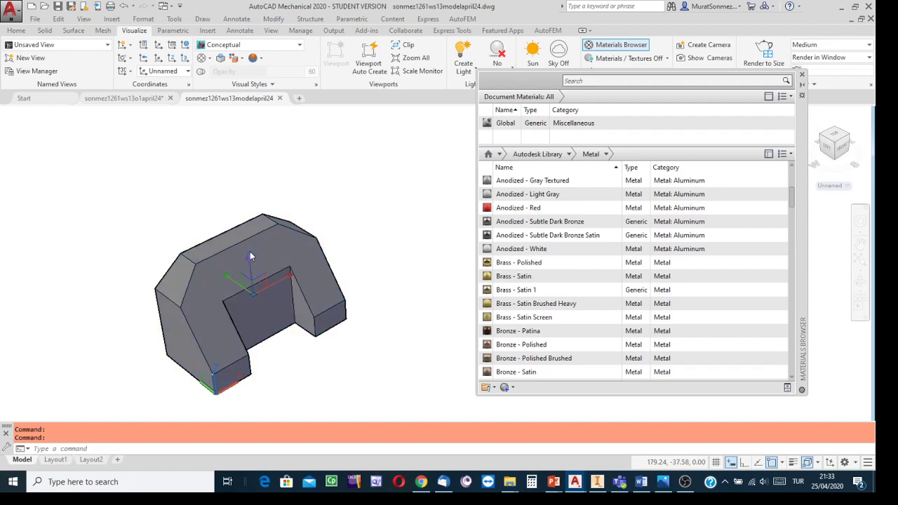
{"action": "left_click", "coordinate": [802, 74]}
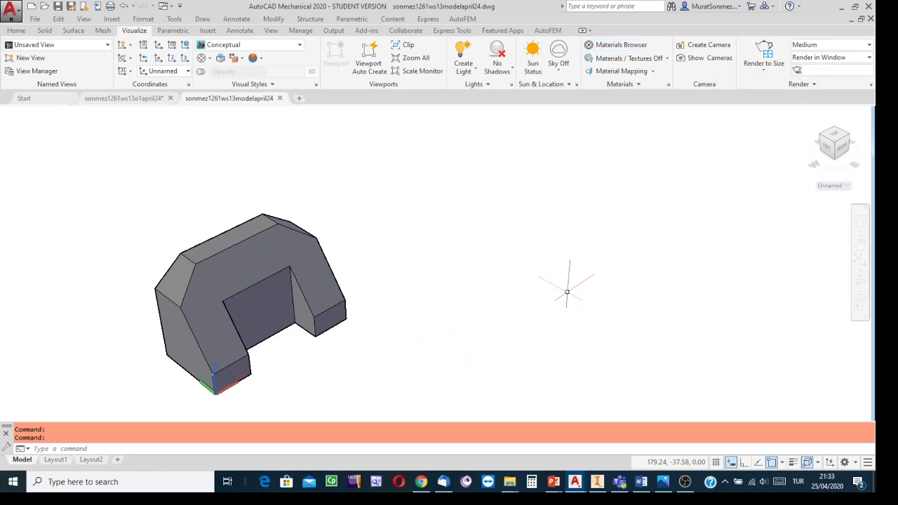
- Change the visual style to Shaded and then to Shaded with edges
{"action": "left_click", "coordinate": [300, 48]}
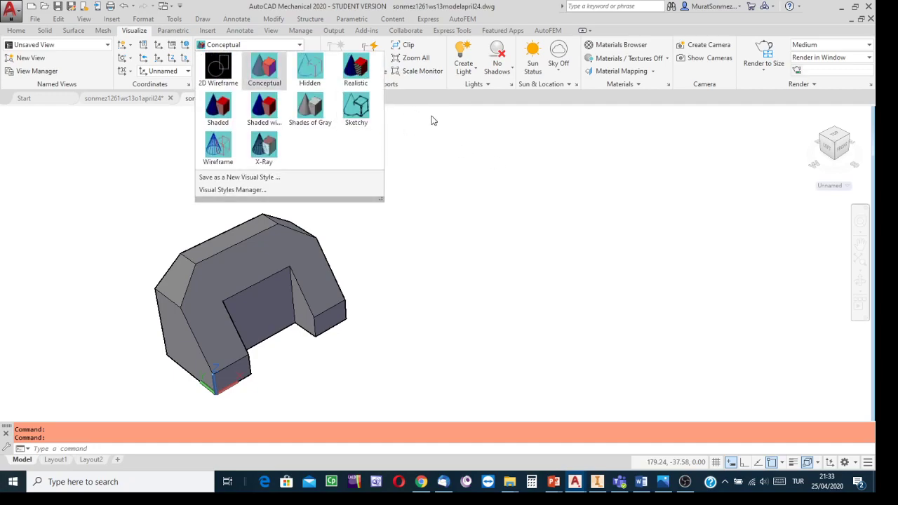
{"action": "left_click", "coordinate": [219, 111]}
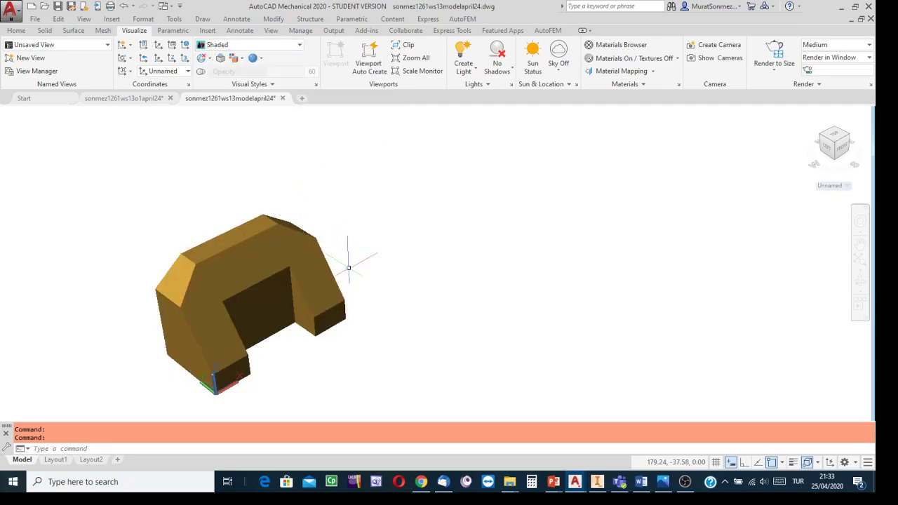
{"action": "left_click", "coordinate": [302, 46]}
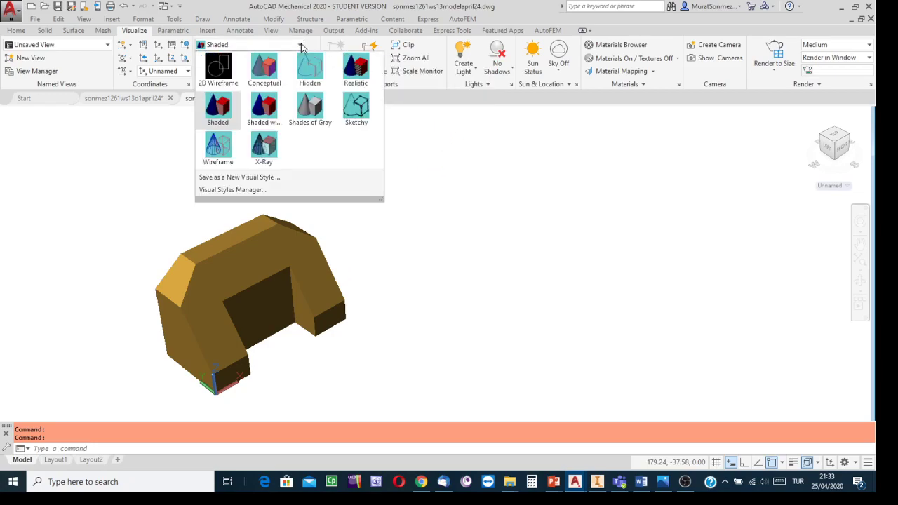
{"action": "left_click", "coordinate": [346, 111]}
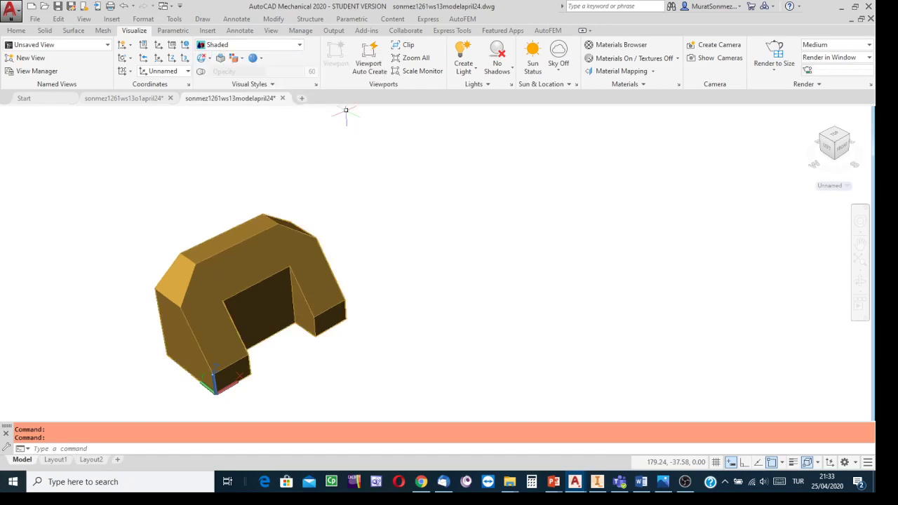
- Reposition the shaded solid in the view and save the drawing
{"action": "mouse_move", "coordinate": [535, 250]}
{"action": "middle_mouse_down"}
{"action": "mouse_move", "coordinate": [664, 268]}
{"action": "mouse_move", "coordinate": [683, 257]}
{"action": "middle_mouse_up"}
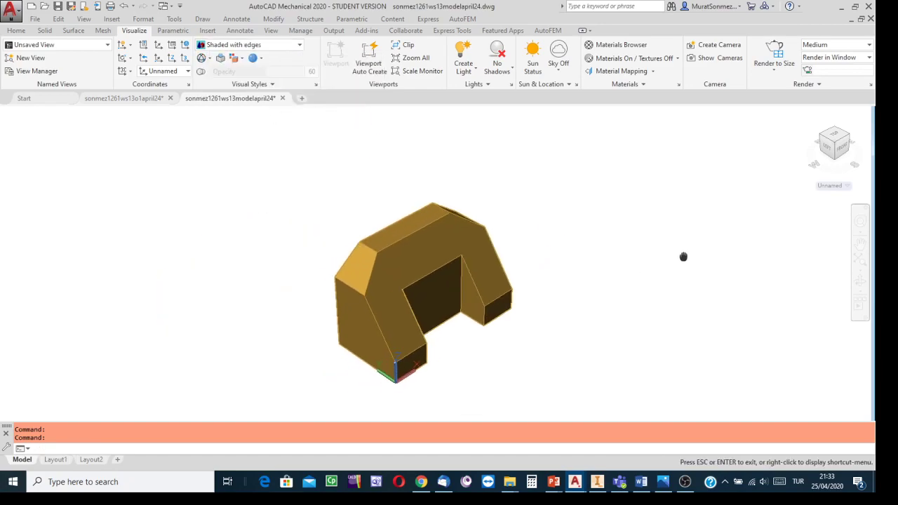
{"action": "scroll", "coordinate": [553, 277], "scroll_direction": "down", "scroll_amount": 2}
{"action": "scroll", "coordinate": [553, 276], "scroll_direction": "up", "scroll_amount": 4}
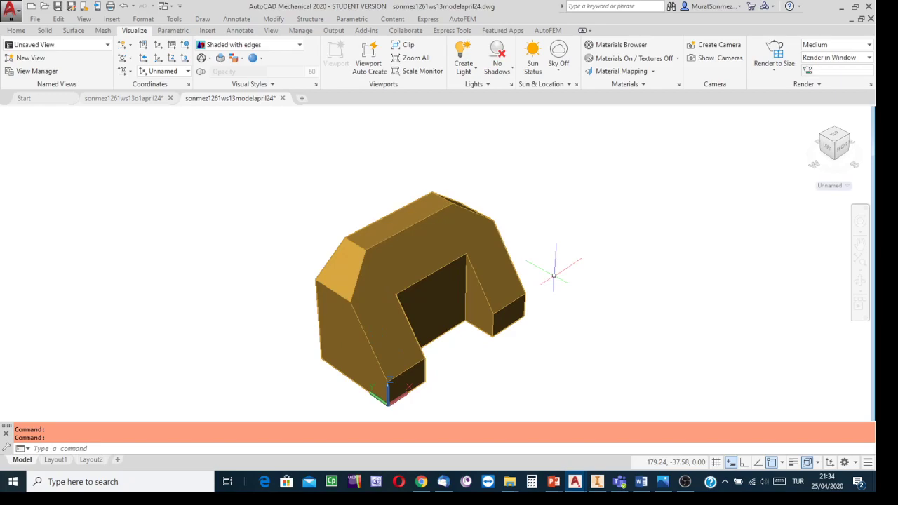
{"action": "scroll", "coordinate": [557, 273], "scroll_direction": "down", "scroll_amount": 2}
{"action": "middle_click_drag", "start_coordinate": [555, 257], "coordinate": [491, 245]}
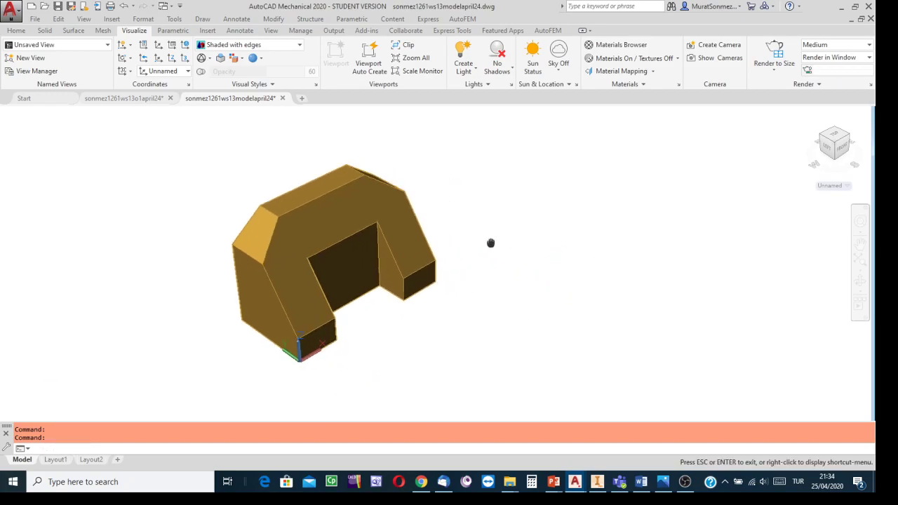
{"action": "left_click", "coordinate": [57, 7]}
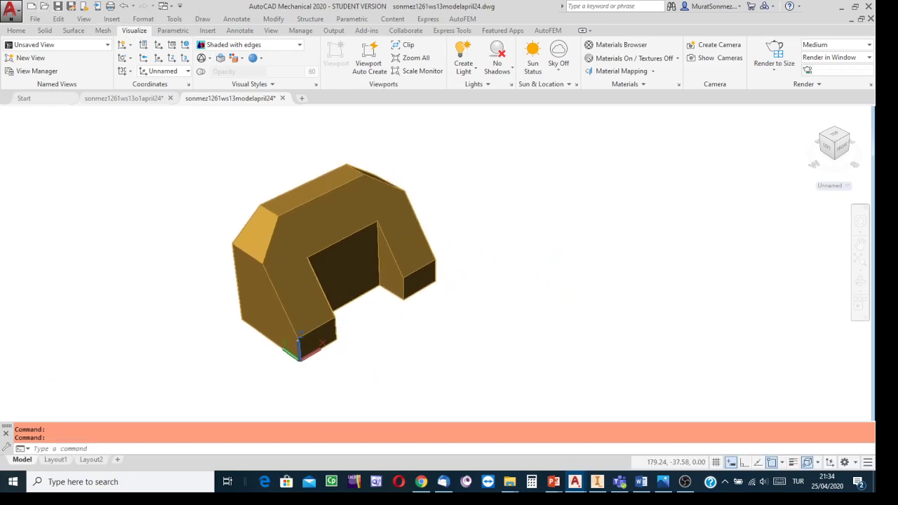
{"action": "scroll", "coordinate": [428, 259], "scroll_direction": "up", "scroll_amount": 1}
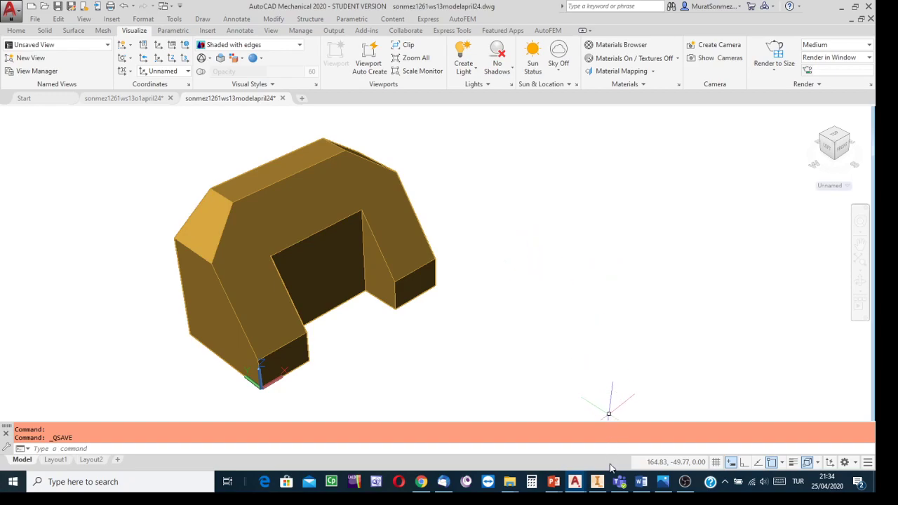
- Switch to Inventor and show the ortho cw1 solid part from its home view in Perspective projection
{"action": "left_click", "coordinate": [598, 483]}
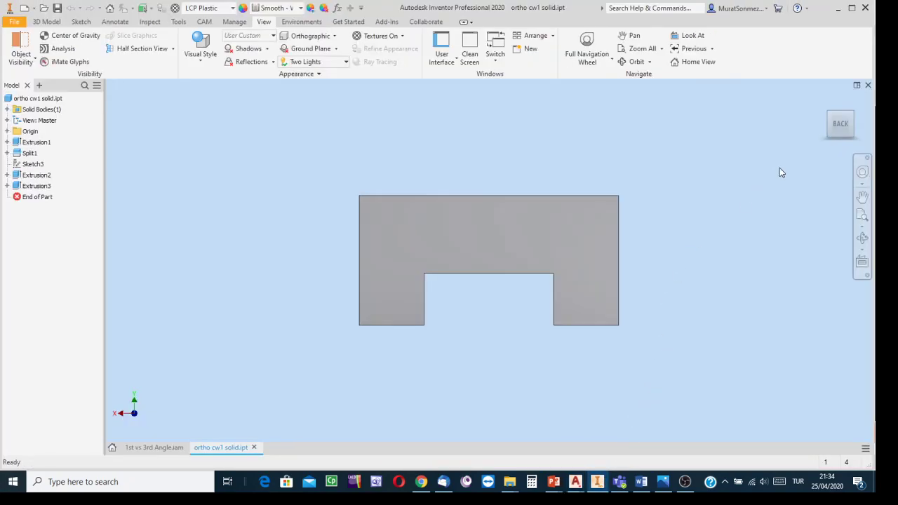
{"action": "left_click", "coordinate": [825, 102]}
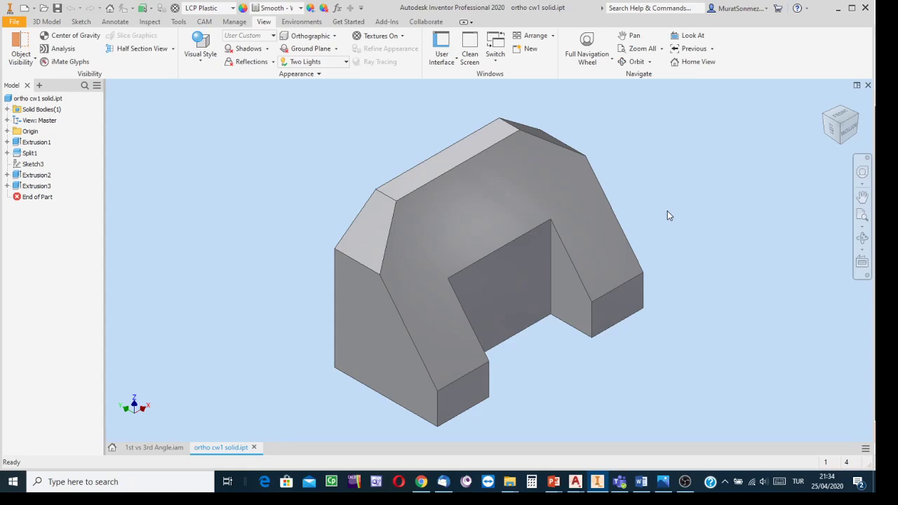
{"action": "left_click", "coordinate": [335, 37]}
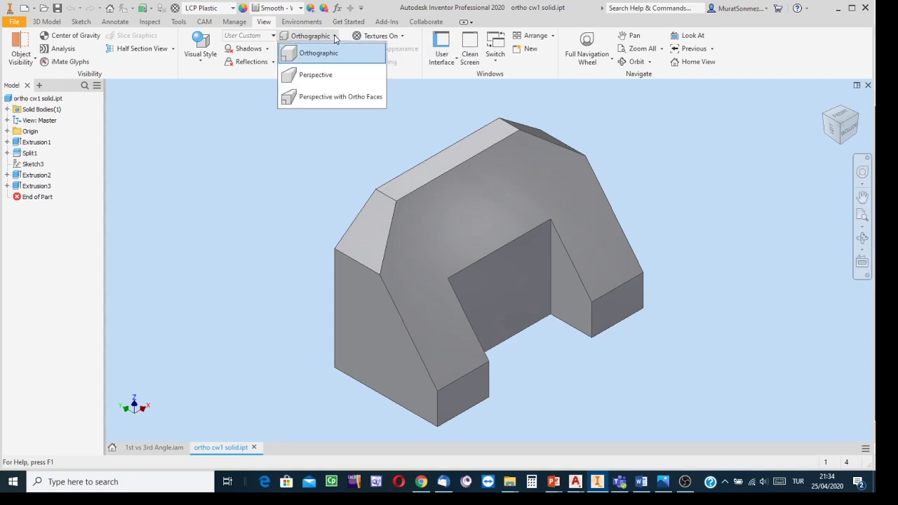
{"action": "left_click", "coordinate": [314, 75]}
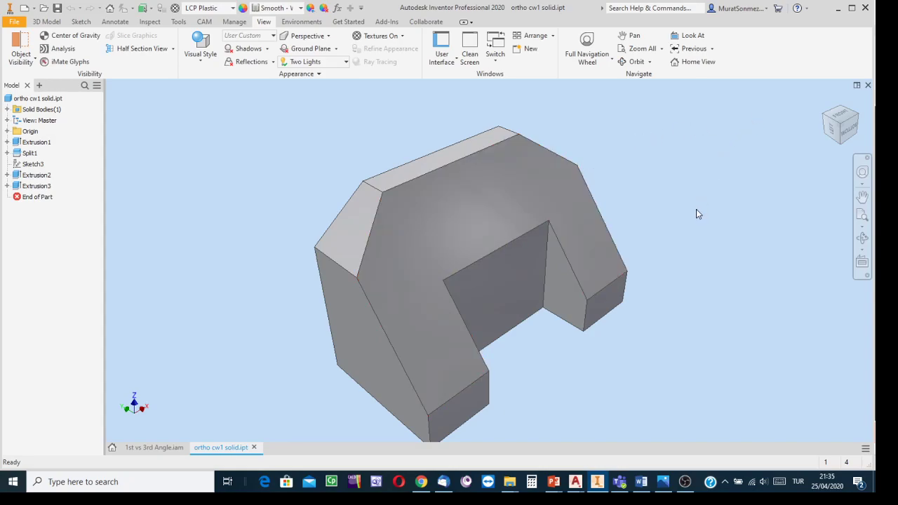
- View the Inventor part from the adjacent corner and back, and set its projection to Orthographic
{"action": "left_click", "coordinate": [853, 125]}
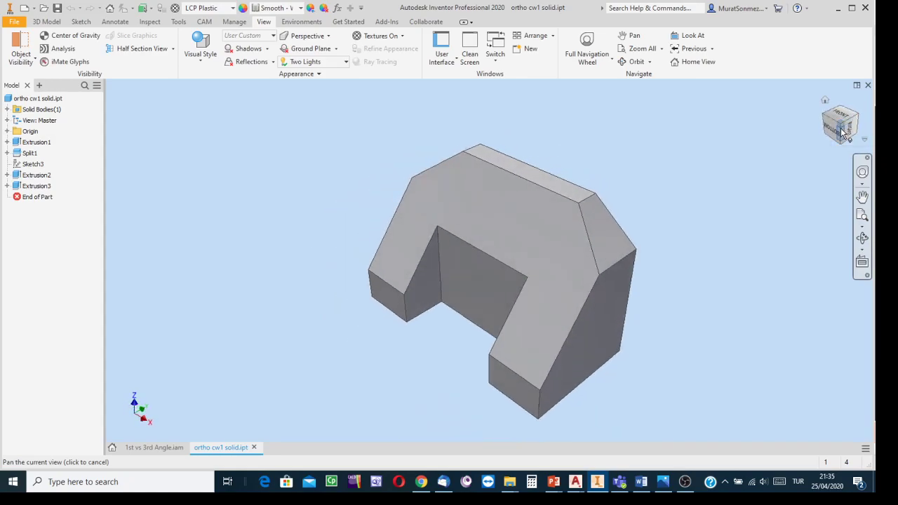
{"action": "left_click", "coordinate": [823, 114]}
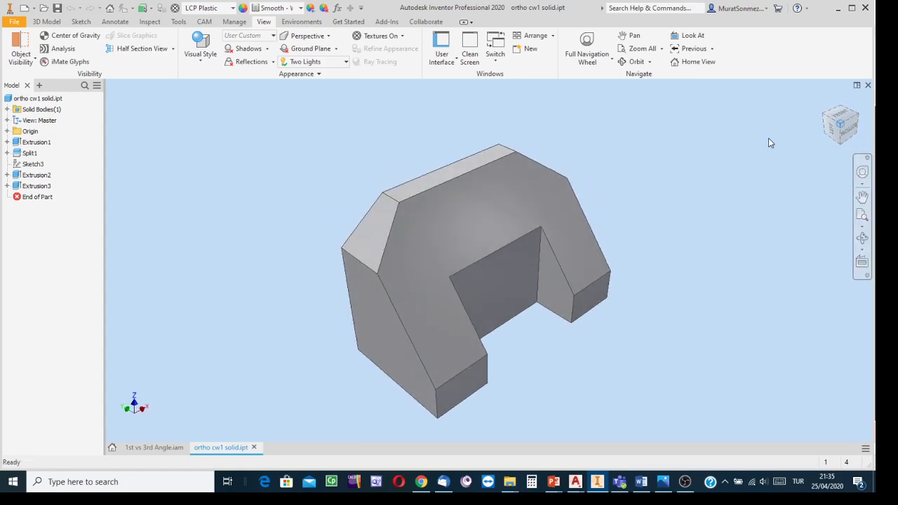
{"action": "left_click", "coordinate": [330, 37]}
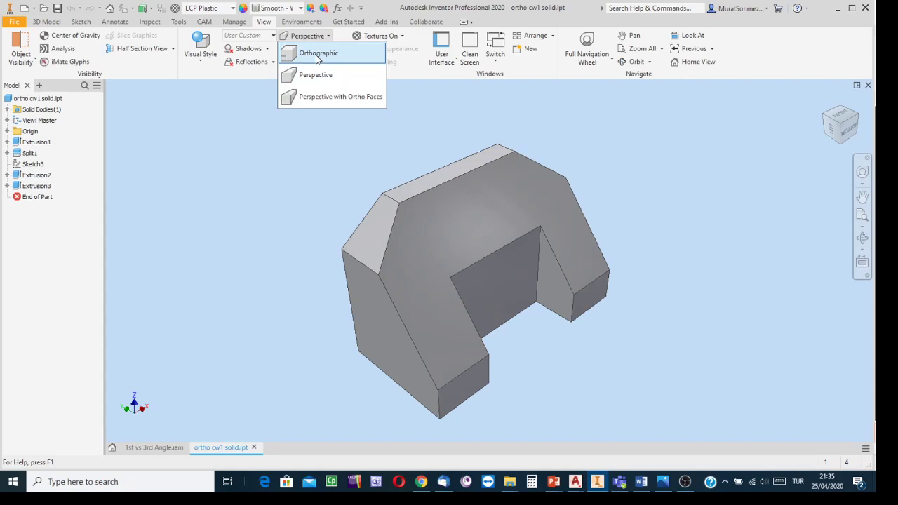
{"action": "left_click", "coordinate": [316, 58]}
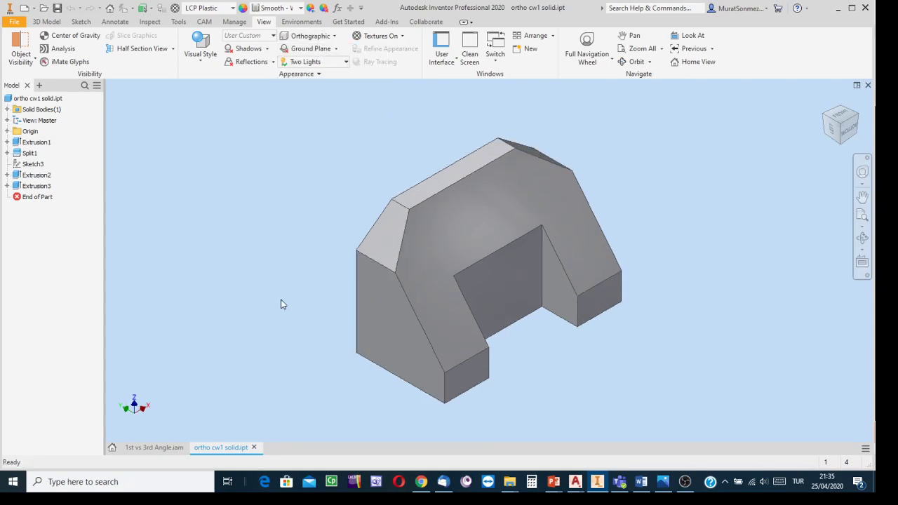
- Switch to the ws13 model drawing in AutoCAD, set the PERSPECTIVE variable to 0 and save the drawing
{"action": "mouse_move", "coordinate": [573, 481]}
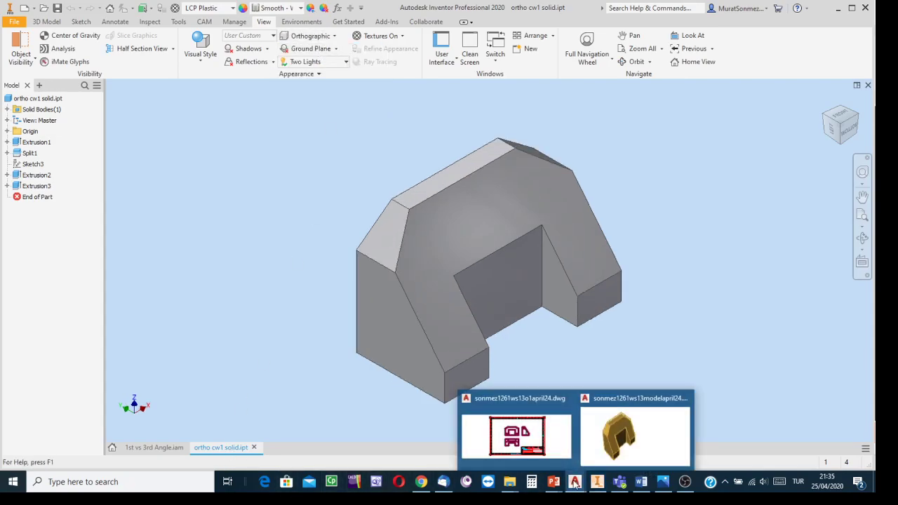
{"action": "left_click", "coordinate": [620, 436]}
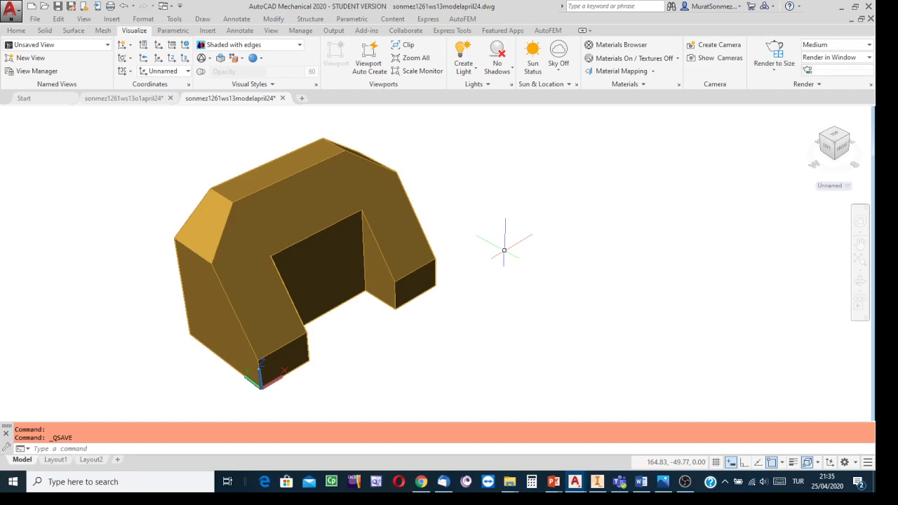
{"action": "type", "text": "perst"}
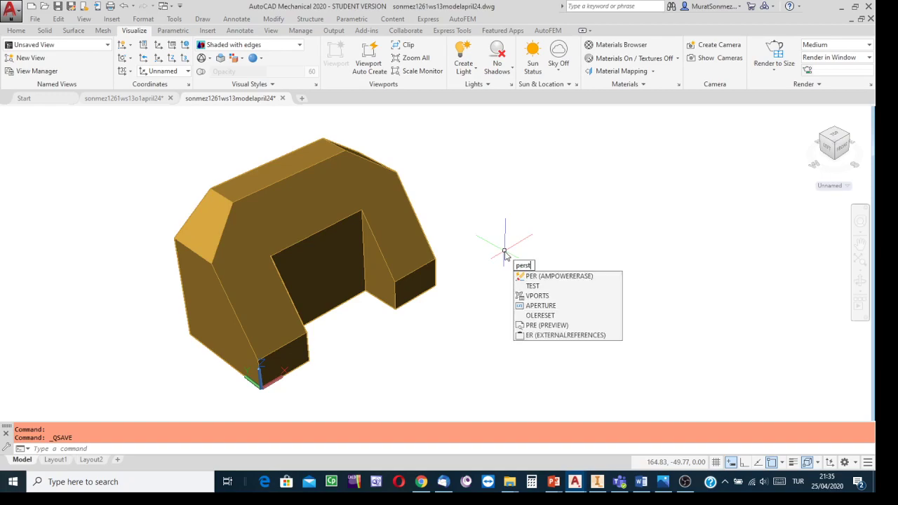
{"action": "key", "text": "BackSpace"}
{"action": "type", "text": "pe"}
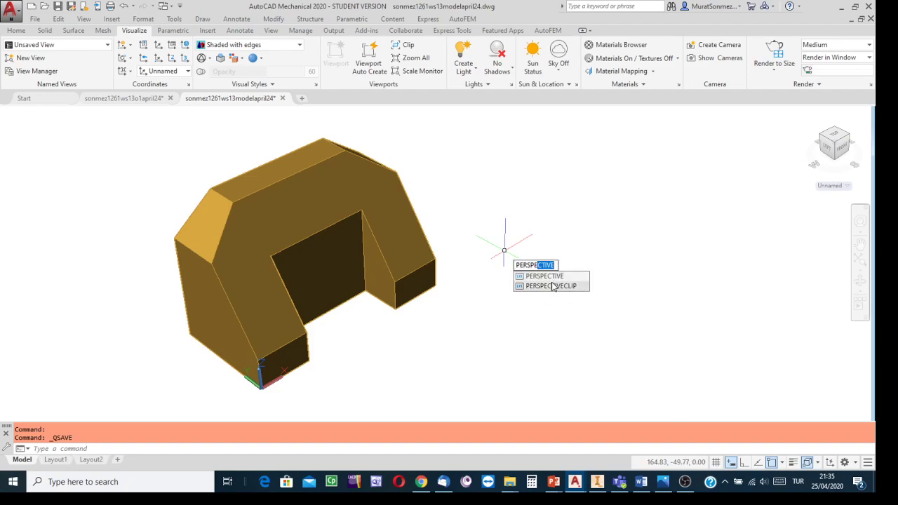
{"action": "left_click", "coordinate": [548, 277]}
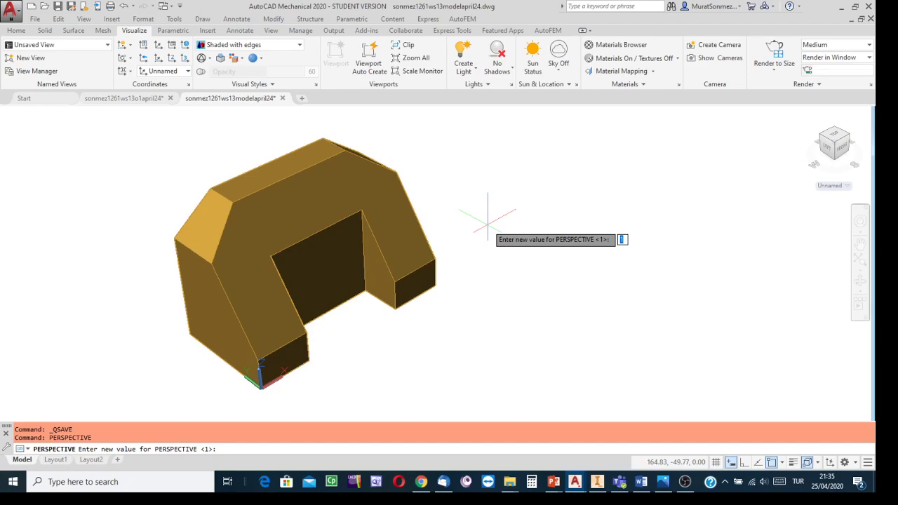
{"action": "type", "text": "0"}
{"action": "key", "text": "Return"}
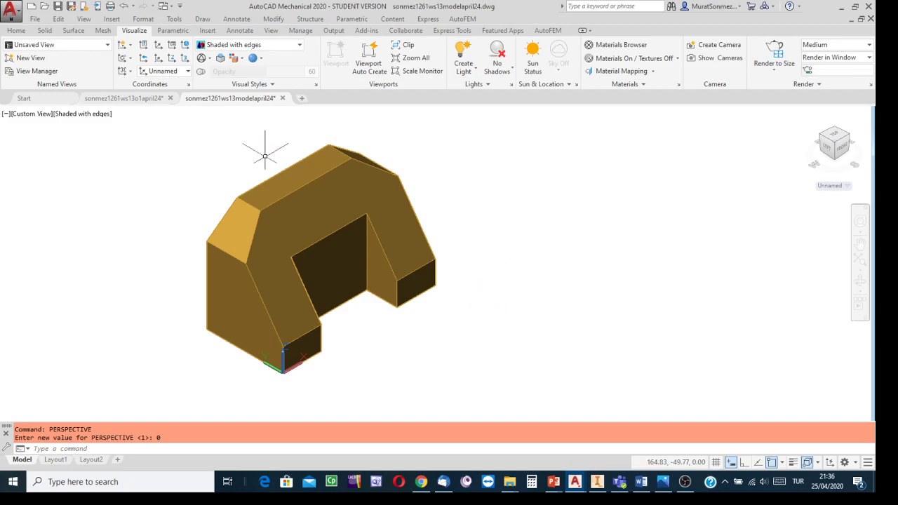
{"action": "left_click", "coordinate": [59, 7]}
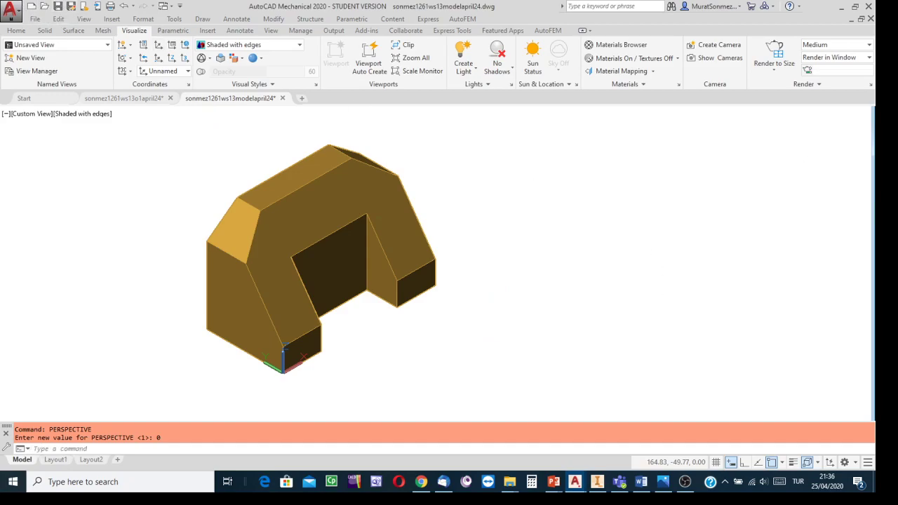
{"action": "mouse_move", "coordinate": [475, 337]}
{"action": "middle_mouse_down"}
{"action": "mouse_move", "coordinate": [462, 357]}
{"action": "mouse_move", "coordinate": [526, 344]}
{"action": "middle_mouse_up"}
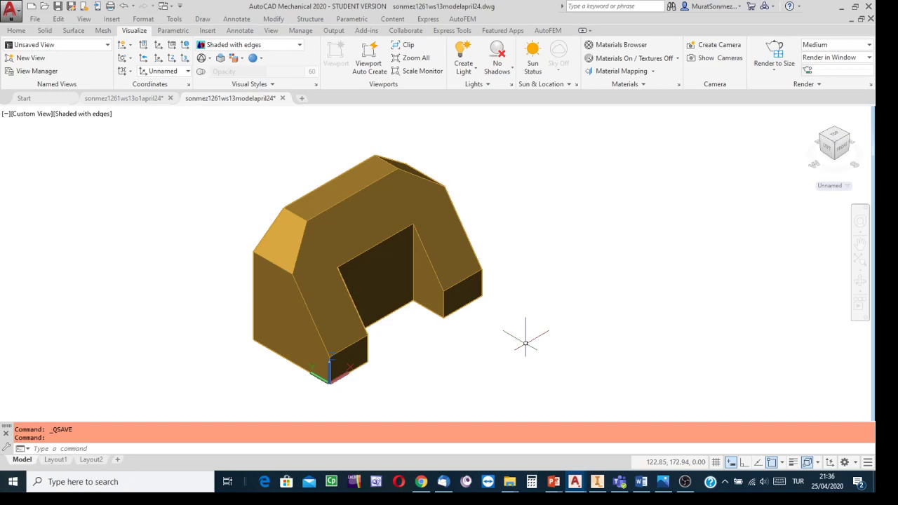
- Examine the front, side and top views in the ws13o1 orthographic drawing and return to the 3D model drawing
{"action": "left_click", "coordinate": [123, 99]}
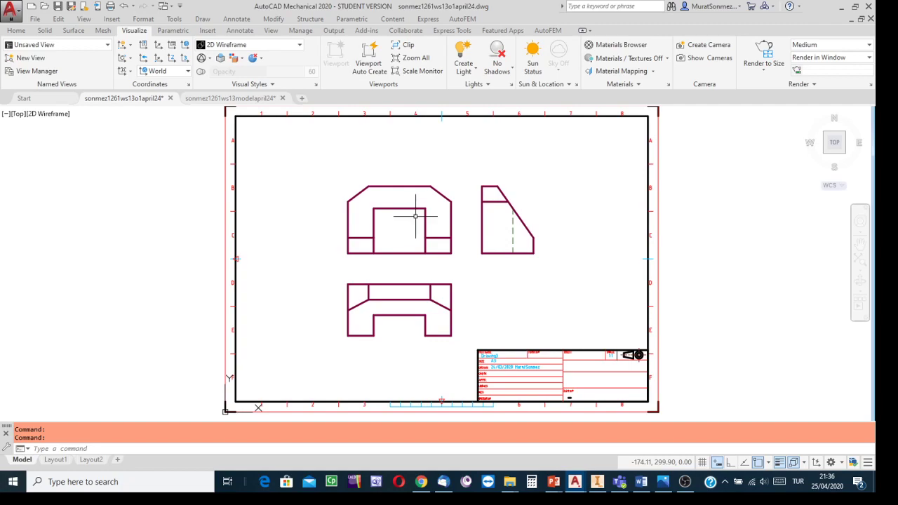
{"action": "scroll", "coordinate": [422, 215], "scroll_direction": "up", "scroll_amount": 4}
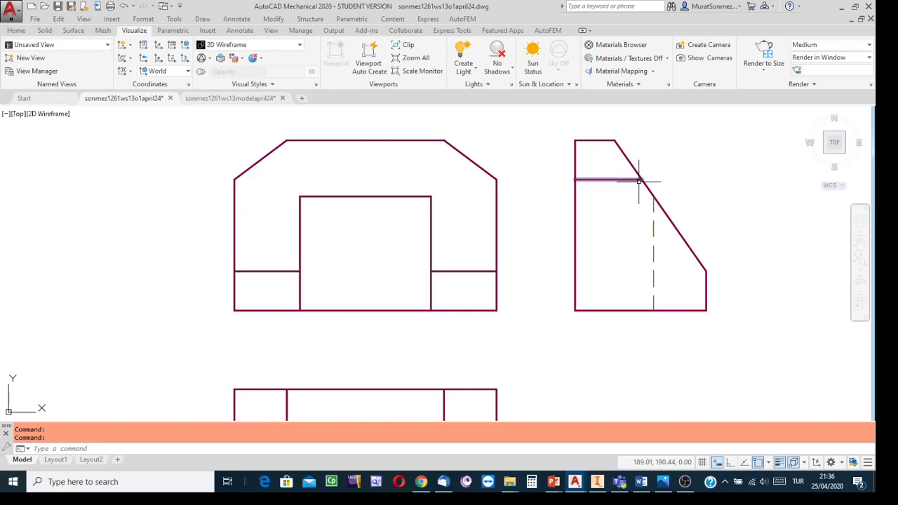
{"action": "scroll", "coordinate": [740, 275], "scroll_direction": "down", "scroll_amount": 4}
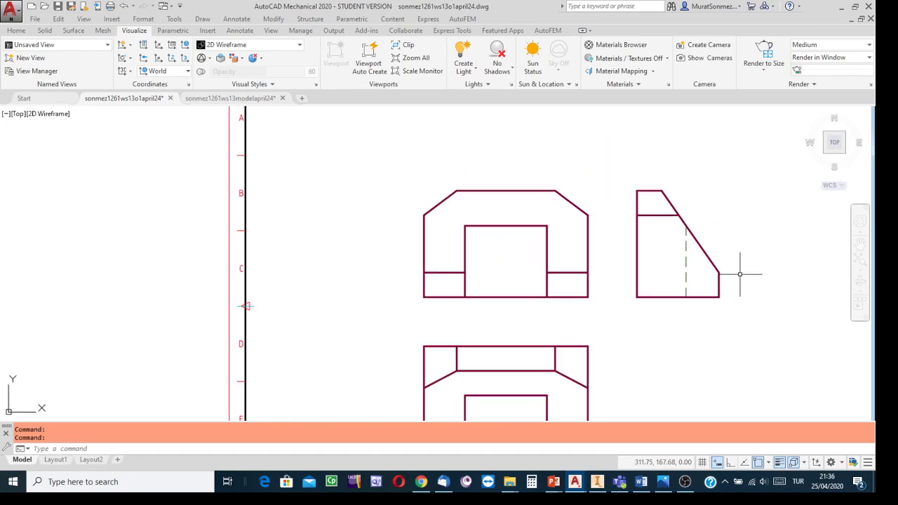
{"action": "mouse_move", "coordinate": [704, 289]}
{"action": "middle_mouse_down"}
{"action": "mouse_move", "coordinate": [656, 293]}
{"action": "mouse_move", "coordinate": [544, 260]}
{"action": "mouse_move", "coordinate": [508, 267]}
{"action": "middle_mouse_up"}
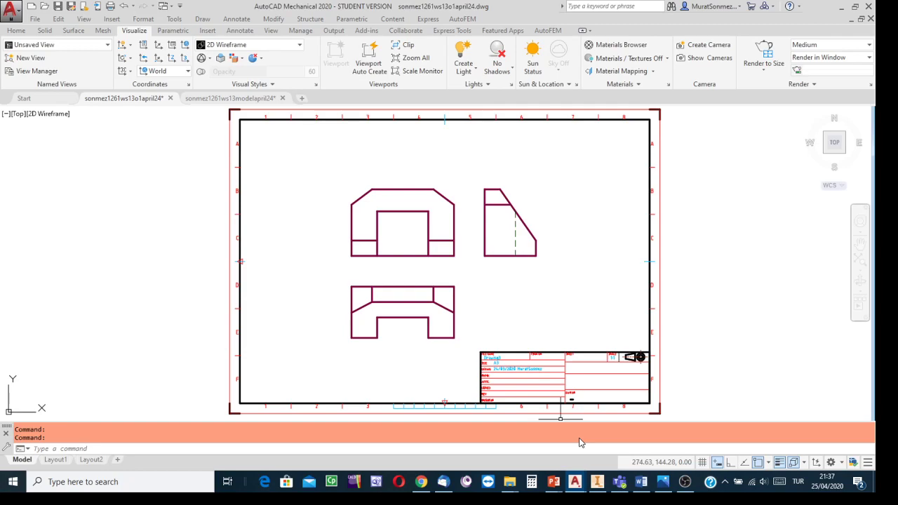
{"action": "mouse_move", "coordinate": [575, 481]}
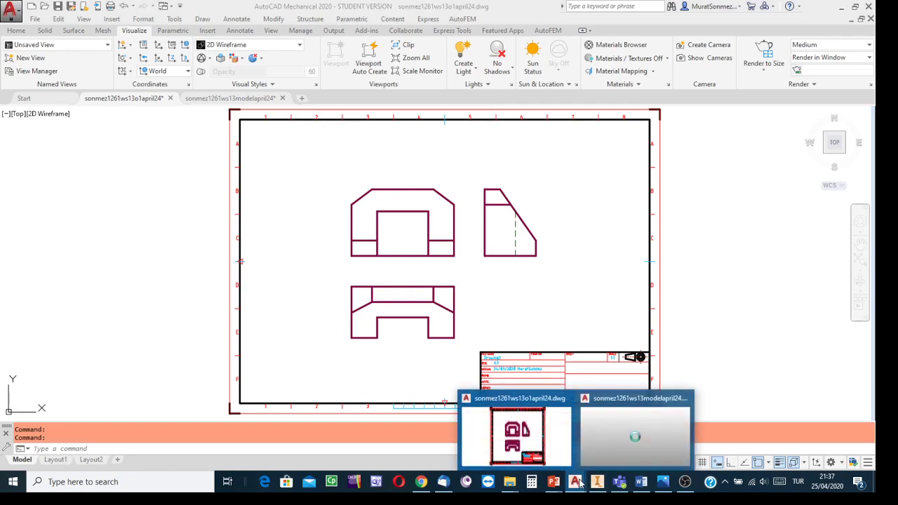
{"action": "left_click", "coordinate": [626, 458]}
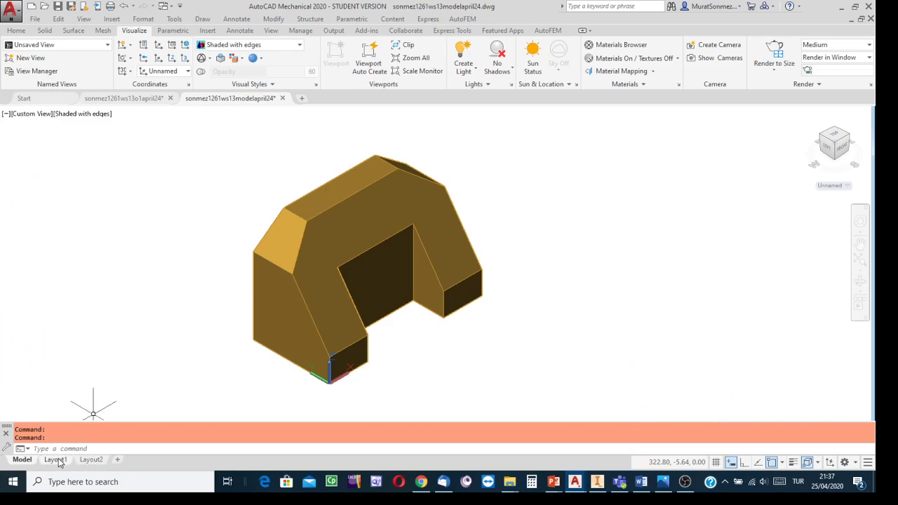
{"action": "mouse_move", "coordinate": [60, 459]}
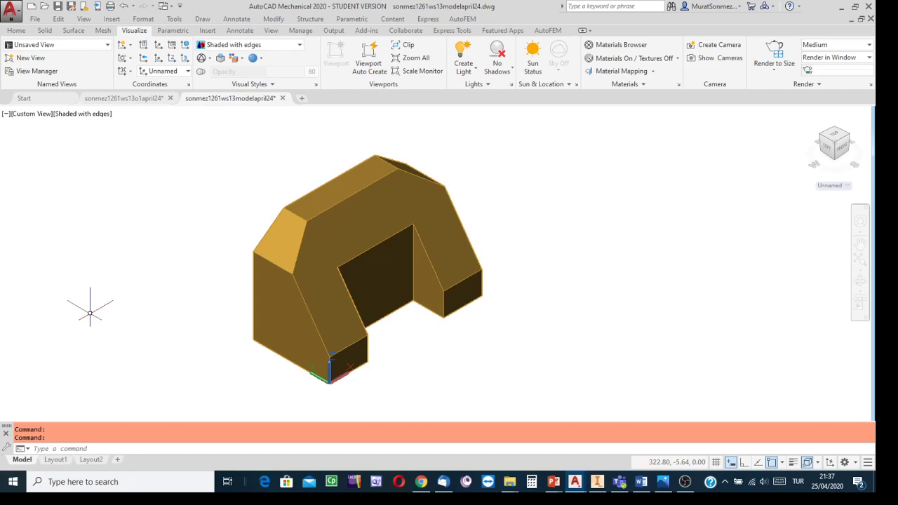
- Open Layout1 of the model drawing, view the 1st vs 3rd Angle assembly in Inventor, and return to the AutoCAD layout
{"action": "left_click", "coordinate": [55, 459]}
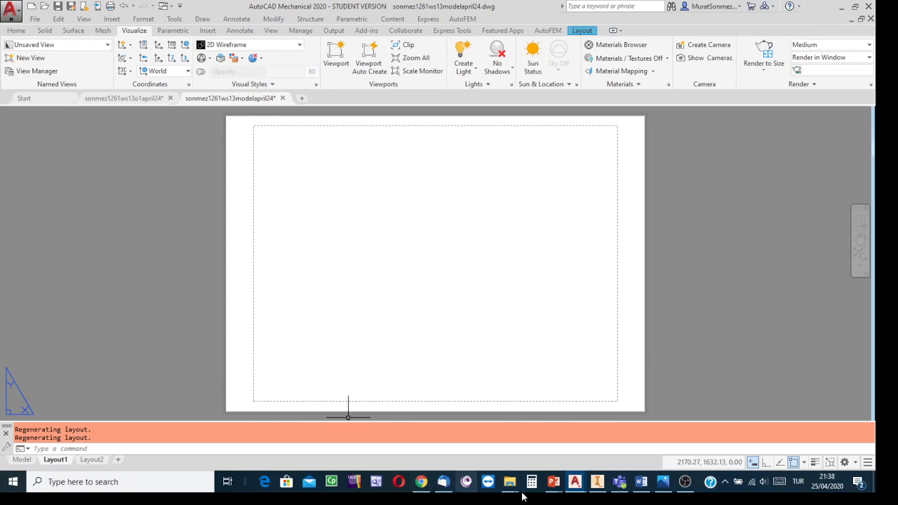
{"action": "left_click", "coordinate": [598, 482]}
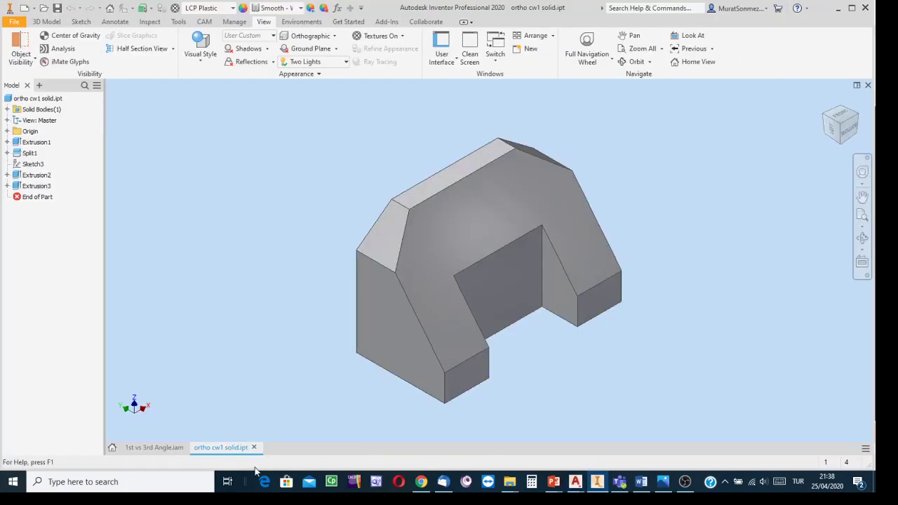
{"action": "left_click", "coordinate": [167, 447]}
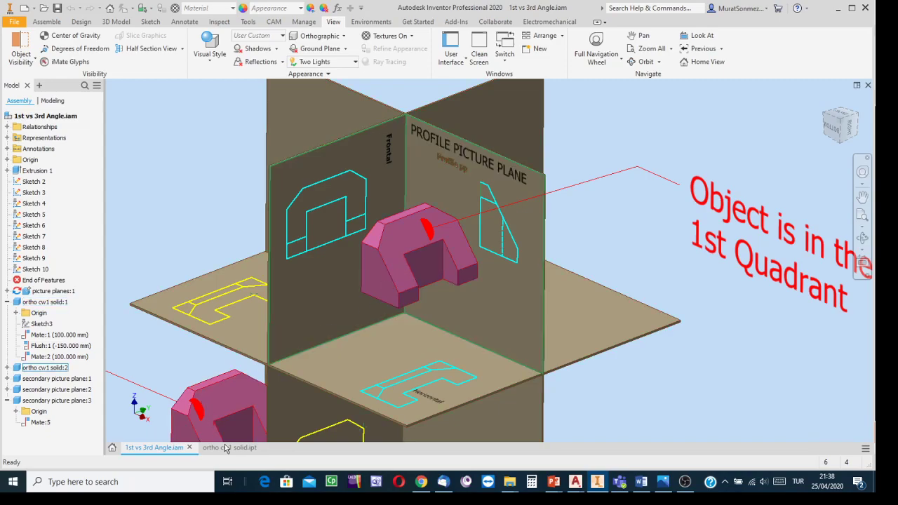
{"action": "mouse_move", "coordinate": [255, 448]}
{"action": "mouse_move", "coordinate": [575, 484]}
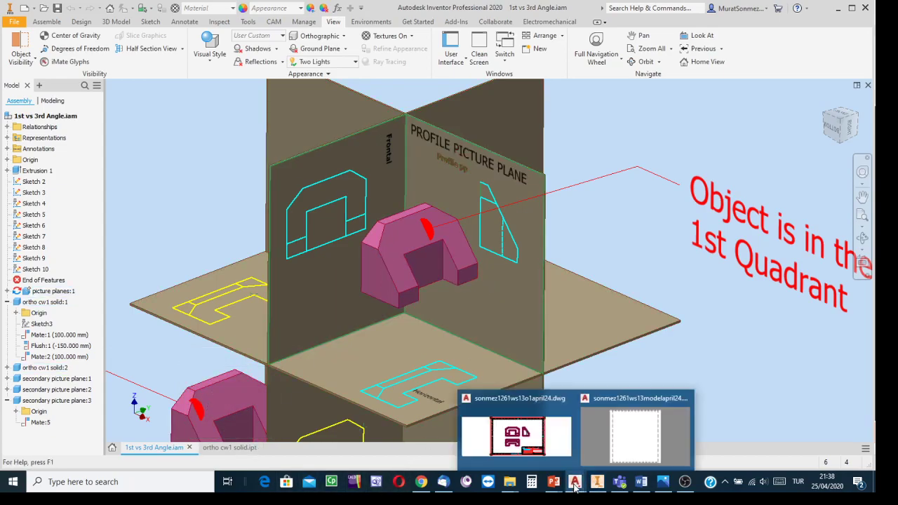
{"action": "left_click", "coordinate": [614, 457]}
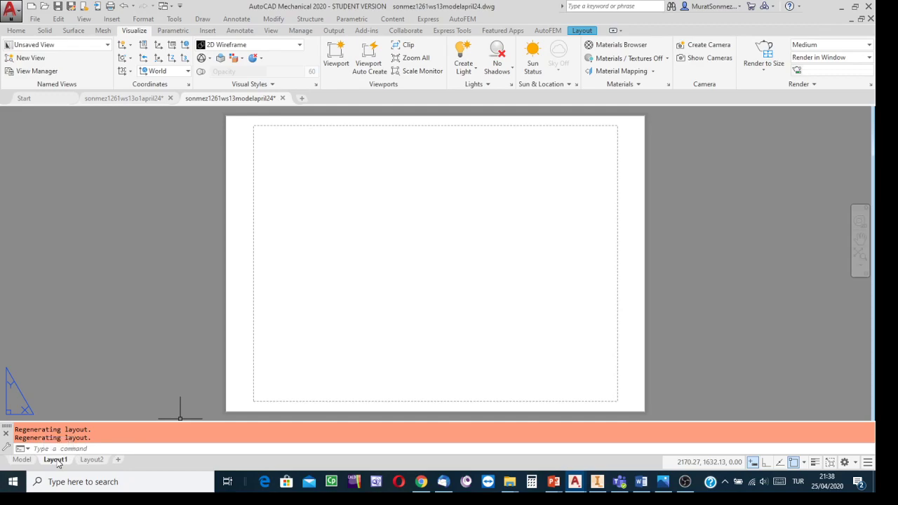
- Open Layout1's drafting standard setup and accept First angle projection with 100 DPI shaded view quality and Shaded preview type
{"action": "right_click", "coordinate": [58, 461]}
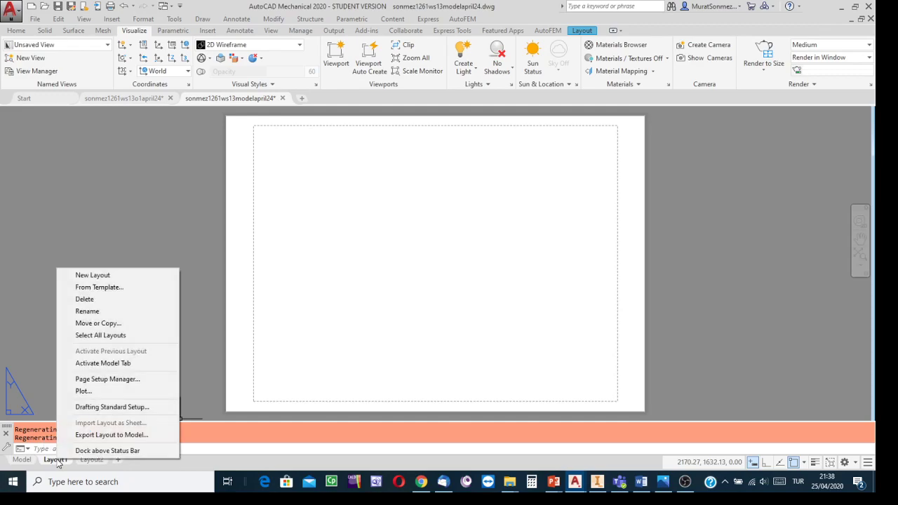
{"action": "left_click", "coordinate": [109, 408]}
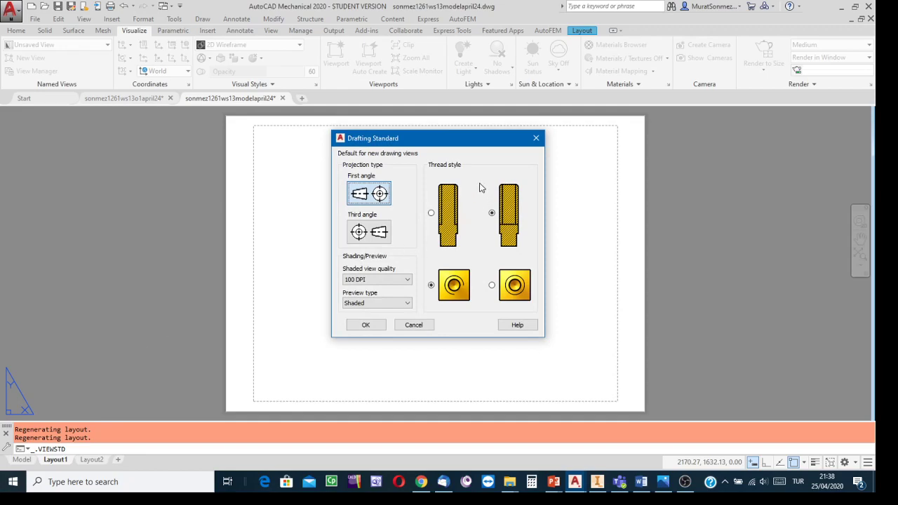
{"action": "mouse_move", "coordinate": [446, 143]}
{"action": "left_mouse_down"}
{"action": "mouse_move", "coordinate": [478, 150]}
{"action": "mouse_move", "coordinate": [450, 152]}
{"action": "left_mouse_up"}
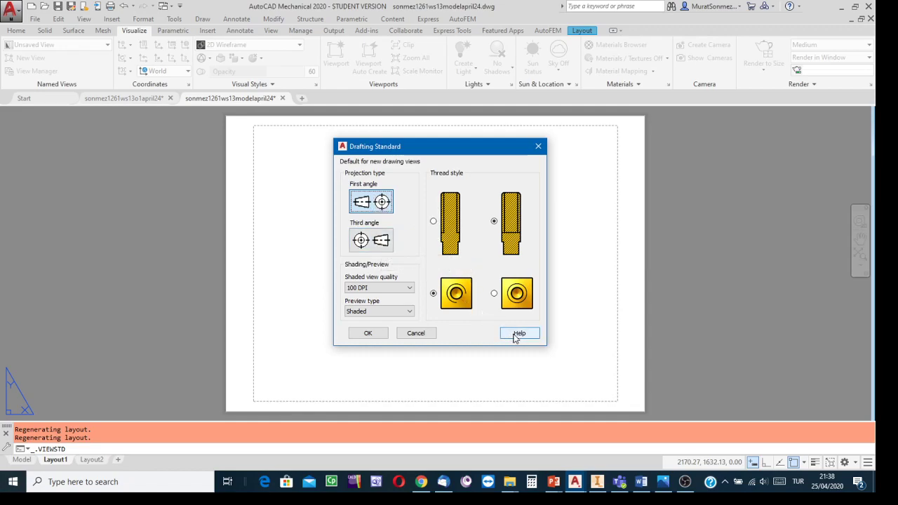
{"action": "left_click", "coordinate": [369, 333]}
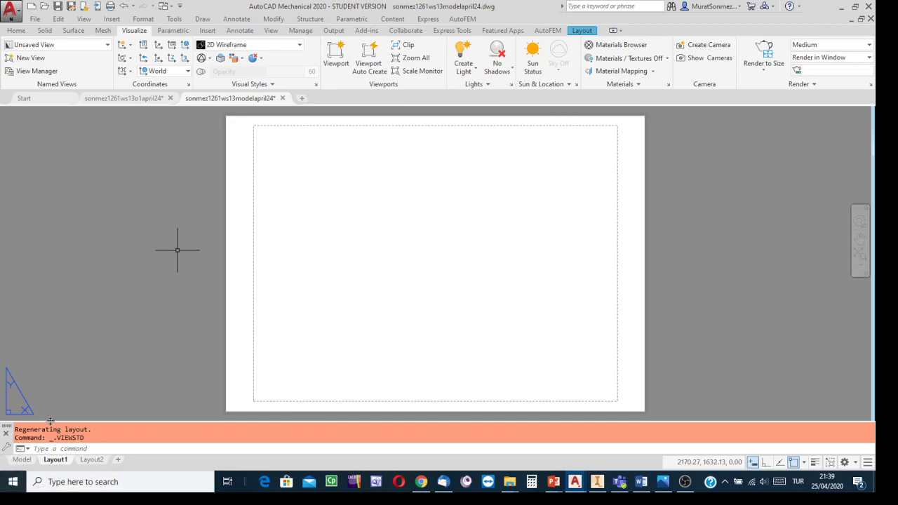
- Modify Layout1's page setup to use the KONICA MINOLTA 423SeriesPCL(2.floor) printer and A3 paper
{"action": "right_click", "coordinate": [61, 465]}
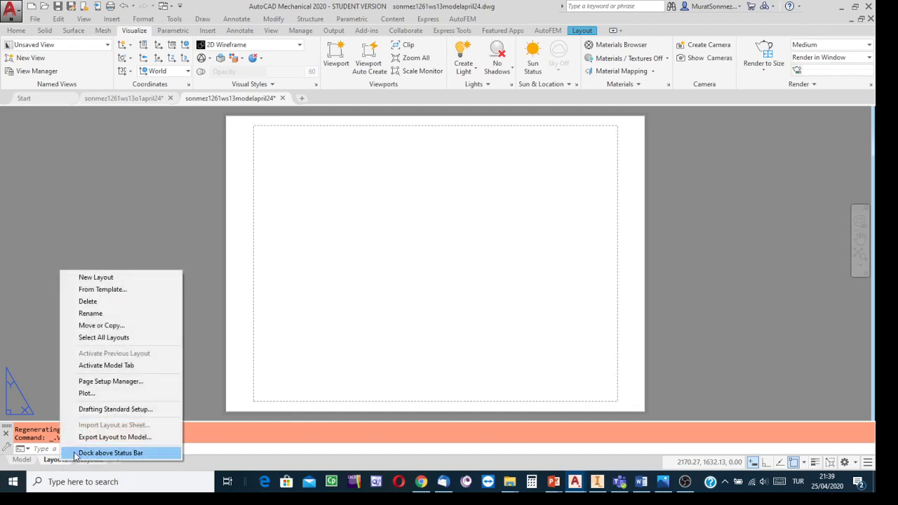
{"action": "left_click", "coordinate": [110, 382]}
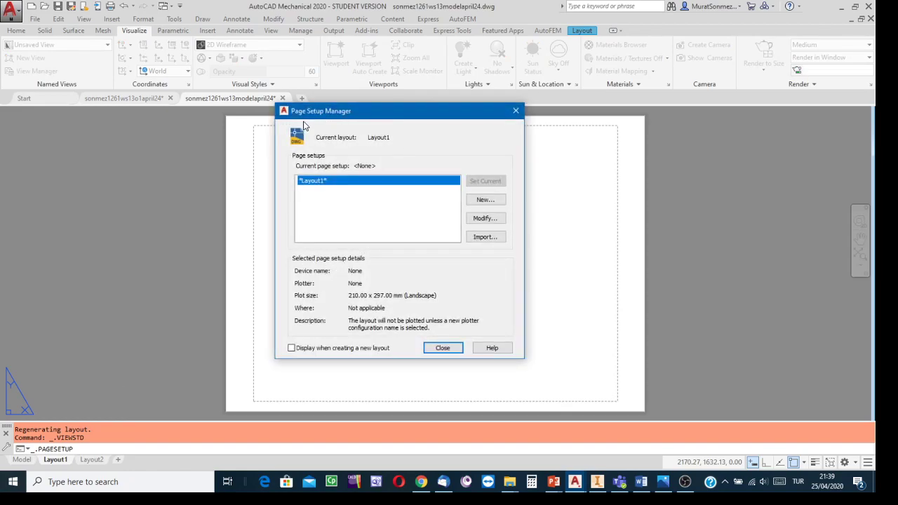
{"action": "left_click", "coordinate": [484, 219]}
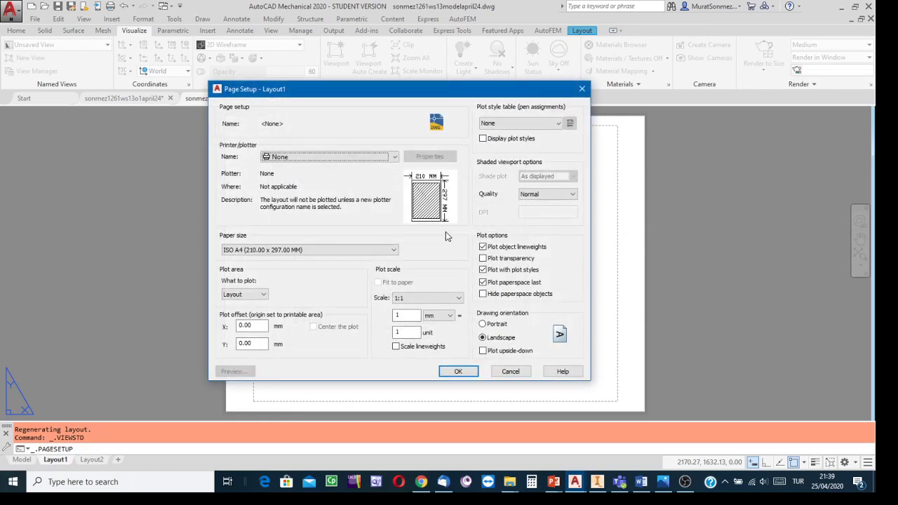
{"action": "left_click", "coordinate": [395, 157]}
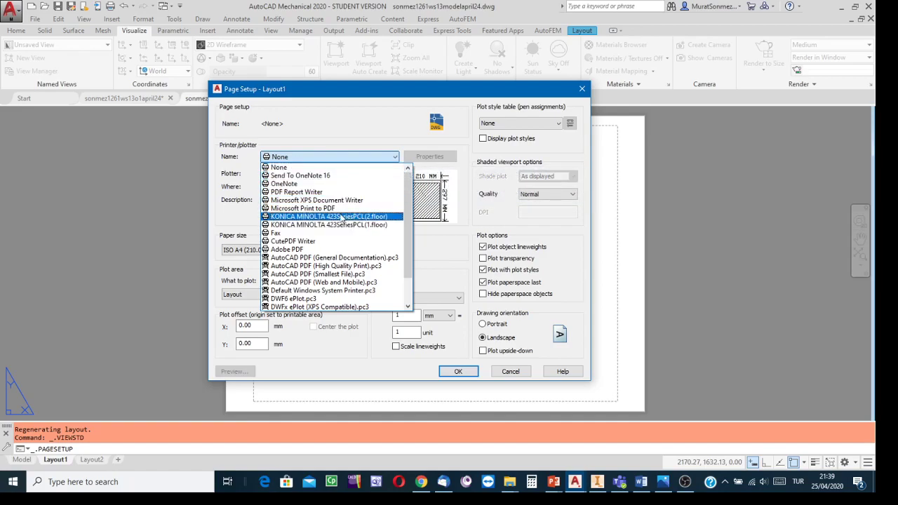
{"action": "left_click", "coordinate": [341, 218]}
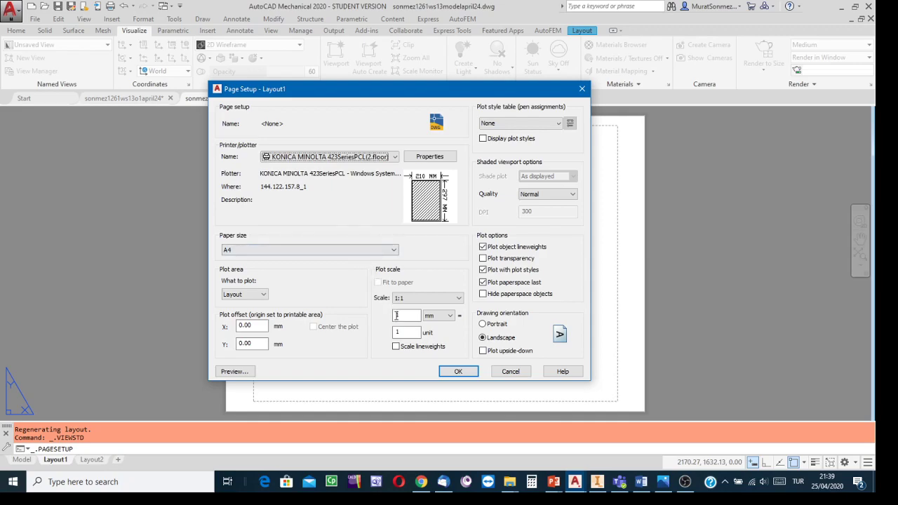
{"action": "left_click", "coordinate": [396, 250]}
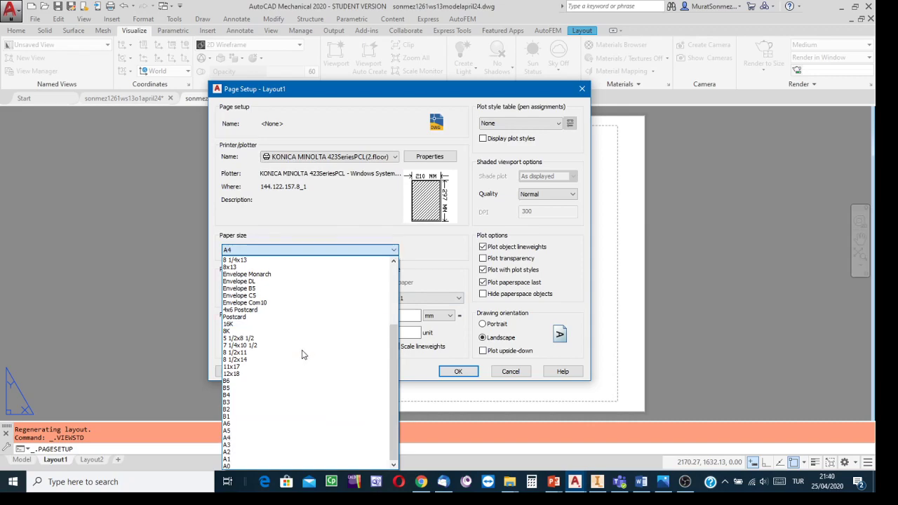
{"action": "left_click", "coordinate": [232, 446]}
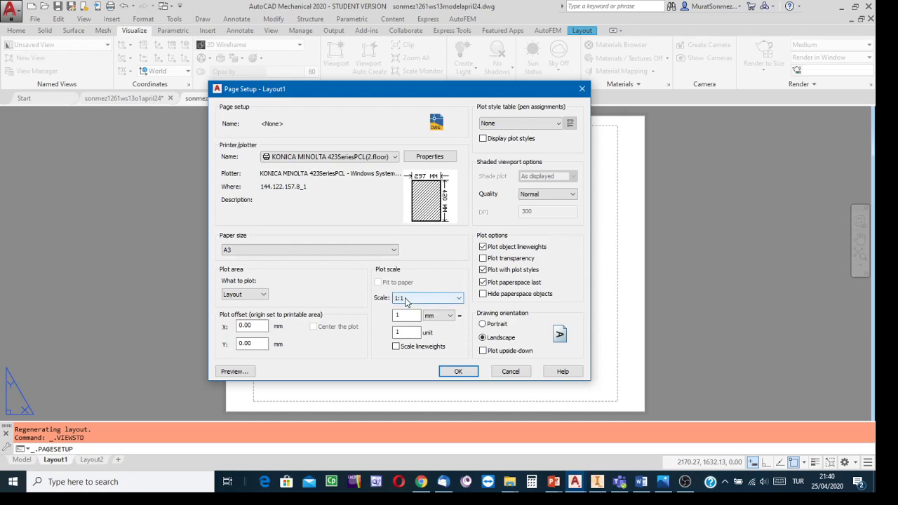
{"action": "left_click", "coordinate": [466, 371]}
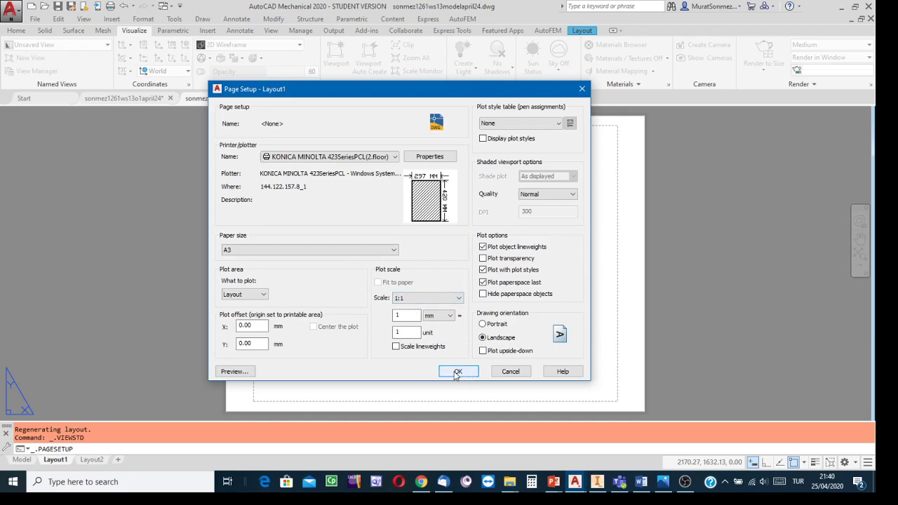
{"action": "left_click", "coordinate": [456, 372]}
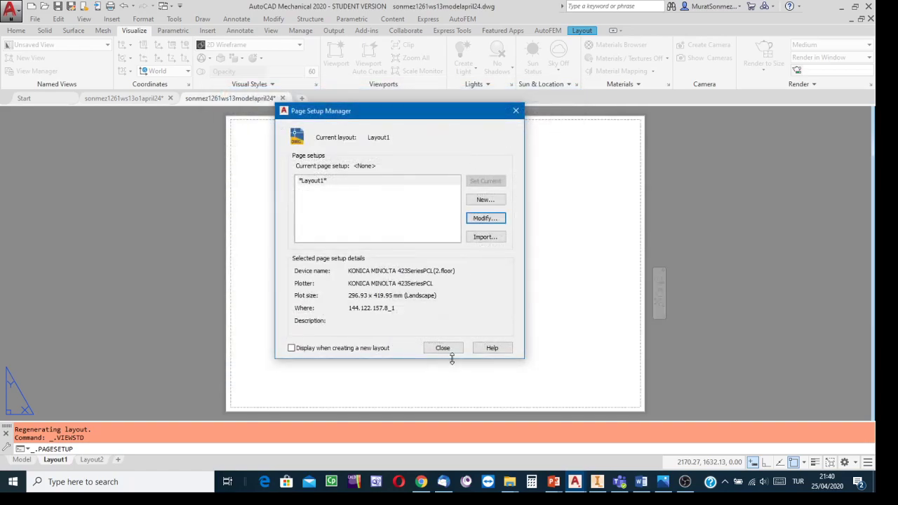
{"action": "left_click", "coordinate": [442, 349]}
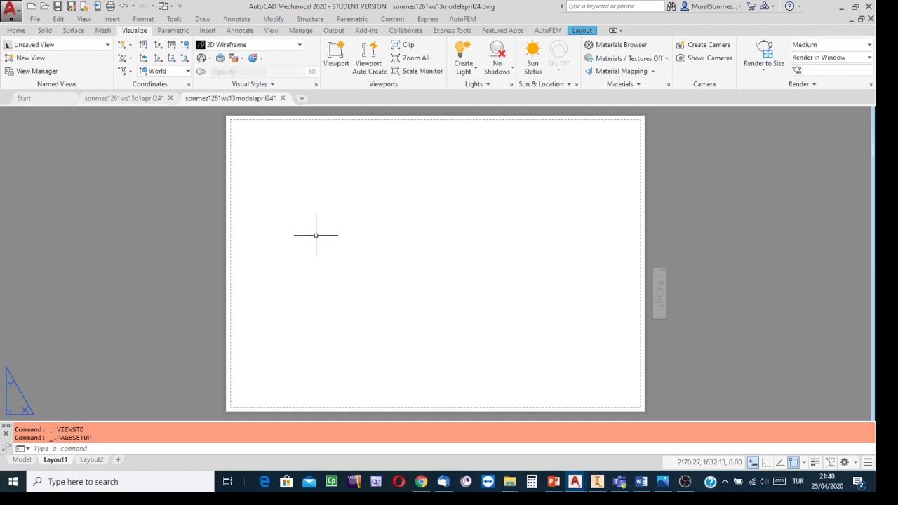
{"action": "type", "text": "VIEWBASE"}
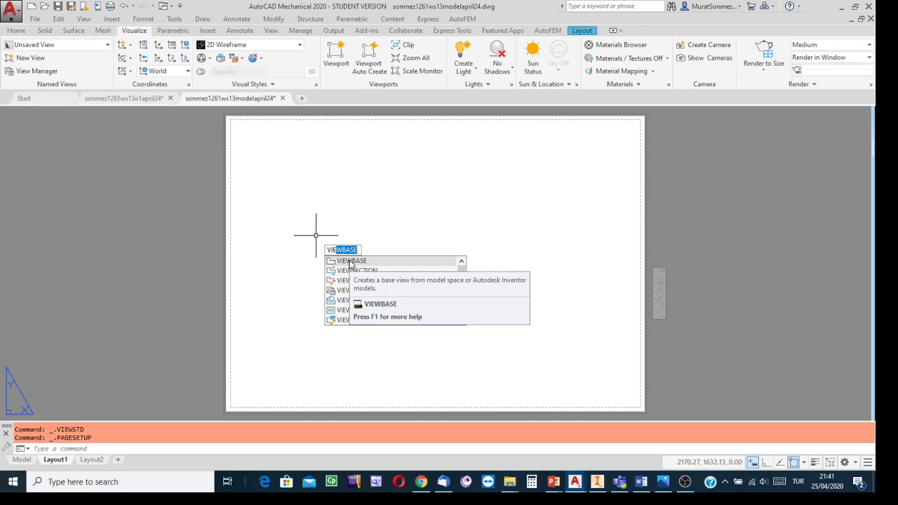
{"action": "left_click", "coordinate": [351, 261]}
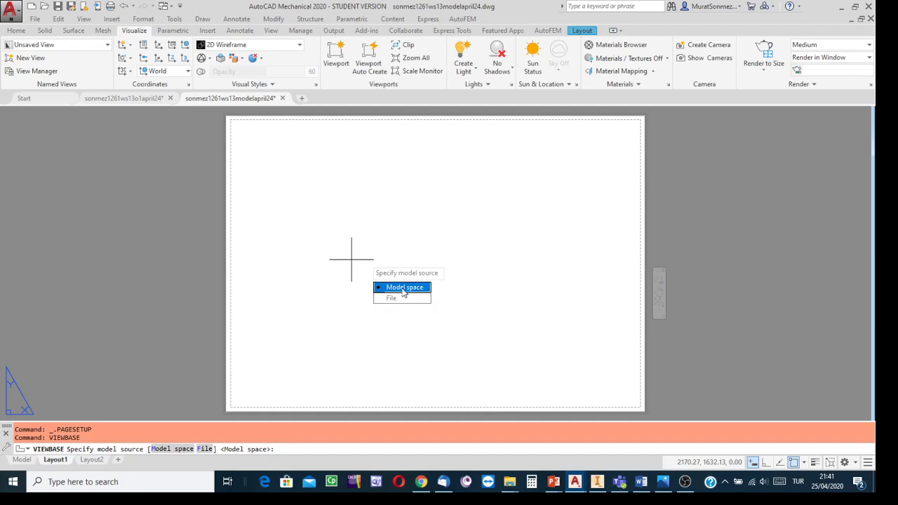
{"action": "left_click", "coordinate": [404, 288]}
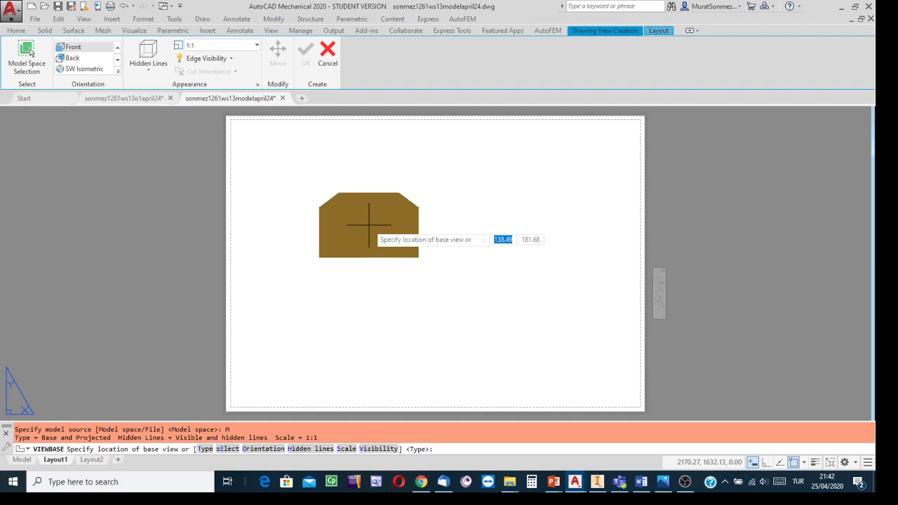
{"action": "key", "text": "Escape"}
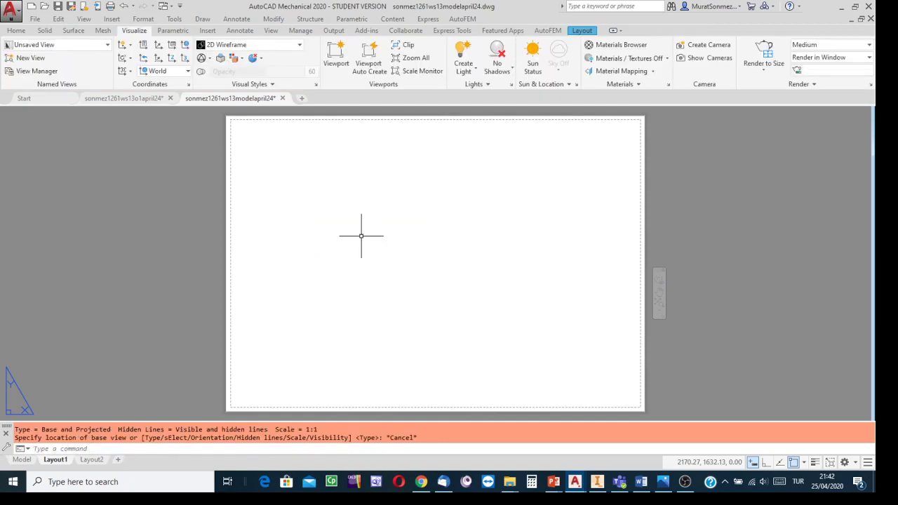
- Compare the solid's orientation in AutoCAD model space with the ortho cw1 solid part in Inventor, and return to the AutoCAD model
{"action": "left_click", "coordinate": [22, 460]}
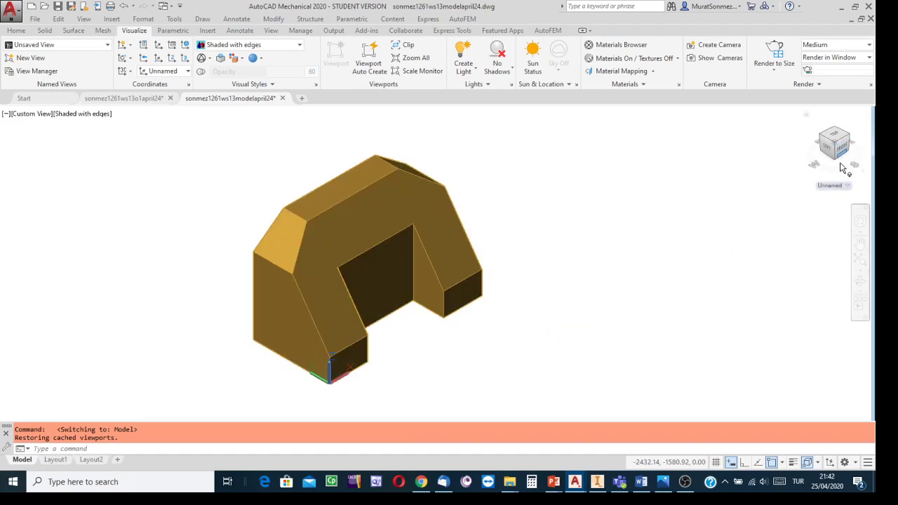
{"action": "left_click", "coordinate": [442, 298]}
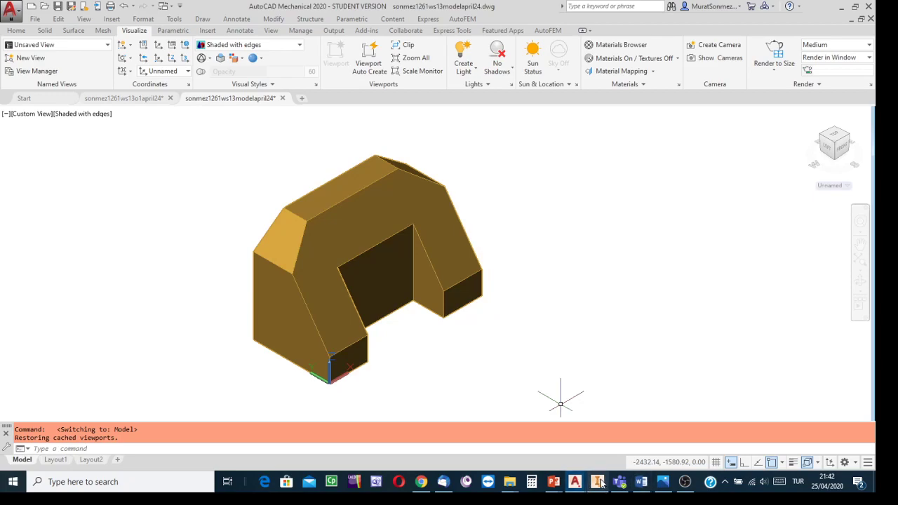
{"action": "key", "text": "alt+Tab"}
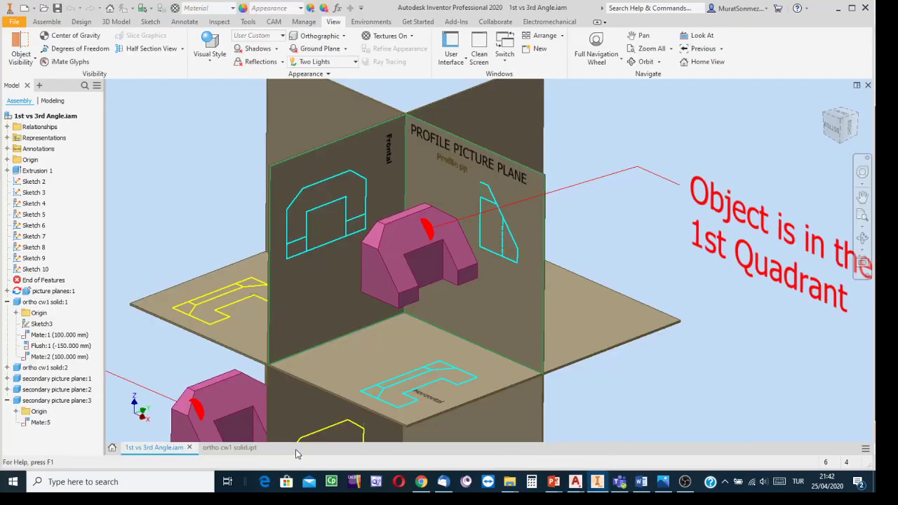
{"action": "left_click", "coordinate": [229, 447]}
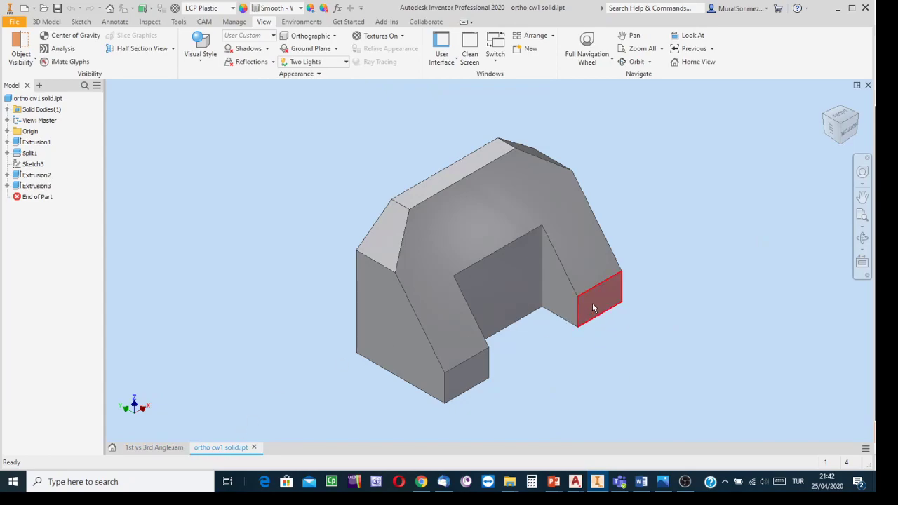
{"action": "mouse_move", "coordinate": [610, 325]}
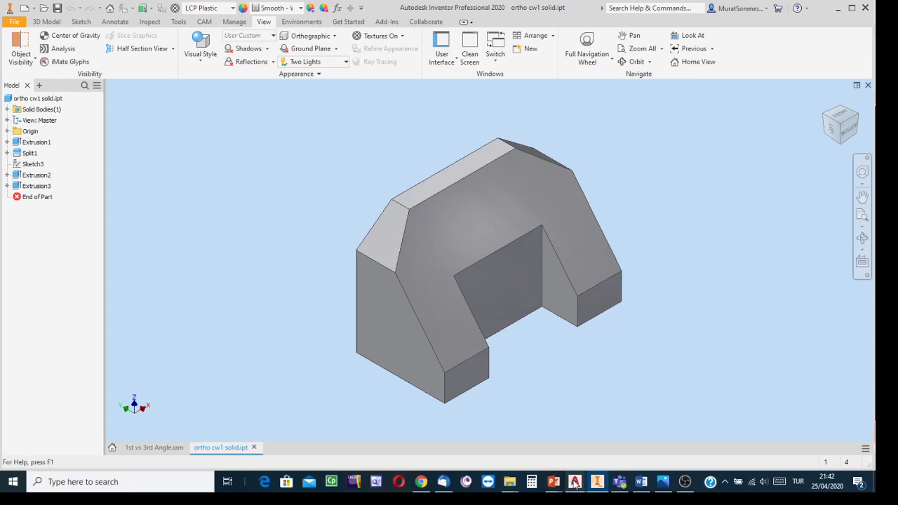
{"action": "mouse_move", "coordinate": [574, 482]}
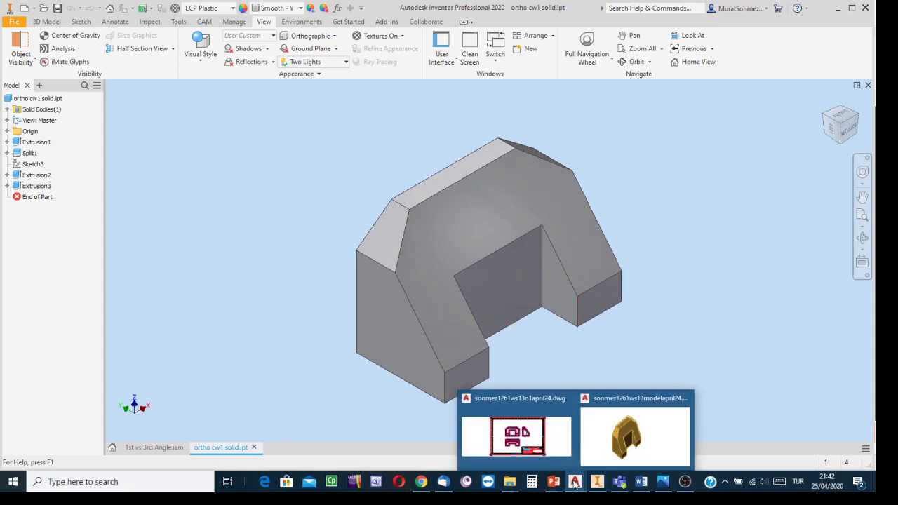
{"action": "left_click", "coordinate": [637, 441]}
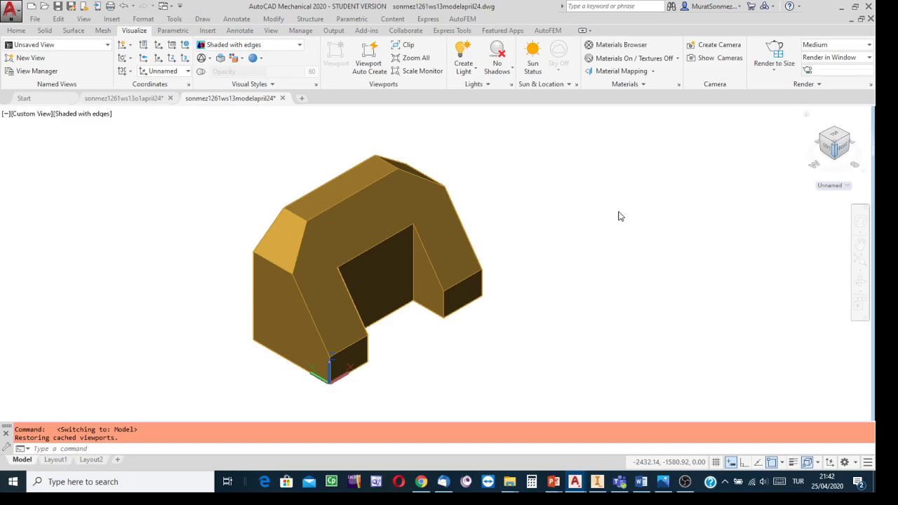
{"action": "left_click", "coordinate": [844, 152]}
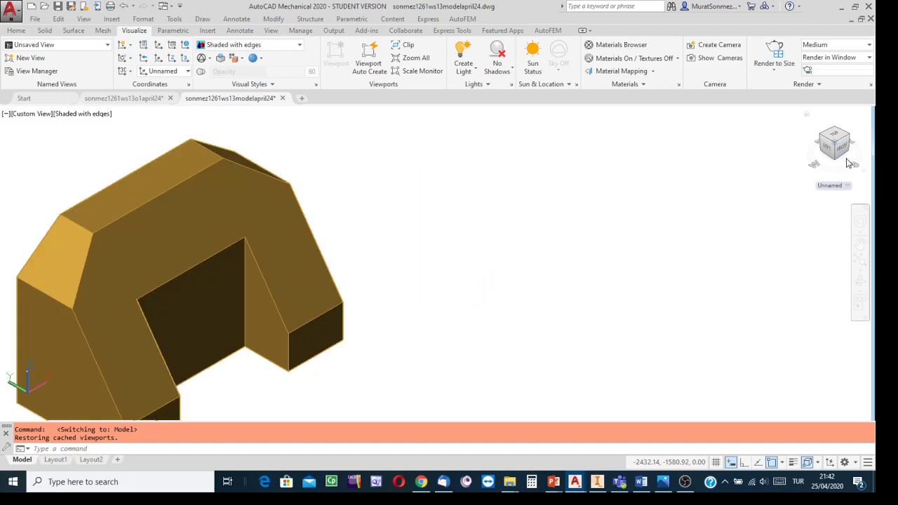
{"action": "left_click", "coordinate": [844, 152]}
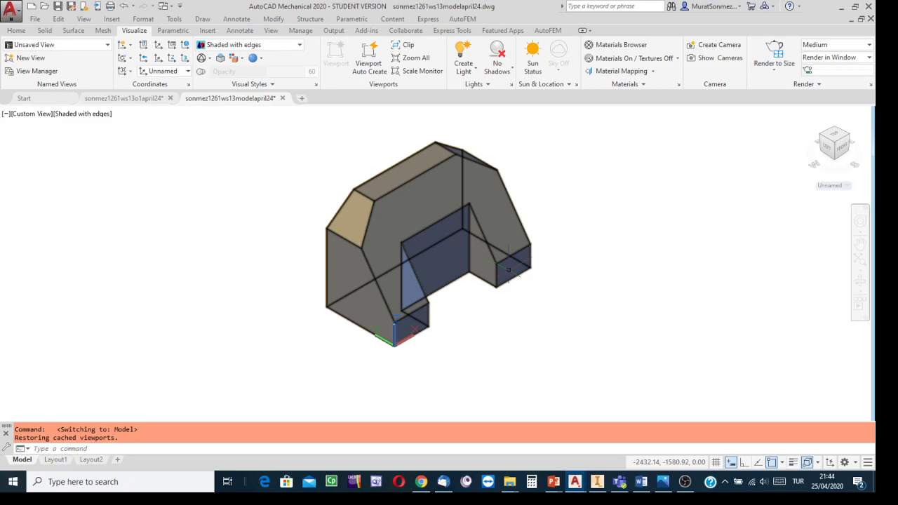
- On Layout1, start a base drawing view from the model space solid and set its orientation to Front
{"action": "left_click", "coordinate": [54, 460]}
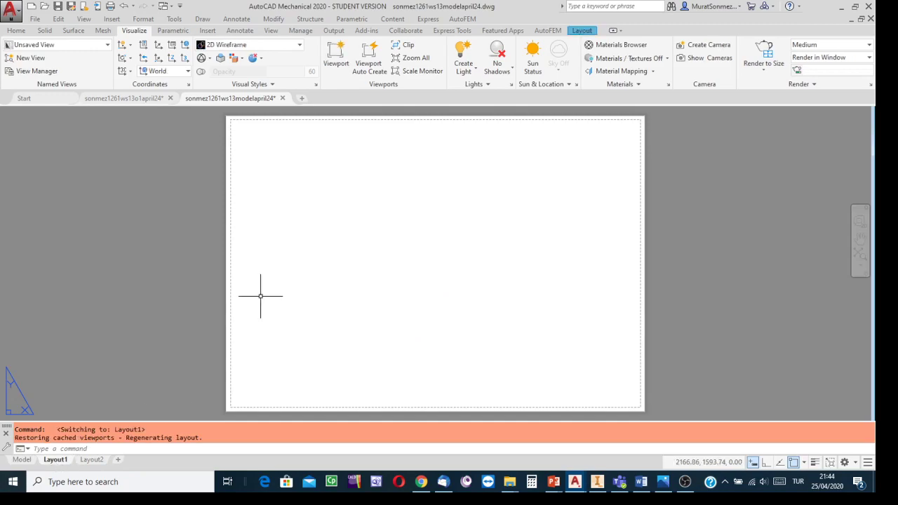
{"action": "type", "text": "v"}
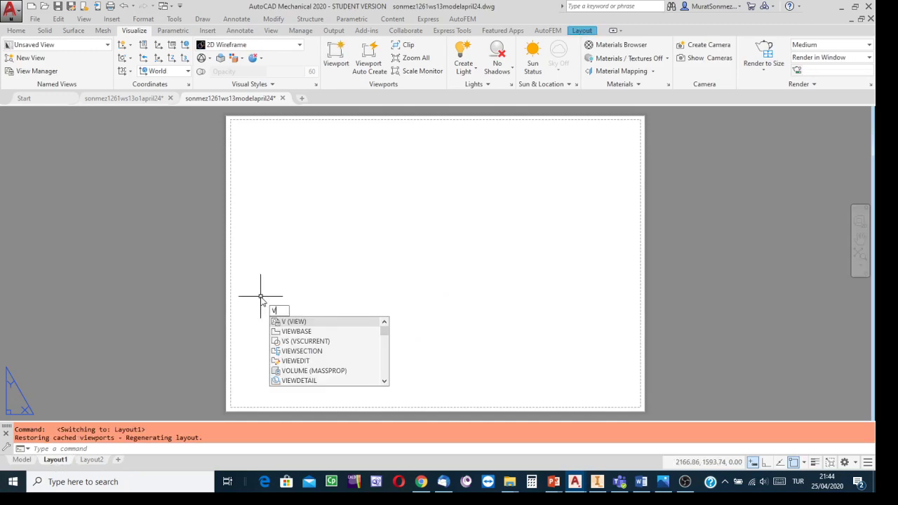
{"action": "left_click", "coordinate": [275, 331]}
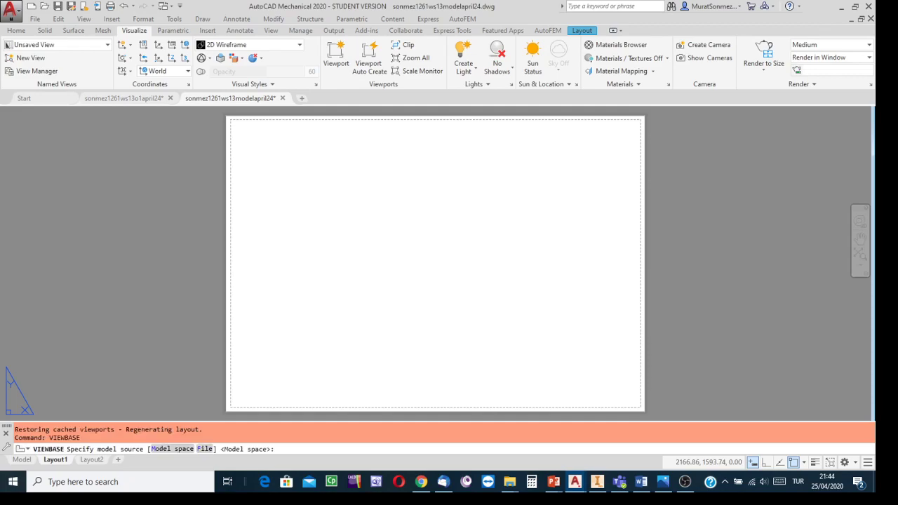
{"action": "left_click", "coordinate": [331, 361]}
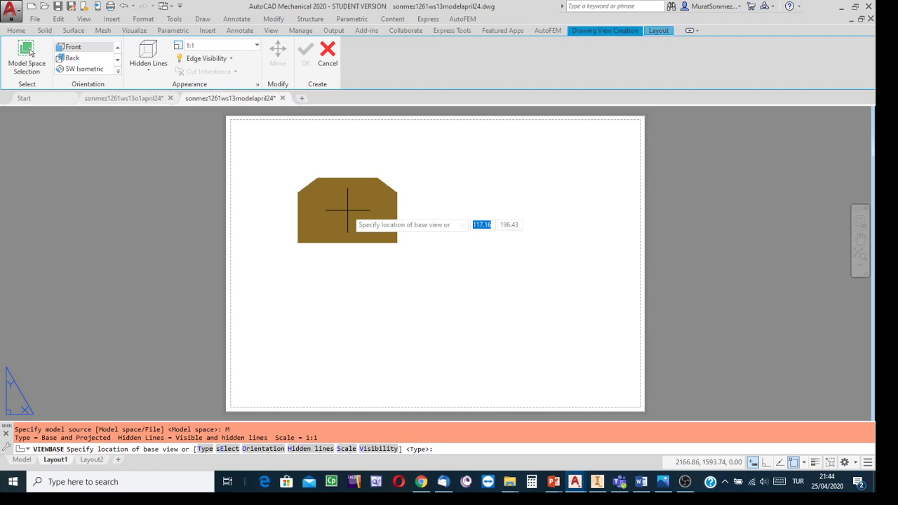
{"action": "key", "text": "Down"}
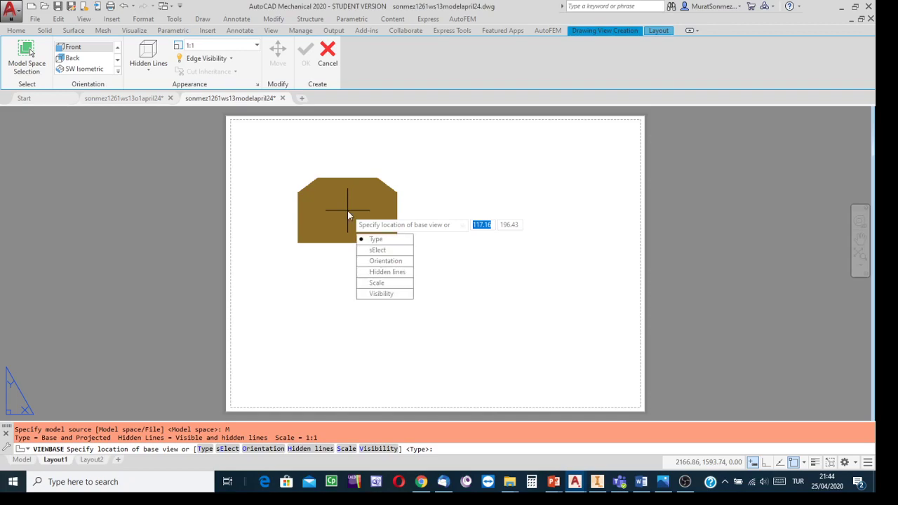
{"action": "left_click", "coordinate": [379, 261]}
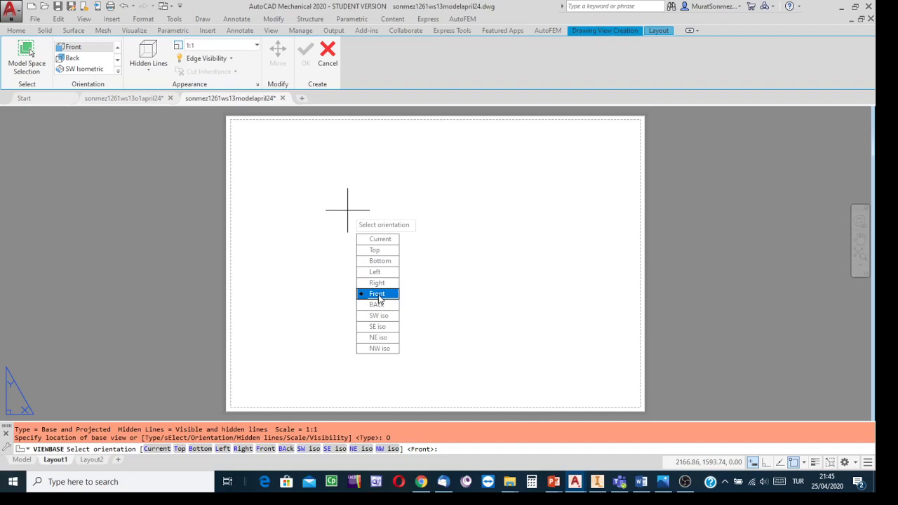
{"action": "left_click", "coordinate": [378, 294]}
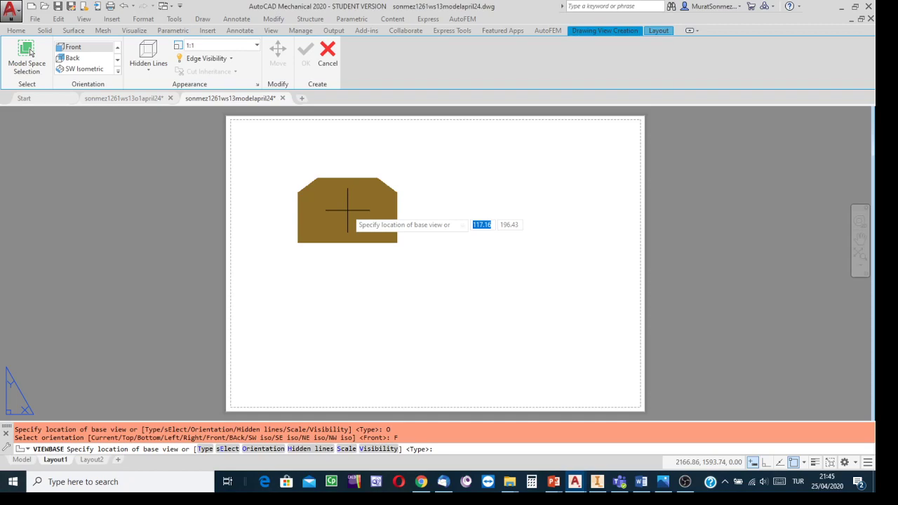
- Set the base view's scale to 1 and place it in the sheet's upper-left area at about (123, 200)
{"action": "key", "text": "Down"}
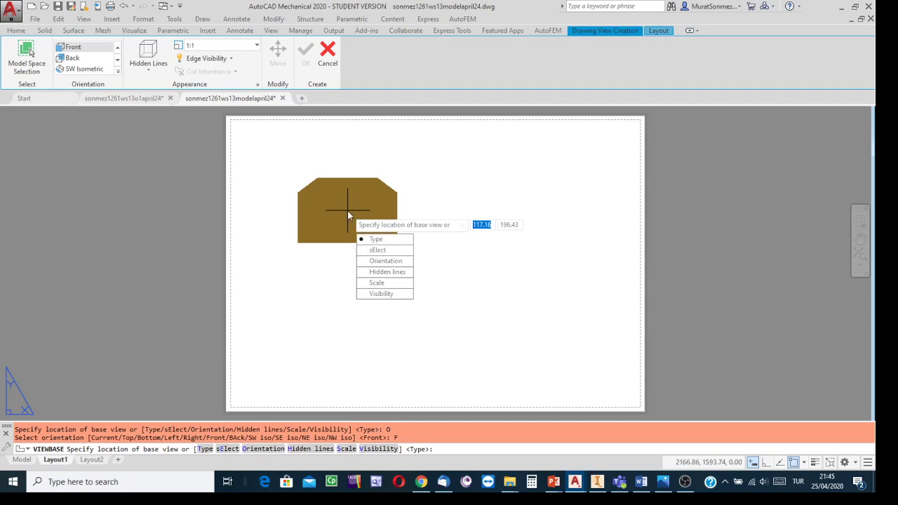
{"action": "left_click", "coordinate": [380, 283]}
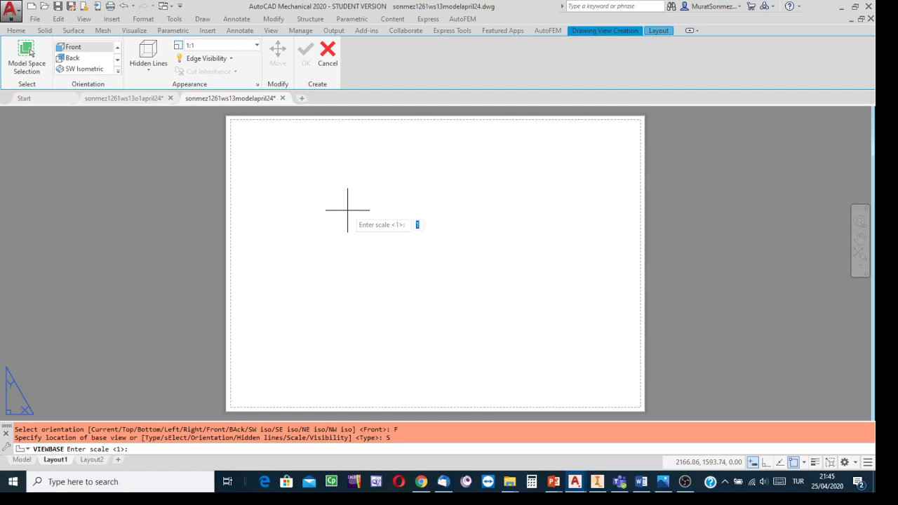
{"action": "key", "text": "Return"}
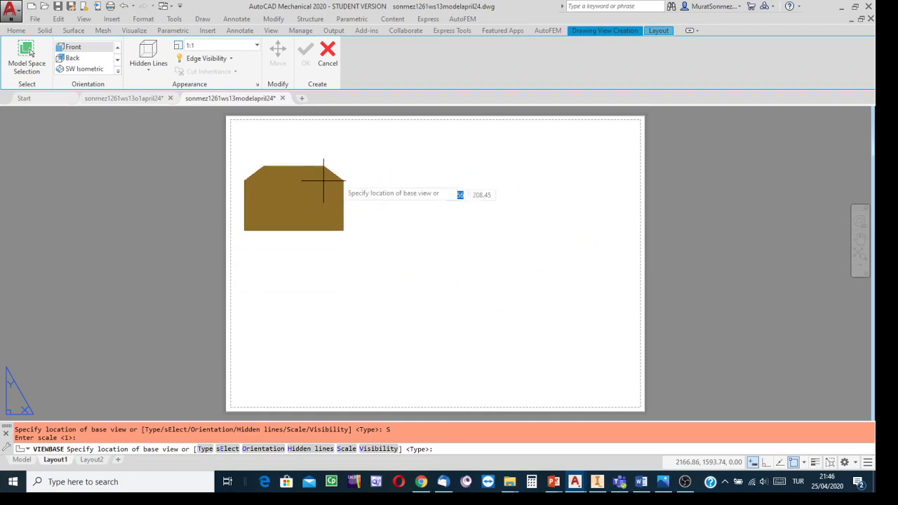
{"action": "left_click", "coordinate": [354, 207]}
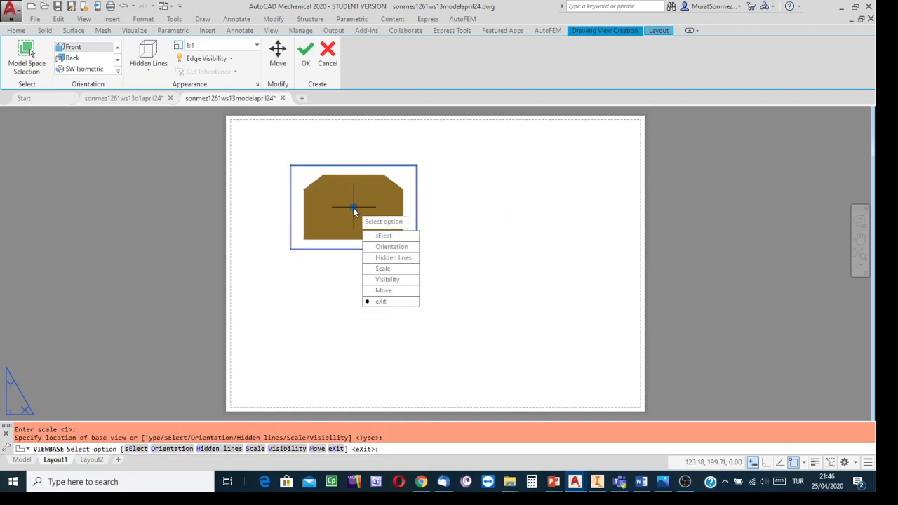
{"action": "left_click", "coordinate": [381, 302]}
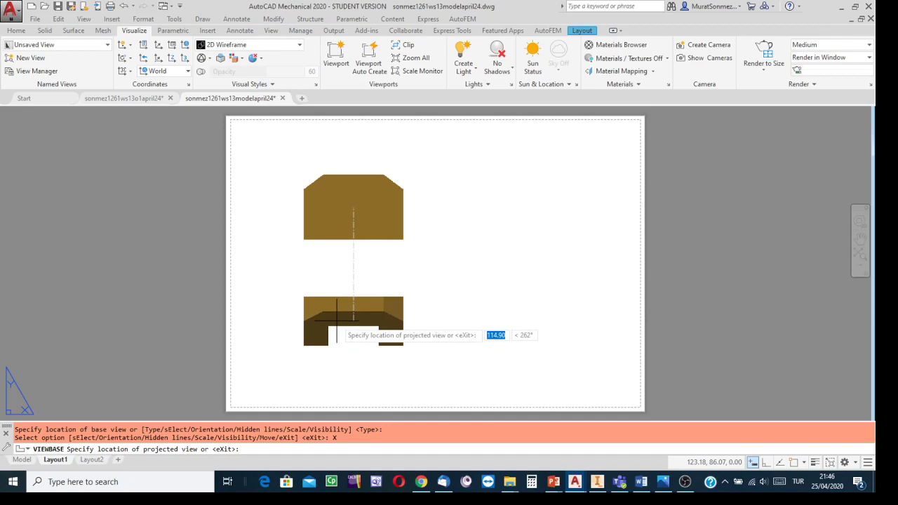
- Project the top view below the front view and the side view to its right at about x = 292, and finish the views
{"action": "left_click", "coordinate": [336, 320]}
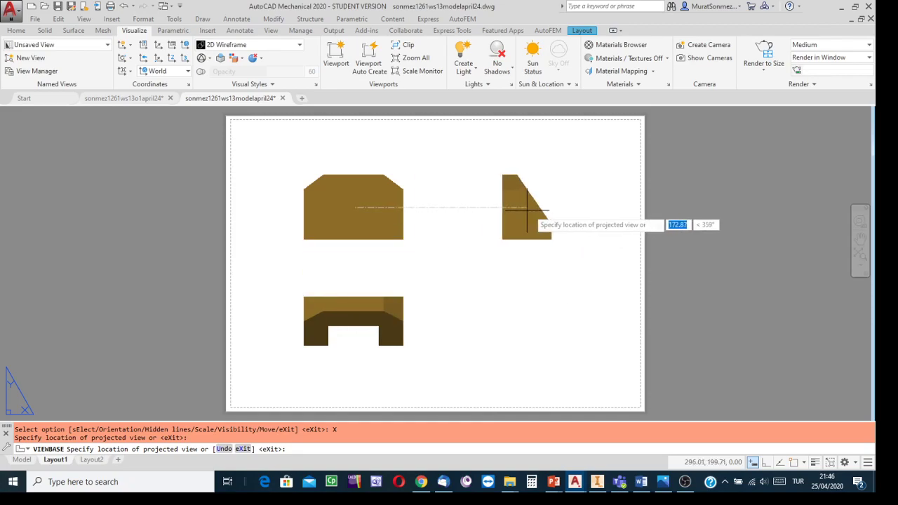
{"action": "left_click", "coordinate": [522, 209]}
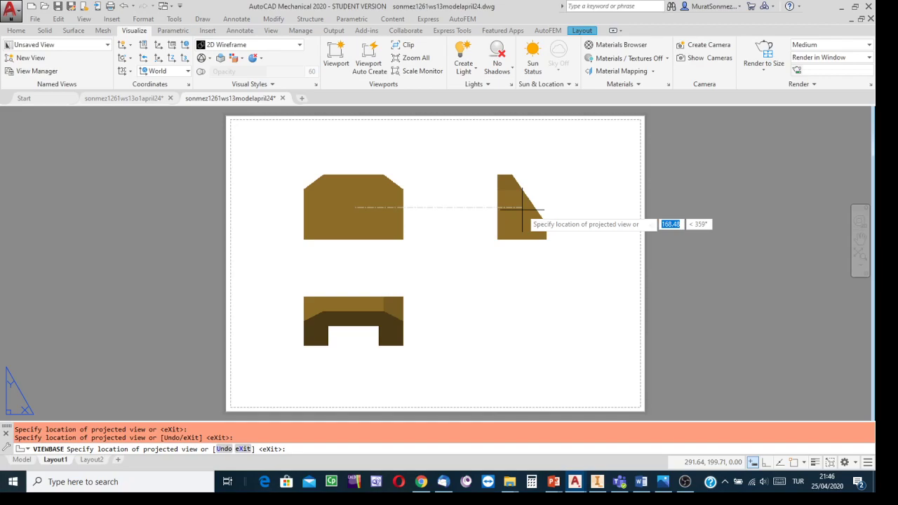
{"action": "right_click", "coordinate": [522, 209]}
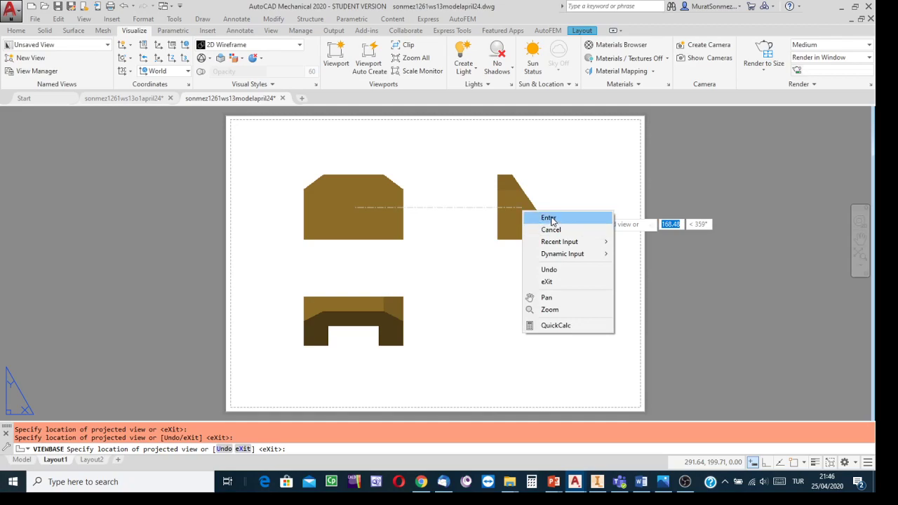
{"action": "left_click", "coordinate": [549, 217]}
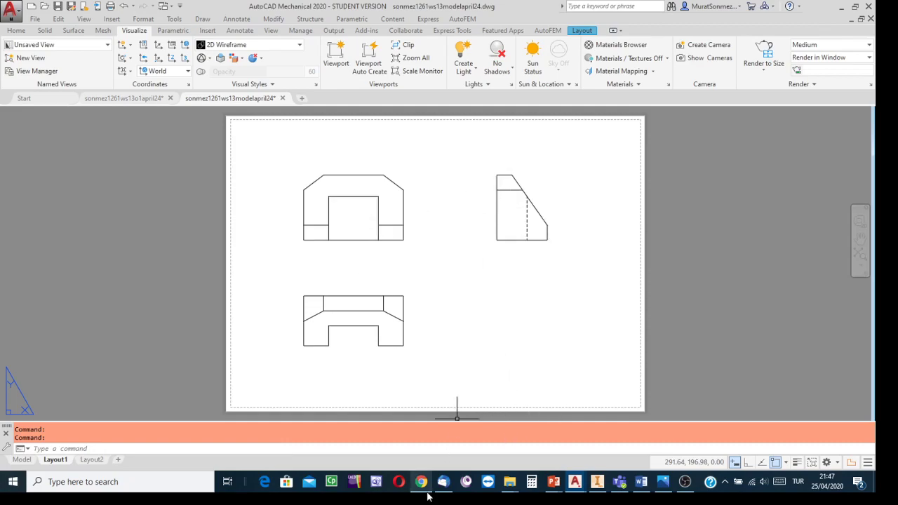
- Examine the view spacing on slide 59 of the ORTHOGRAPHIC PROJECTION presentation in PowerPoint, and return to the AutoCAD layout
{"action": "mouse_move", "coordinate": [425, 488]}
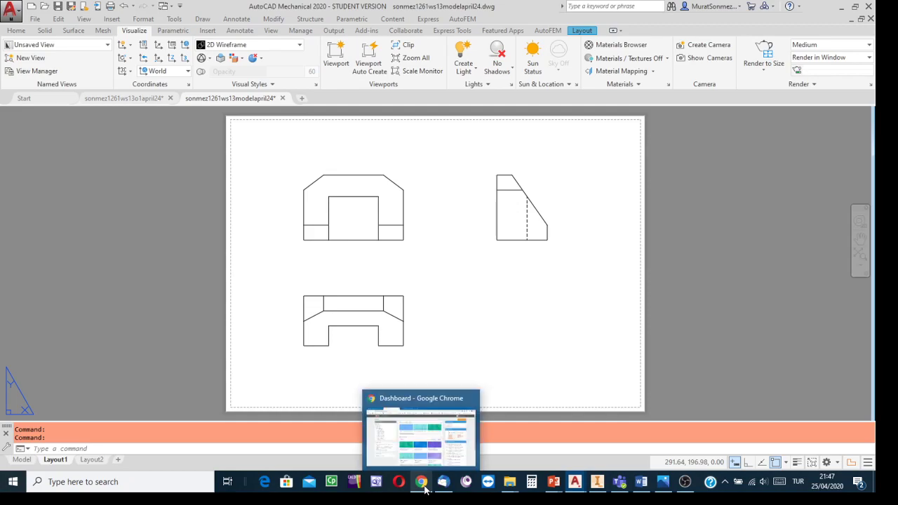
{"action": "mouse_move", "coordinate": [583, 489]}
{"action": "mouse_move", "coordinate": [553, 484]}
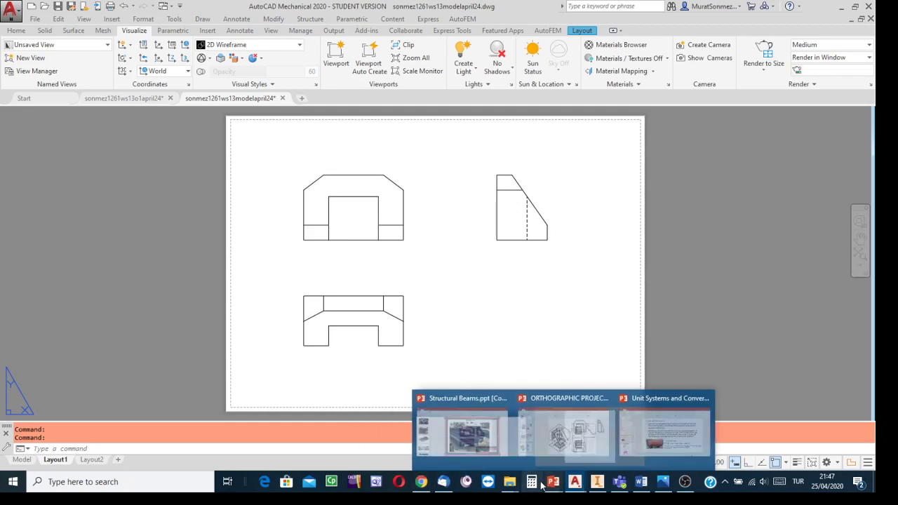
{"action": "left_click", "coordinate": [564, 450]}
{"action": "scroll", "coordinate": [88, 260], "scroll_direction": "down", "scroll_amount": 10}
{"action": "scroll", "coordinate": [84, 231], "scroll_direction": "up", "scroll_amount": 6}
{"action": "left_click", "coordinate": [79, 188]}
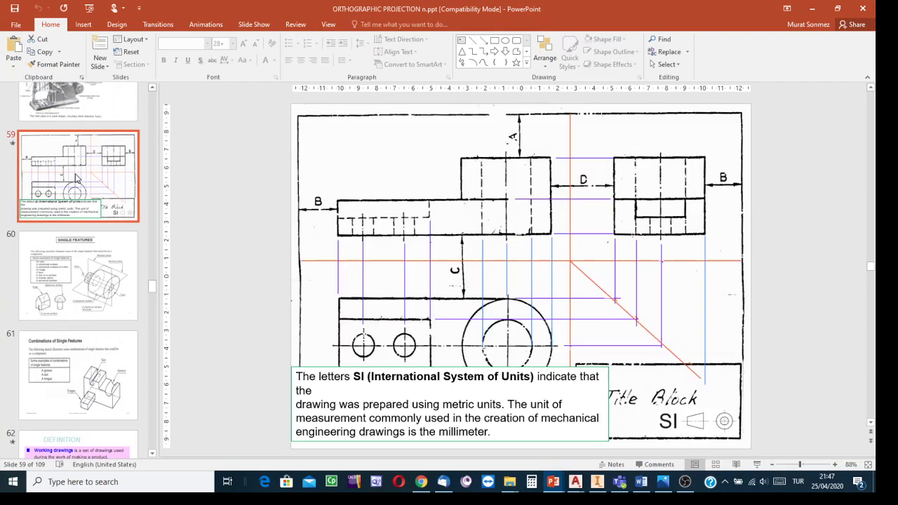
{"action": "left_click", "coordinate": [757, 464]}
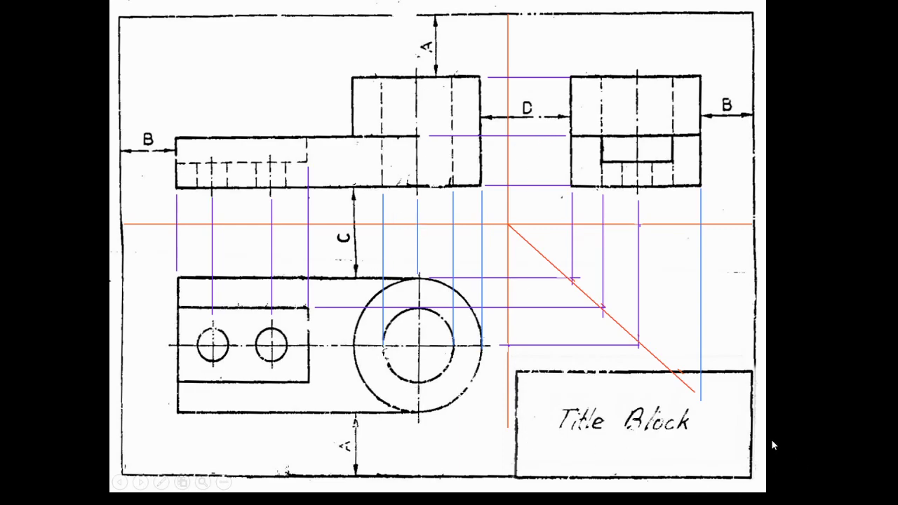
{"action": "key", "text": "Escape"}
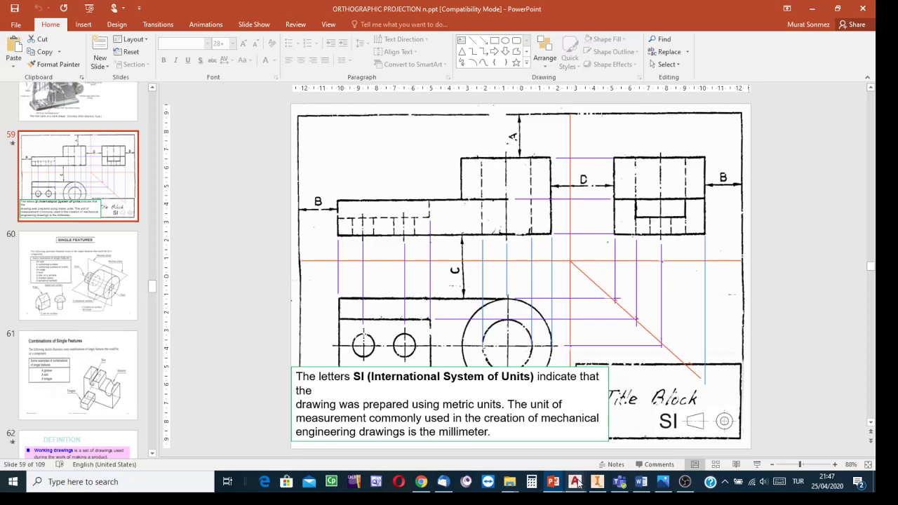
{"action": "mouse_move", "coordinate": [577, 483]}
{"action": "left_click", "coordinate": [632, 460]}
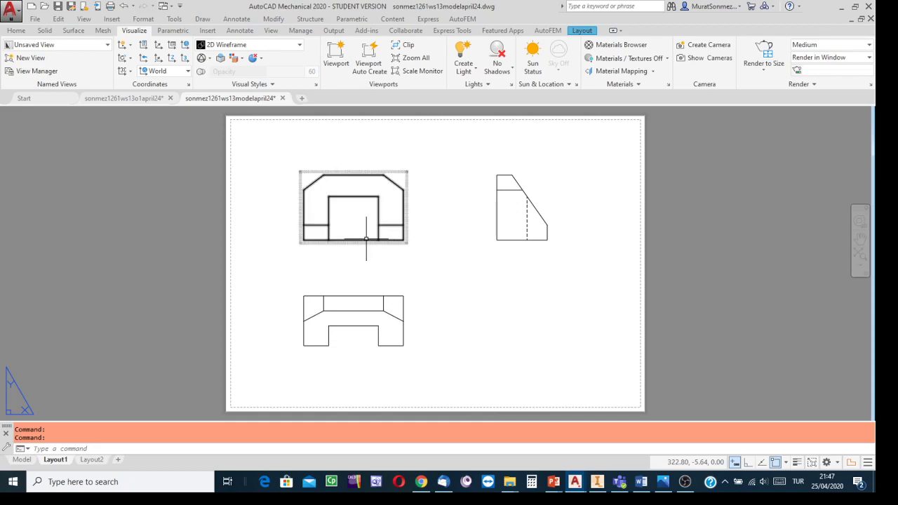
- Move the front view right and slightly down to about (151, 192), and clear the selection
{"action": "left_click", "coordinate": [359, 240]}
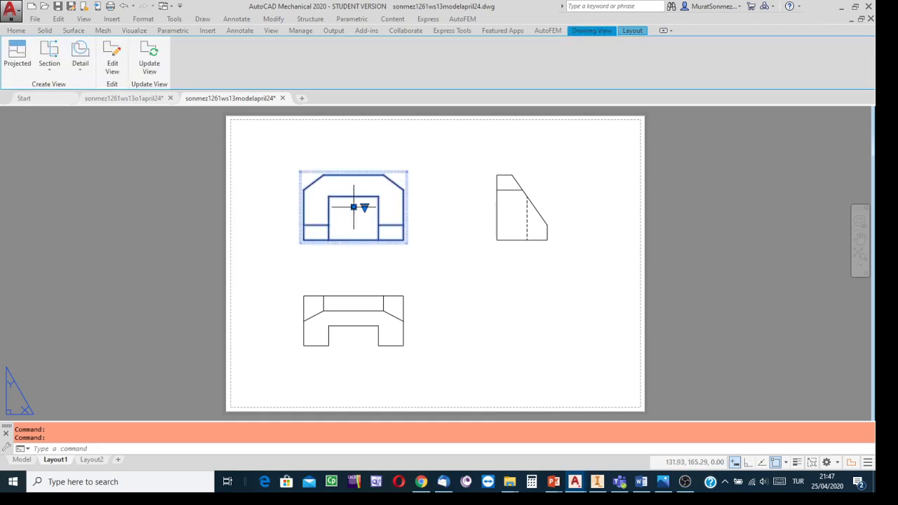
{"action": "left_click", "coordinate": [354, 207]}
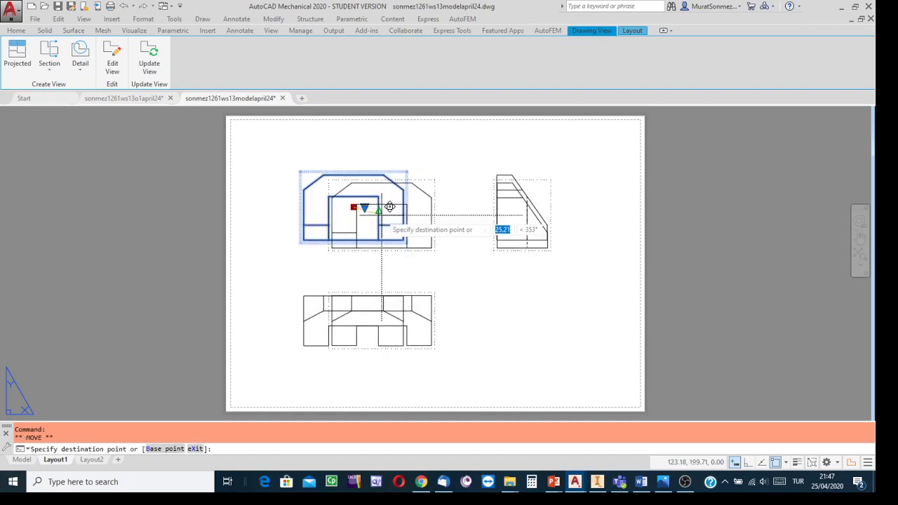
{"action": "left_click", "coordinate": [390, 207]}
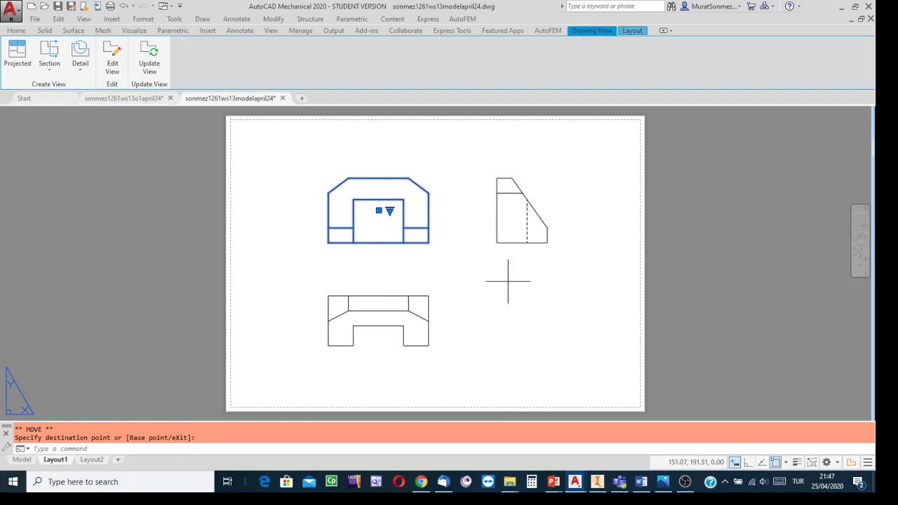
{"action": "left_click", "coordinate": [508, 280]}
{"action": "key", "text": "Escape"}
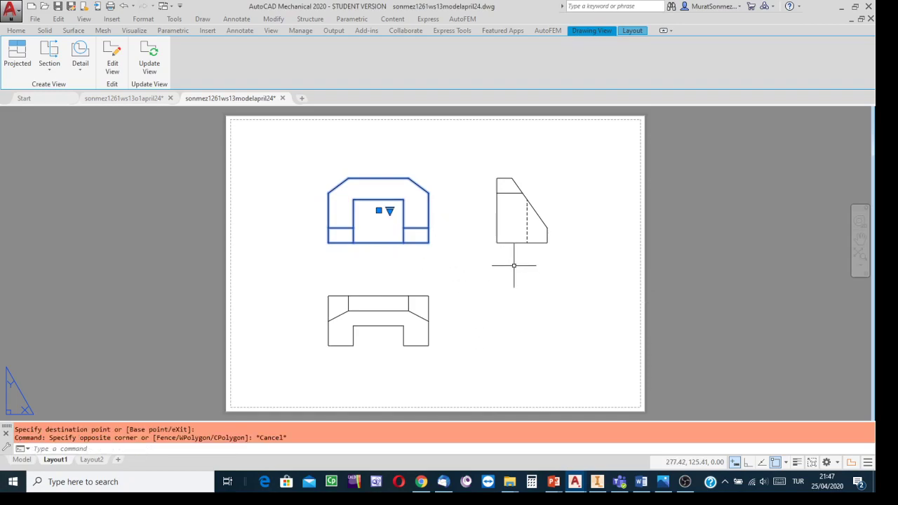
{"action": "key", "text": "Escape"}
- Move the side view slightly farther to the right of the front view, and deselect it
{"action": "left_click", "coordinate": [522, 211]}
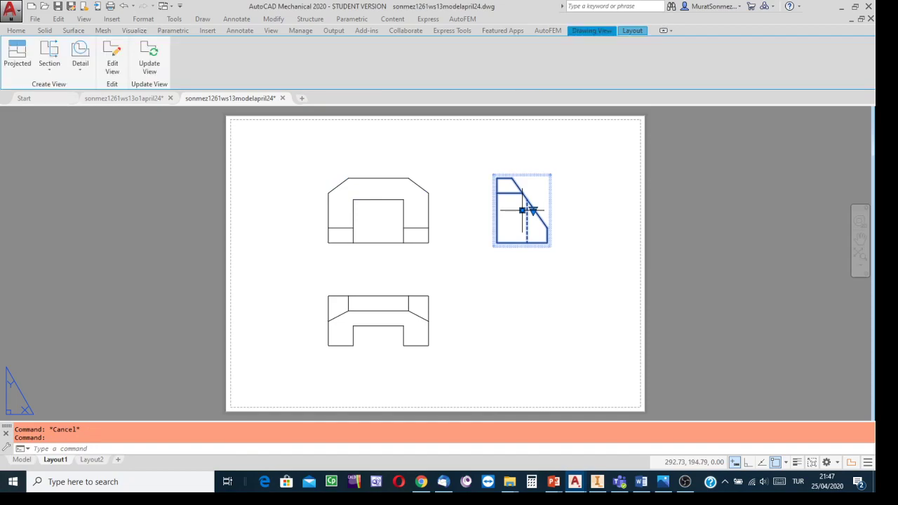
{"action": "left_click", "coordinate": [522, 210]}
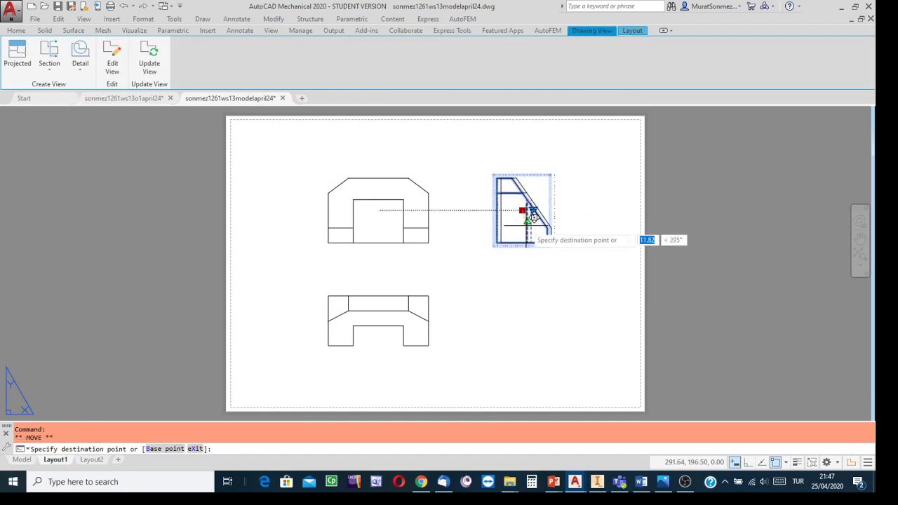
{"action": "left_click", "coordinate": [525, 214]}
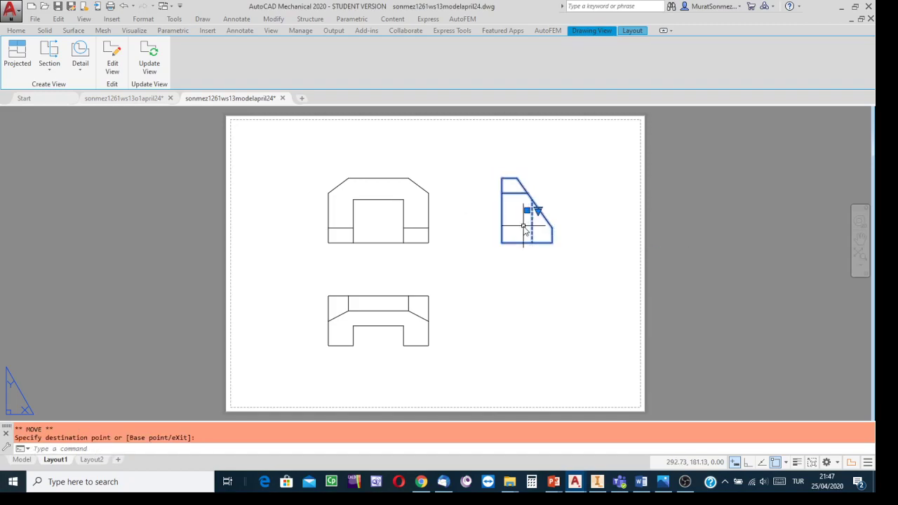
{"action": "key", "text": "Escape"}
{"action": "key", "text": "Escape"}
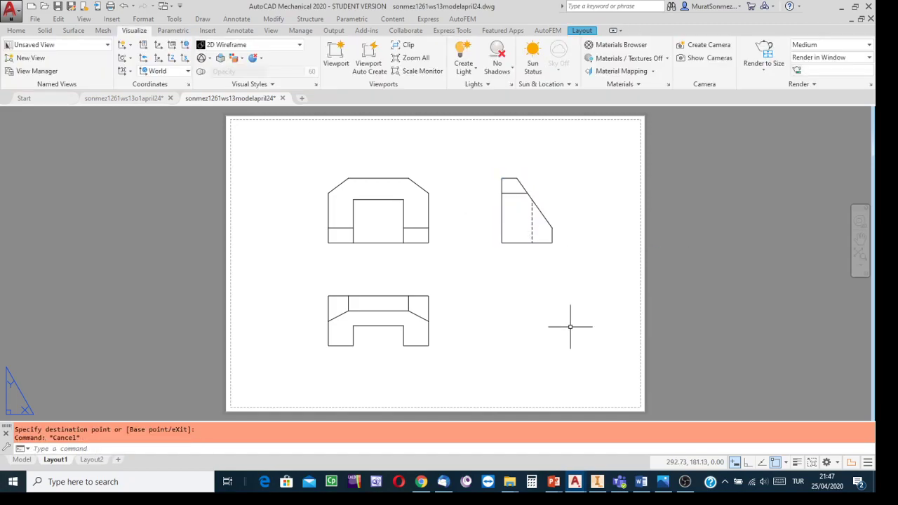
- Turn on lineweight display for the layout, comparing the top view's edges with it off and on
{"action": "left_click", "coordinate": [798, 463]}
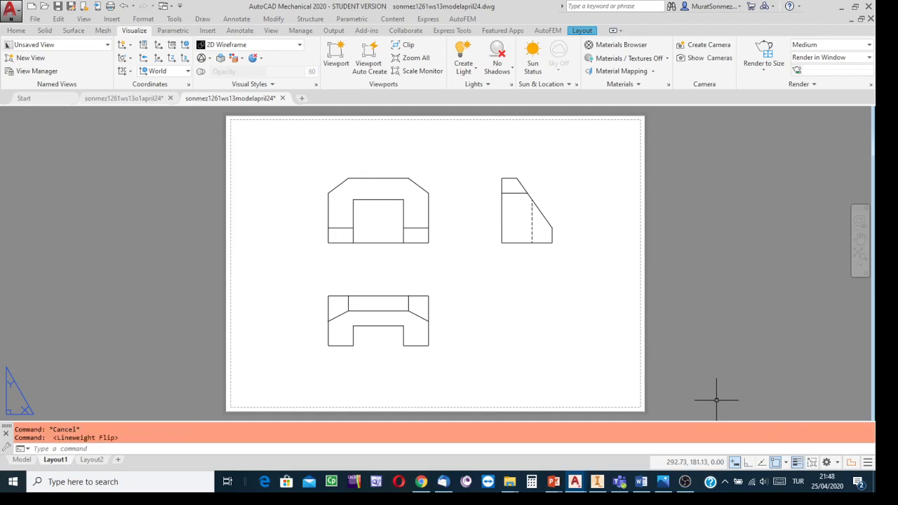
{"action": "scroll", "coordinate": [491, 297], "scroll_direction": "up", "scroll_amount": 5}
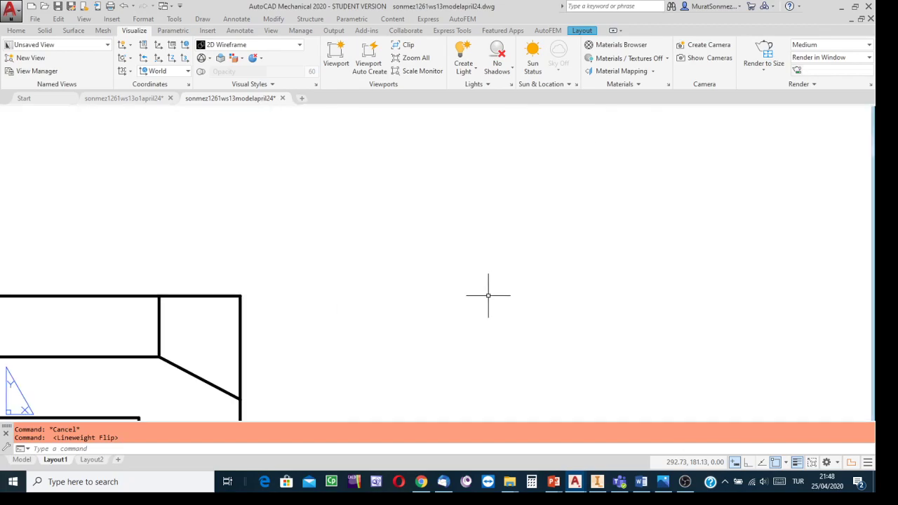
{"action": "left_click", "coordinate": [799, 463]}
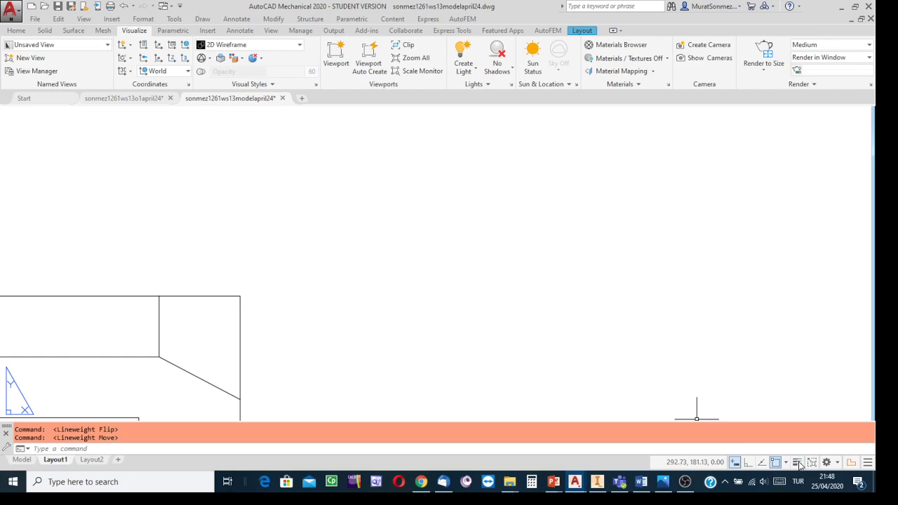
{"action": "left_click", "coordinate": [798, 463]}
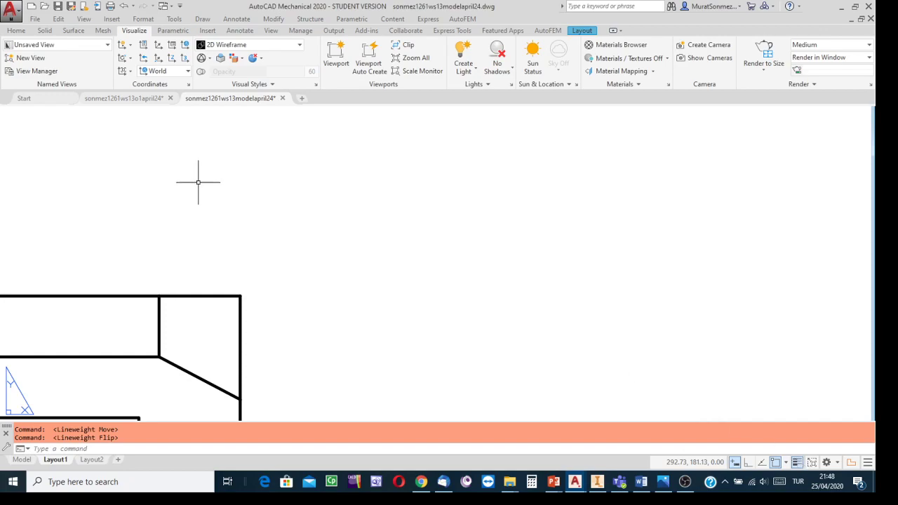
{"action": "scroll", "coordinate": [199, 183], "scroll_direction": "down", "scroll_amount": 3}
{"action": "scroll", "coordinate": [457, 224], "scroll_direction": "down", "scroll_amount": 5}
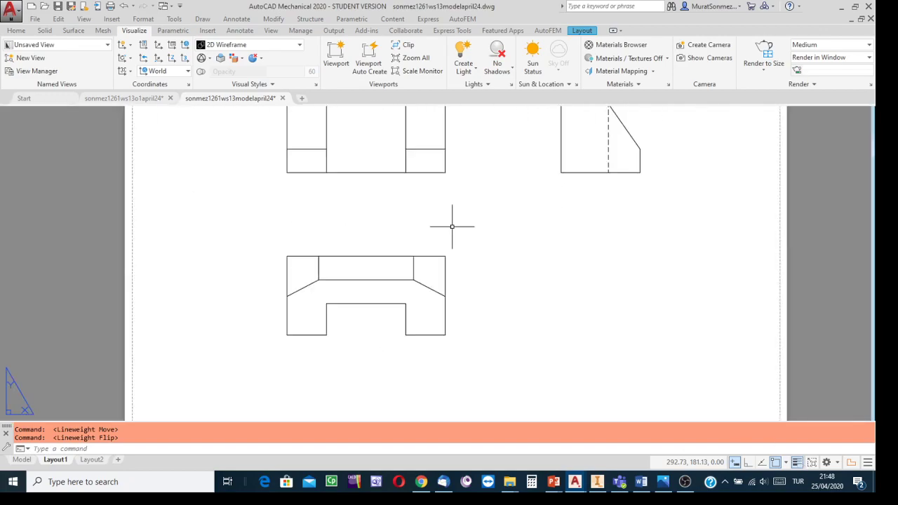
- Switch the workspace from 3D Modeling to Mechanical and reopen Layout1
{"action": "middle_click_drag", "start_coordinate": [434, 272], "coordinate": [430, 284]}
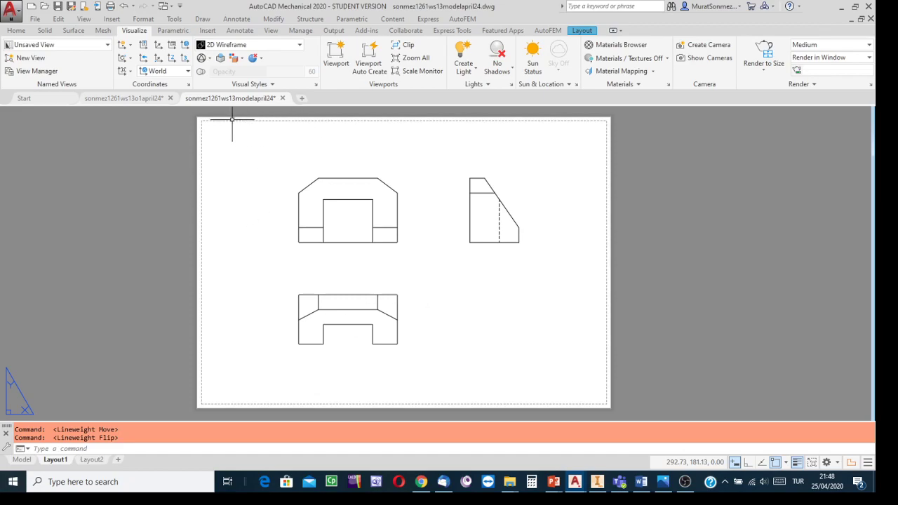
{"action": "left_click", "coordinate": [839, 463]}
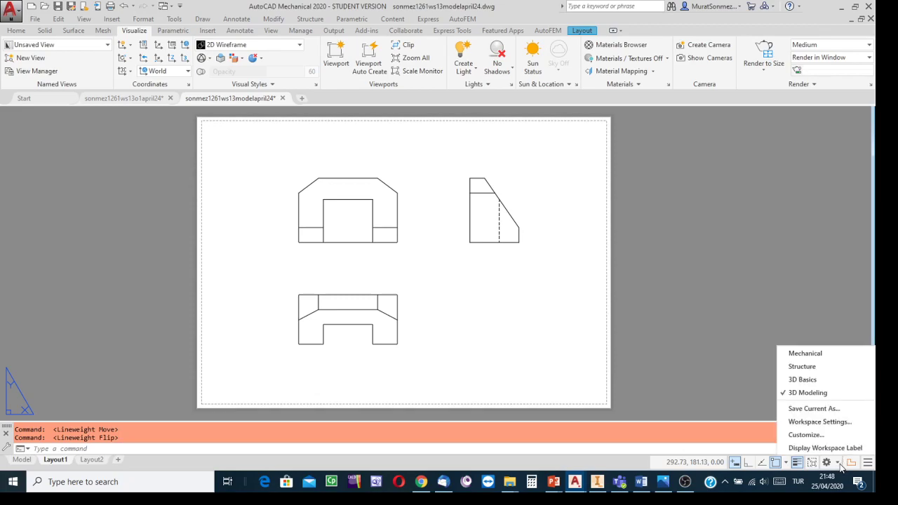
{"action": "left_click", "coordinate": [805, 354]}
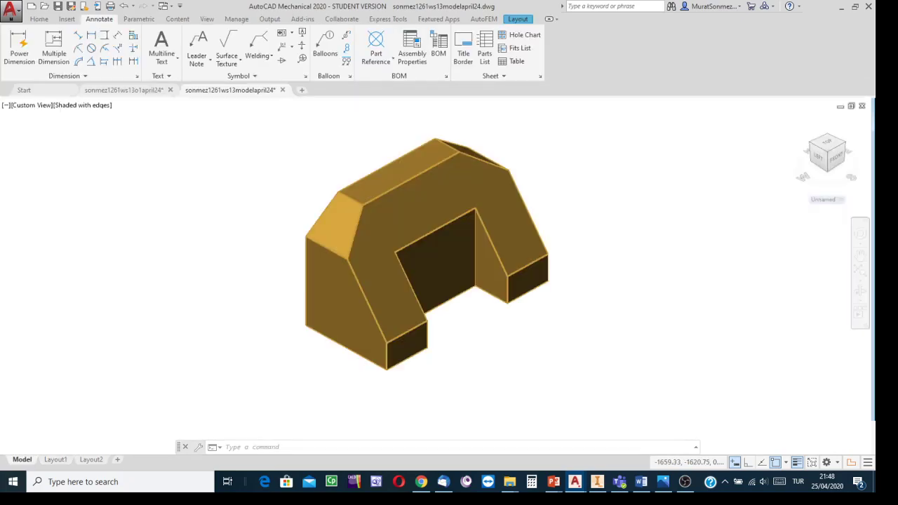
{"action": "left_click", "coordinate": [55, 459]}
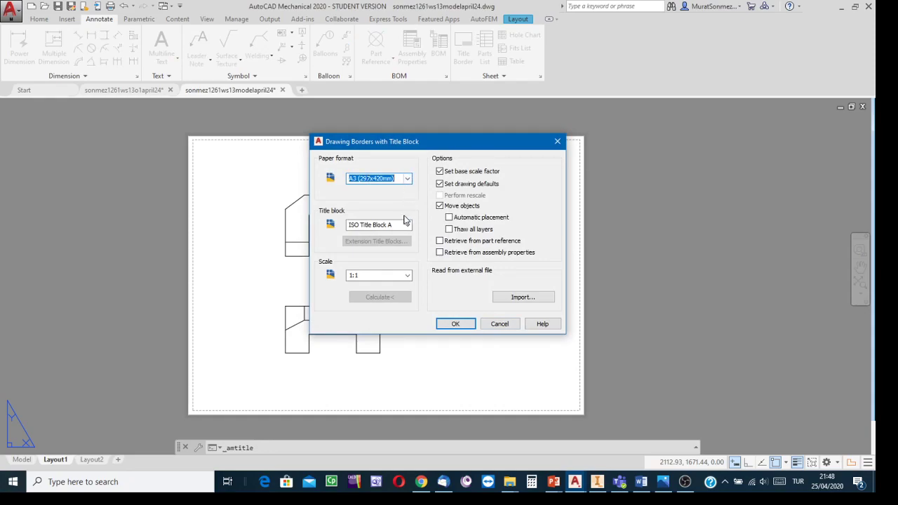
- Insert an A3 drawing border with ISO Title Block A at 1:1 scale at the sheet's lower-left corner, accepting the default title block entries
{"action": "left_click", "coordinate": [408, 275]}
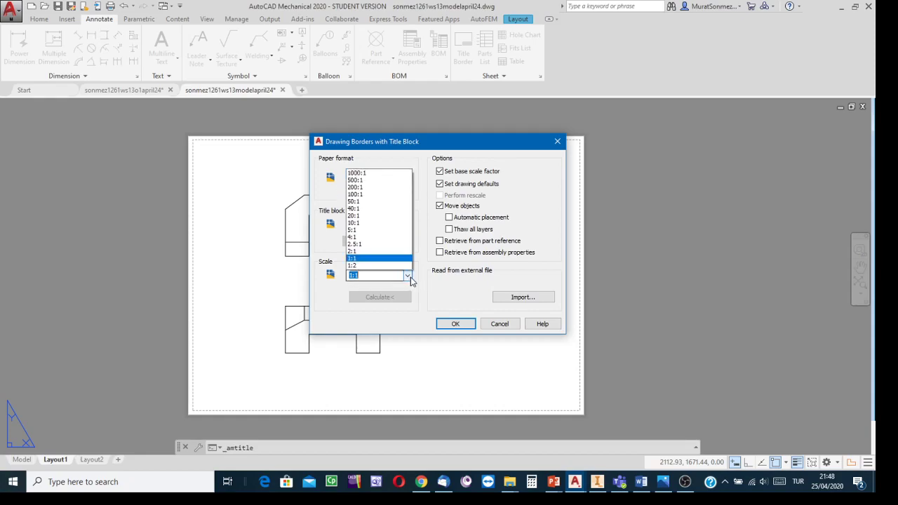
{"action": "left_click", "coordinate": [362, 146]}
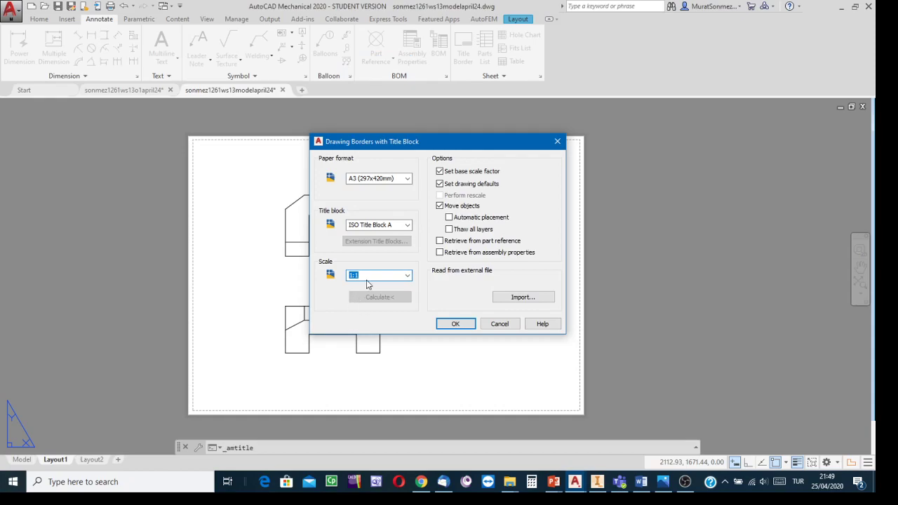
{"action": "left_click", "coordinate": [455, 325]}
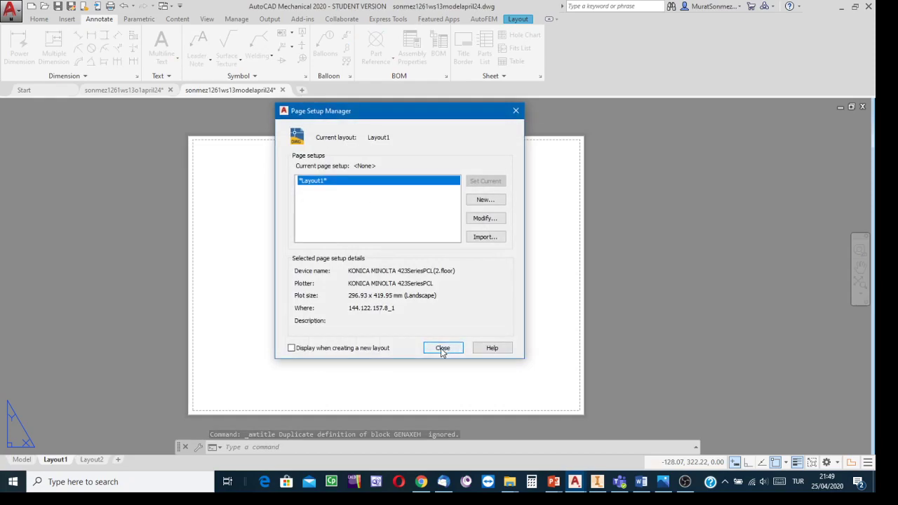
{"action": "left_click", "coordinate": [442, 349]}
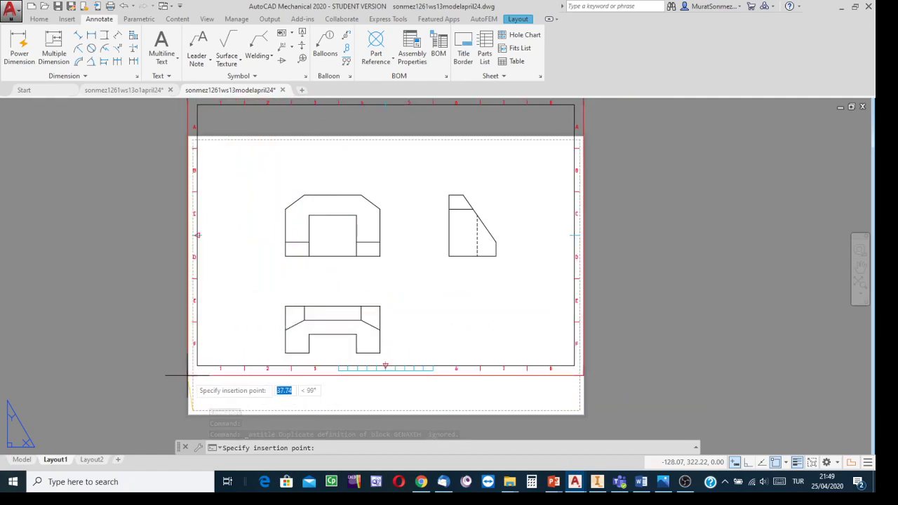
{"action": "left_click", "coordinate": [188, 415]}
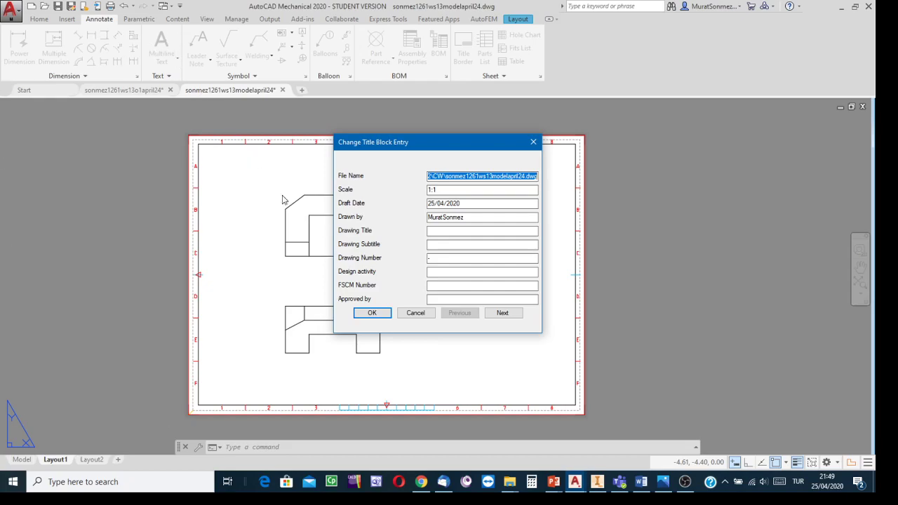
{"action": "left_click", "coordinate": [373, 313]}
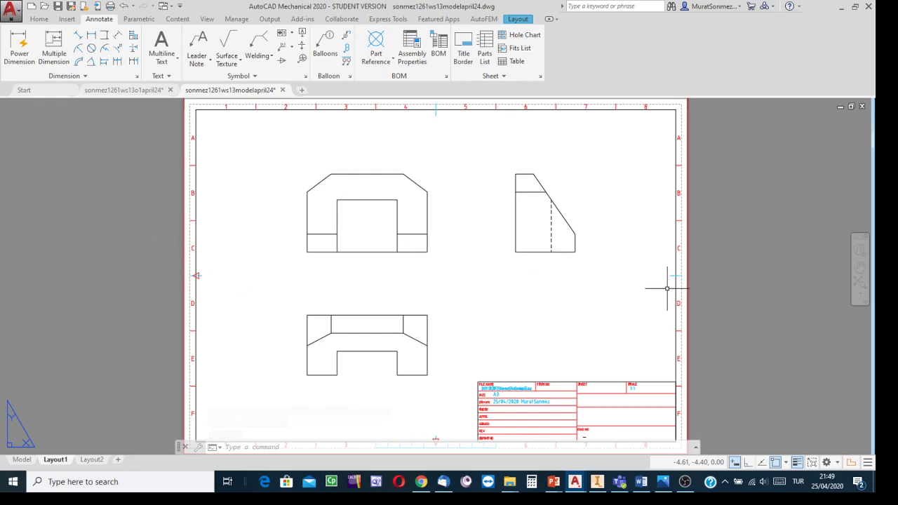
- Examine the bordered Layout1 sheet and compare its views and title block with the ws13o1 drawing
{"action": "mouse_move", "coordinate": [722, 281]}
{"action": "middle_mouse_down"}
{"action": "mouse_move", "coordinate": [673, 263]}
{"action": "mouse_move", "coordinate": [670, 247]}
{"action": "mouse_move", "coordinate": [678, 260]}
{"action": "middle_mouse_up"}
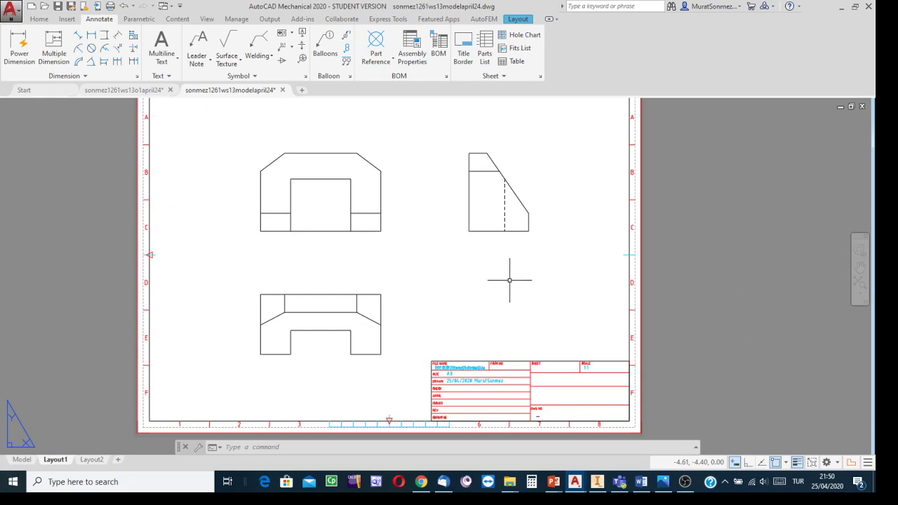
{"action": "scroll", "coordinate": [457, 247], "scroll_direction": "up", "scroll_amount": 4}
{"action": "scroll", "coordinate": [457, 245], "scroll_direction": "down", "scroll_amount": 2}
{"action": "scroll", "coordinate": [456, 246], "scroll_direction": "down", "scroll_amount": 4}
{"action": "scroll", "coordinate": [459, 240], "scroll_direction": "up", "scroll_amount": 2}
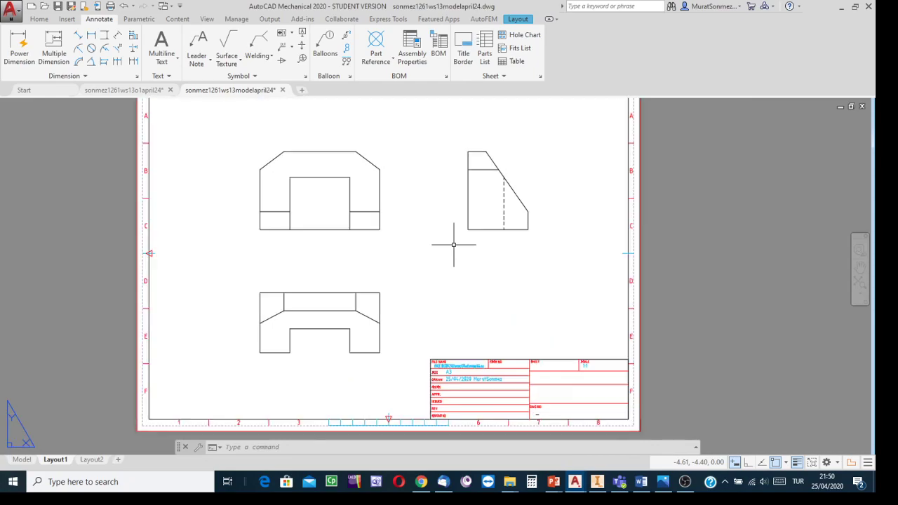
{"action": "middle_click_drag", "start_coordinate": [711, 261], "coordinate": [729, 239]}
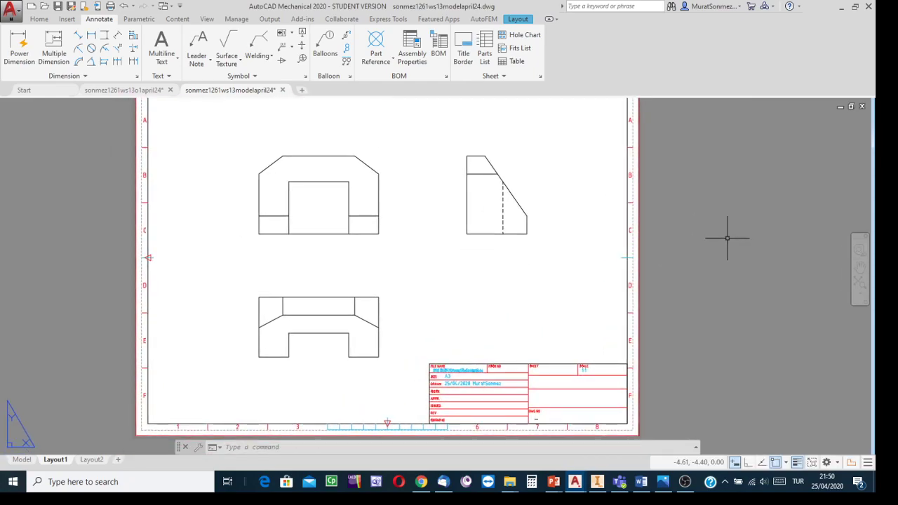
{"action": "left_click", "coordinate": [109, 91]}
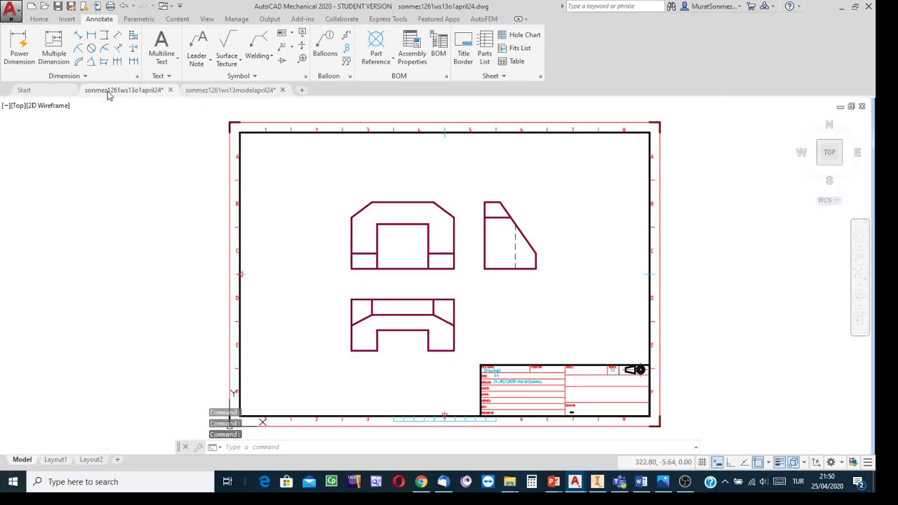
{"action": "left_click", "coordinate": [210, 90]}
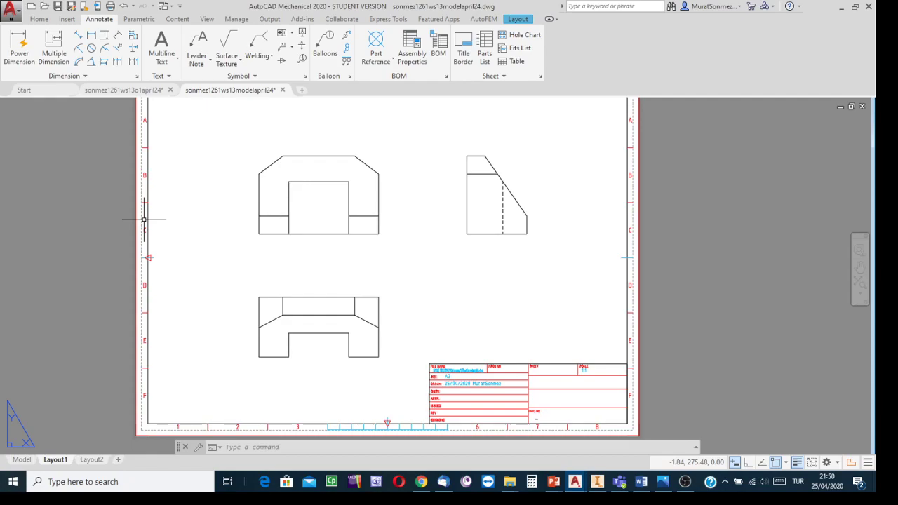
{"action": "left_click", "coordinate": [688, 484]}
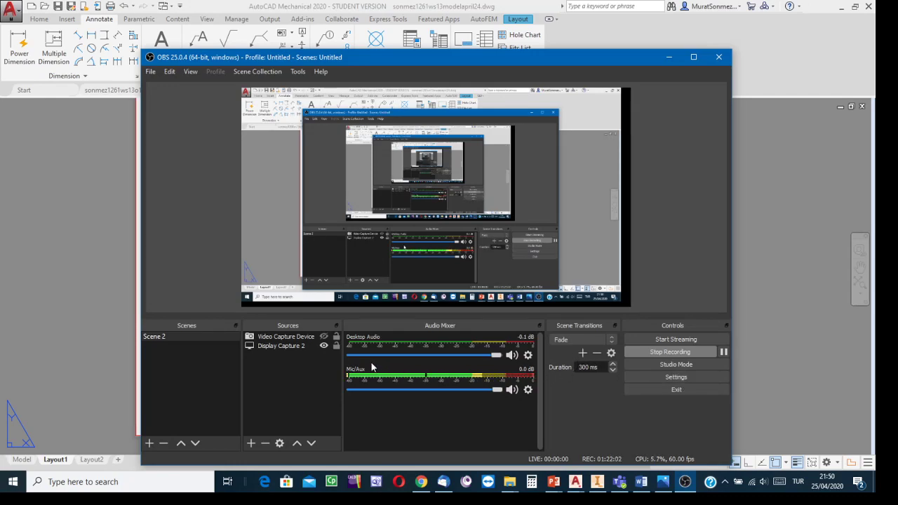
{"action": "left_click", "coordinate": [324, 337]}
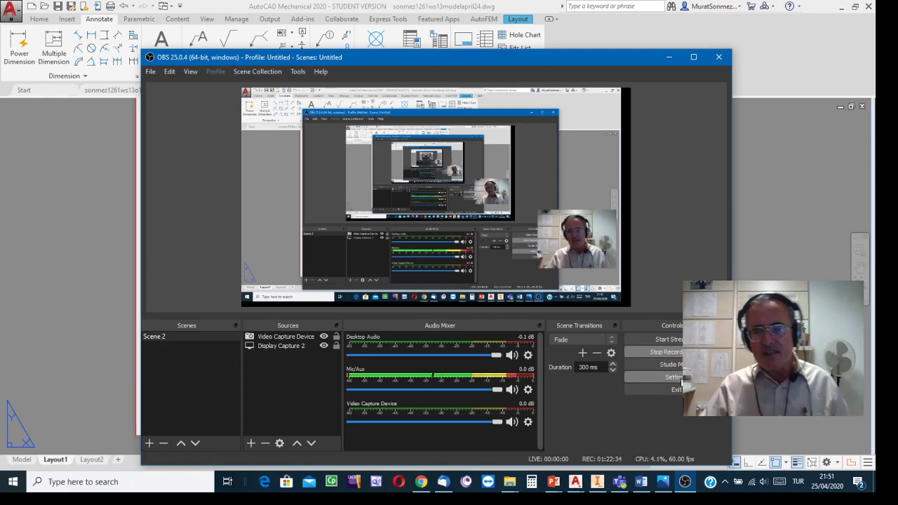
{"action": "left_click", "coordinate": [323, 337]}
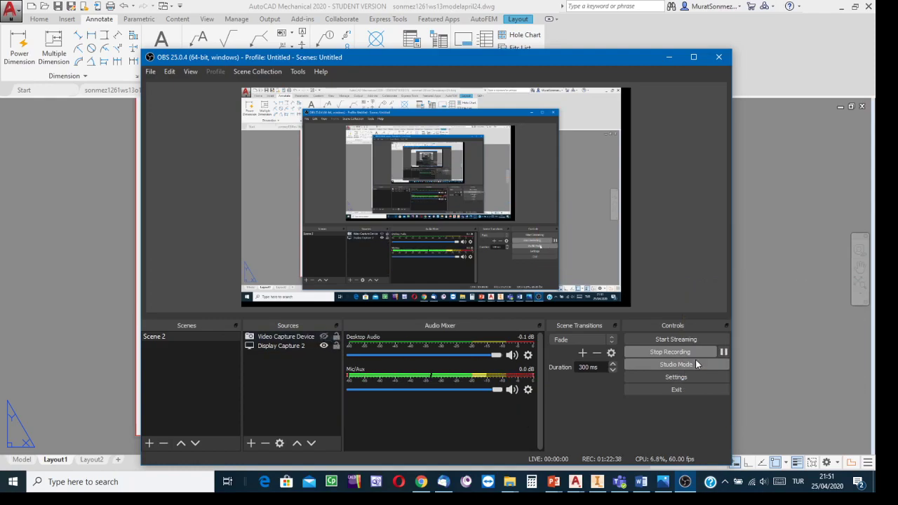
{"action": "left_click", "coordinate": [756, 392]}
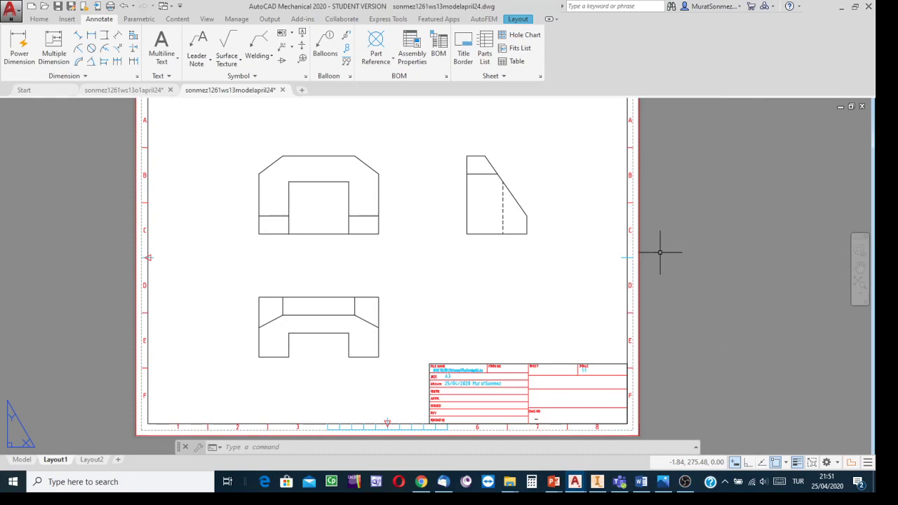
- Save the drawing, and set the drafting standard of Layout2 to third-angle projection
{"action": "mouse_move", "coordinate": [86, 464]}
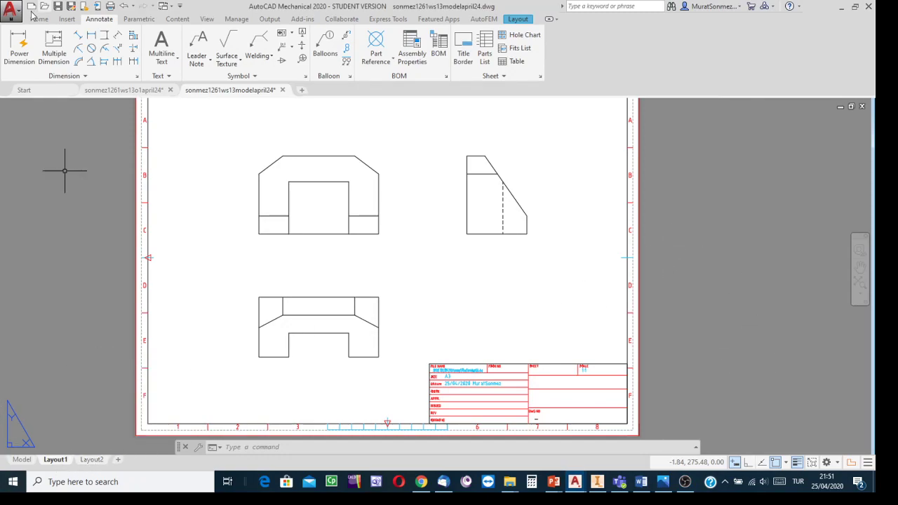
{"action": "key", "text": "ctrl+s"}
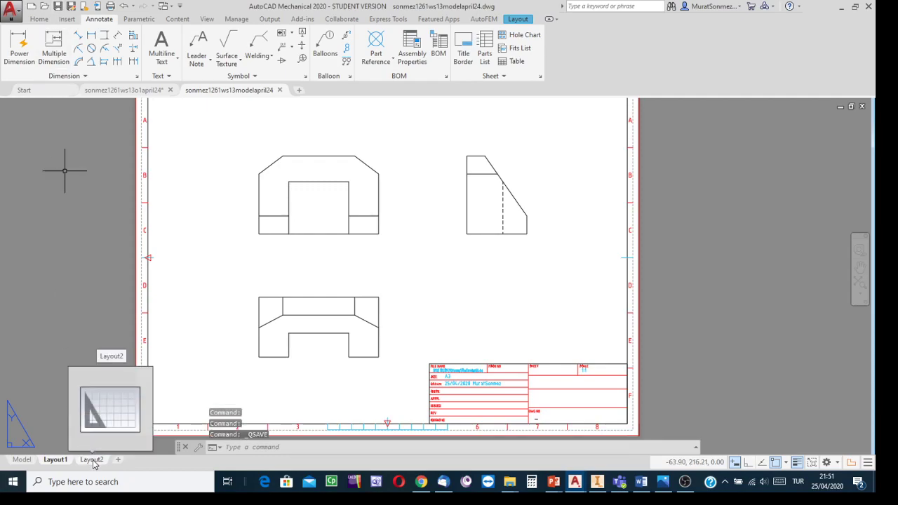
{"action": "left_click", "coordinate": [93, 461]}
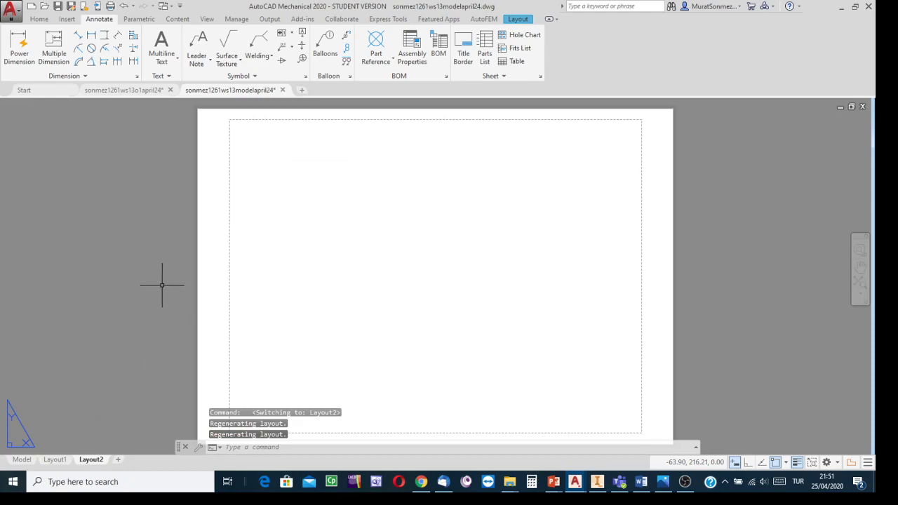
{"action": "right_click", "coordinate": [97, 460]}
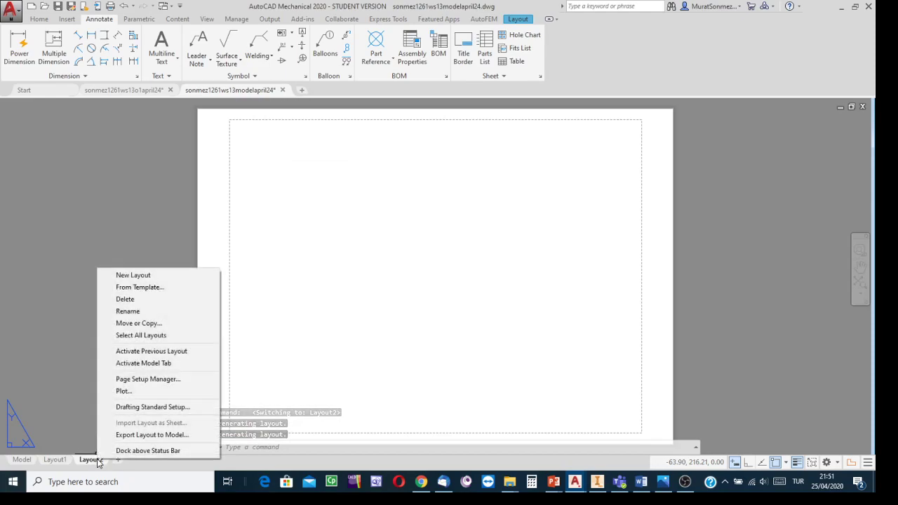
{"action": "left_click", "coordinate": [147, 409]}
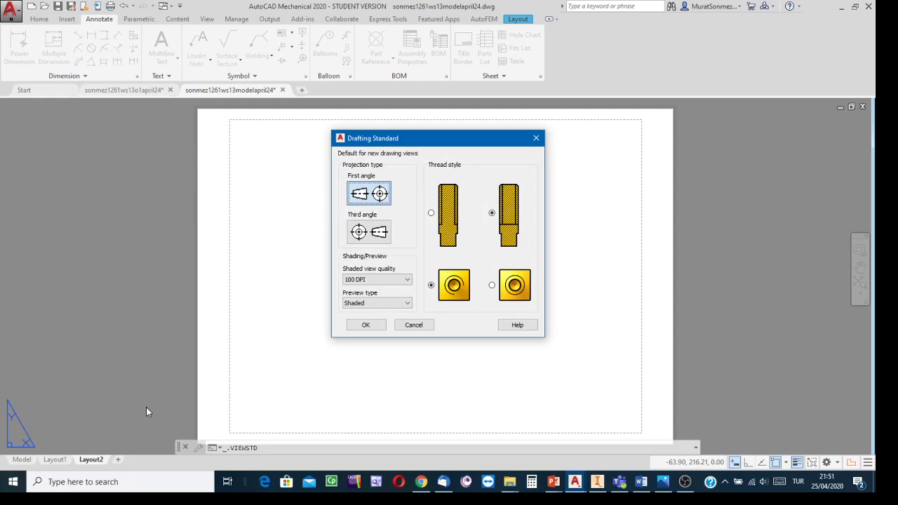
{"action": "left_click", "coordinate": [369, 234]}
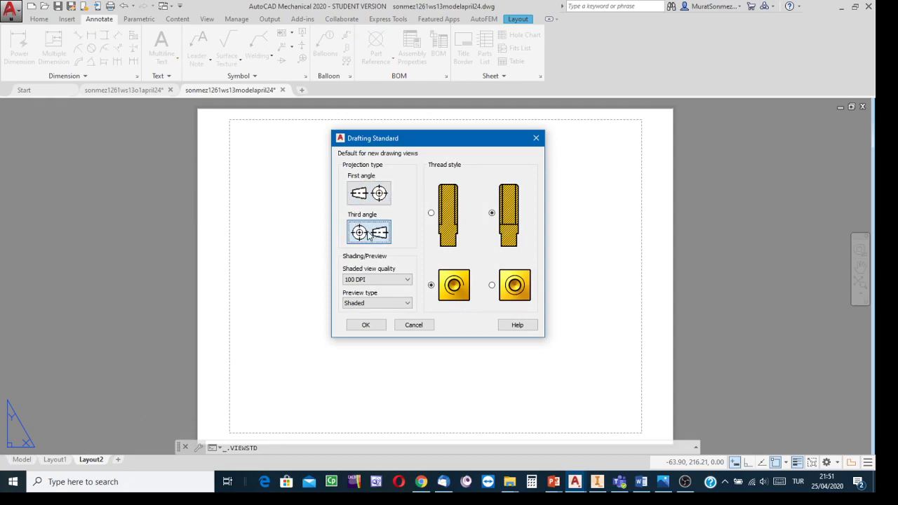
{"action": "left_click", "coordinate": [364, 325]}
- Modify the page setup of Layout2 to use the KONICA MINOLTA 423SeriesPCL(2.floor) plotter with A3 paper
{"action": "right_click", "coordinate": [93, 462]}
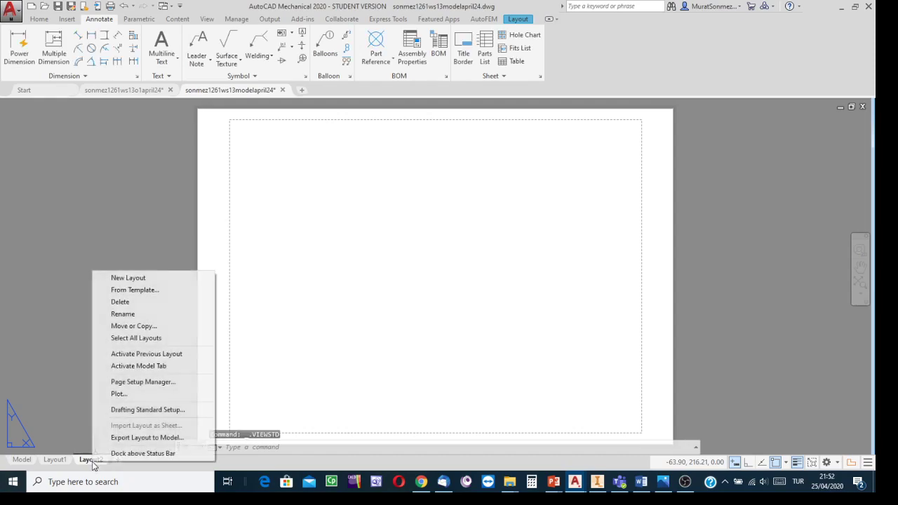
{"action": "left_click", "coordinate": [145, 383]}
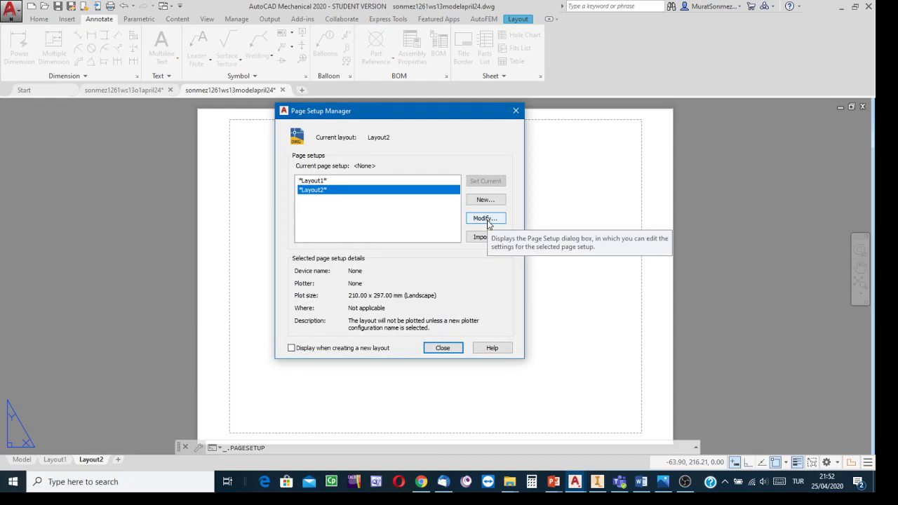
{"action": "left_click", "coordinate": [485, 219]}
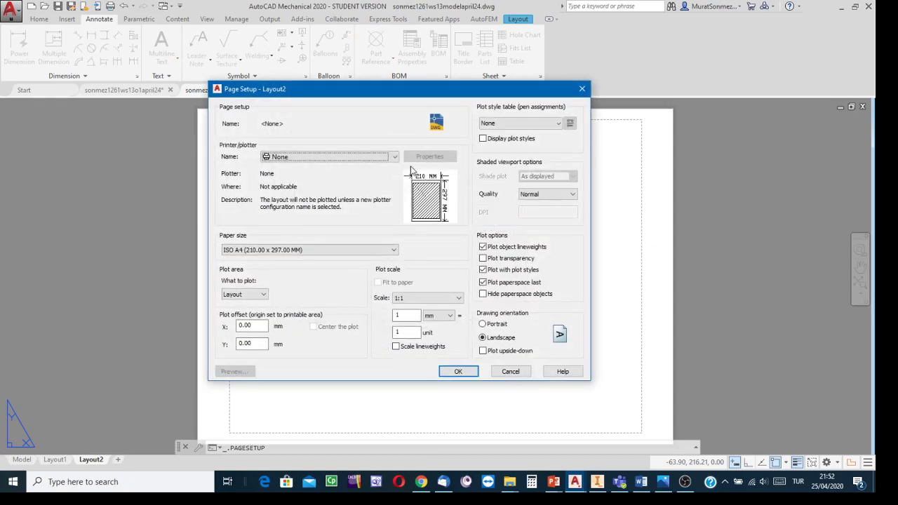
{"action": "left_click", "coordinate": [394, 157]}
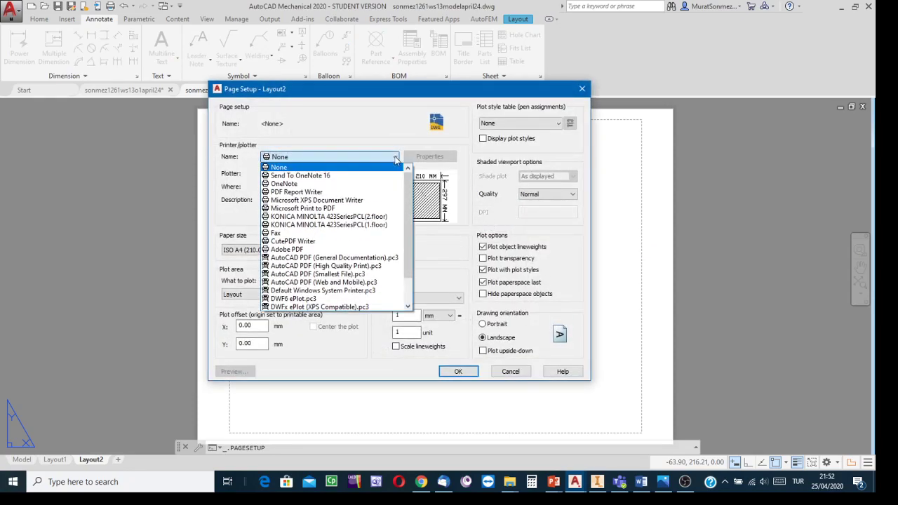
{"action": "left_click", "coordinate": [342, 218]}
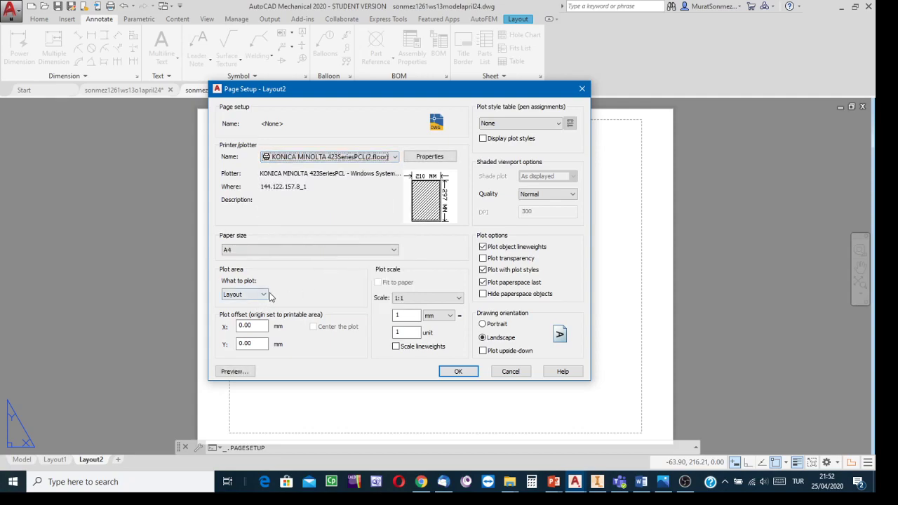
{"action": "left_click", "coordinate": [392, 251]}
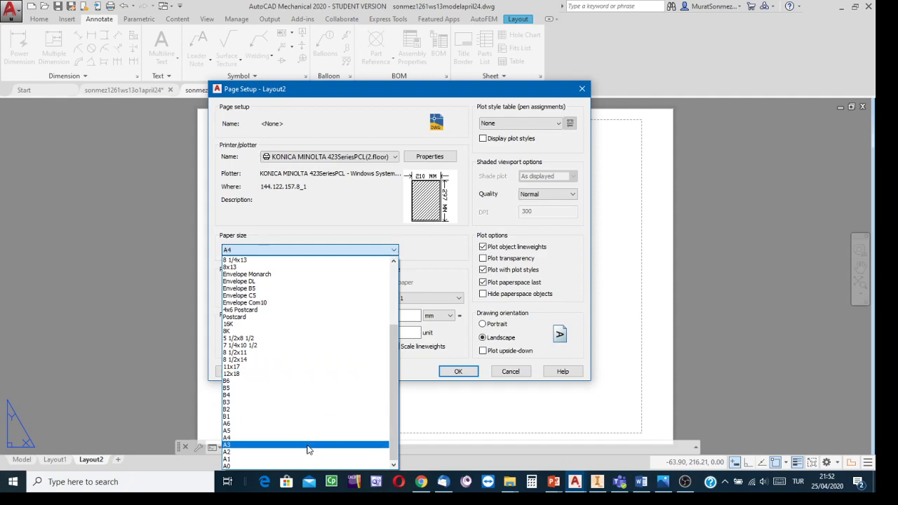
{"action": "left_click", "coordinate": [230, 446]}
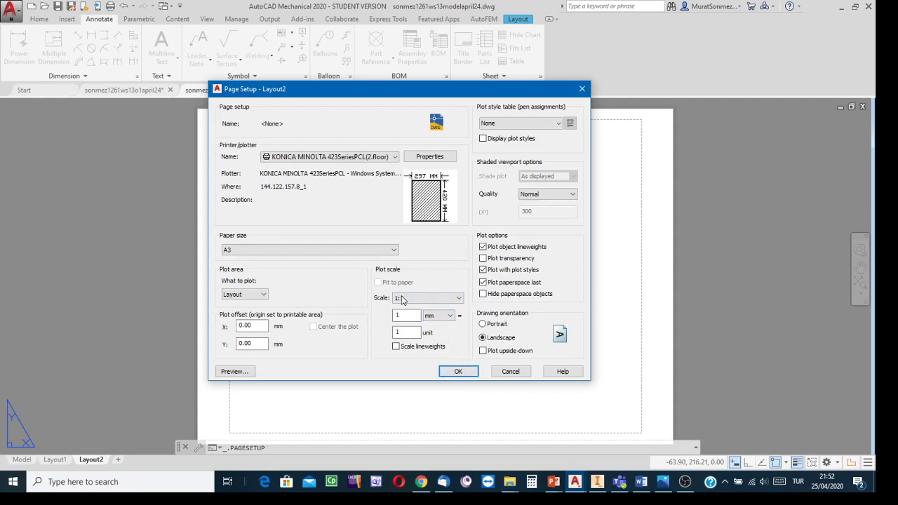
{"action": "left_click", "coordinate": [453, 375]}
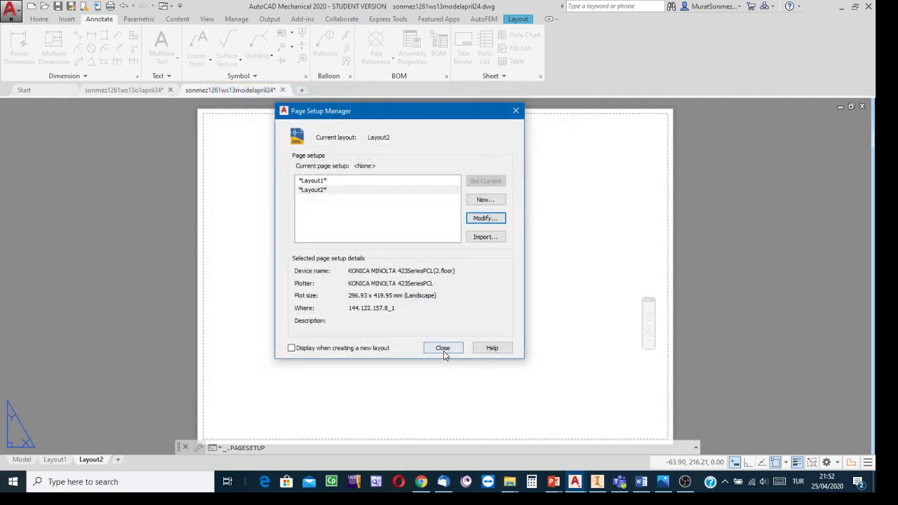
{"action": "left_click", "coordinate": [444, 350]}
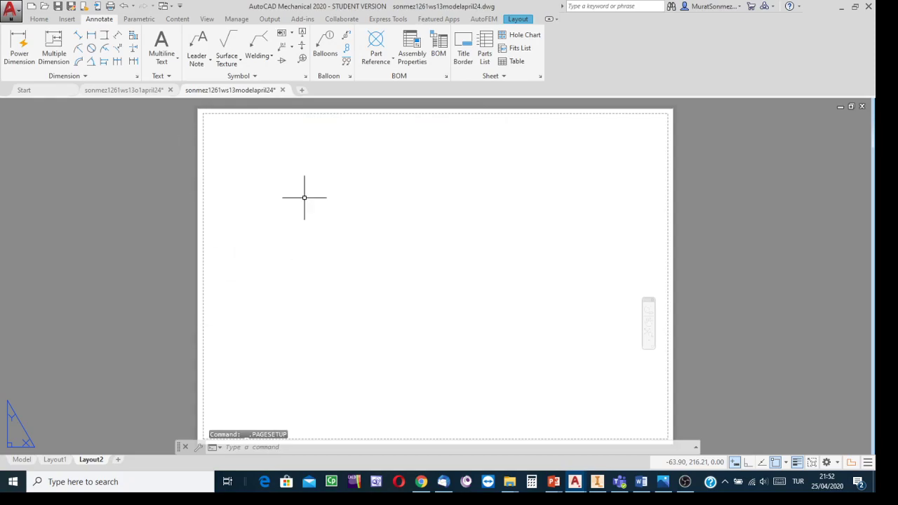
- Create a base view of the model-space solid on Layout2 with Front orientation, placed at about 132, 89
{"action": "type", "text": "v"}
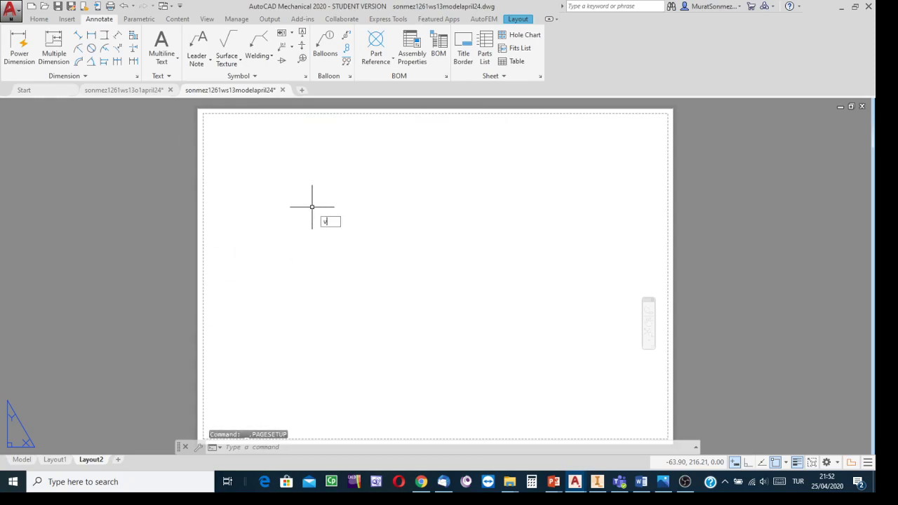
{"action": "type", "text": "ie"}
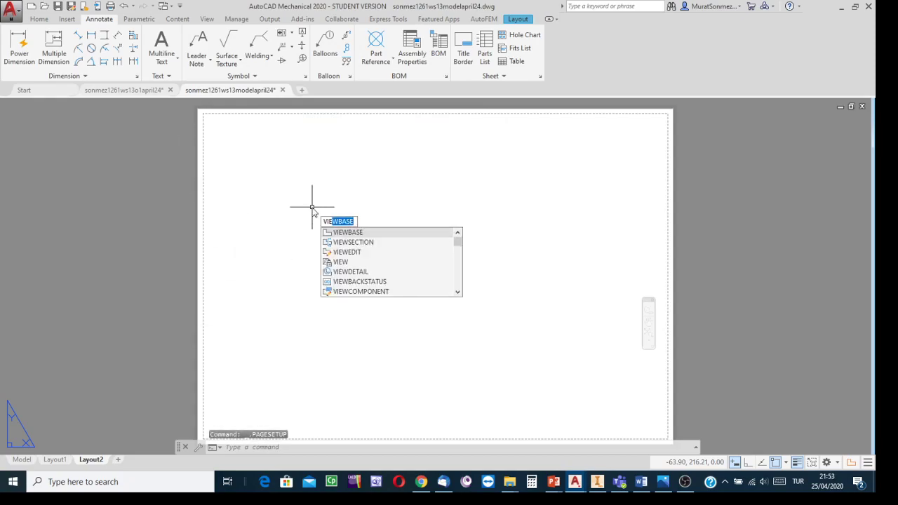
{"action": "left_click", "coordinate": [354, 232]}
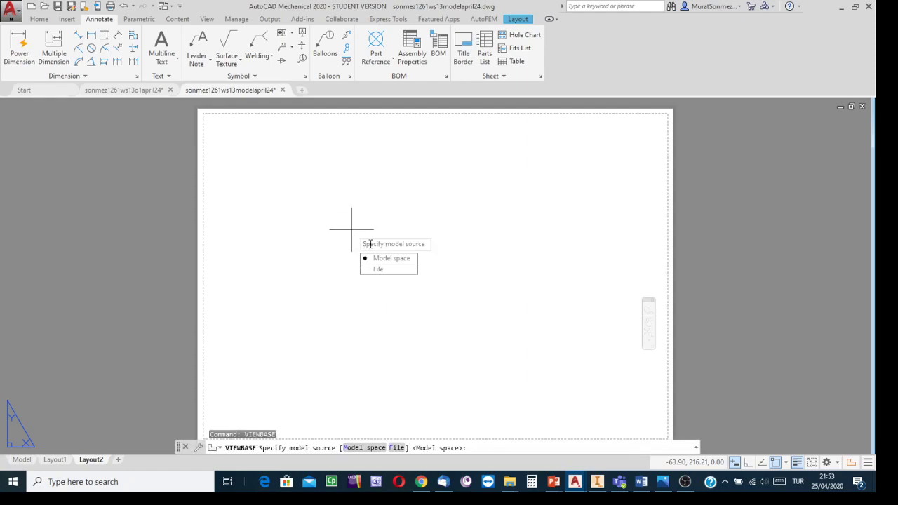
{"action": "left_click", "coordinate": [383, 261]}
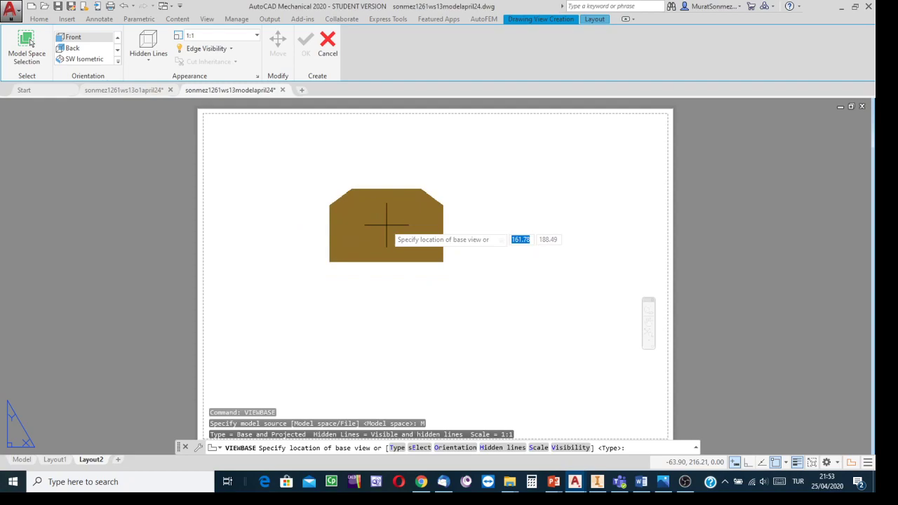
{"action": "key", "text": "Down"}
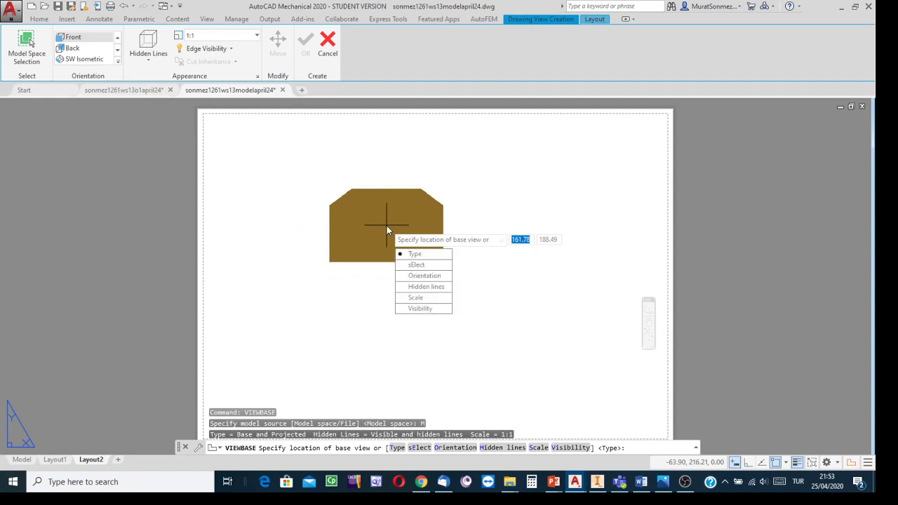
{"action": "left_click", "coordinate": [426, 276]}
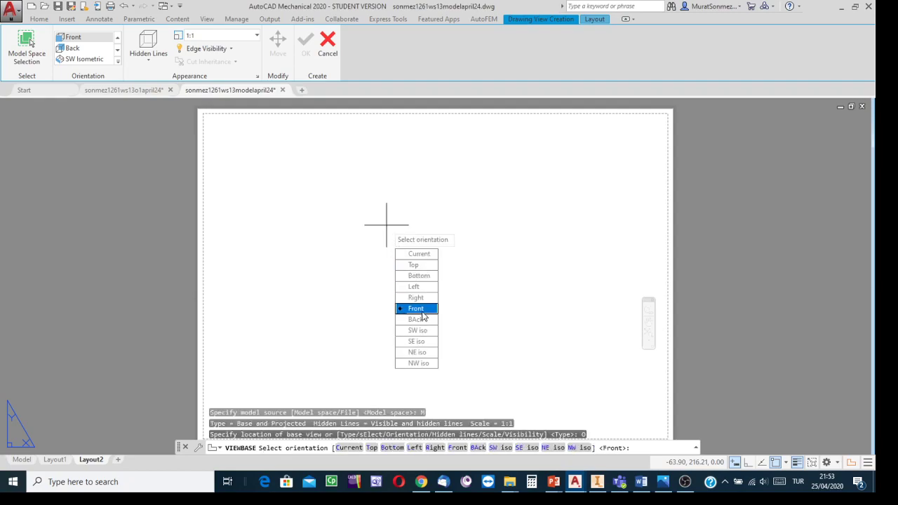
{"action": "left_click", "coordinate": [414, 309]}
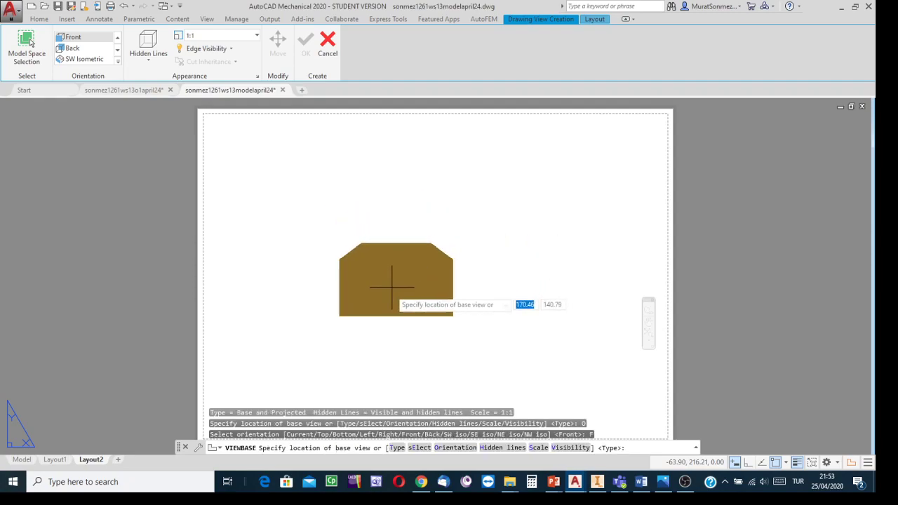
{"action": "middle_click_drag", "start_coordinate": [380, 247], "coordinate": [365, 233]}
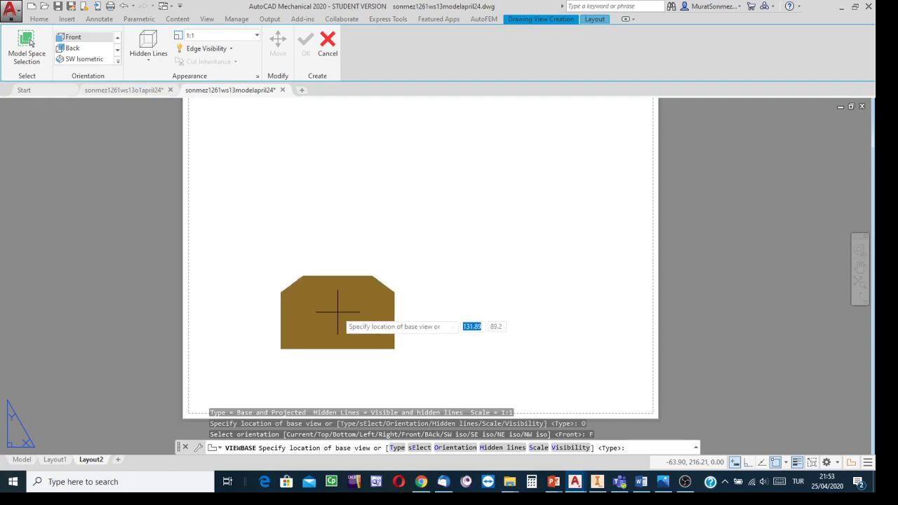
{"action": "left_click", "coordinate": [338, 313]}
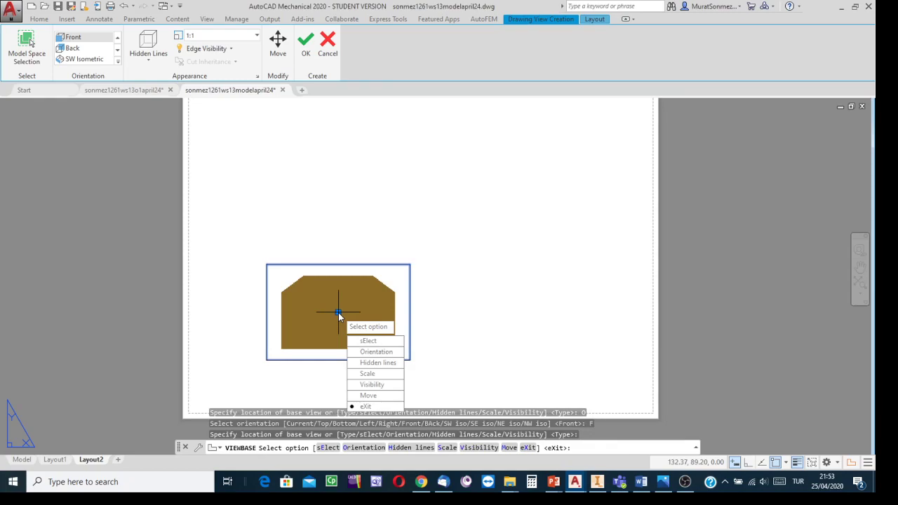
{"action": "left_click", "coordinate": [365, 408]}
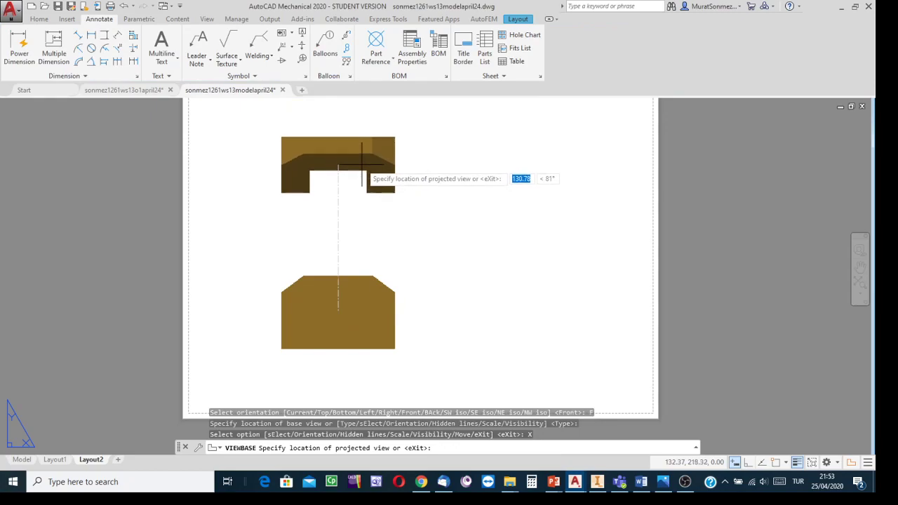
- Project a top view above the front view and a right-side view to its right at about X 302, and finish the view creation
{"action": "scroll", "coordinate": [362, 169], "scroll_direction": "down", "scroll_amount": 2}
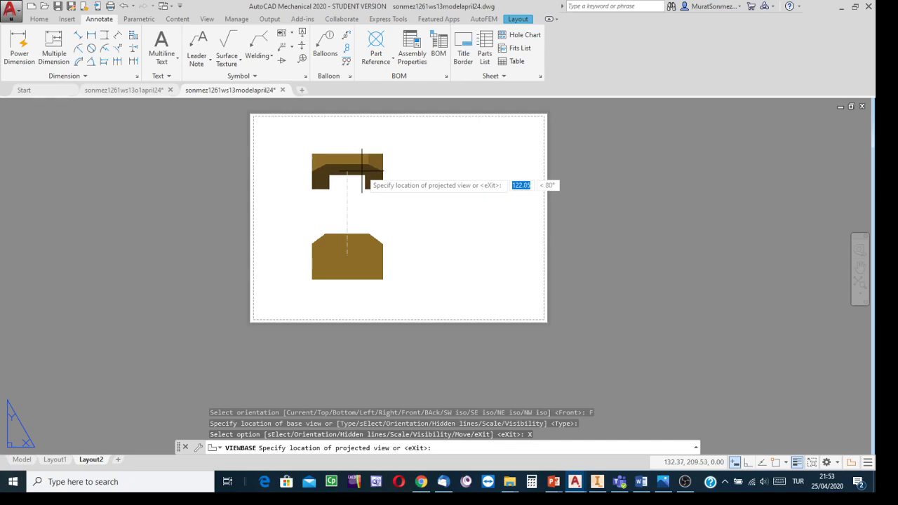
{"action": "left_click", "coordinate": [363, 171]}
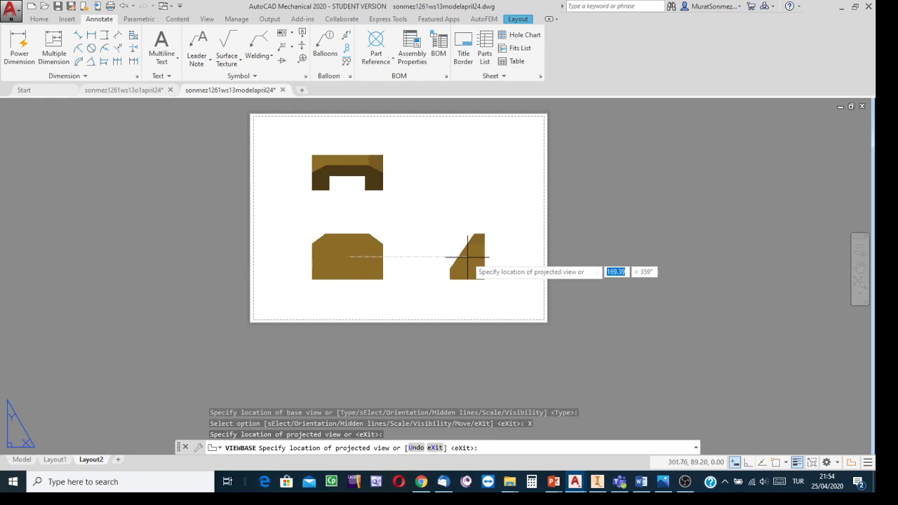
{"action": "left_click", "coordinate": [468, 257]}
{"action": "right_click", "coordinate": [467, 258]}
{"action": "left_click", "coordinate": [491, 262]}
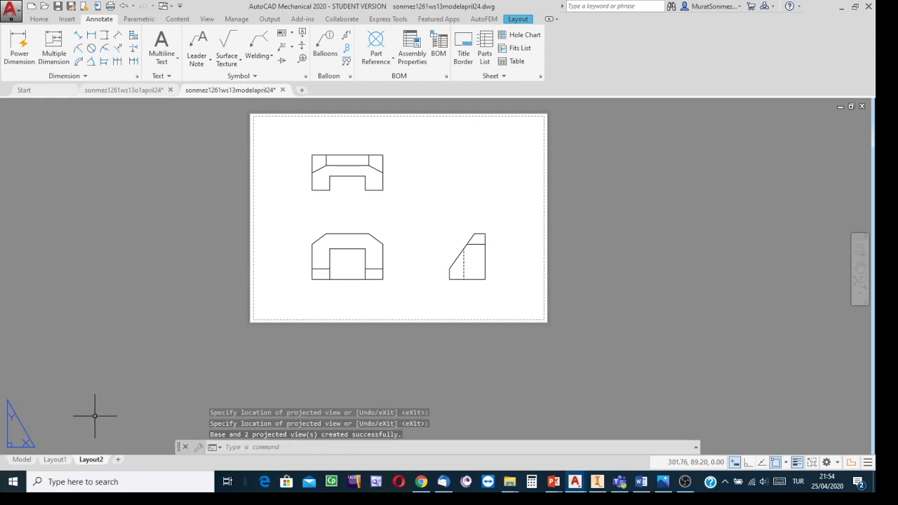
- Compare the first-angle view arrangement on Layout1 with the third-angle arrangement on Layout2
{"action": "left_click", "coordinate": [55, 460]}
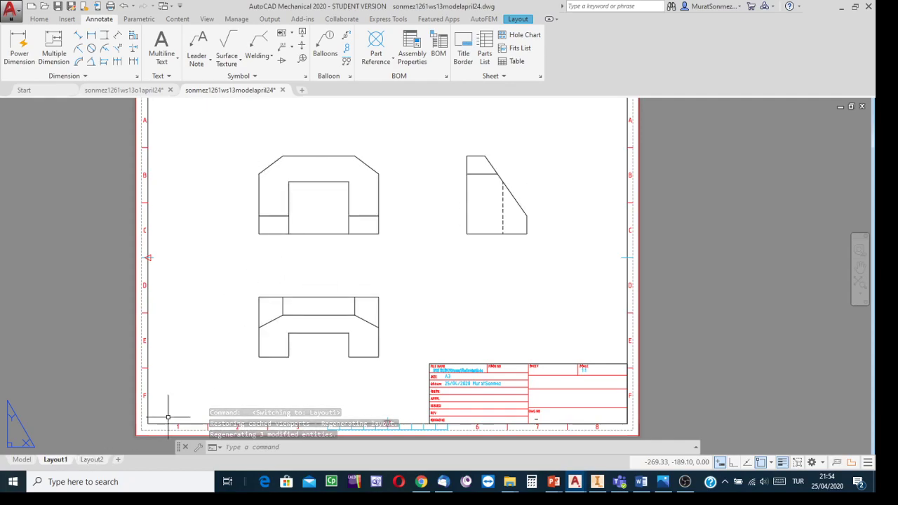
{"action": "left_click", "coordinate": [91, 460]}
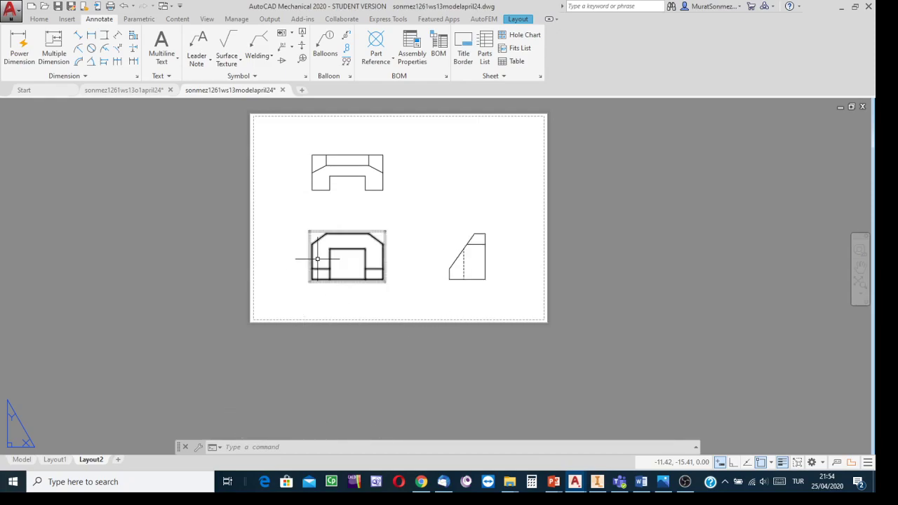
{"action": "middle_click_drag", "start_coordinate": [338, 129], "coordinate": [362, 137]}
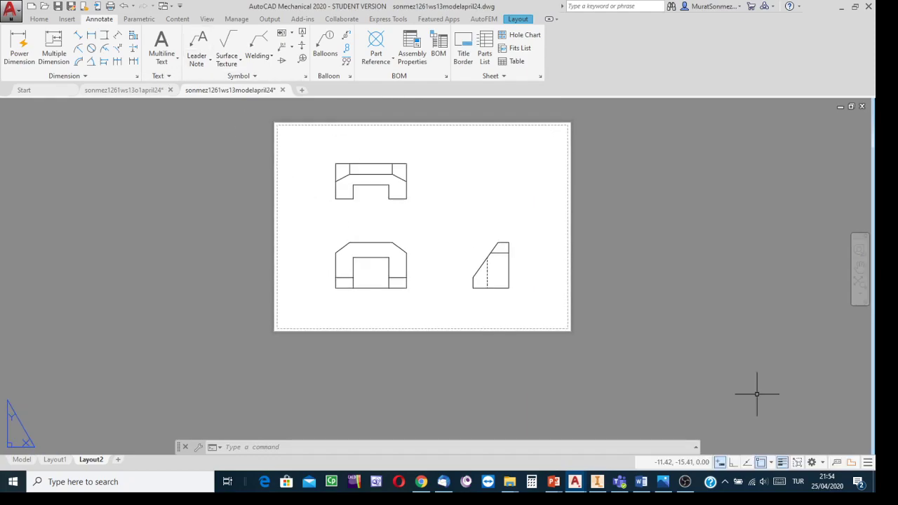
{"action": "left_click", "coordinate": [685, 482]}
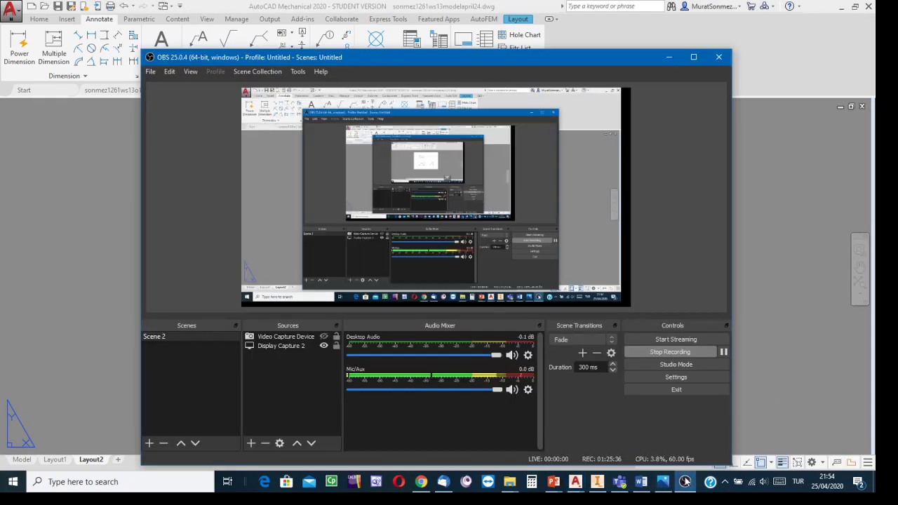
{"action": "left_click", "coordinate": [325, 337]}
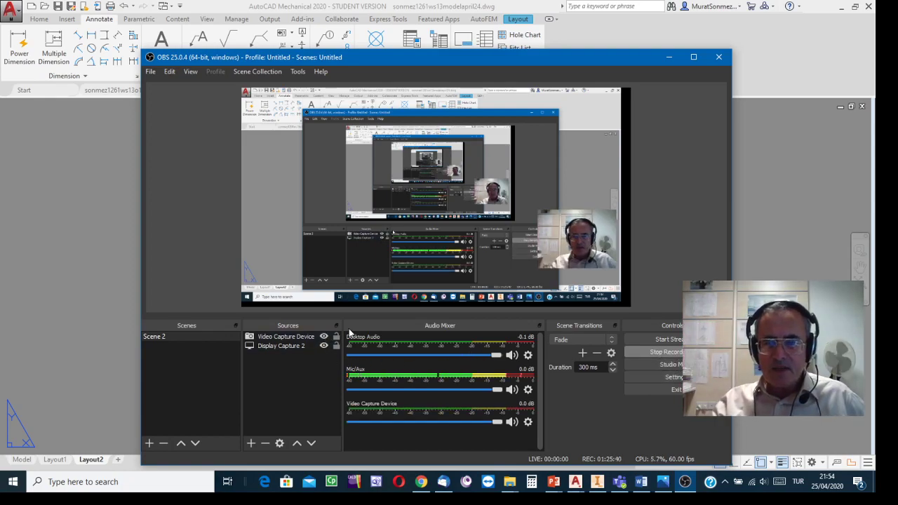